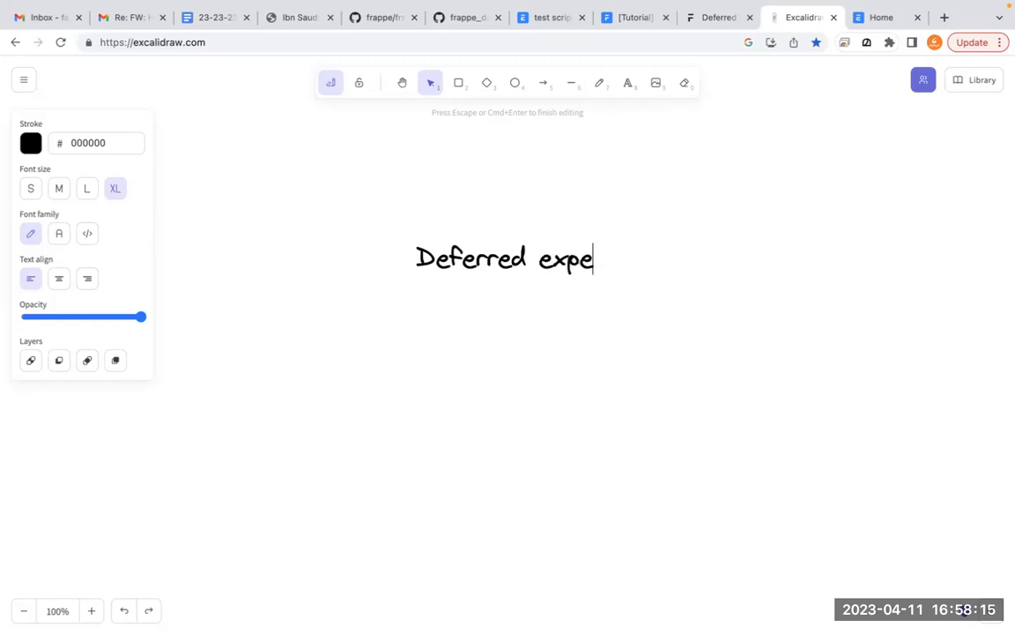
- Complete the first whiteboard line as "Deferred expense" and add "Deferred revenue" as the second entry below it
text(nse)
key(Return)
text(Deferred revenu3e)
key(BackSpace)
key(BackSpace)
text(e)
key(Return)
- Add "Accrued expenses." as the third entry of the whiteboard list and finish the text
text(Acr)
key(BackSpace)
text(cru)
key(BackSpace)
text(ued ex)
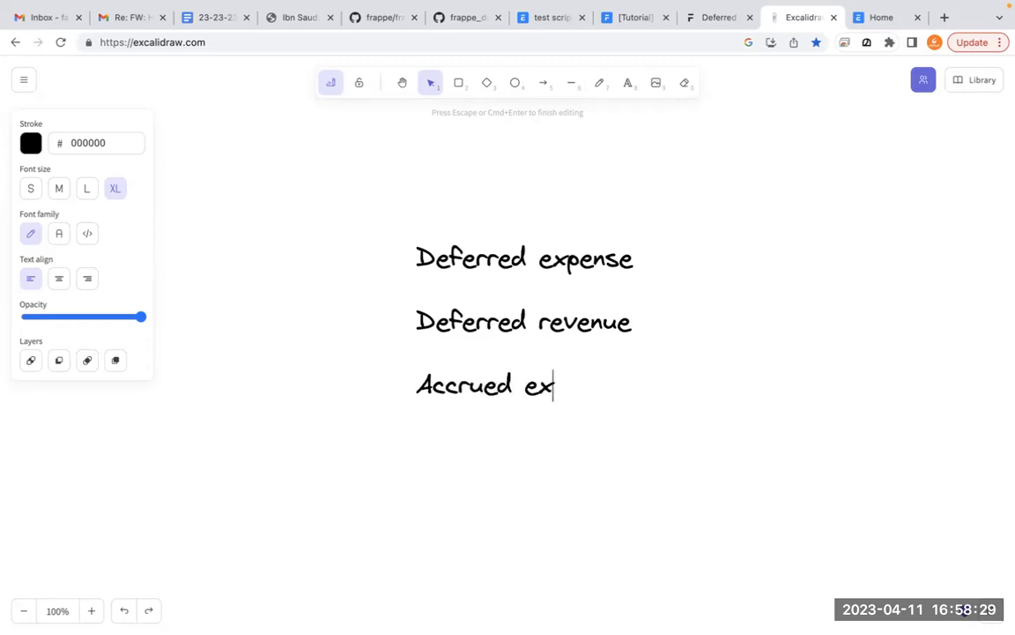
text(penses.)
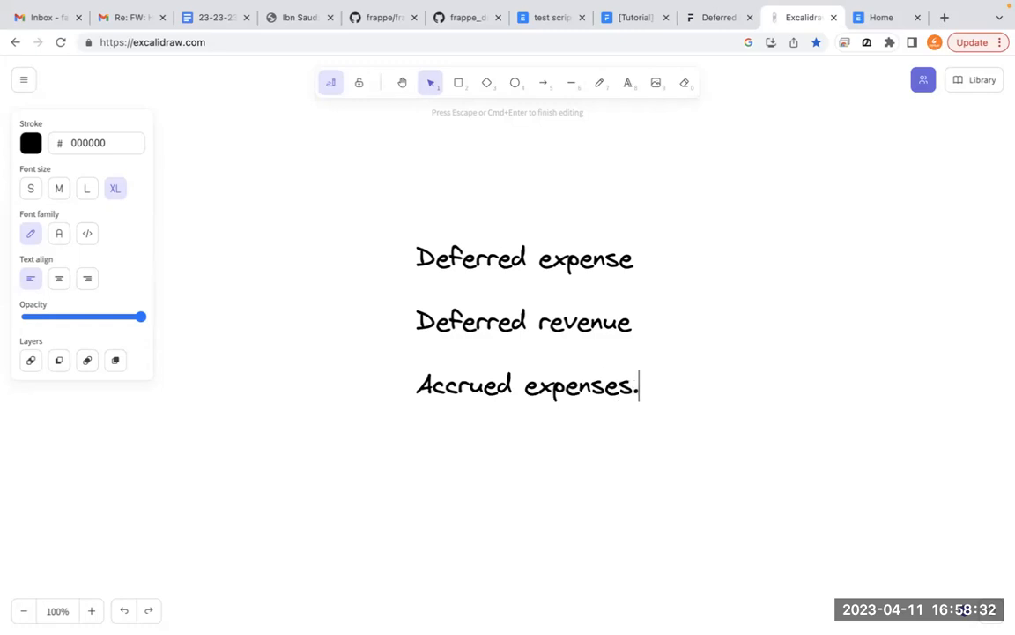
key(Return)
key(ctrl+a)
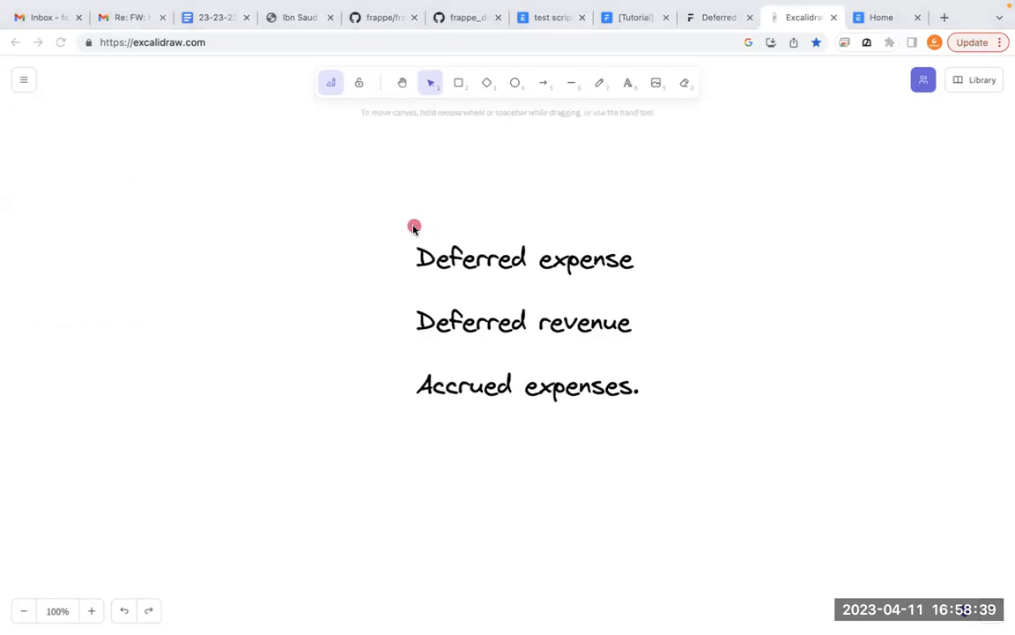
mouse_move(431, 210)
mouse_down()
mouse_move(435, 302)
mouse_move(678, 252)
mouse_move(408, 202)
mouse_up()
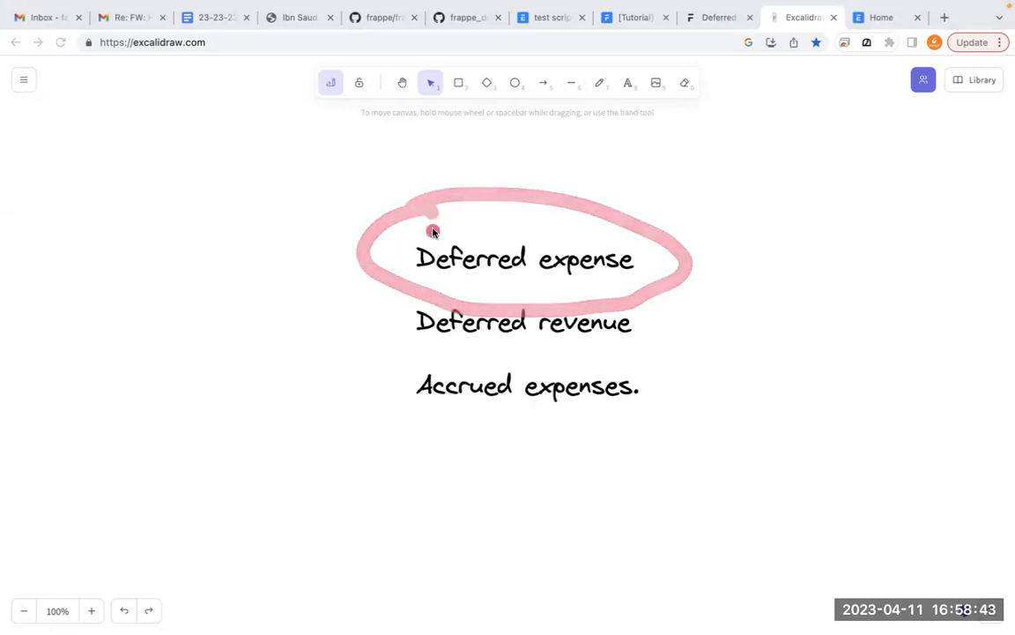
mouse_move(411, 298)
mouse_down()
mouse_move(372, 305)
mouse_move(408, 247)
mouse_up()
mouse_move(563, 348)
mouse_down()
mouse_move(551, 358)
mouse_move(371, 361)
mouse_move(683, 357)
mouse_move(345, 357)
mouse_move(391, 353)
mouse_up()
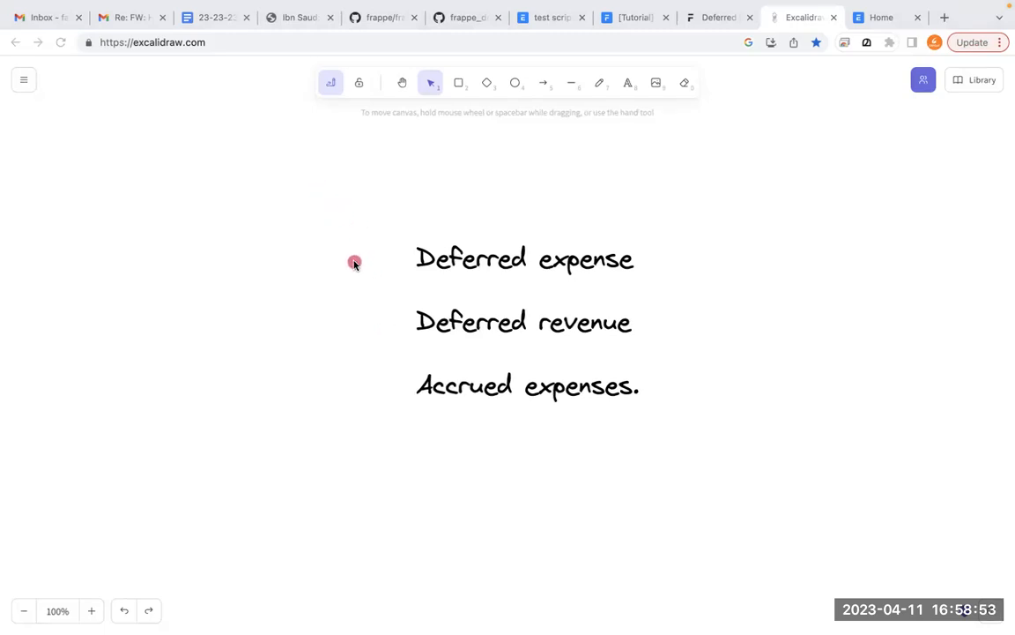
drag(347, 261, 495, 249)
mouse_move(422, 237)
mouse_down()
mouse_move(381, 245)
mouse_move(493, 347)
mouse_up()
drag(390, 285, 433, 266)
drag(363, 367, 467, 335)
mouse_move(7, 7)
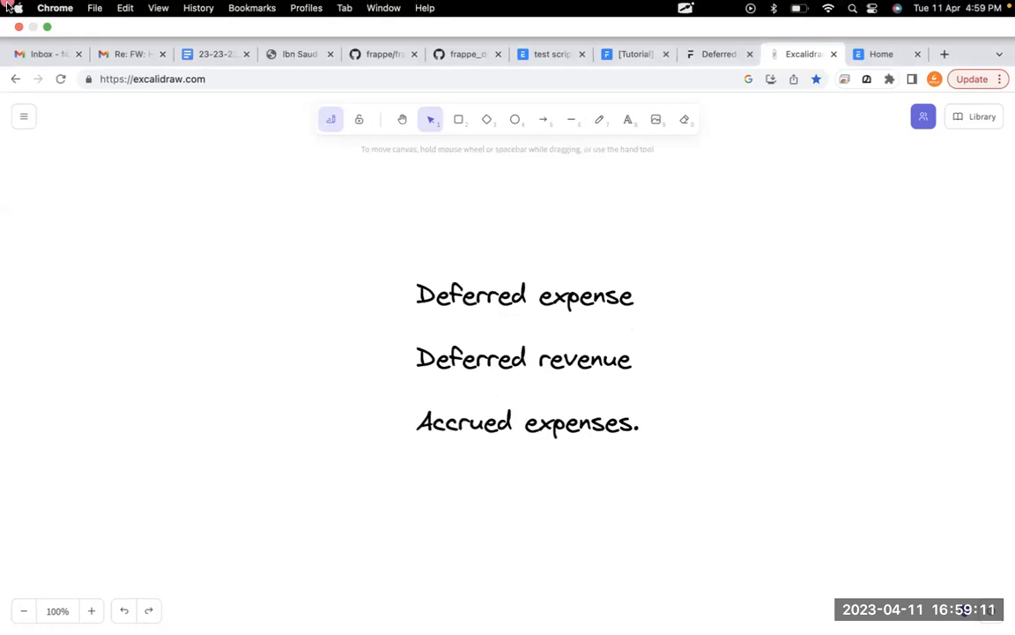
- Delete the three-line list of deferred and accrued terms from the canvas
click(338, 234)
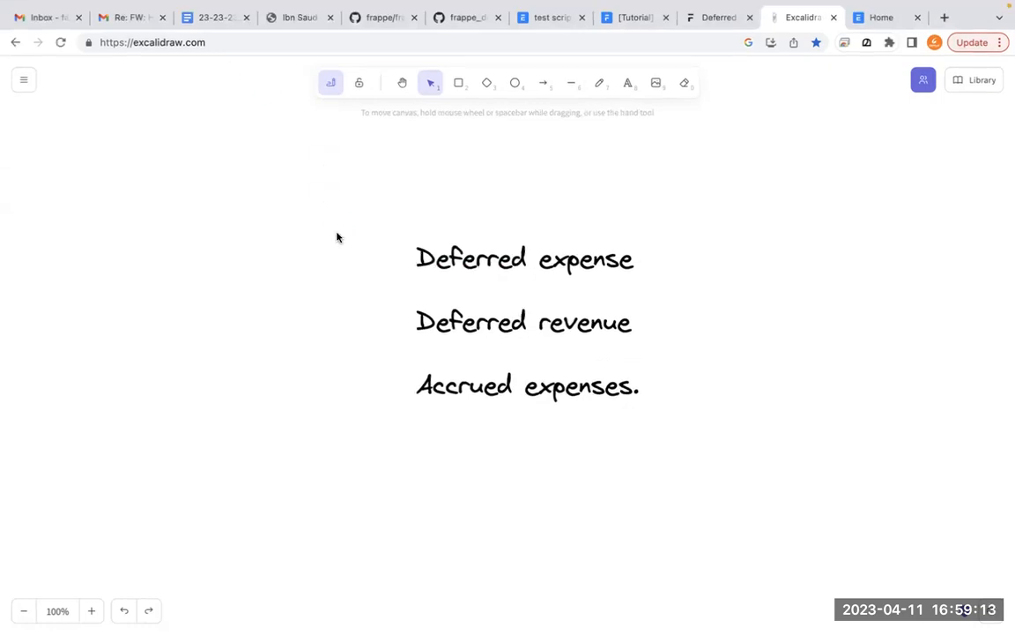
click(337, 234)
click(423, 283)
click(456, 234)
key(Delete)
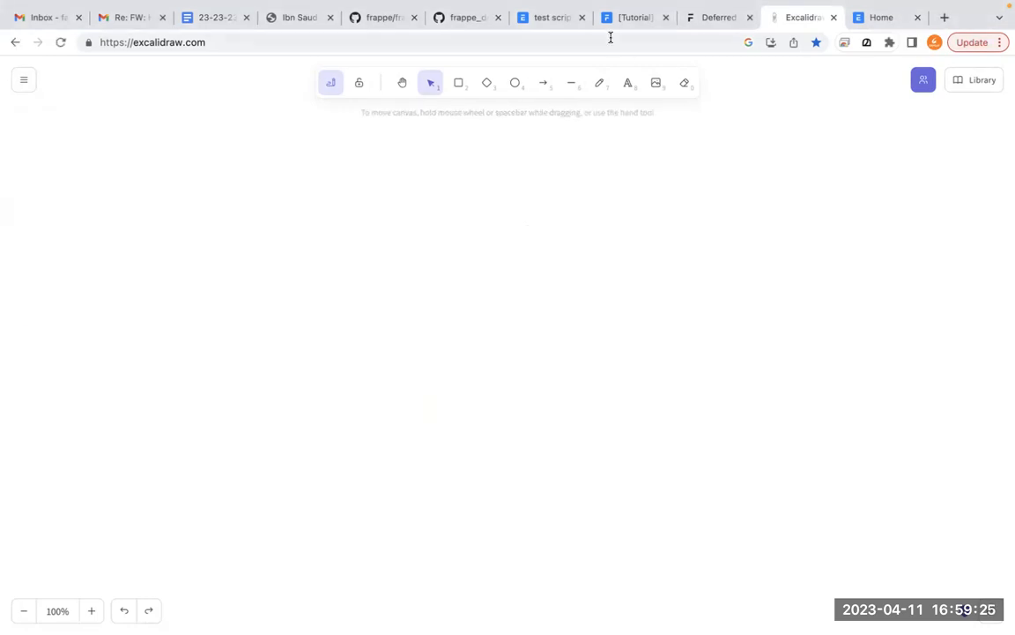
- Write the text "rent for your showroom - 12000/Year" on the empty canvas
click(627, 88)
click(382, 238)
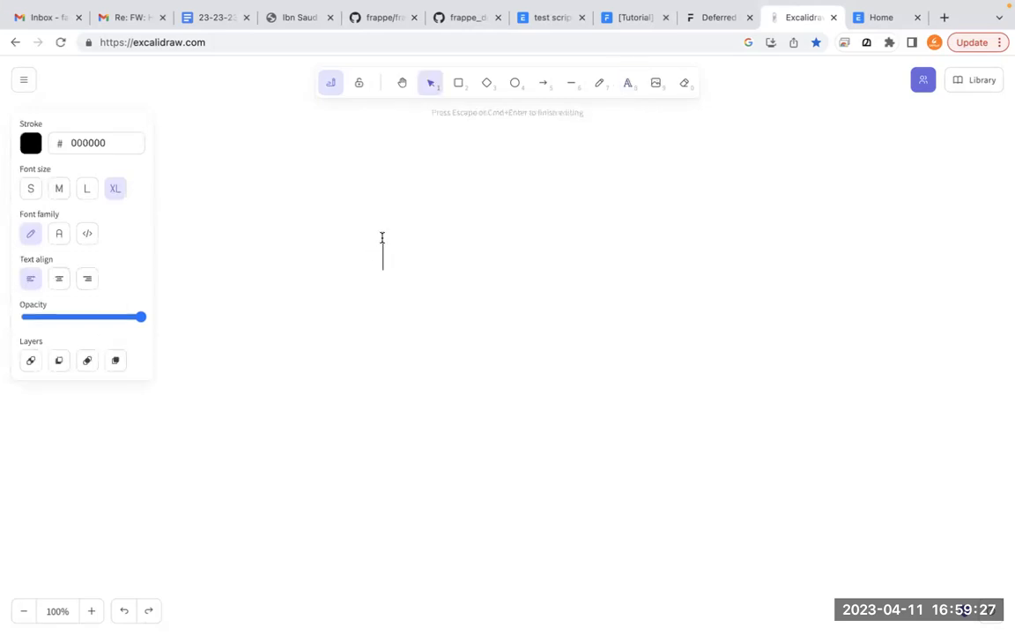
text(rent for your show)
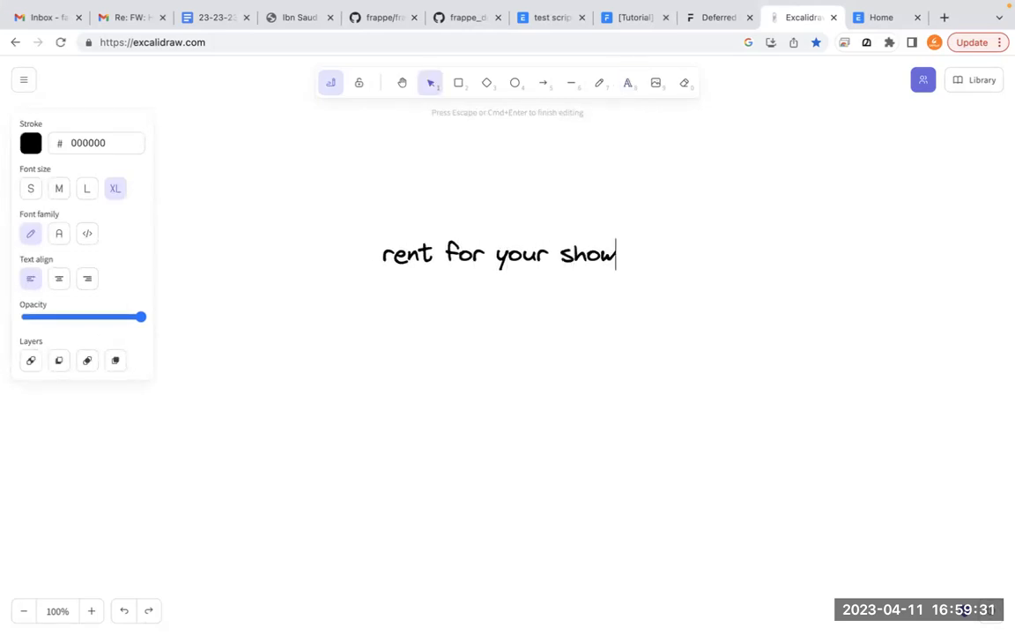
text(room - )
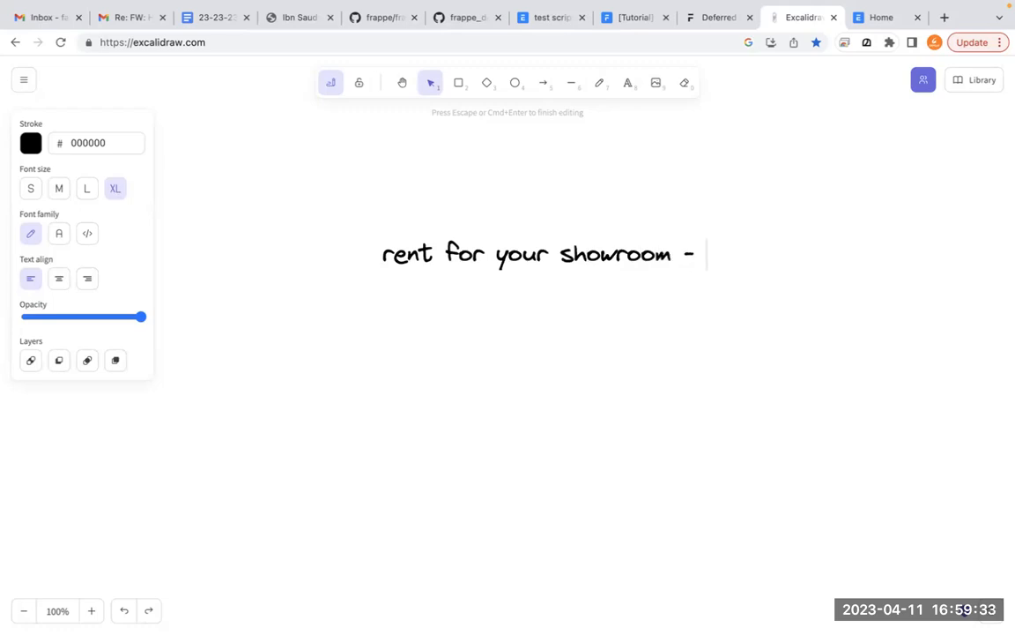
text(120)
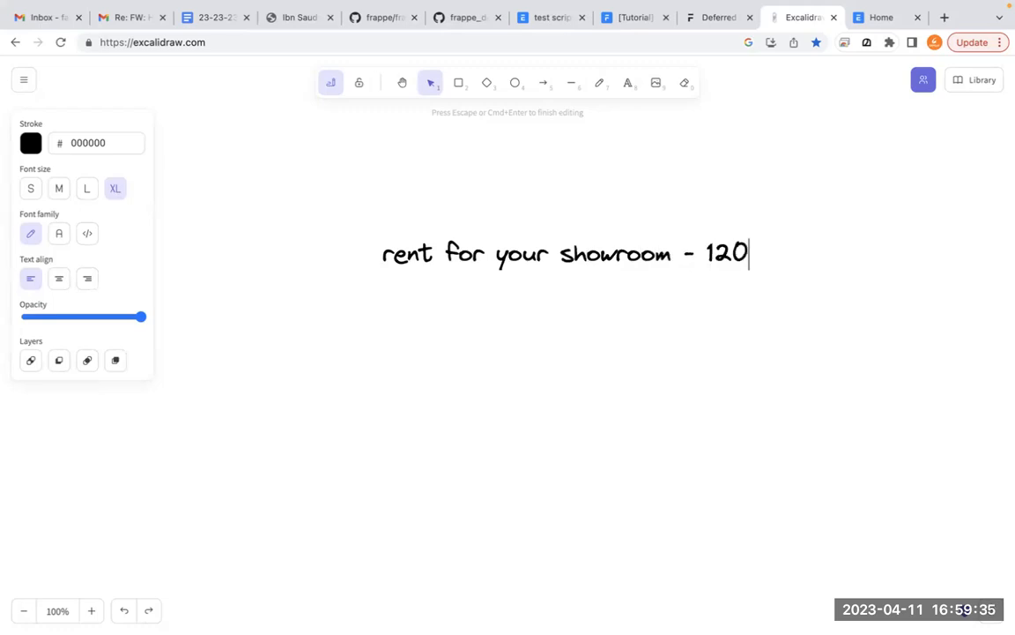
text(00/Year)
key(Return)
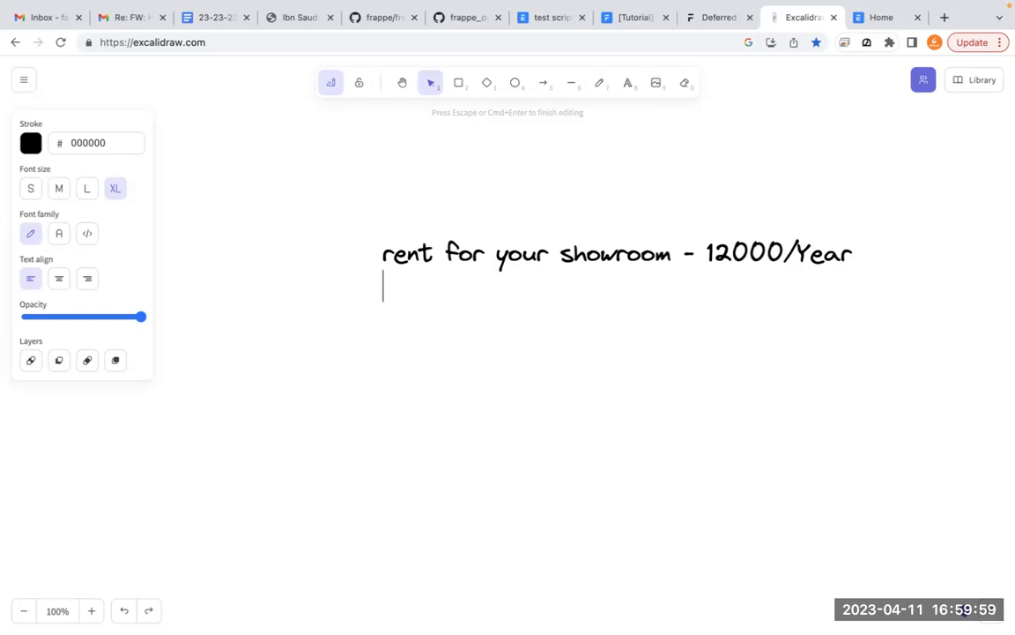
- Add the line "bank 12000 -> rent expense account" below the showroom rent line and finish the text
key(Return)
text(ba)
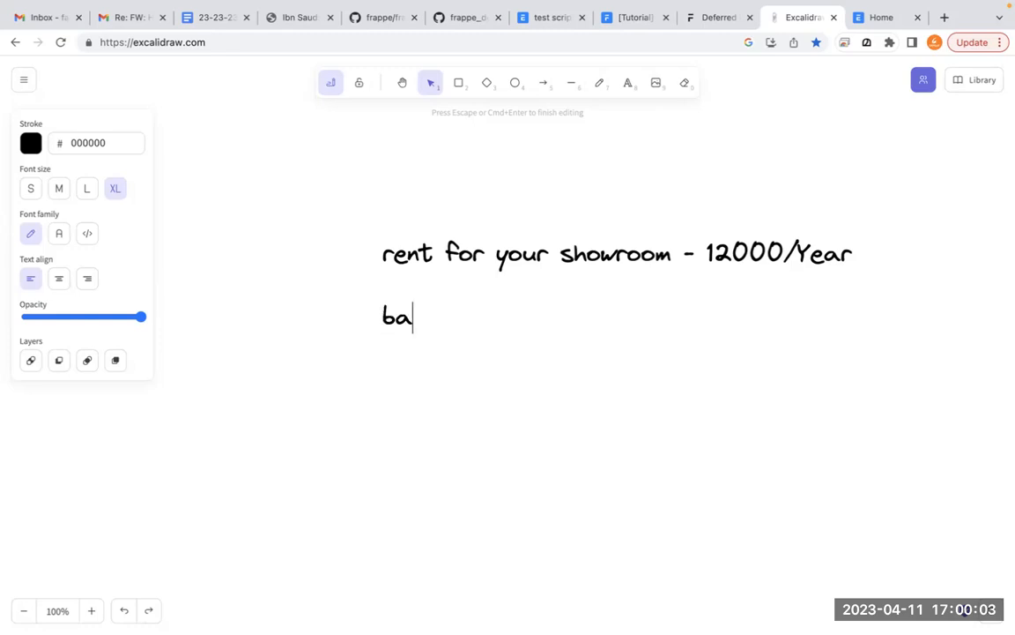
text(nk 12000 - )
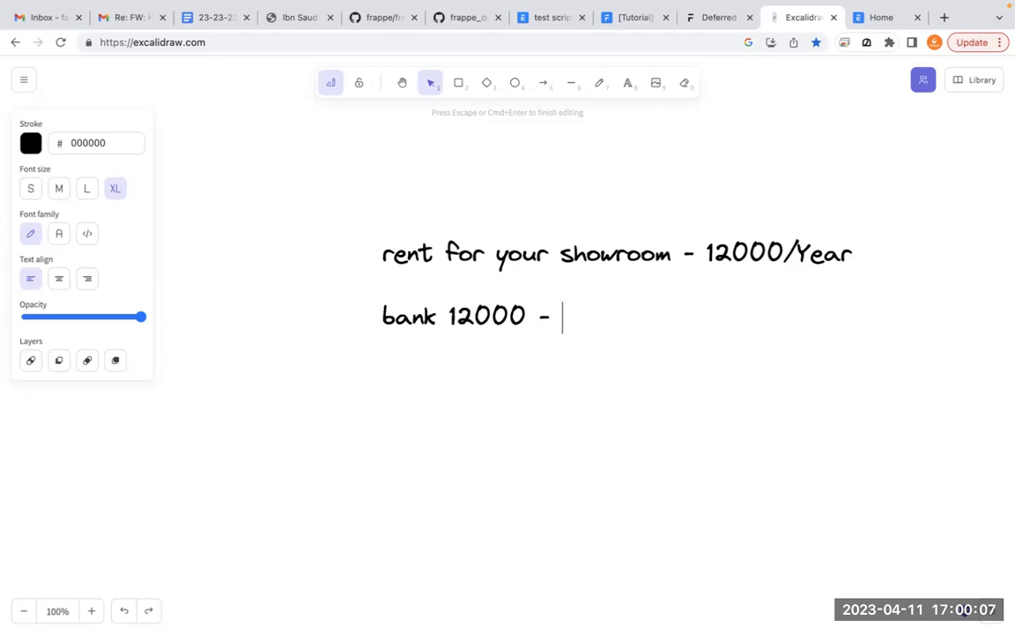
text(> ex)
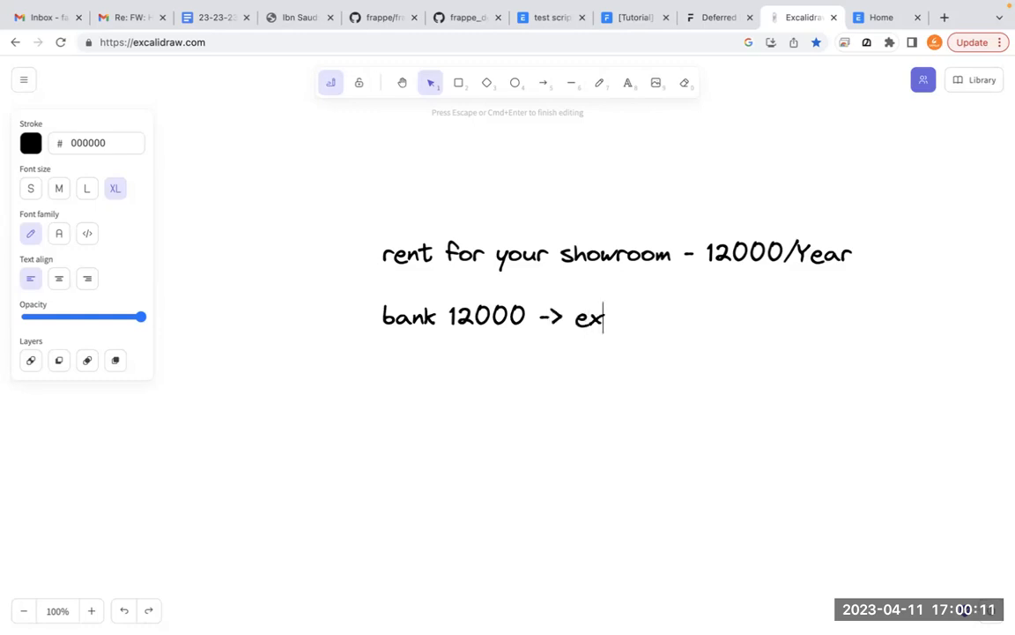
text(pense account)
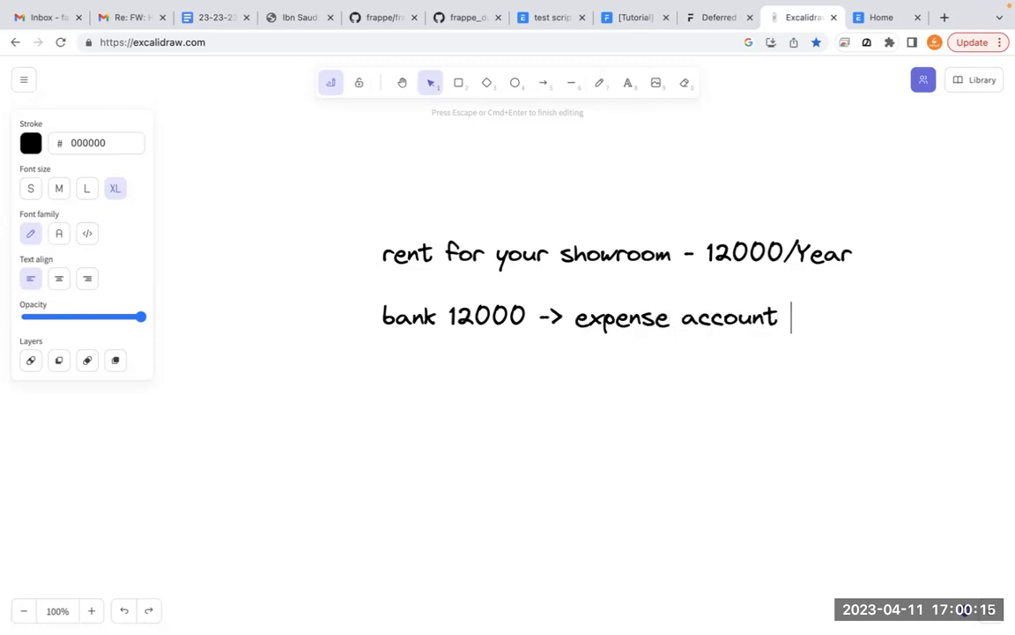
key(Left)
key(Left)
key(Left)
key(Left)
key(Left)
key(Left)
key(Left)
key(Left)
key(Left)
key(Left)
key(Left)
key(Left)
key(Left)
key(Left)
key(Left)
text(rent)
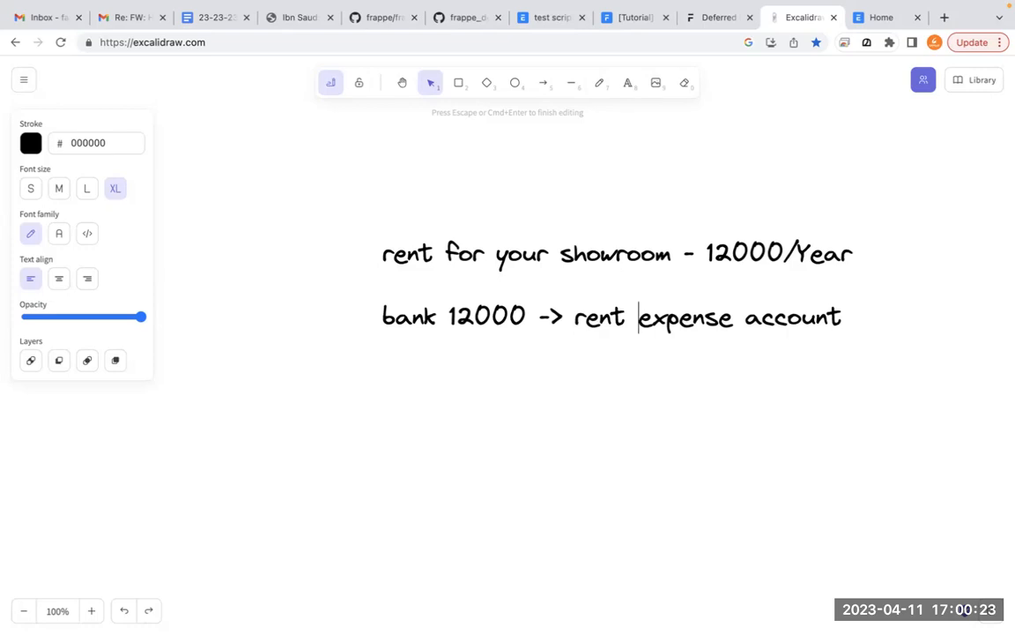
click(134, 396)
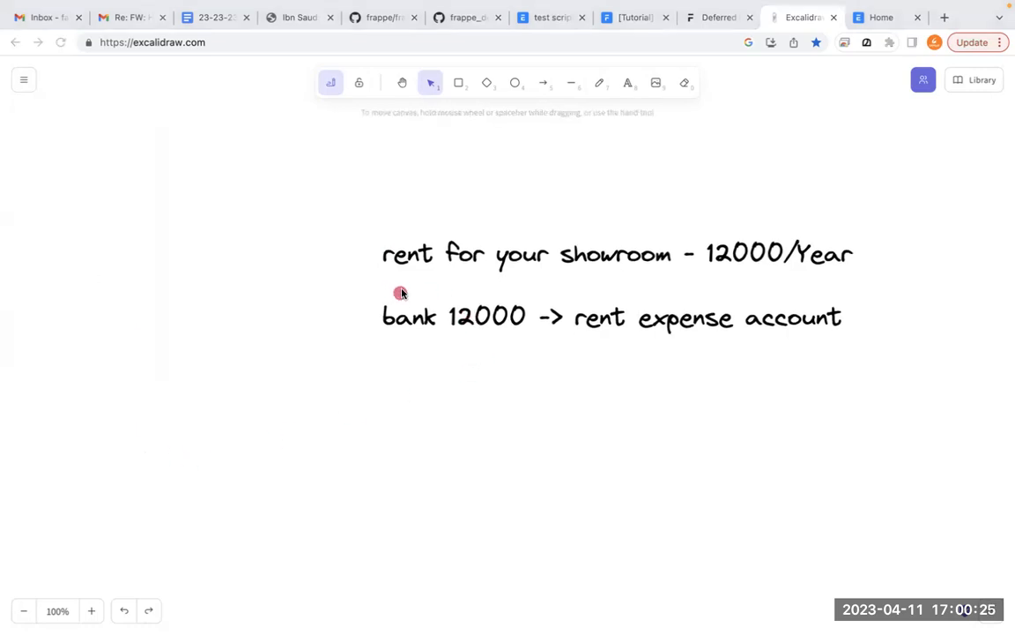
mouse_move(421, 282)
mouse_down()
mouse_move(387, 352)
mouse_move(540, 297)
mouse_move(351, 321)
mouse_up()
drag(577, 338, 879, 348)
key(Escape)
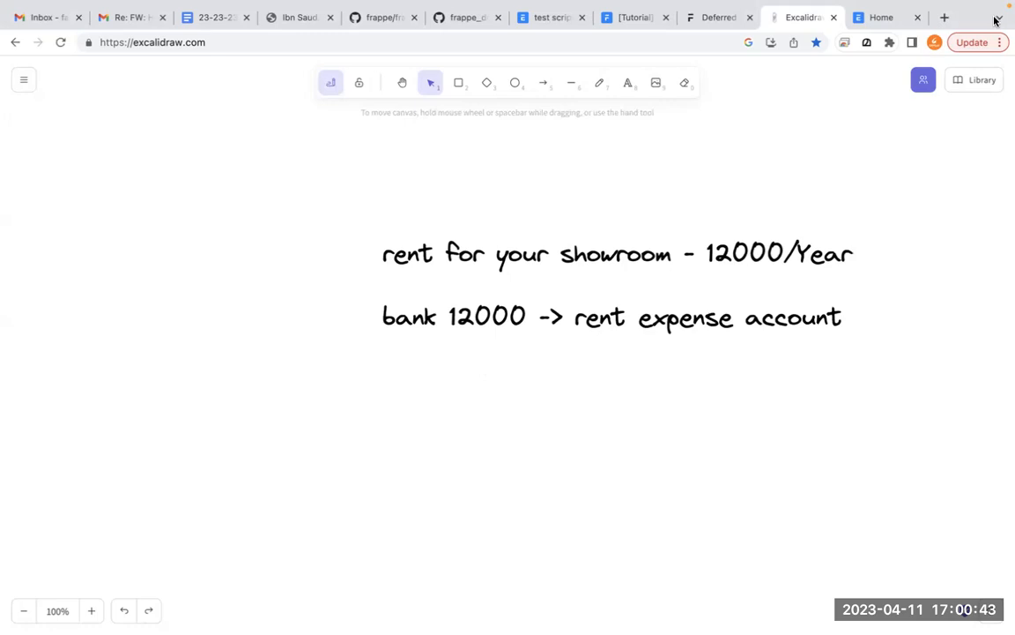
- Switch to the ERPNext site and find and open the Chart of Accounts
click(881, 21)
click(807, 77)
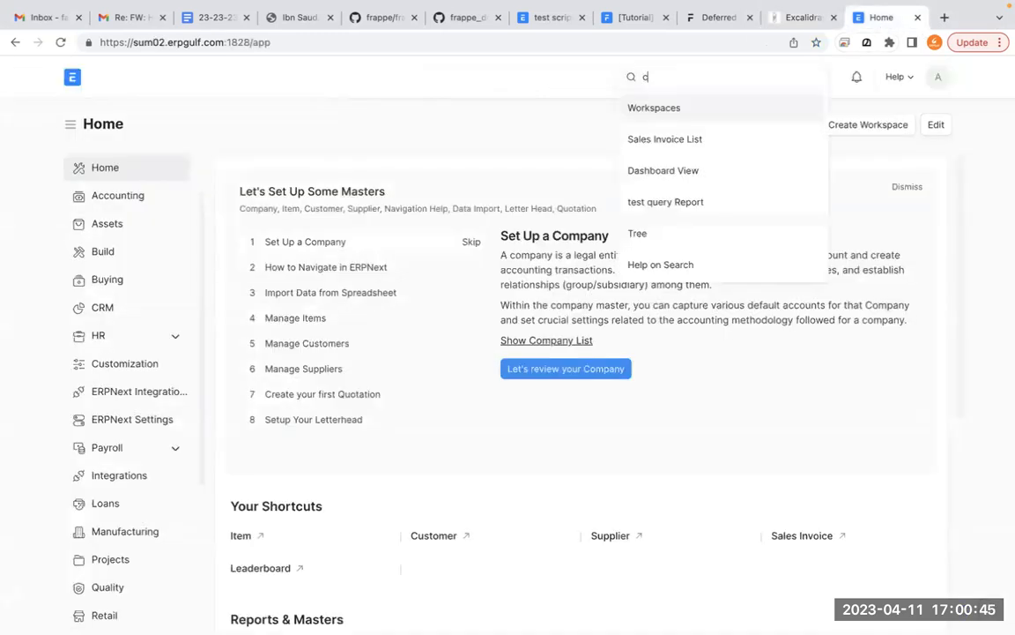
text(chart of acc)
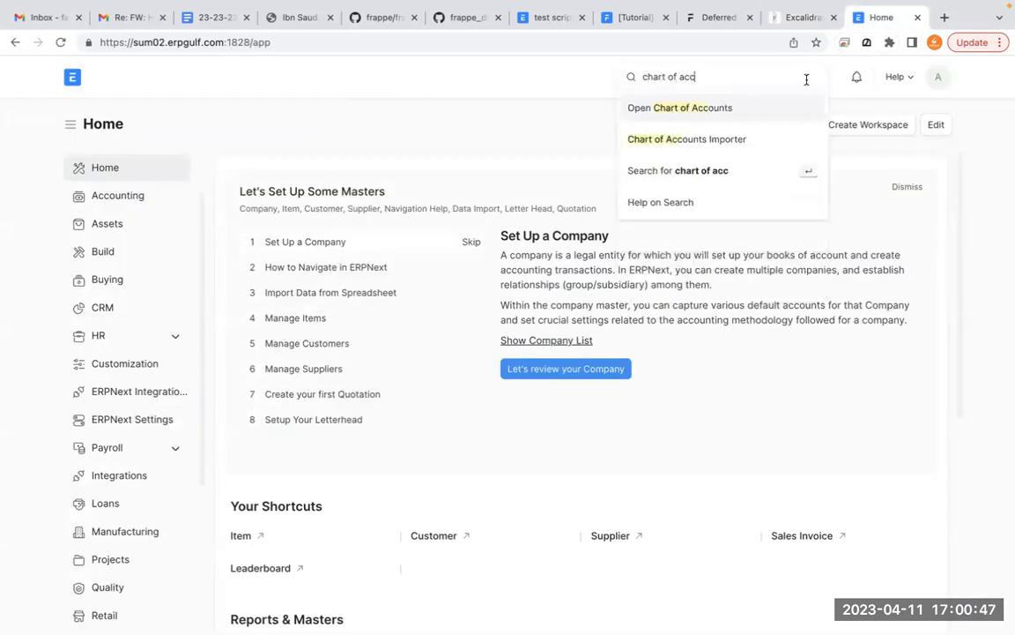
click(710, 108)
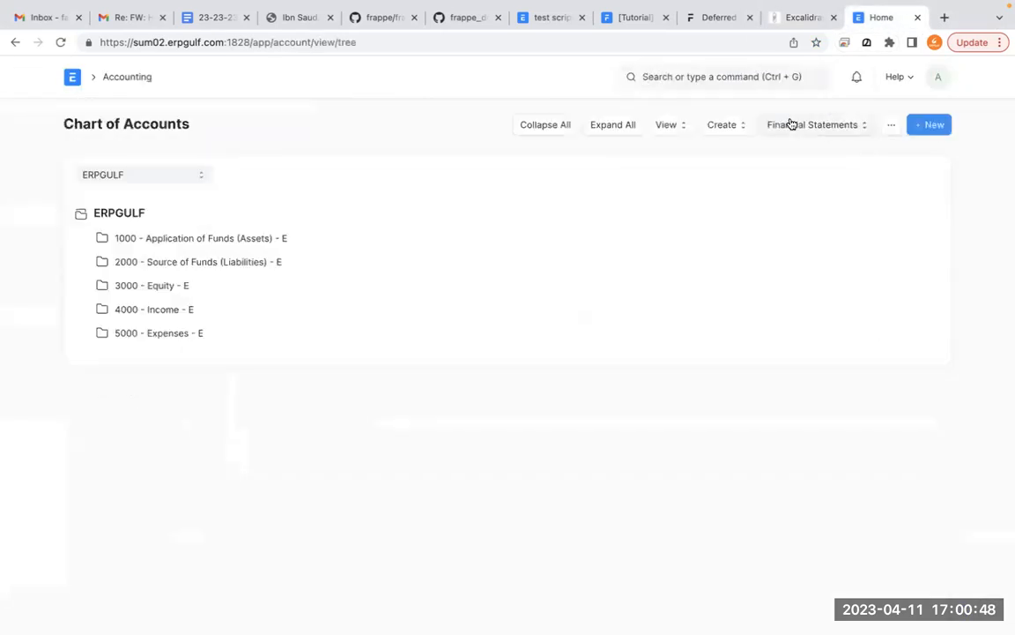
- Expand Expenses with its Direct and Indirect Expenses groups and select the Office Rent account
click(182, 334)
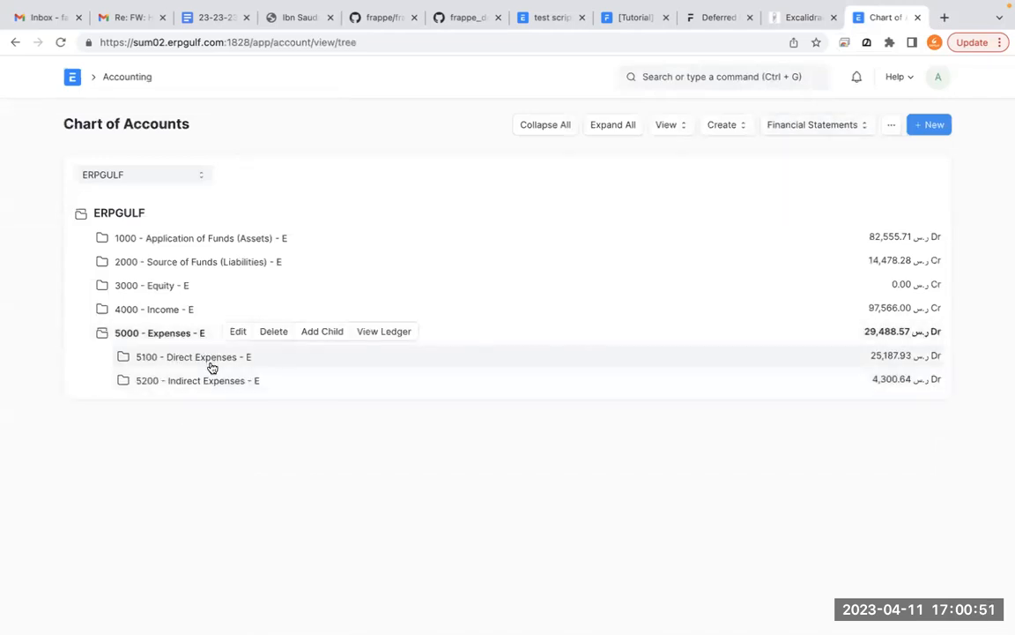
click(211, 361)
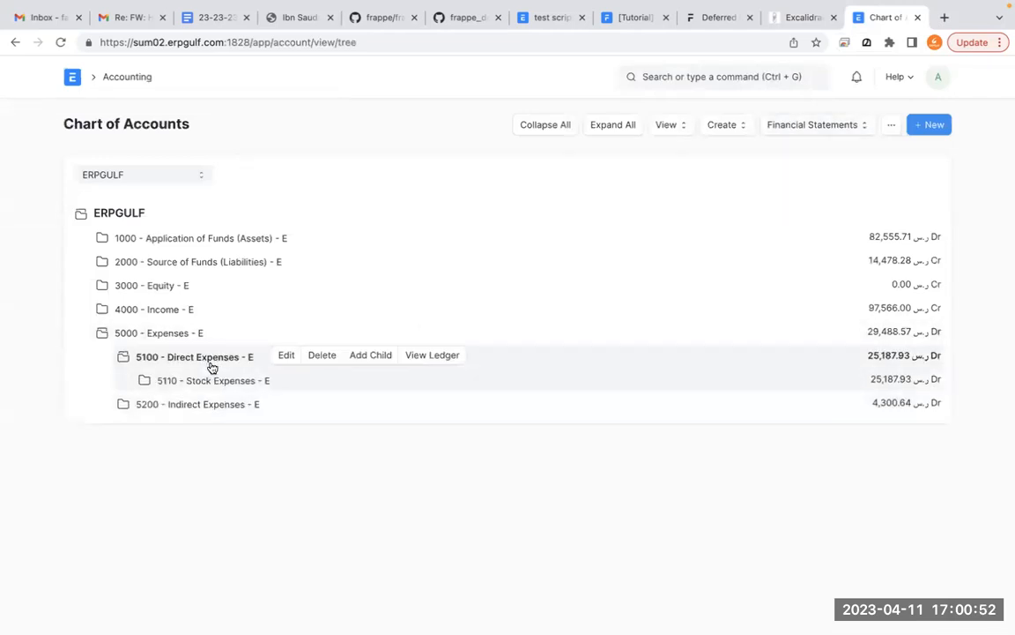
click(202, 411)
scroll(276, 473, down, 1)
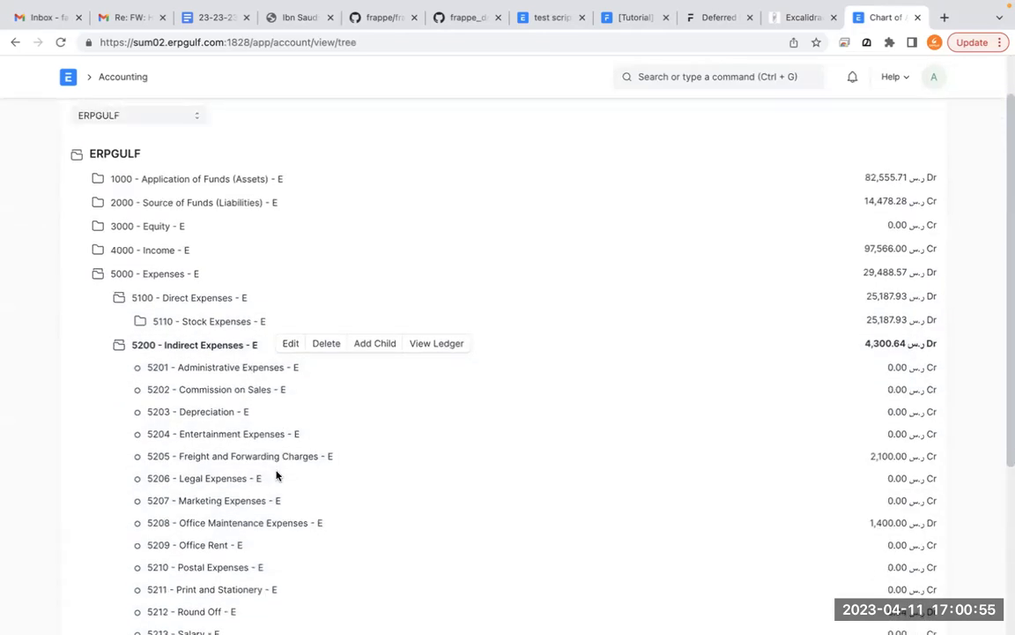
scroll(276, 475, down, 3)
scroll(277, 472, down, 2)
scroll(277, 477, up, 3)
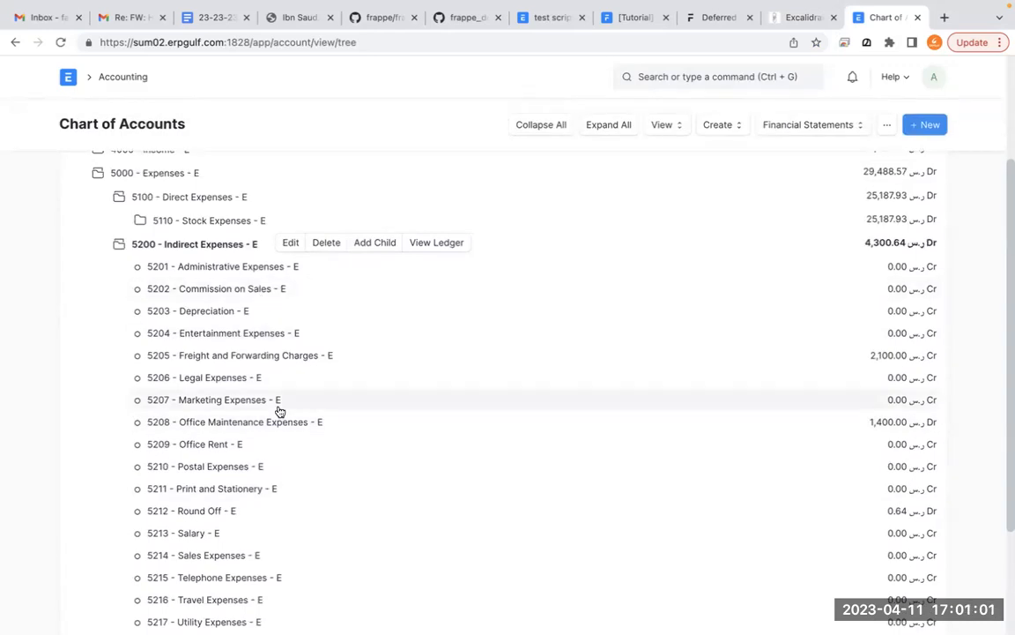
click(226, 452)
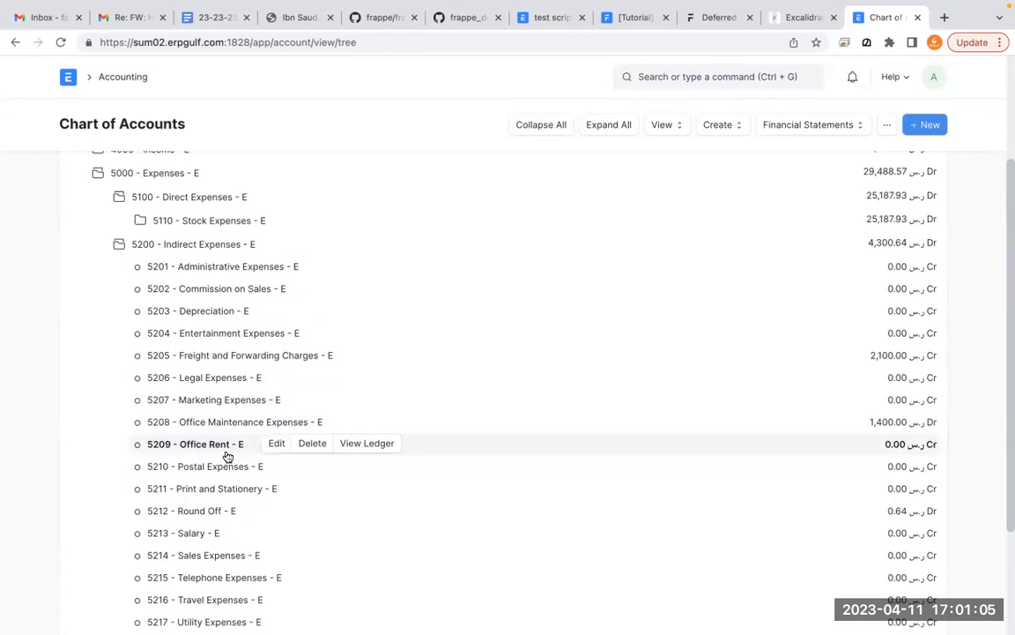
click(227, 453)
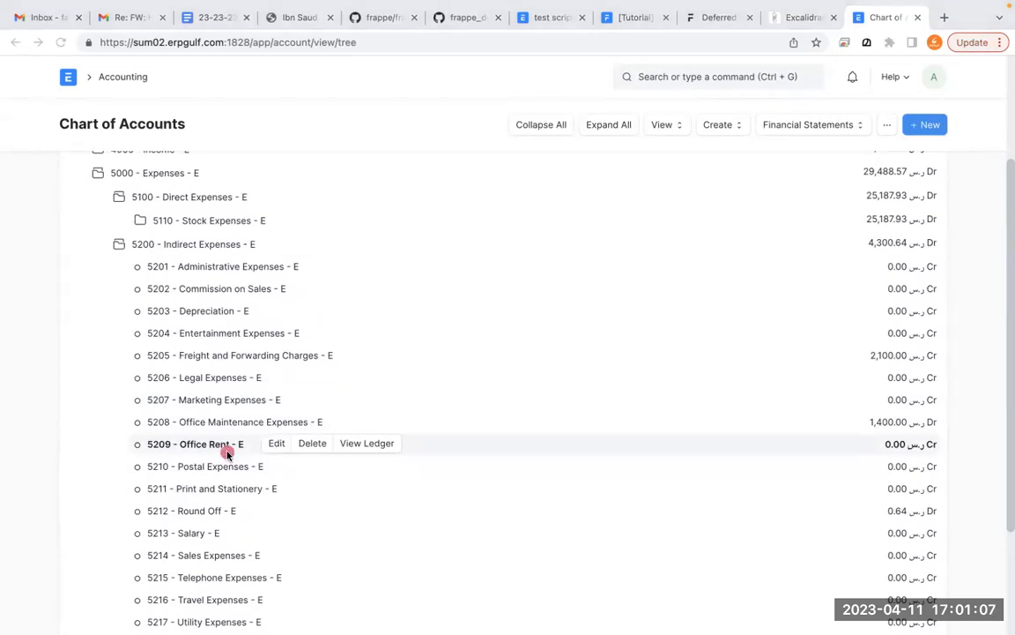
mouse_move(227, 411)
mouse_down()
mouse_move(158, 418)
mouse_move(238, 474)
mouse_move(233, 414)
mouse_up()
click(185, 510)
- Open the Profit and Loss Statement report from the Chart of Accounts
scroll(185, 510, up, 3)
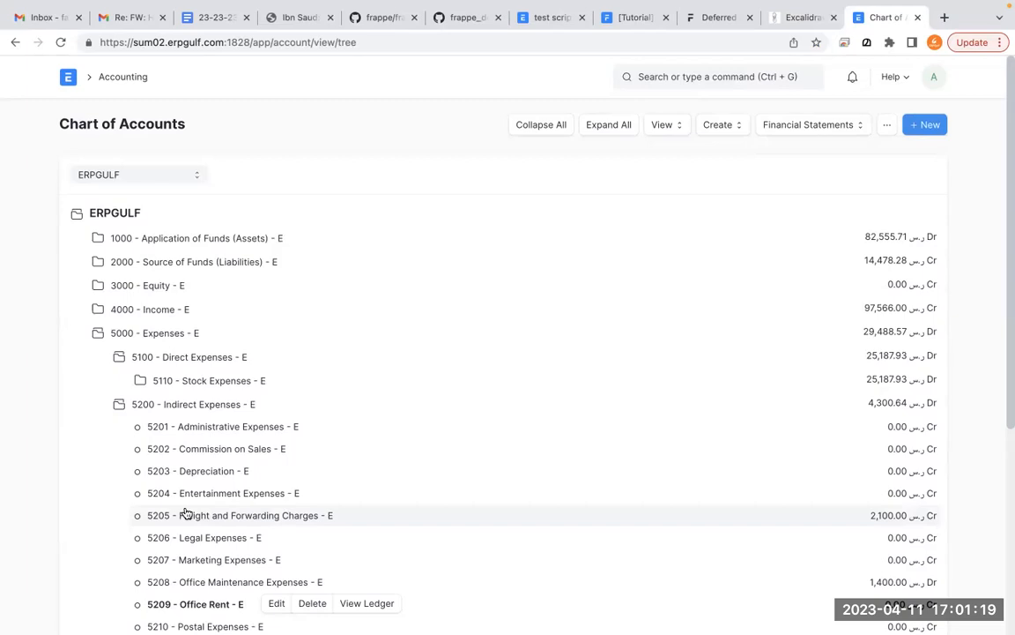
click(840, 134)
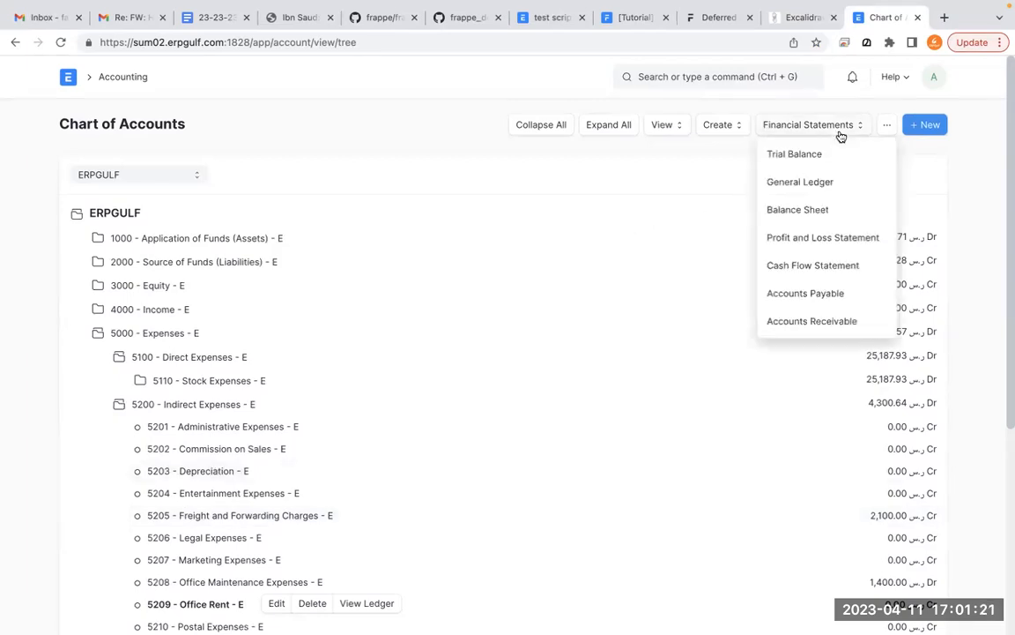
click(828, 239)
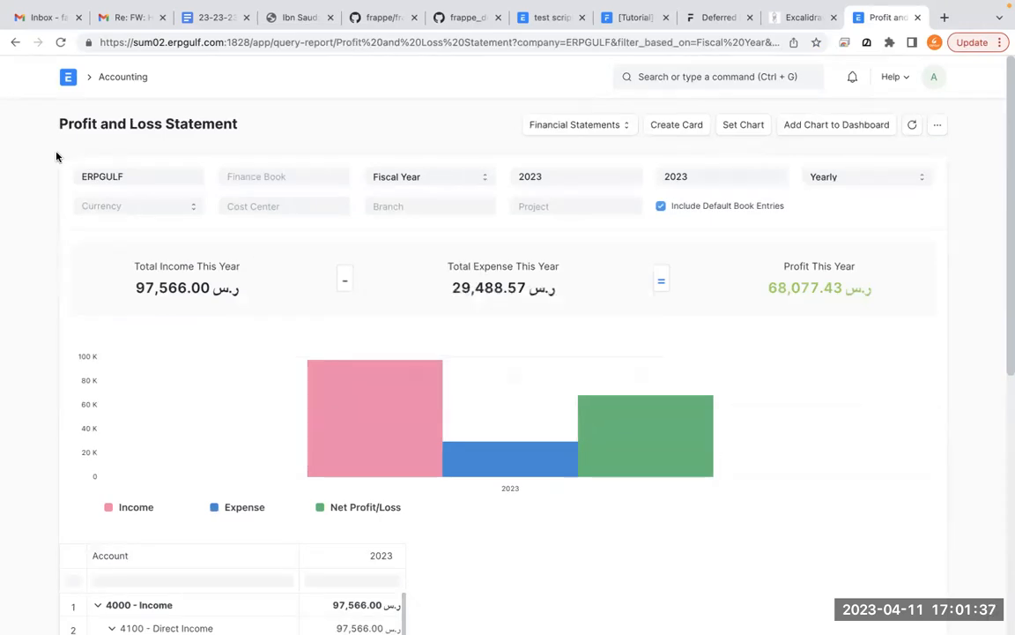
- Switch to the Excalidraw whiteboard and add the text "January 01 - 2023" below the bank line
click(798, 18)
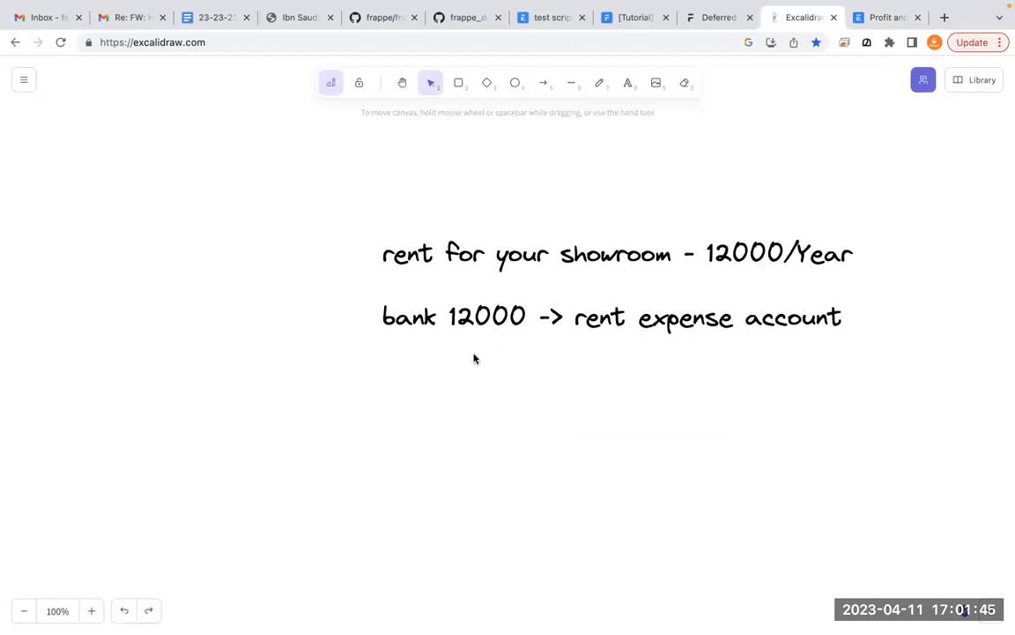
click(627, 88)
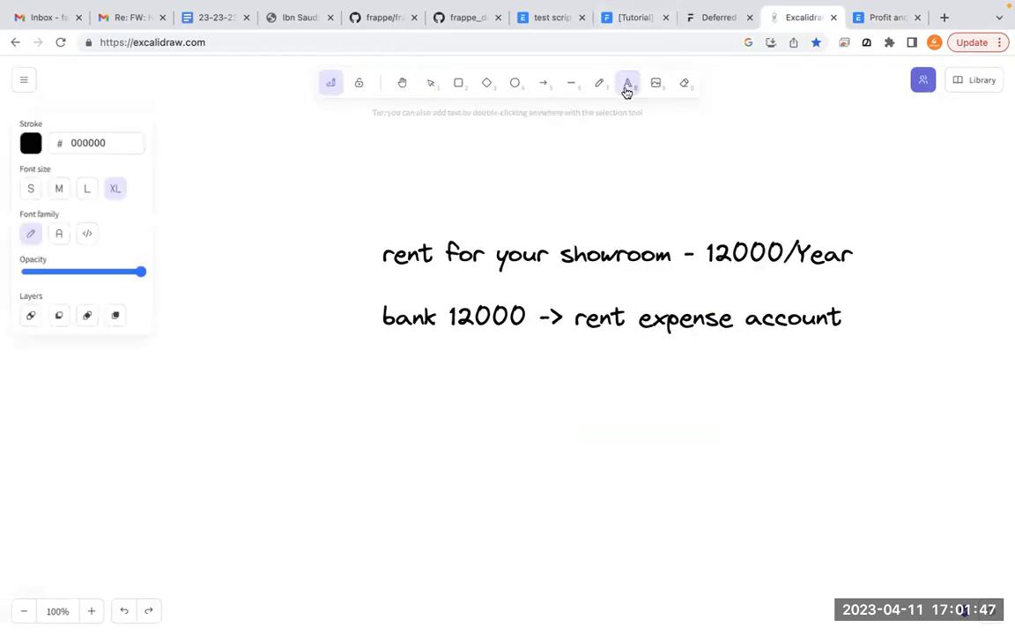
click(413, 357)
text(J)
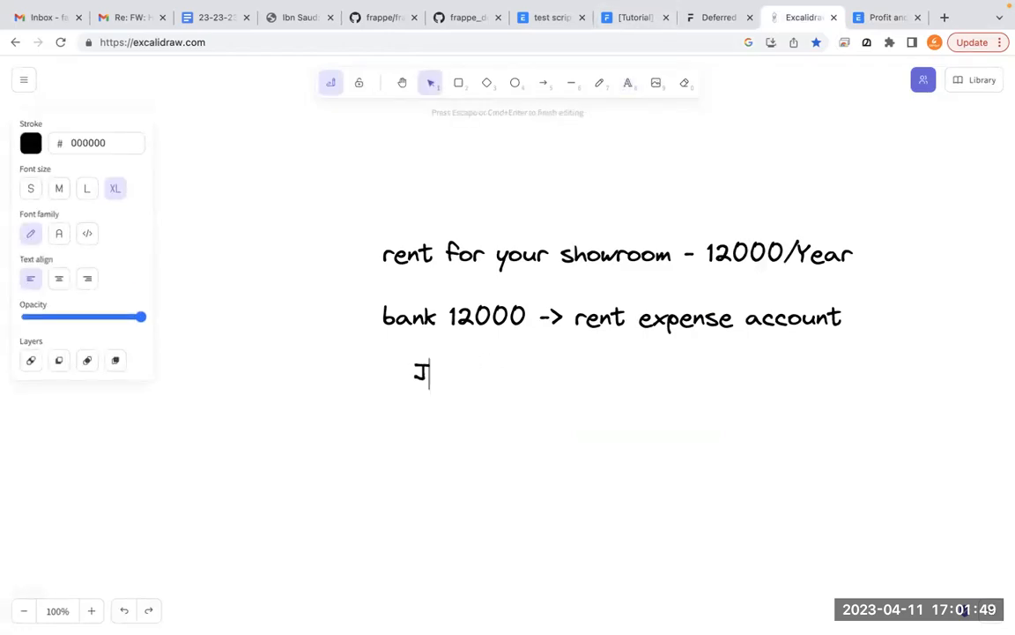
text(anuary 01 - 2023)
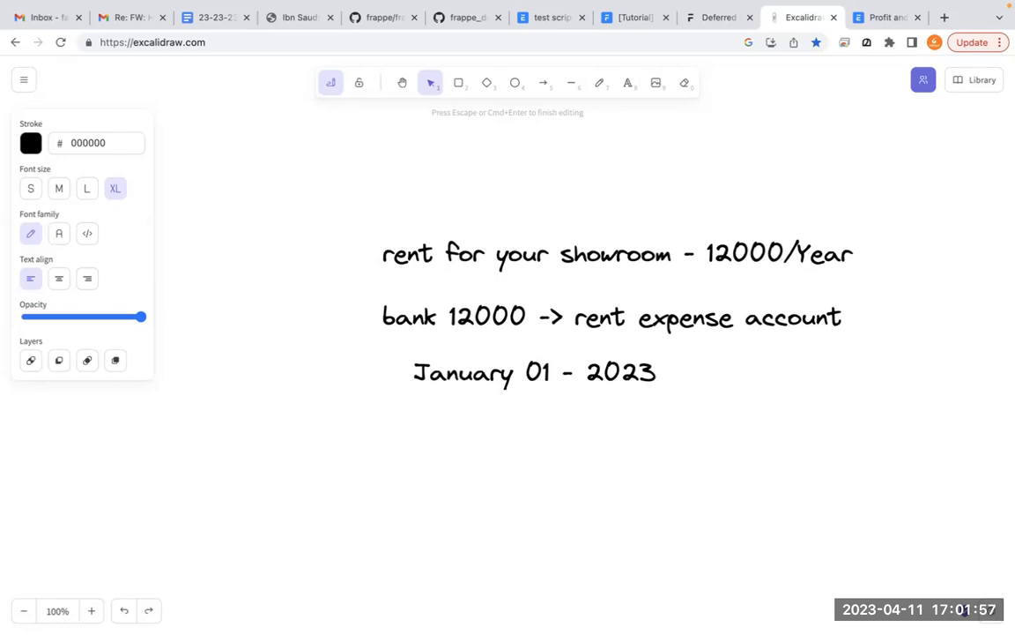
- Mark the rent expense account line and the January date on the whiteboard with the screen annotation pen
key(super+Tab)
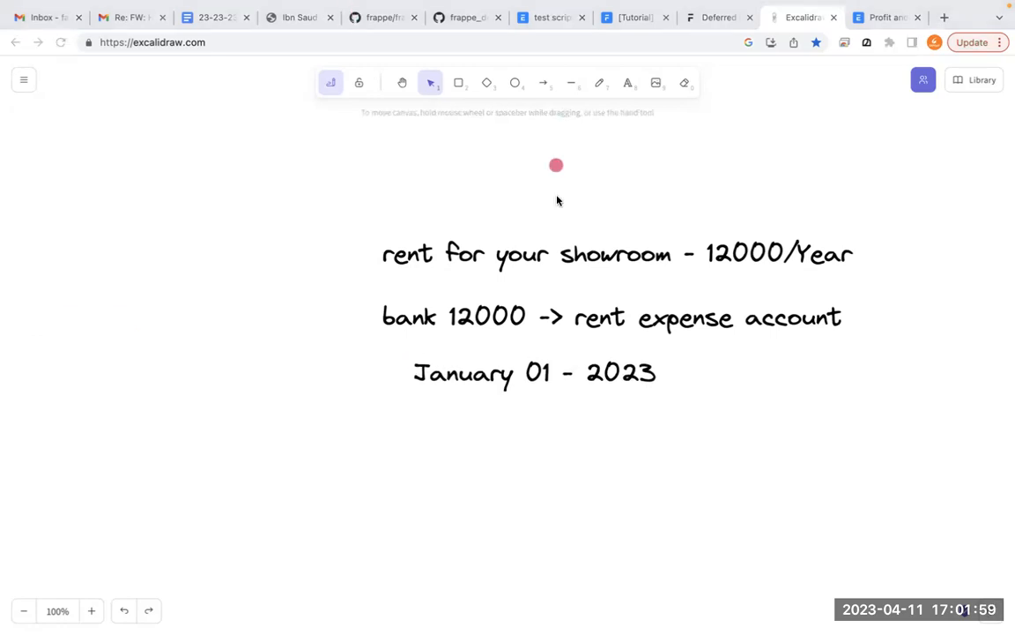
mouse_move(670, 283)
mouse_down()
mouse_move(642, 280)
mouse_move(733, 392)
mouse_move(844, 293)
mouse_move(603, 271)
mouse_up()
mouse_move(531, 356)
mouse_down()
mouse_move(392, 352)
mouse_move(642, 351)
mouse_up()
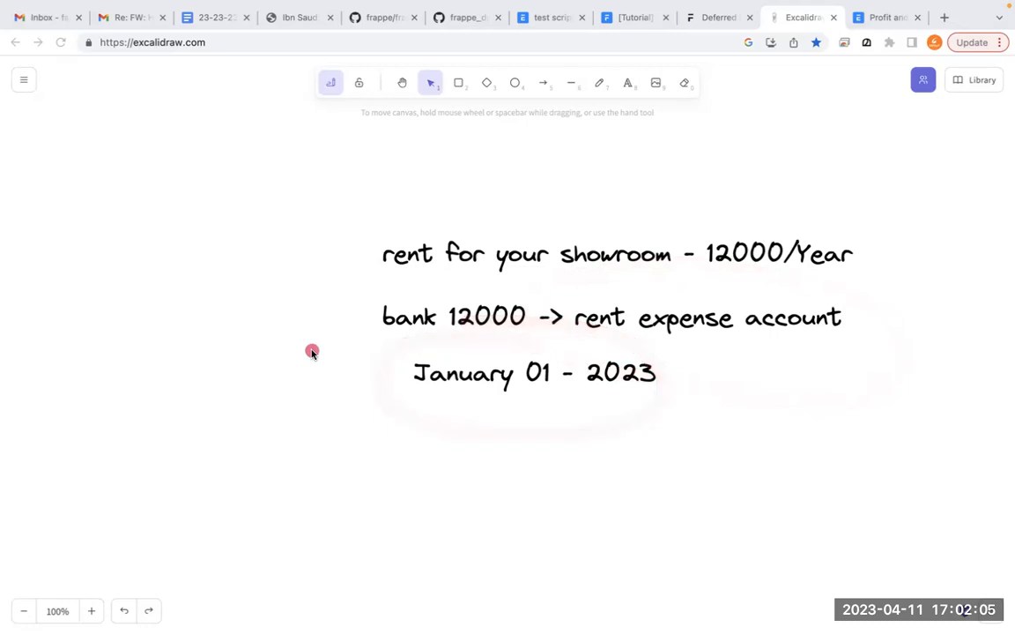
- Switch to the ERPNext Profit and Loss Statement and set its periodicity to Monthly
click(884, 18)
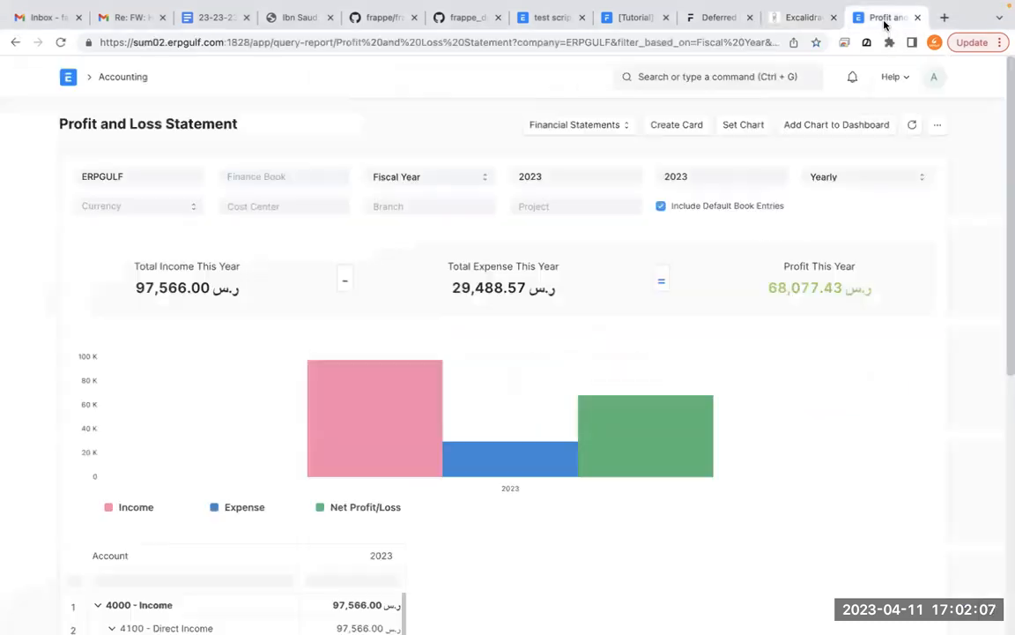
click(829, 180)
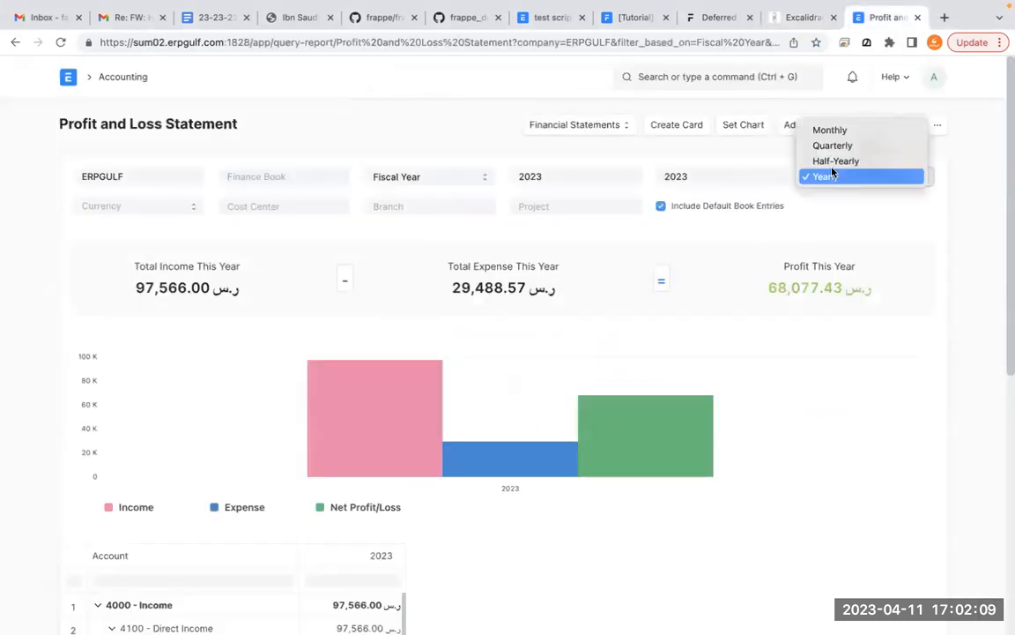
click(828, 132)
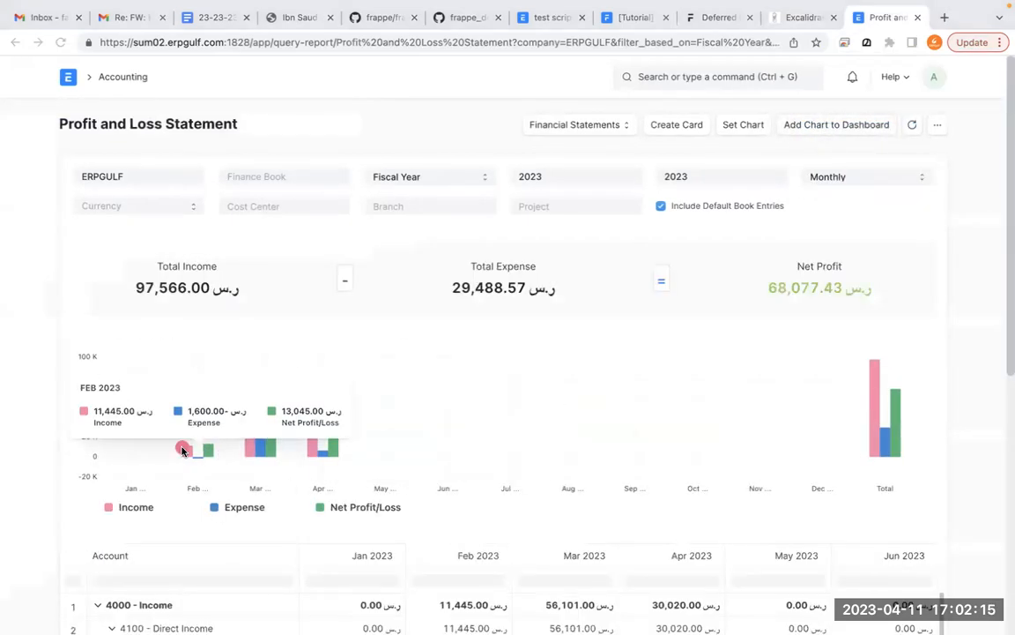
- Point out the individual months along the chart with annotation strokes and circle December
mouse_move(132, 426)
mouse_down()
mouse_move(198, 534)
mouse_move(167, 485)
mouse_move(154, 503)
mouse_move(130, 494)
mouse_move(295, 476)
mouse_move(524, 481)
mouse_up()
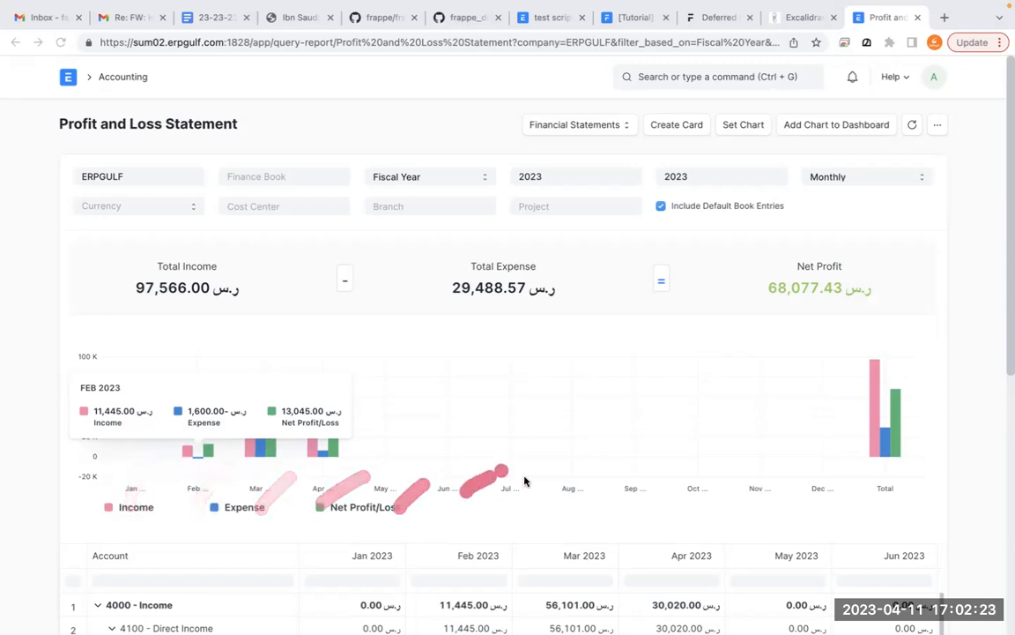
mouse_move(882, 483)
mouse_down()
mouse_move(849, 493)
mouse_move(821, 474)
mouse_move(616, 445)
mouse_up()
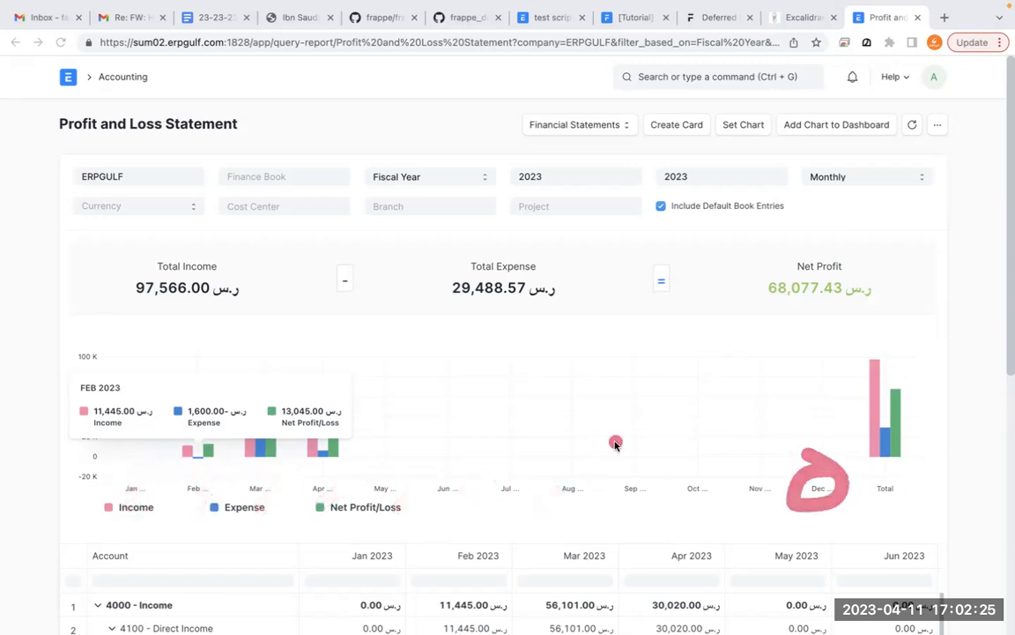
mouse_move(146, 452)
mouse_down()
mouse_move(124, 501)
mouse_move(144, 456)
mouse_up()
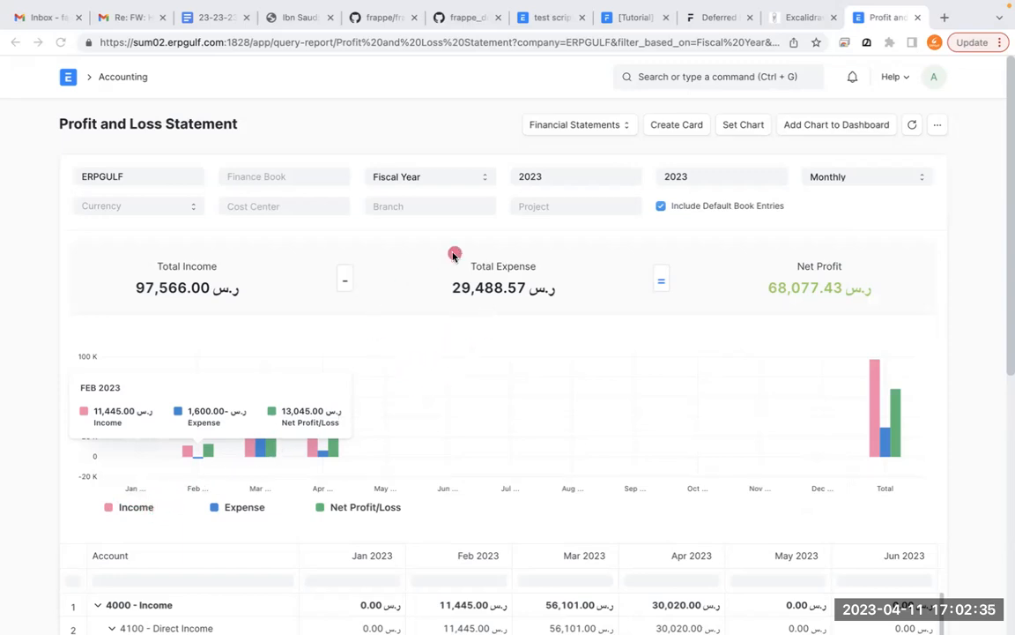
- Handwrite the calculation 10000 over 5000 with a result line and 5000 beneath it across the report
drag(436, 182, 432, 241)
mouse_move(475, 184)
mouse_down()
mouse_move(517, 203)
mouse_move(562, 193)
mouse_move(624, 210)
mouse_move(631, 181)
mouse_up()
mouse_move(496, 290)
mouse_down()
mouse_move(507, 328)
mouse_move(547, 289)
mouse_move(624, 282)
mouse_up()
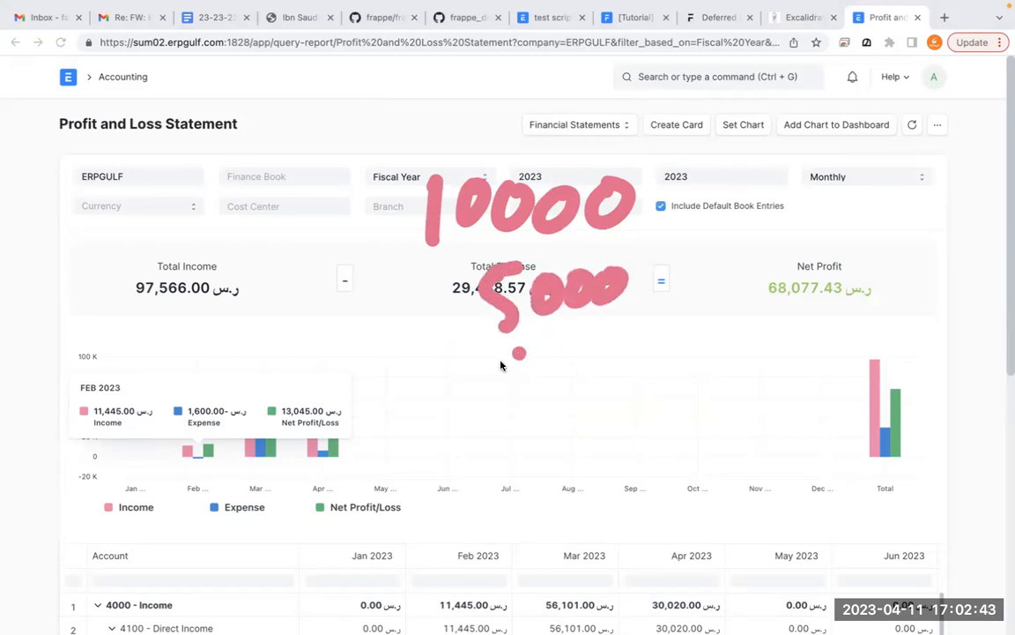
drag(397, 377, 647, 348)
drag(509, 409, 498, 462)
mouse_move(510, 407)
mouse_down()
mouse_move(567, 427)
mouse_move(621, 428)
mouse_up()
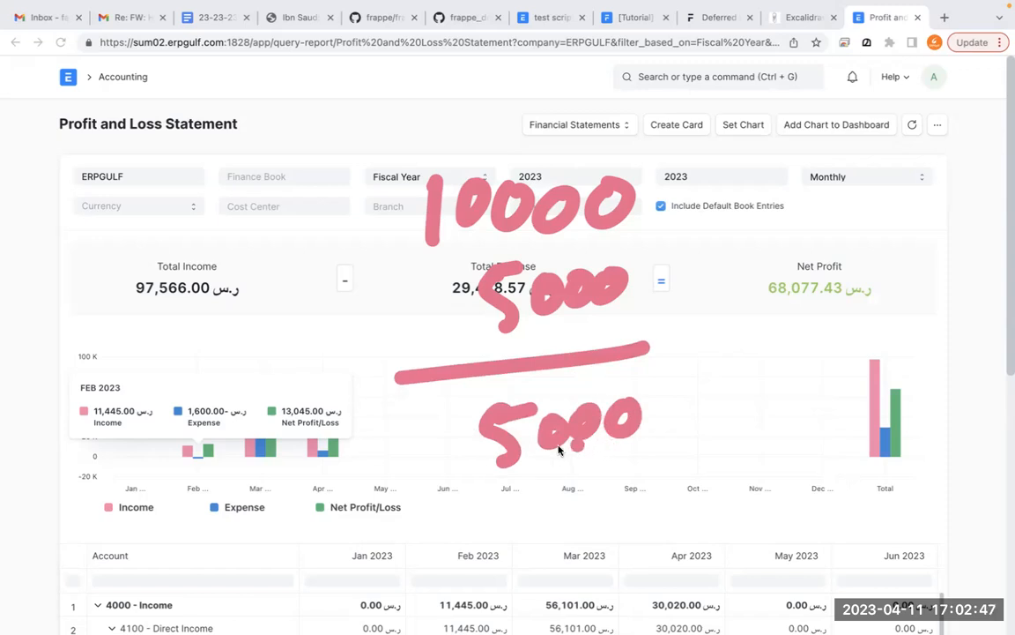
- Handwrite the profit label beside the 5000 result of the annotated calculation
drag(293, 454, 306, 524)
mouse_move(286, 459)
mouse_down()
mouse_move(317, 480)
mouse_move(360, 469)
mouse_up()
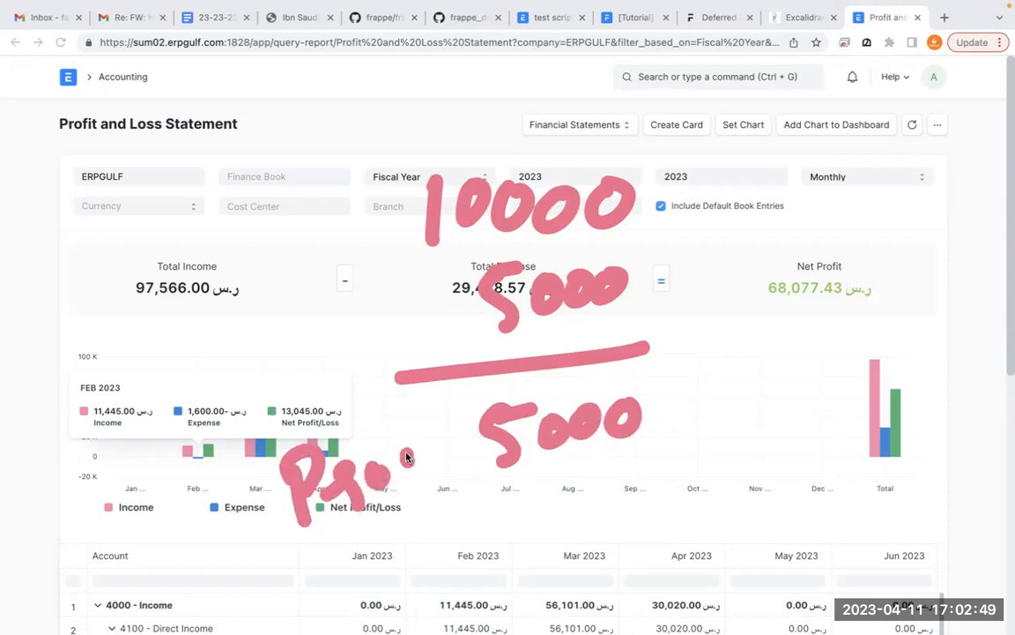
drag(413, 449, 425, 504)
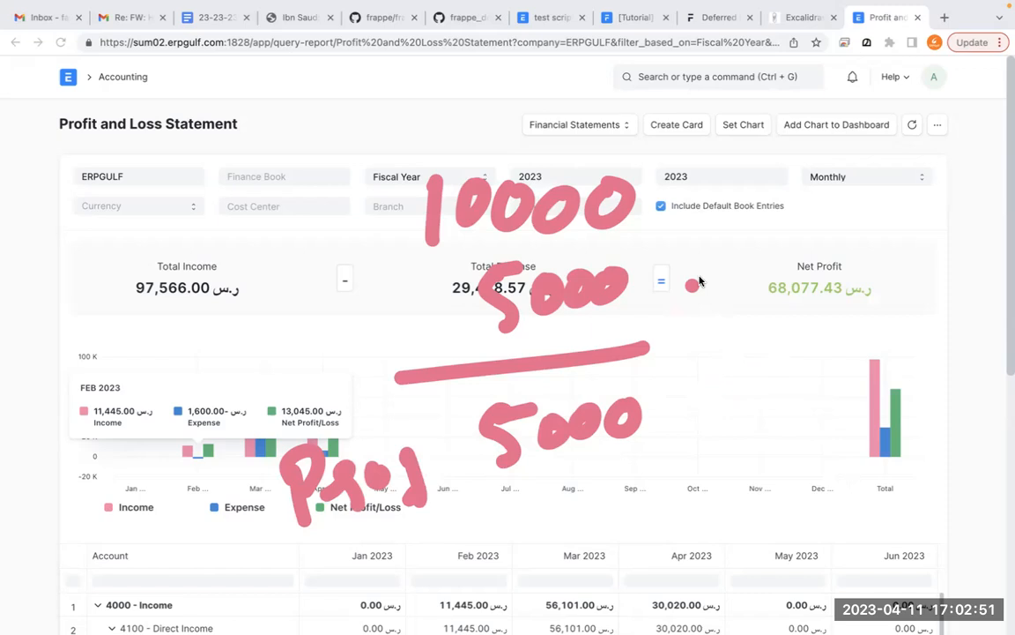
- Handwrite "- 12000" beside the expense figure and "- 7000" beside the result, and clear the annotations
mouse_move(652, 288)
mouse_down()
mouse_move(710, 284)
mouse_move(750, 310)
mouse_up()
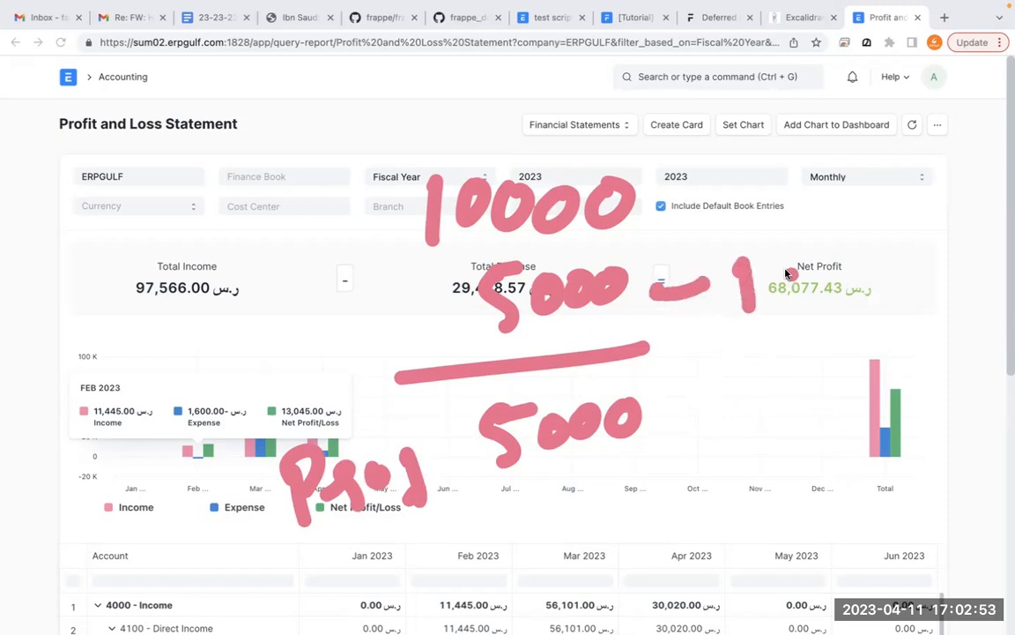
drag(765, 263, 810, 308)
drag(827, 261, 893, 258)
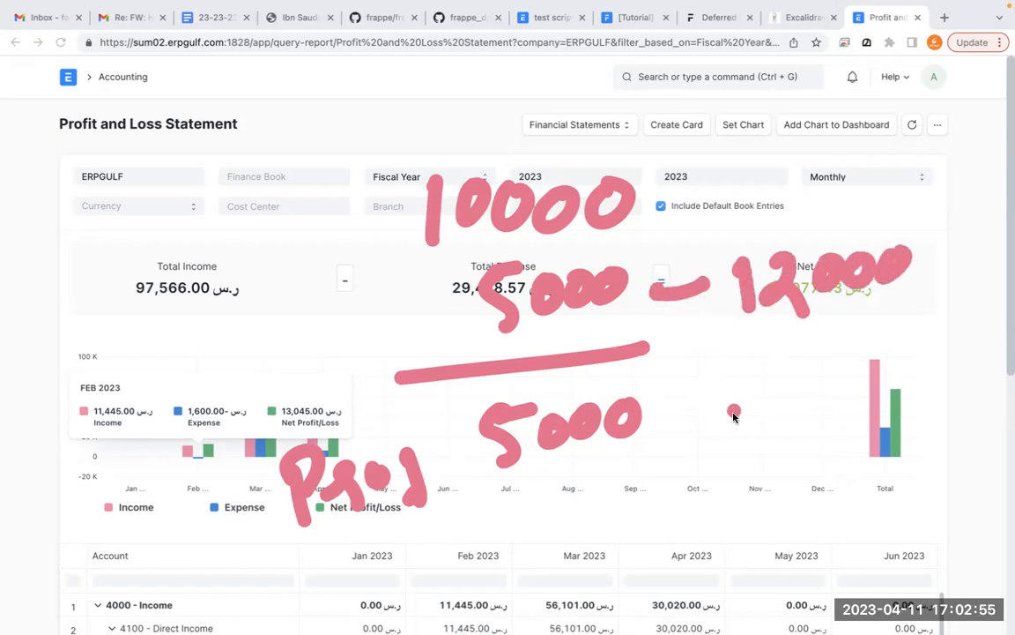
mouse_move(694, 417)
mouse_down()
mouse_move(732, 413)
mouse_move(783, 450)
mouse_up()
drag(816, 403, 875, 407)
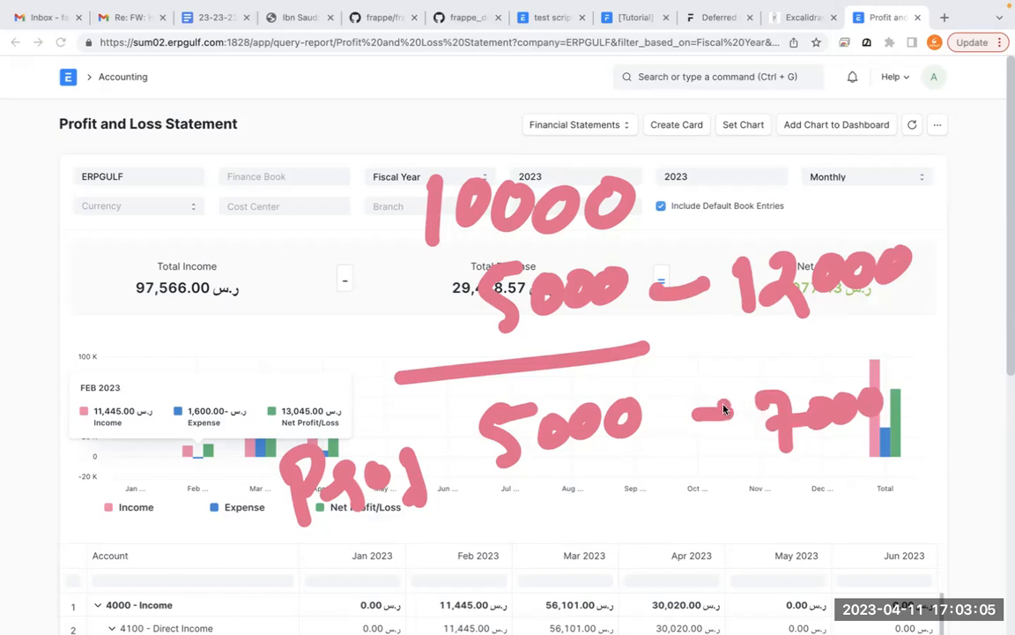
click(669, 417)
key(Delete)
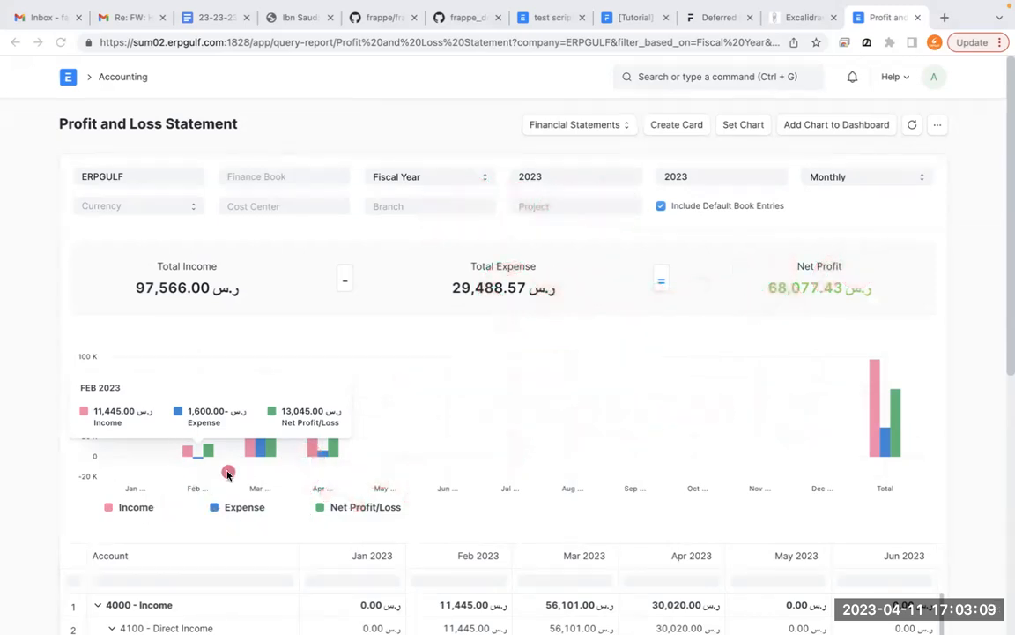
drag(152, 458, 171, 537)
mouse_move(201, 491)
mouse_down()
mouse_move(227, 465)
mouse_move(299, 457)
mouse_up()
drag(335, 484, 368, 459)
drag(476, 237, 483, 319)
drag(529, 258, 576, 303)
drag(604, 256, 612, 254)
mouse_move(646, 251)
mouse_down()
mouse_move(660, 270)
mouse_move(653, 250)
mouse_up()
mouse_move(687, 236)
mouse_down()
mouse_move(673, 277)
mouse_move(691, 236)
mouse_up()
- Handwrite "12000/year" across the report's totals with the annotation pen
drag(381, 233, 381, 317)
mouse_move(414, 256)
mouse_down()
mouse_move(420, 294)
mouse_move(459, 307)
mouse_up()
mouse_move(507, 236)
mouse_down()
mouse_move(504, 267)
mouse_move(549, 253)
mouse_up()
drag(578, 243, 584, 245)
drag(639, 190, 620, 307)
drag(679, 231, 703, 329)
mouse_move(749, 277)
mouse_down()
mouse_move(762, 250)
mouse_move(808, 273)
mouse_up()
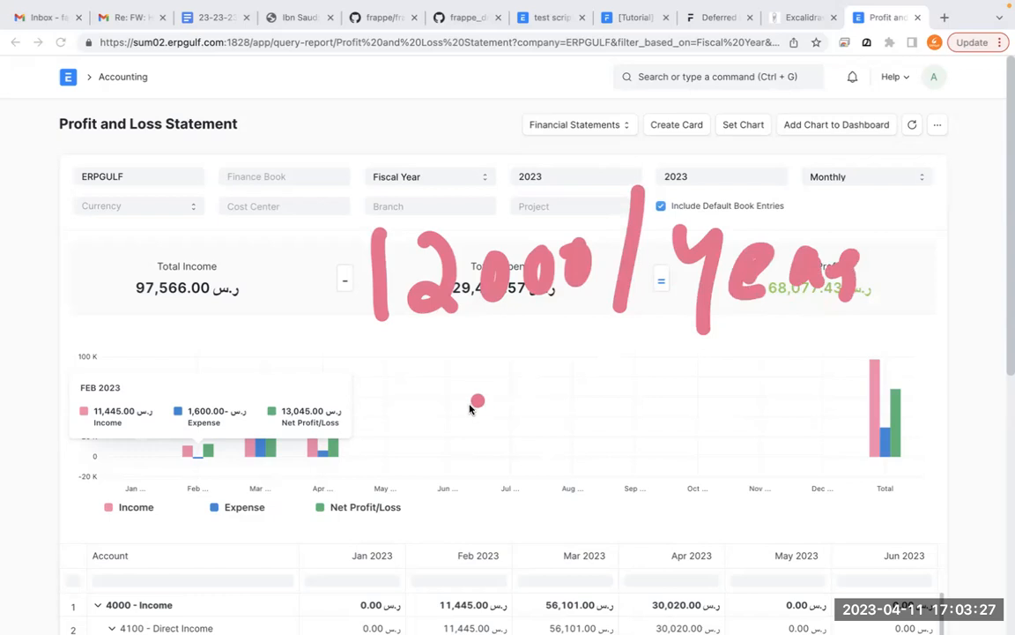
- Handwrite another figure below the yearly rent amount, clear the annotations and leave the annotation mode
drag(449, 391, 449, 456)
drag(477, 411, 494, 404)
drag(529, 388, 554, 397)
mouse_move(608, 361)
mouse_down()
mouse_move(600, 435)
mouse_move(405, 359)
mouse_up()
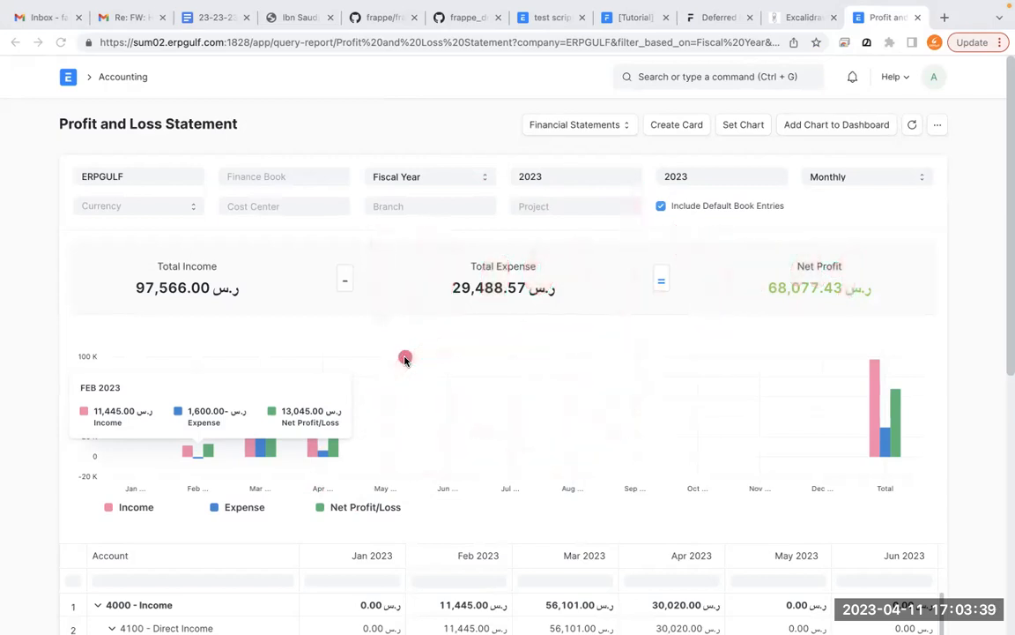
click(405, 359)
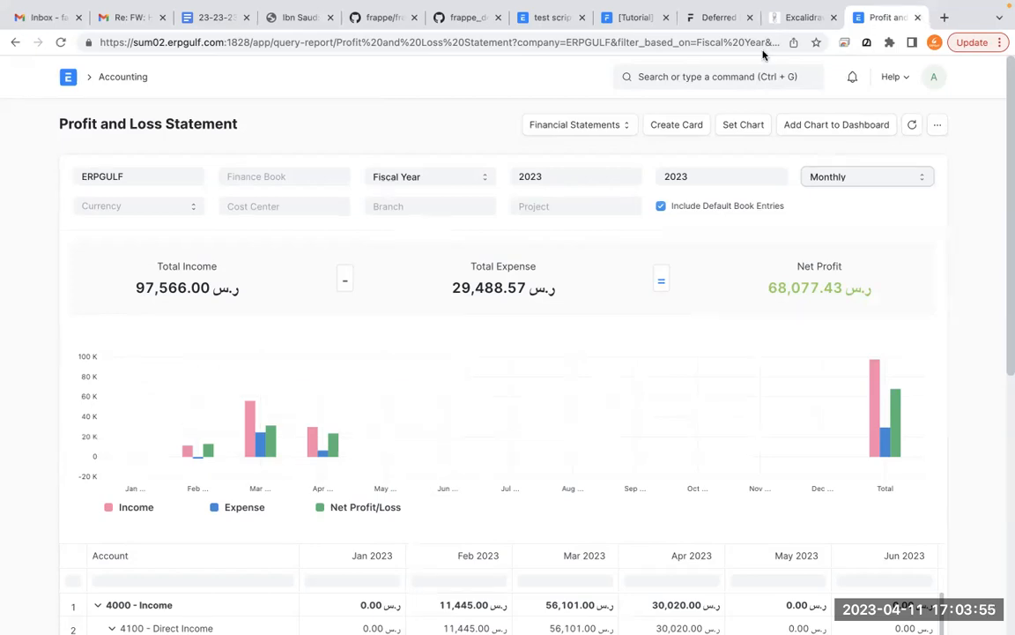
- Switch to the Excalidraw whiteboard and delete the showroom rent, bank and January text lines
click(793, 18)
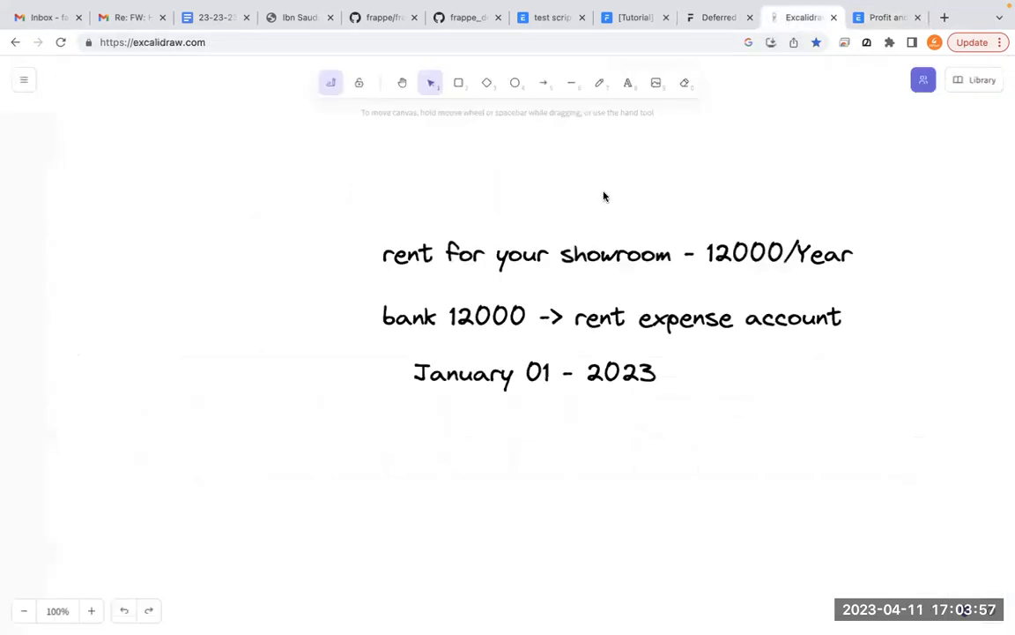
click(508, 312)
key(Delete)
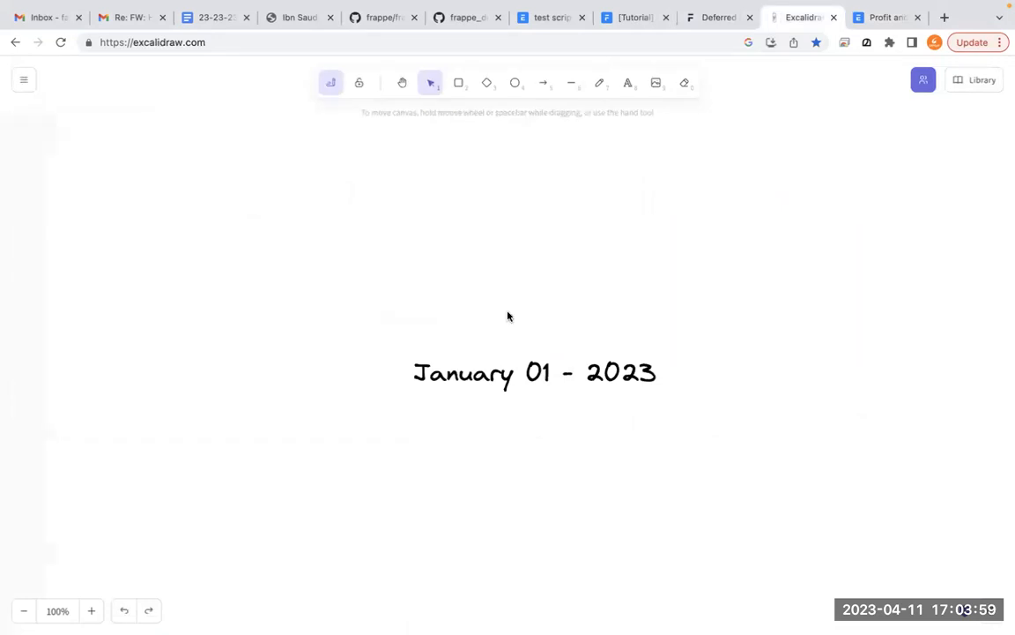
click(498, 381)
key(Delete)
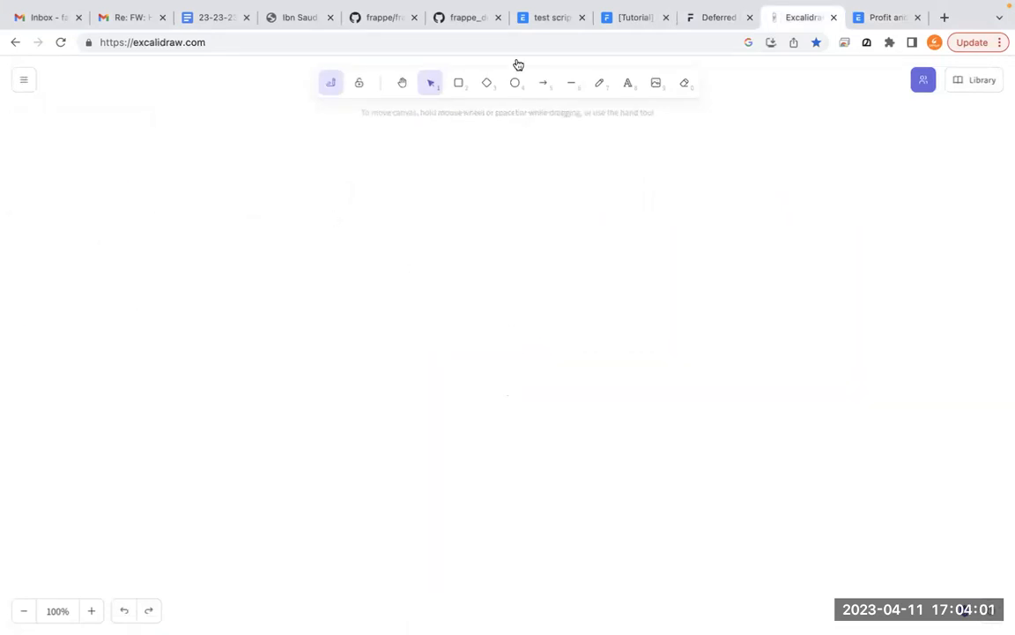
- Add the text "deferred expense." to the empty whiteboard and start a new line below it
click(626, 85)
click(392, 279)
text(deferred expense.)
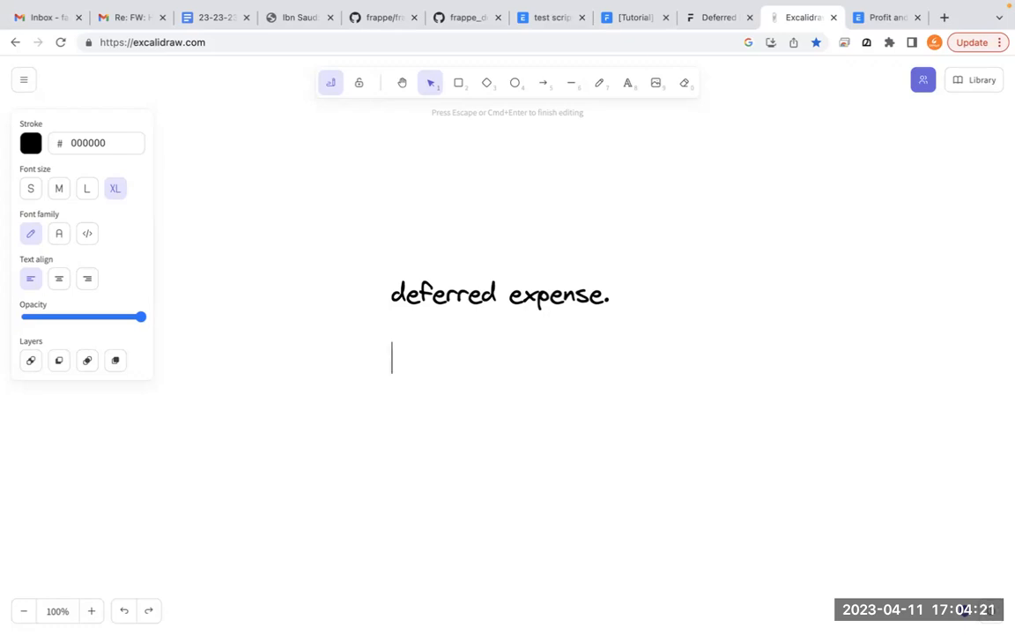
- Return to the ERPNext Chart of Accounts and look through Current Assets and Temporary Accounts under Application of Funds (Assets)
click(868, 24)
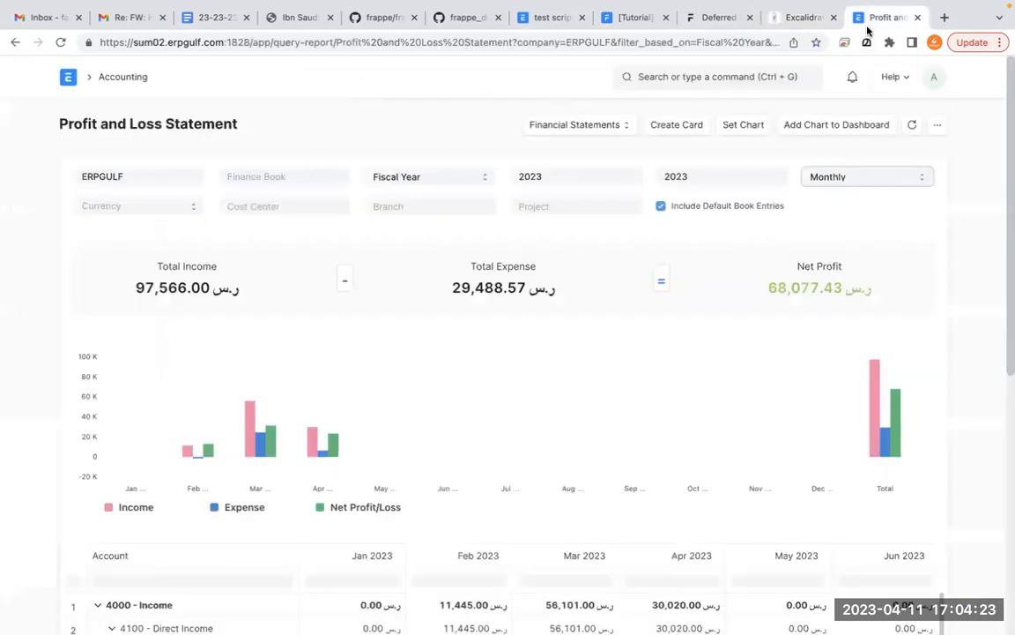
click(15, 42)
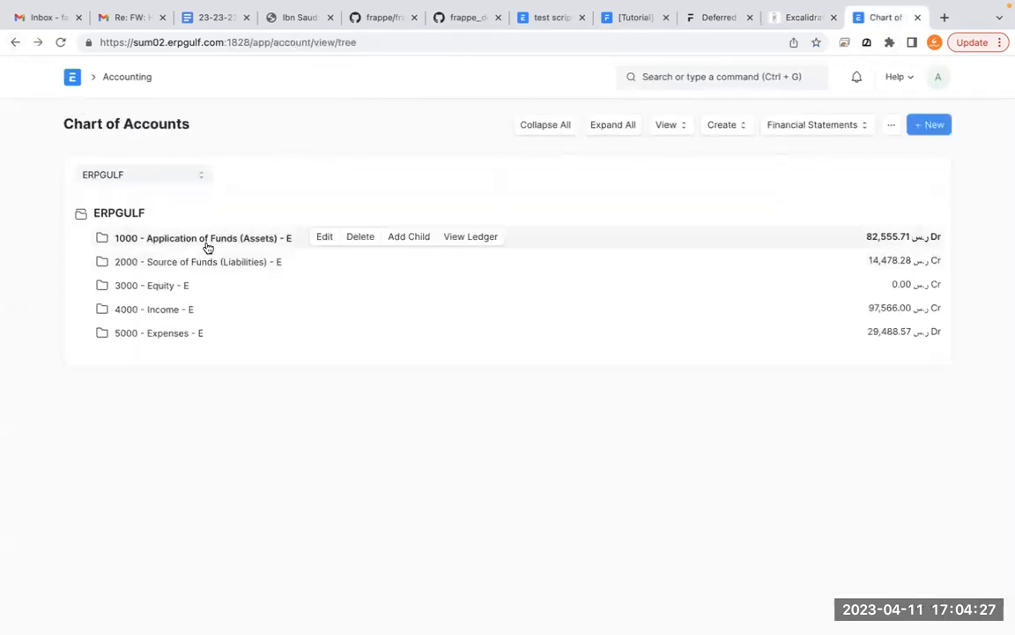
click(207, 246)
click(224, 269)
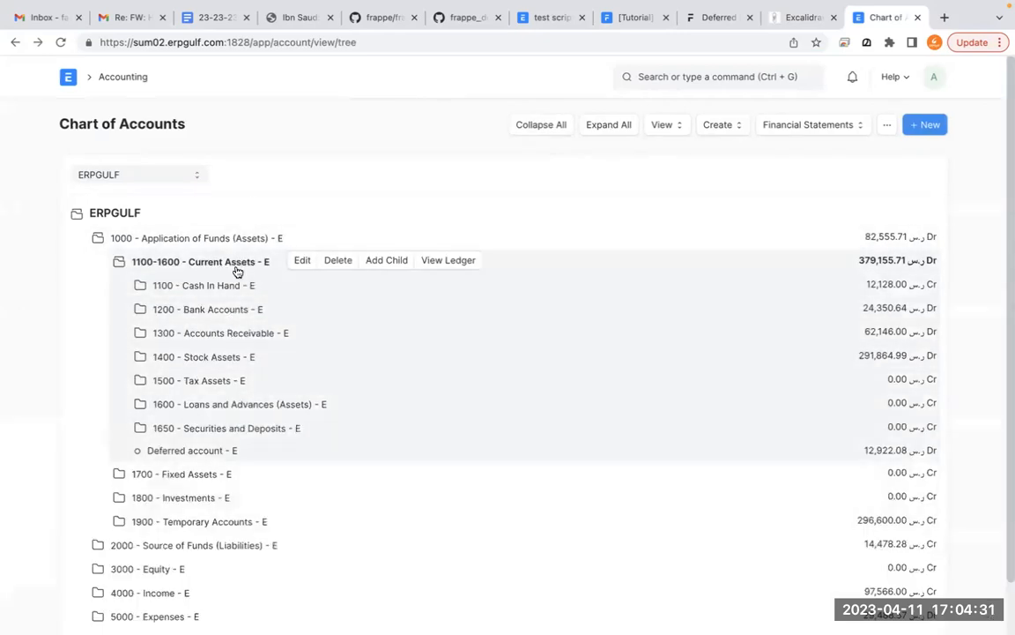
click(236, 270)
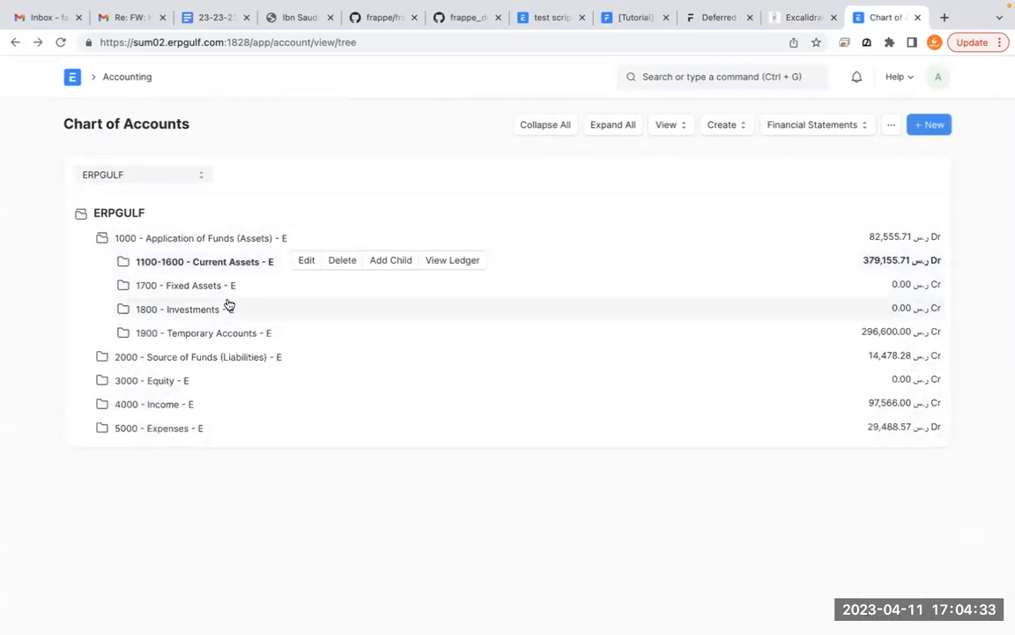
click(236, 335)
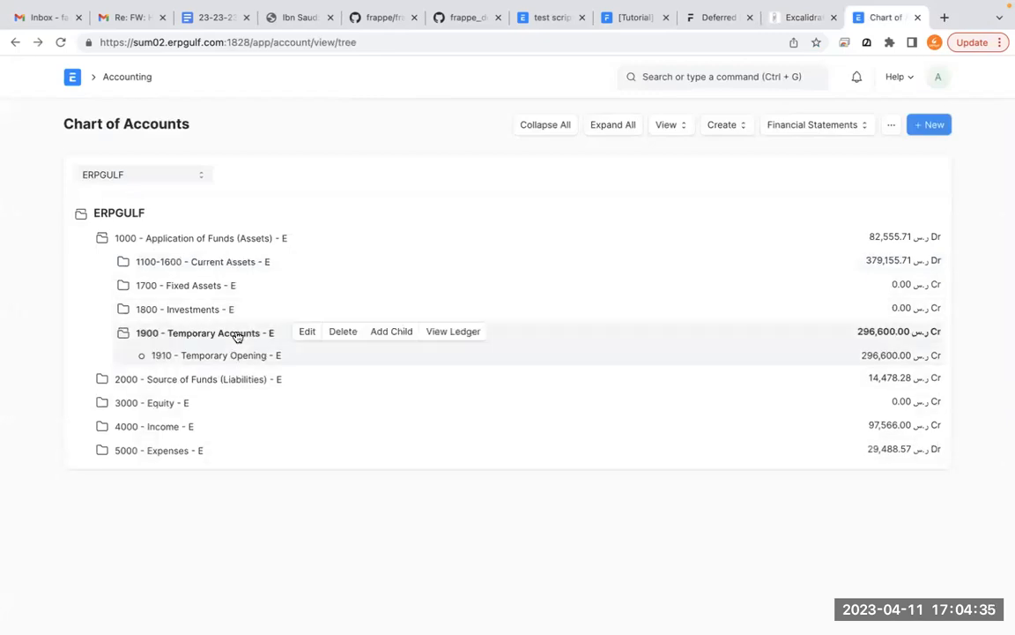
- Expand the Current Assets group again and circle its Deferred account with the annotation pen
click(225, 267)
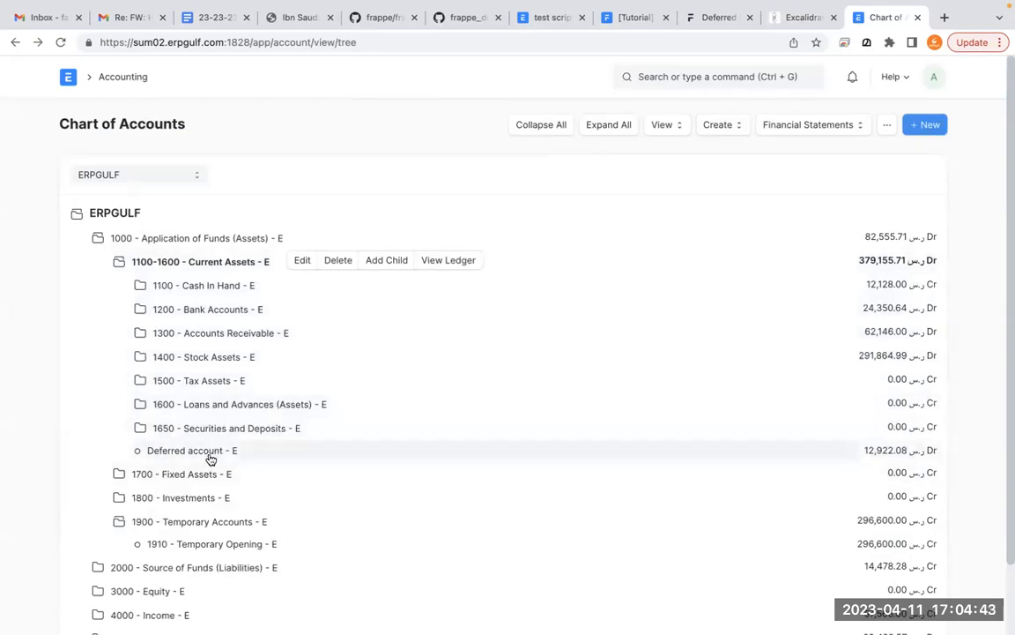
key(super+Tab)
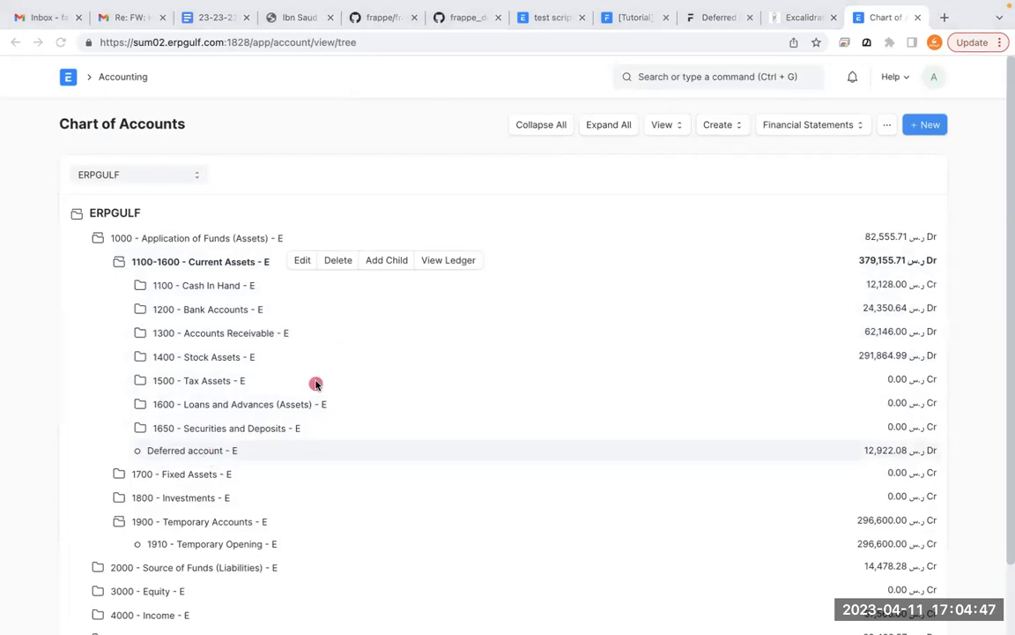
mouse_move(190, 410)
mouse_down()
mouse_move(110, 438)
mouse_move(258, 482)
mouse_move(204, 418)
mouse_move(130, 428)
mouse_move(87, 460)
mouse_up()
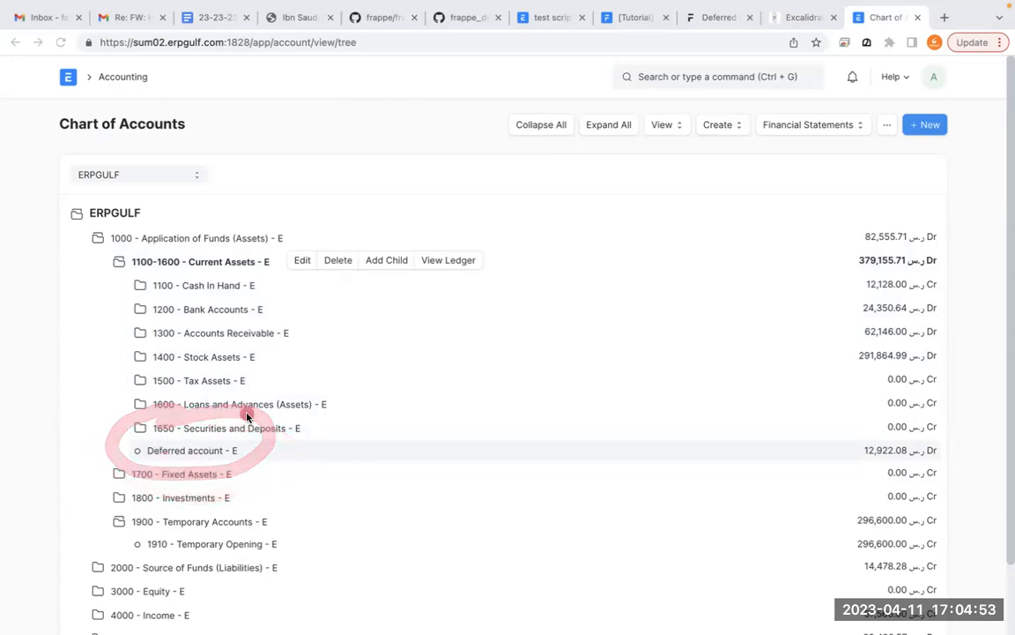
- Draw annotation arrows from Bank Accounts and from Application of Funds (Assets) to the Deferred account
mouse_move(283, 306)
mouse_down()
mouse_move(369, 409)
mouse_move(249, 451)
mouse_up()
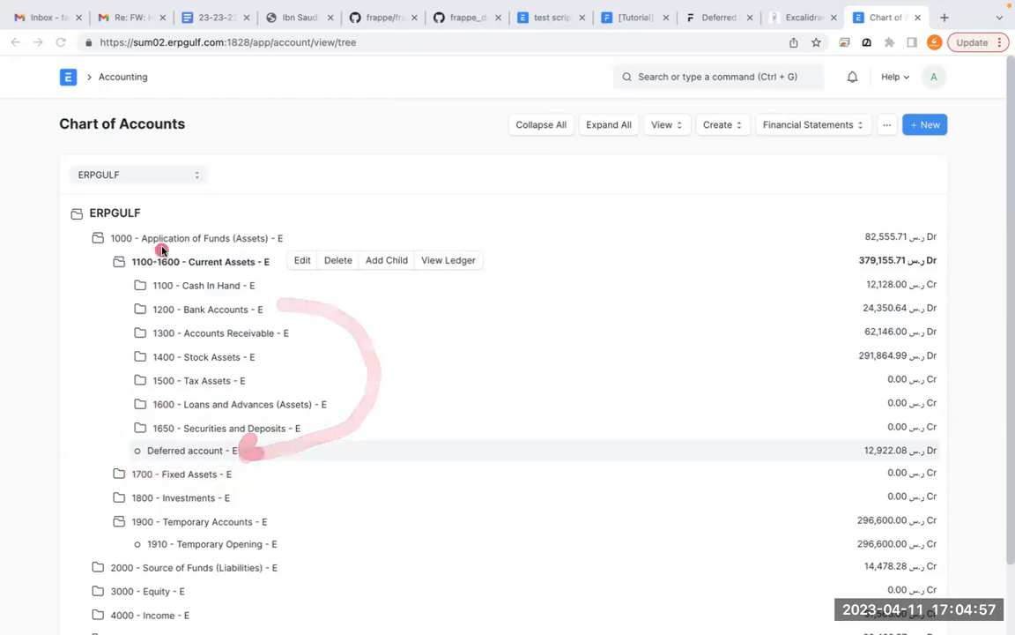
mouse_move(162, 240)
mouse_down()
mouse_move(96, 277)
mouse_move(95, 447)
mouse_move(204, 458)
mouse_up()
mouse_move(187, 230)
mouse_down()
mouse_move(115, 239)
mouse_move(111, 423)
mouse_move(122, 459)
mouse_move(203, 451)
mouse_up()
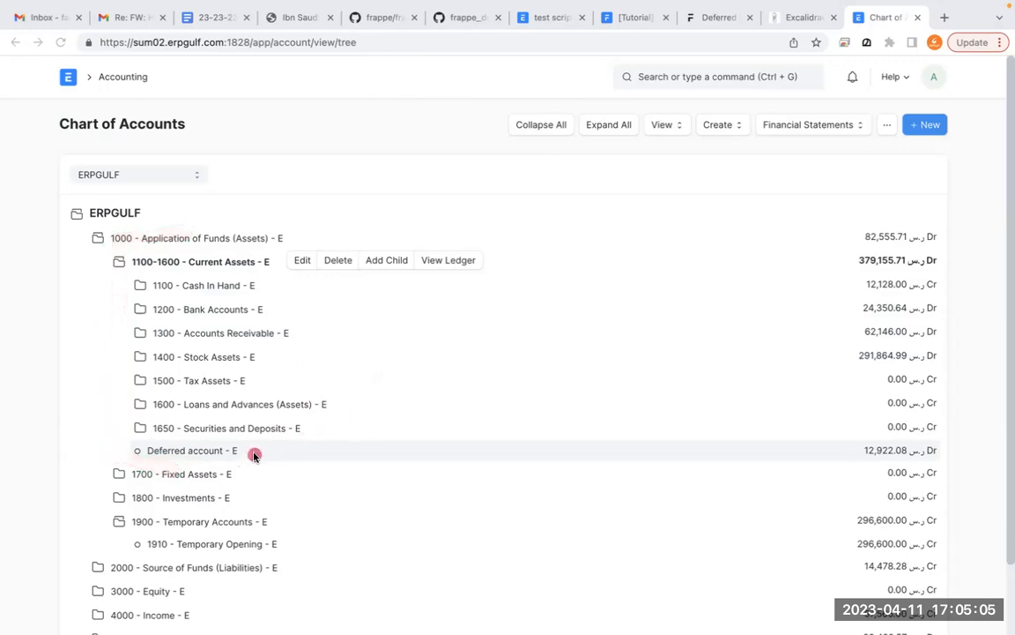
drag(245, 451, 254, 450)
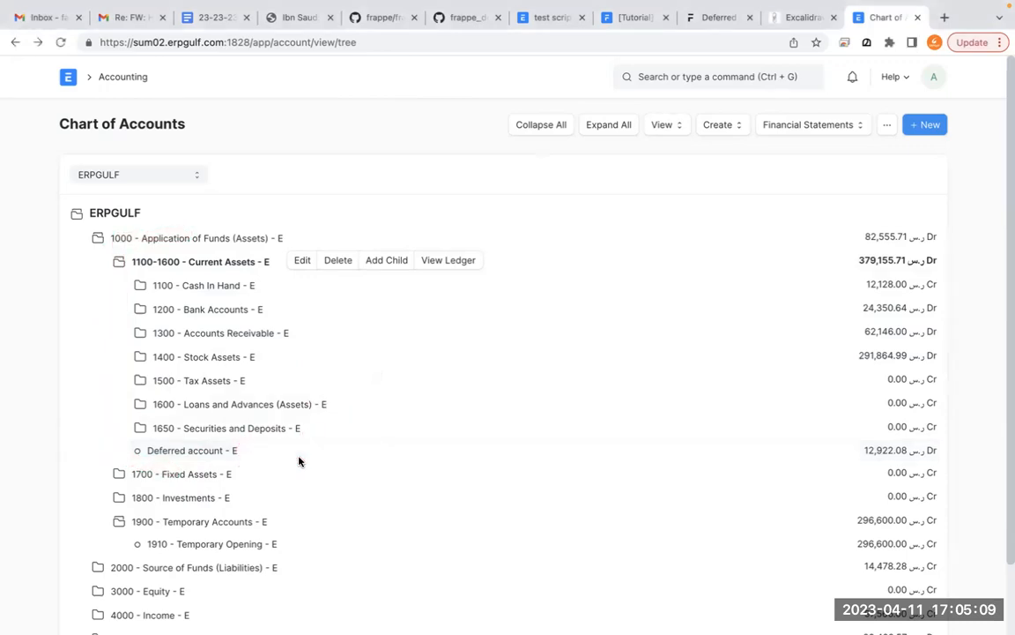
- Expand the Expenses group and its Indirect Expenses subgroup to bring Office Rent into view together with the Deferred account
scroll(299, 459, down, 2)
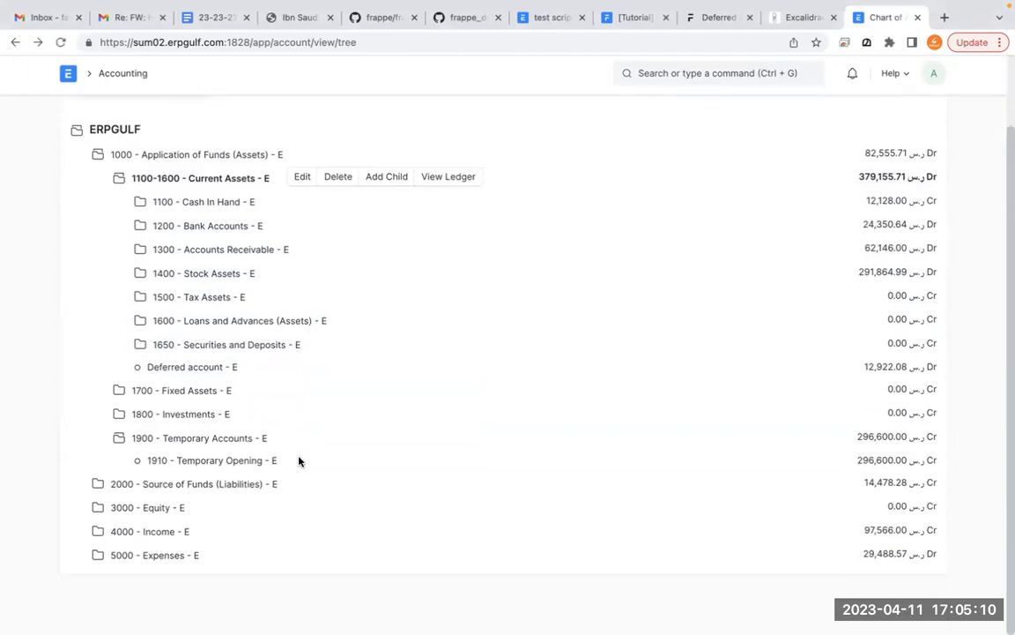
click(170, 558)
scroll(171, 555, down, 1)
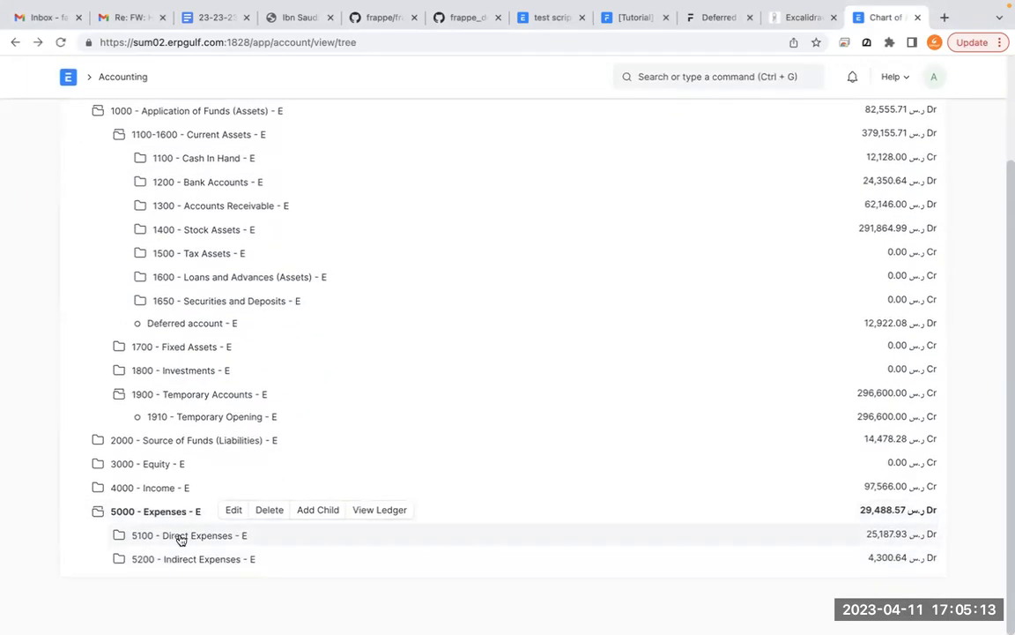
click(182, 559)
scroll(181, 559, down, 3)
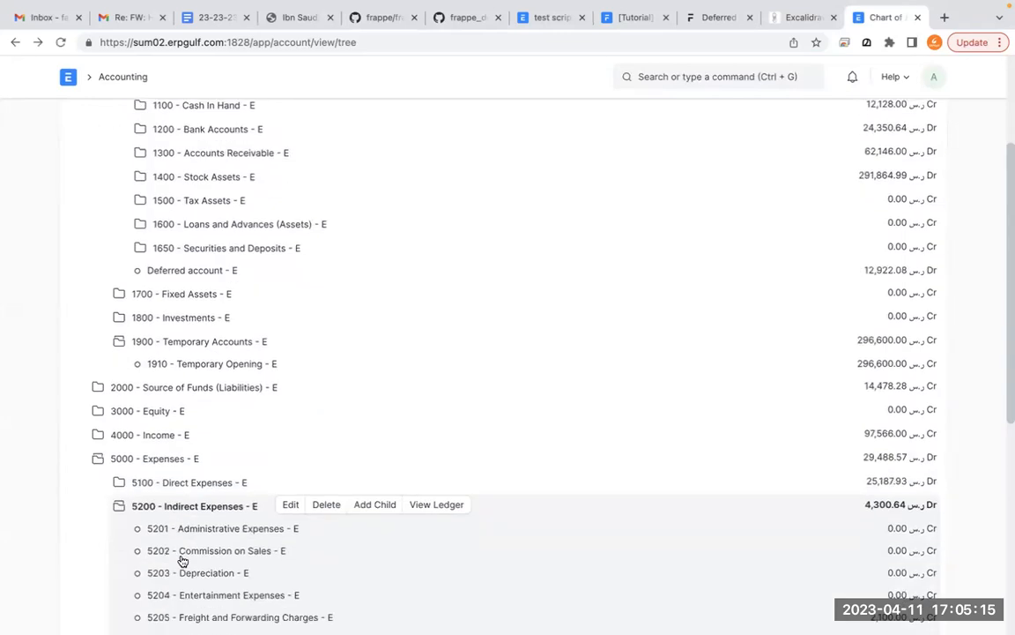
scroll(182, 561, down, 1)
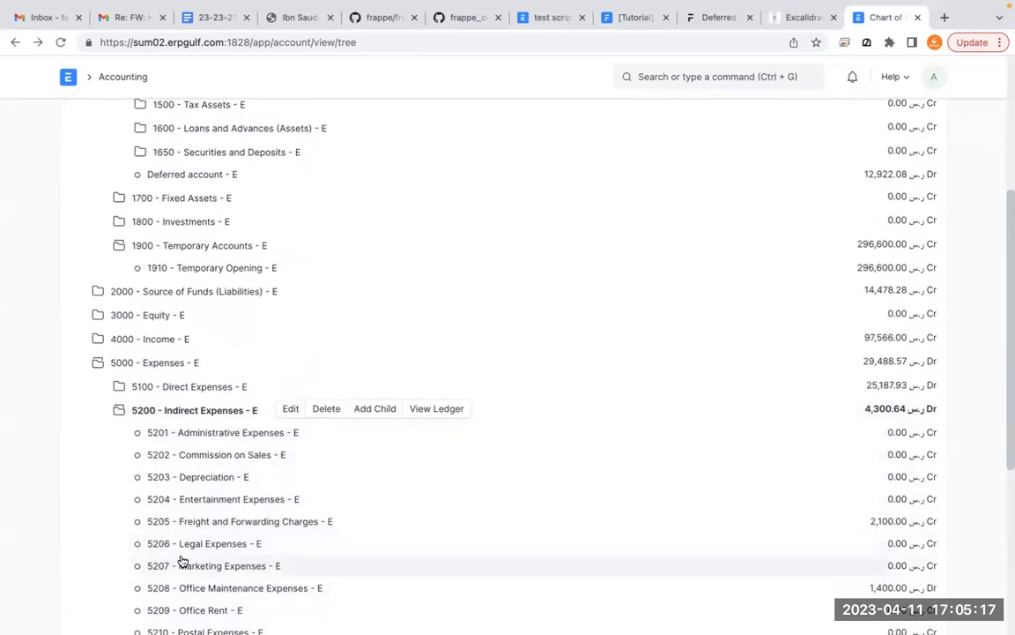
scroll(182, 561, down, 1)
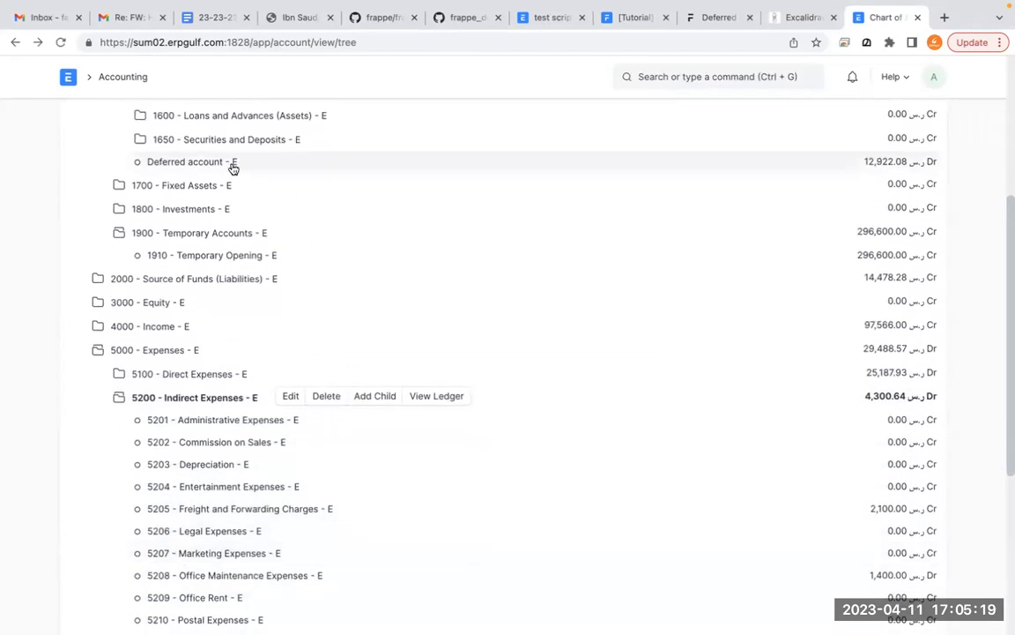
- Draw an annotation line linking the Deferred account to the Office Rent account under Indirect Expenses
mouse_move(250, 161)
mouse_down()
mouse_move(377, 165)
mouse_move(361, 548)
mouse_move(336, 591)
mouse_move(253, 600)
mouse_up()
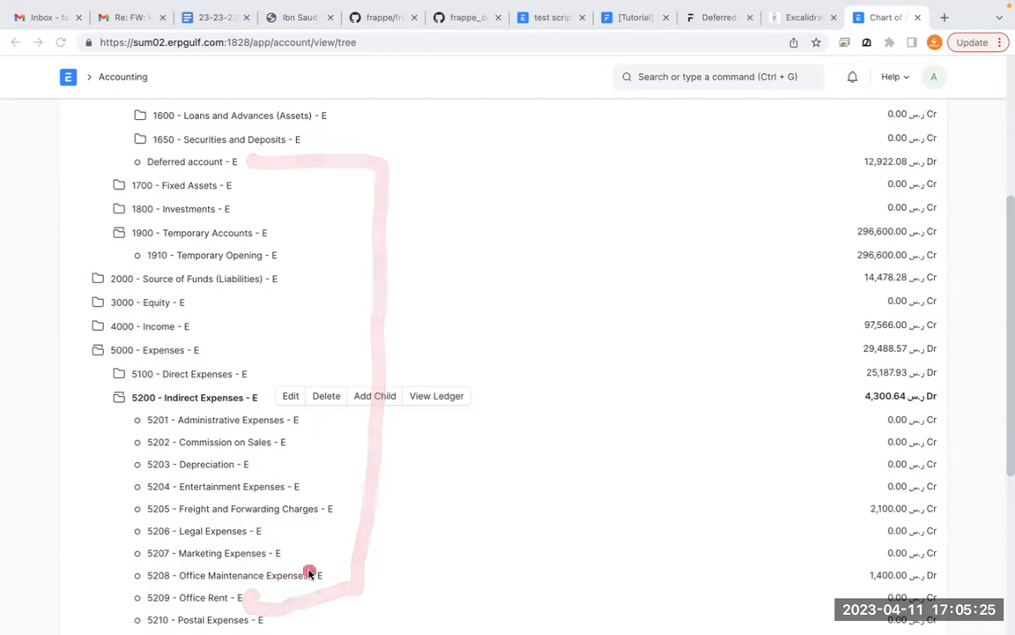
drag(282, 310, 277, 274)
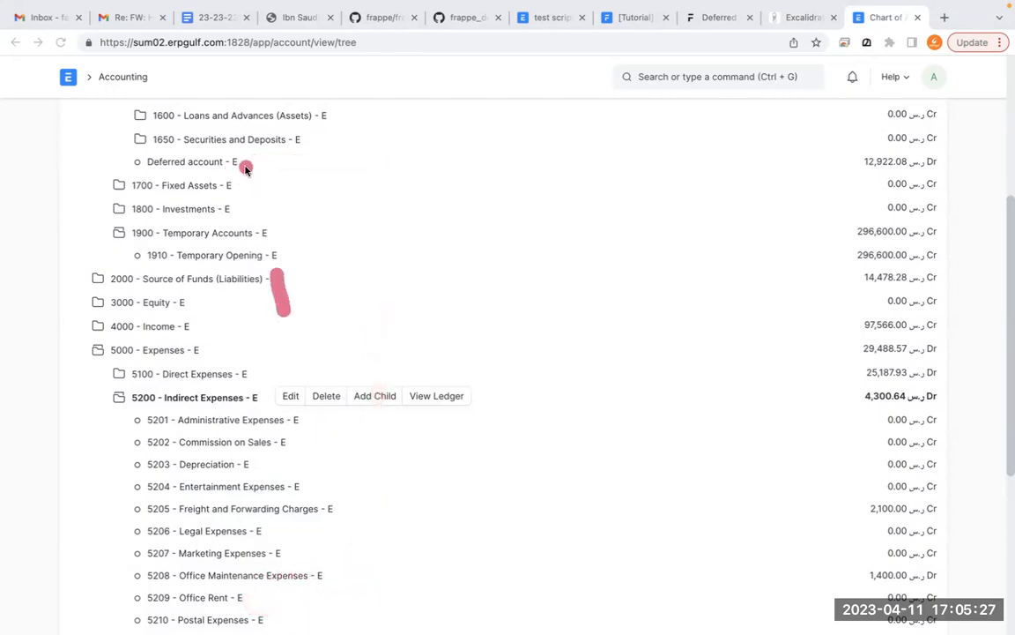
mouse_move(243, 163)
mouse_down()
mouse_move(317, 167)
mouse_move(324, 485)
mouse_move(306, 595)
mouse_move(251, 599)
mouse_up()
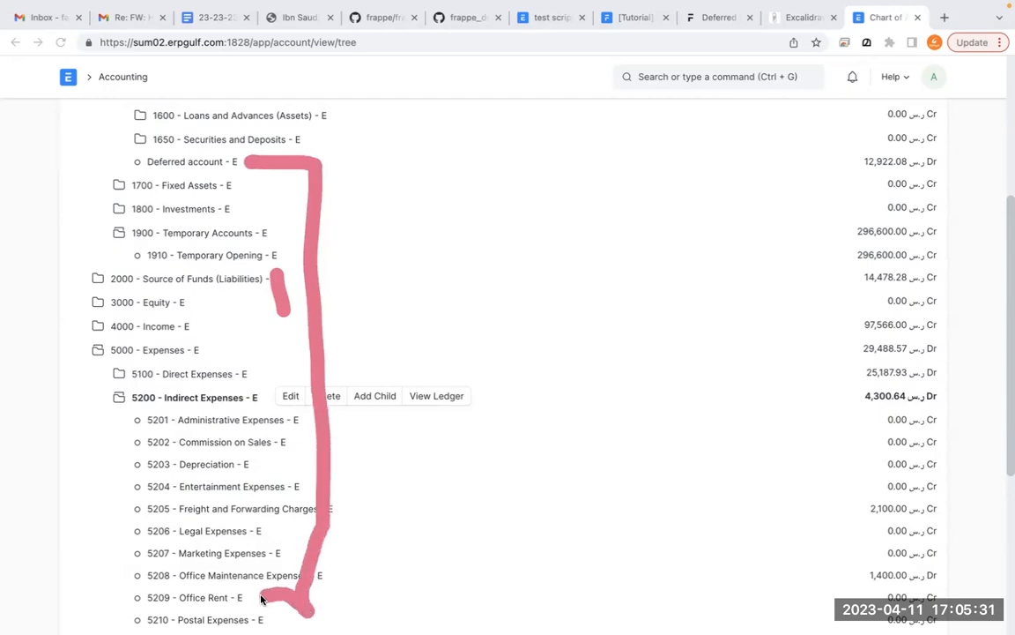
- Write three dashed 1000 amounts beside the line to Office Rent, mark the Deferred account, and leave the annotation mode
mouse_move(327, 216)
mouse_down()
mouse_move(397, 213)
mouse_move(439, 233)
mouse_up()
drag(502, 220, 496, 189)
drag(529, 190, 508, 200)
mouse_move(341, 286)
mouse_down()
mouse_move(418, 287)
mouse_move(459, 302)
mouse_up()
drag(483, 264, 554, 265)
click(331, 370)
mouse_move(354, 362)
mouse_down()
mouse_move(436, 361)
mouse_move(466, 388)
mouse_up()
click(500, 351)
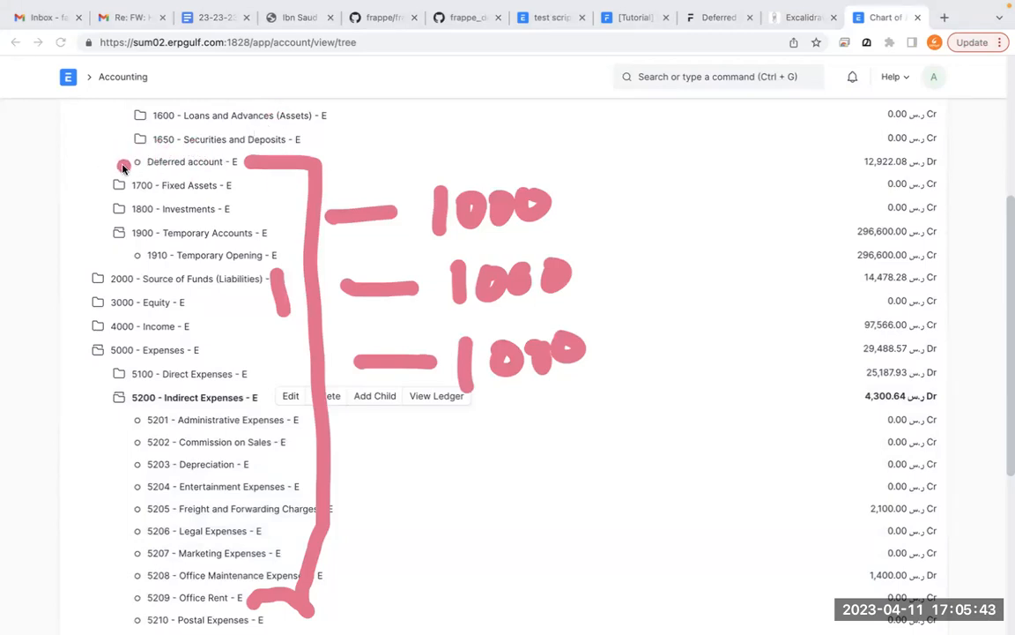
drag(123, 167, 148, 152)
click(379, 242)
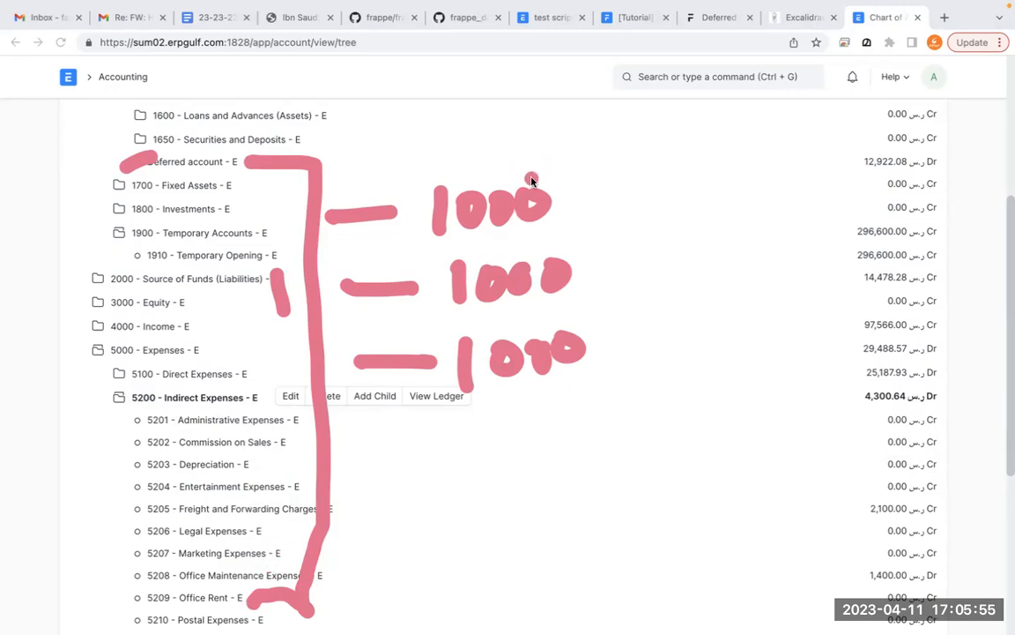
key(Escape)
- Return to the Current Assets group and trace annotation lines from it to the Deferred account
scroll(532, 182, up, 2)
scroll(532, 183, up, 1)
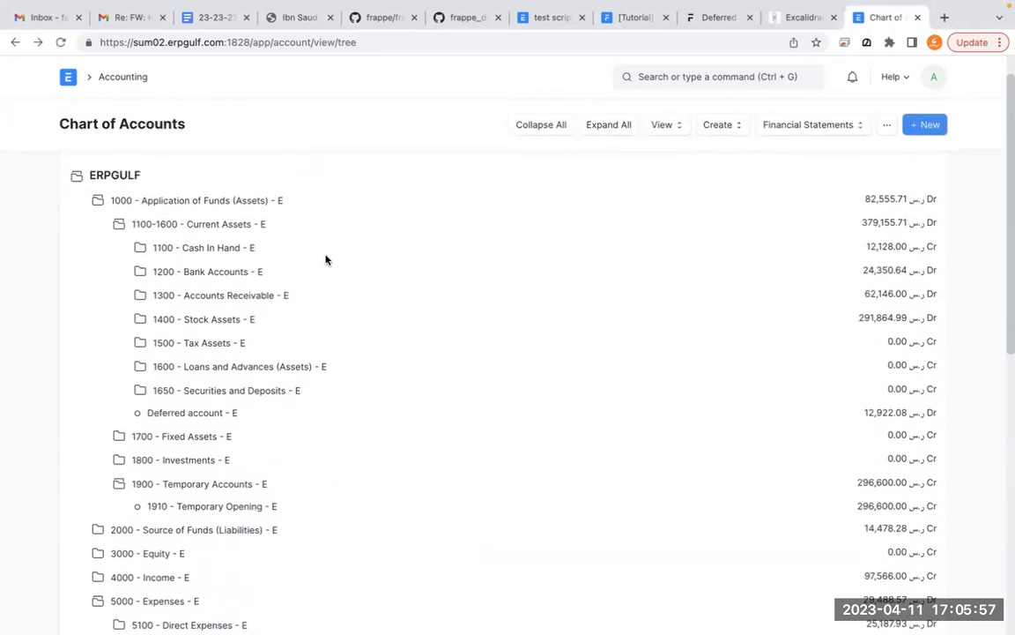
key(ctrl+a)
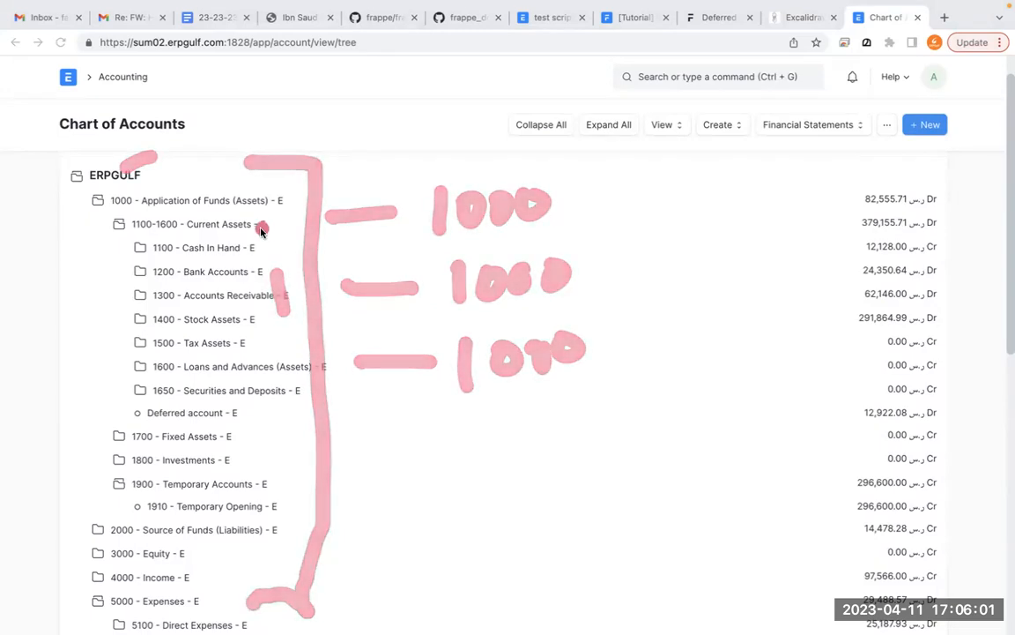
mouse_move(267, 231)
mouse_down()
mouse_move(335, 293)
mouse_move(319, 413)
mouse_move(266, 415)
mouse_up()
mouse_move(261, 230)
mouse_down()
mouse_move(322, 408)
mouse_move(249, 420)
mouse_up()
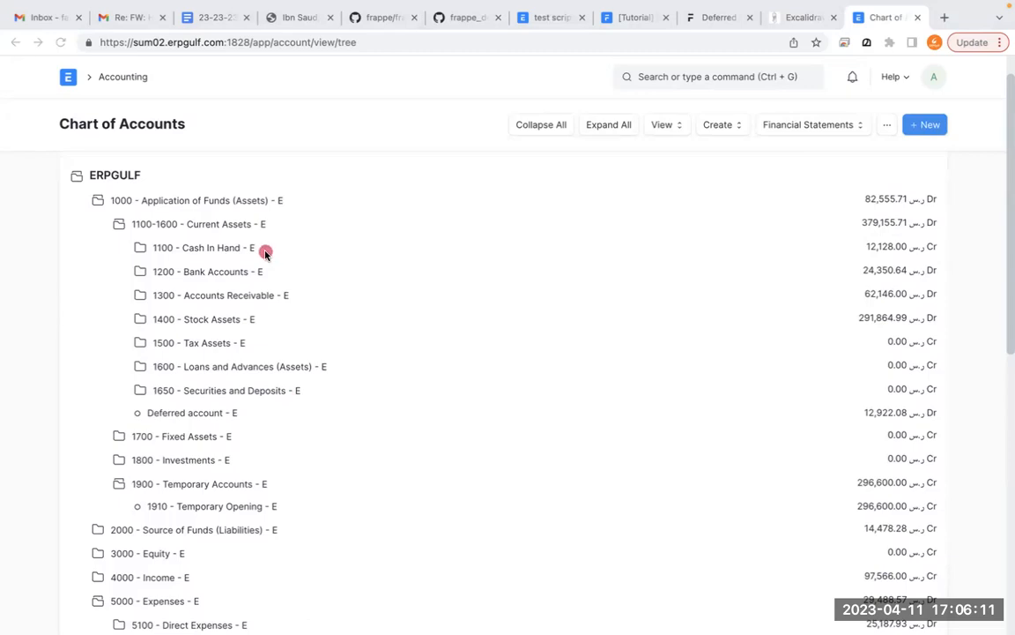
- Draw an annotation bracket from Cash In Hand to the Deferred account and write 12000 beside it
mouse_move(263, 247)
mouse_down()
mouse_move(308, 245)
mouse_move(322, 395)
mouse_move(256, 403)
mouse_up()
drag(383, 231, 385, 322)
drag(432, 251, 449, 280)
mouse_move(267, 248)
mouse_down()
mouse_move(336, 299)
mouse_move(350, 398)
mouse_move(306, 420)
mouse_move(258, 420)
mouse_up()
drag(385, 291, 386, 357)
drag(426, 291, 439, 351)
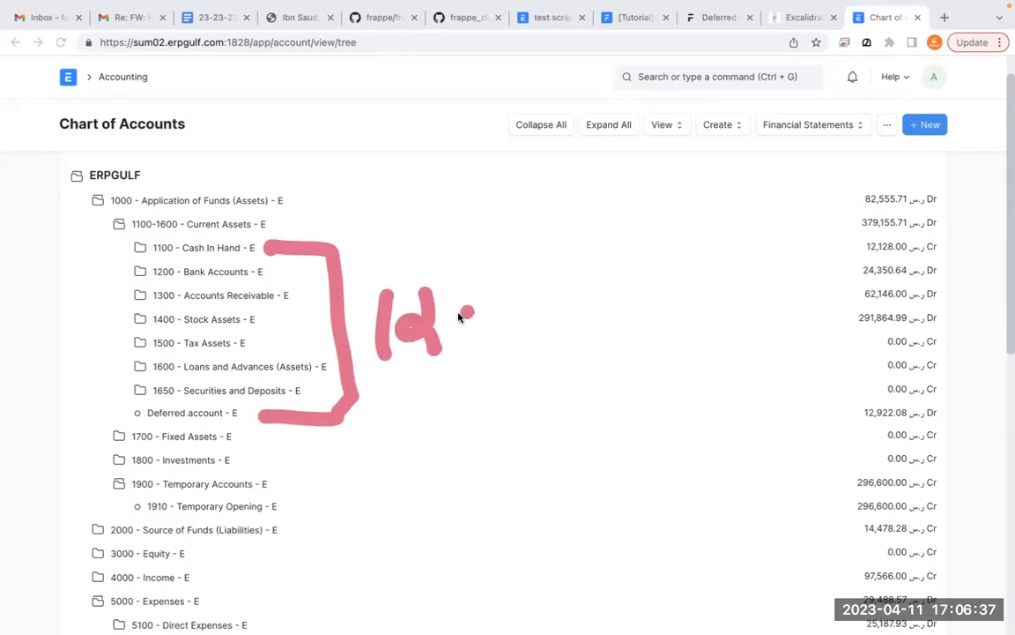
drag(499, 307, 564, 309)
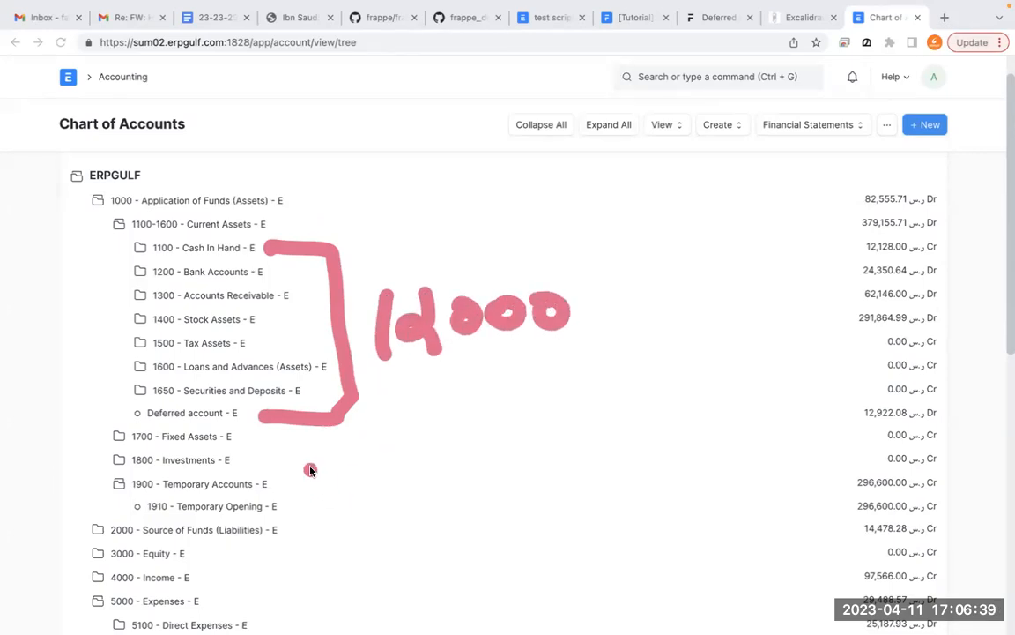
- Draw a branch line out of the Deferred account, label it 1000, and leave the annotation mode
drag(244, 415, 359, 547)
drag(385, 508, 388, 511)
drag(406, 507, 407, 510)
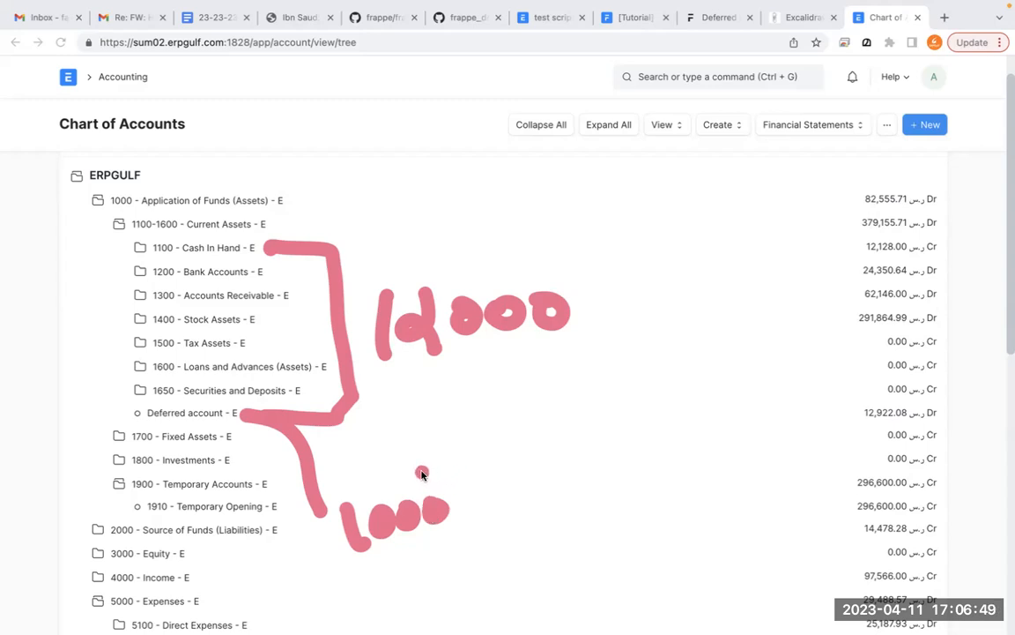
key(Escape)
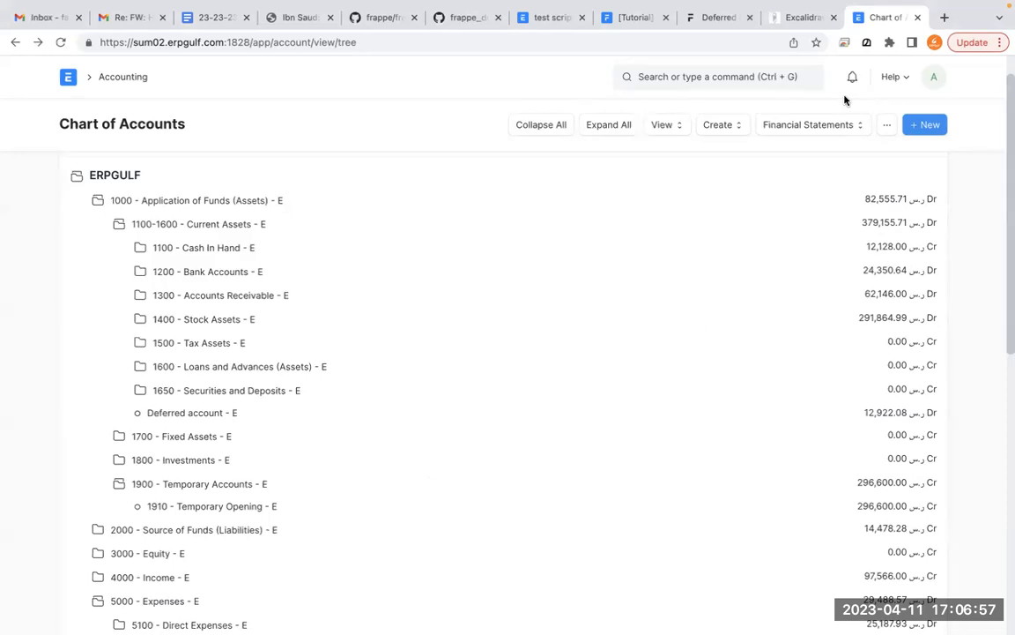
- Open the Profit and Loss Statement, set its periodicity to Monthly, and look through the monthly income and expense rows
click(830, 134)
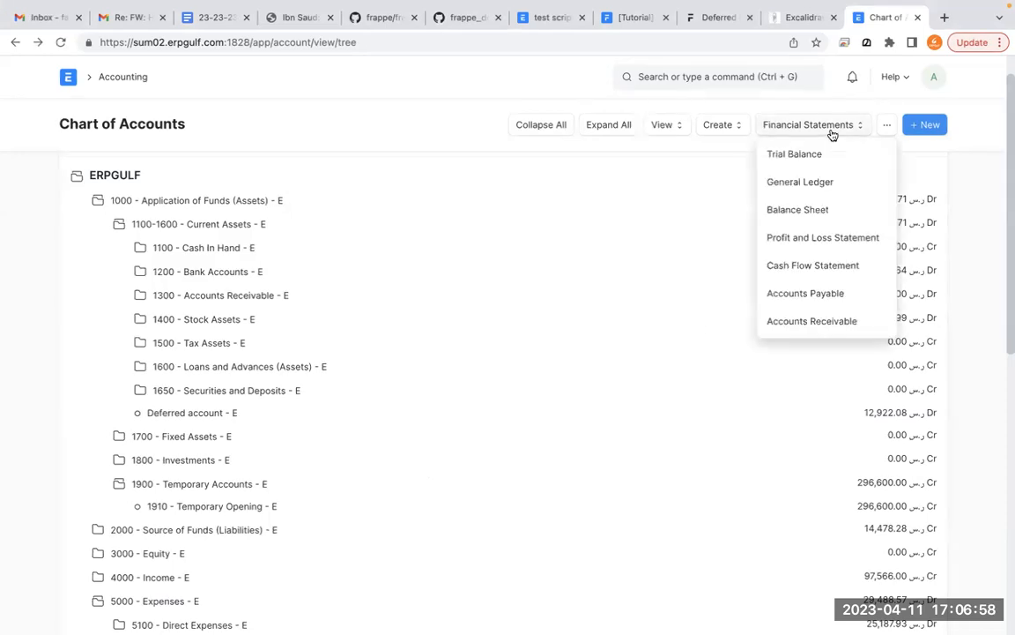
click(830, 243)
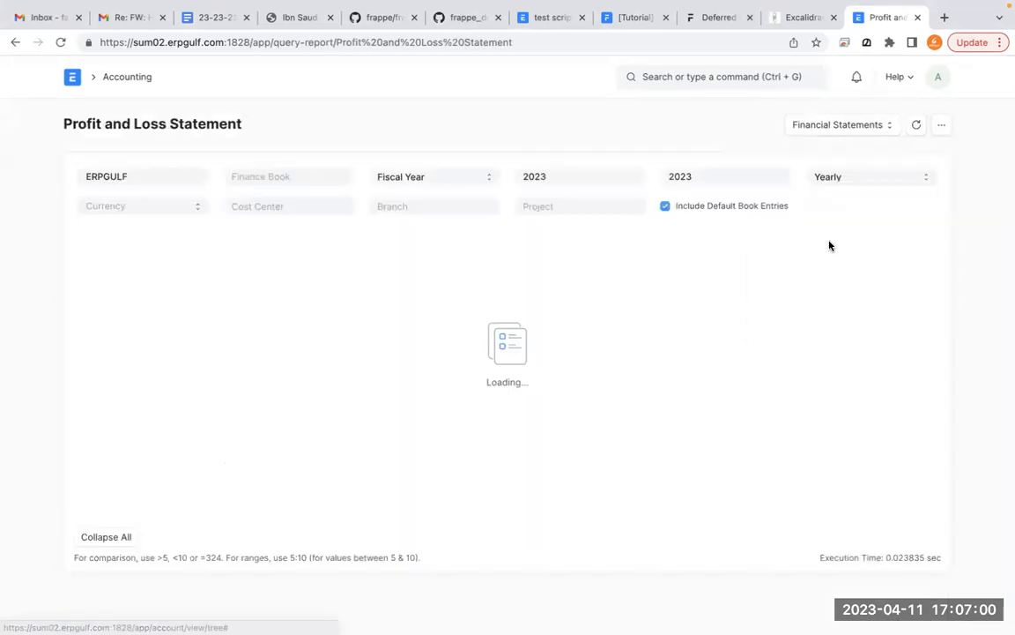
click(881, 179)
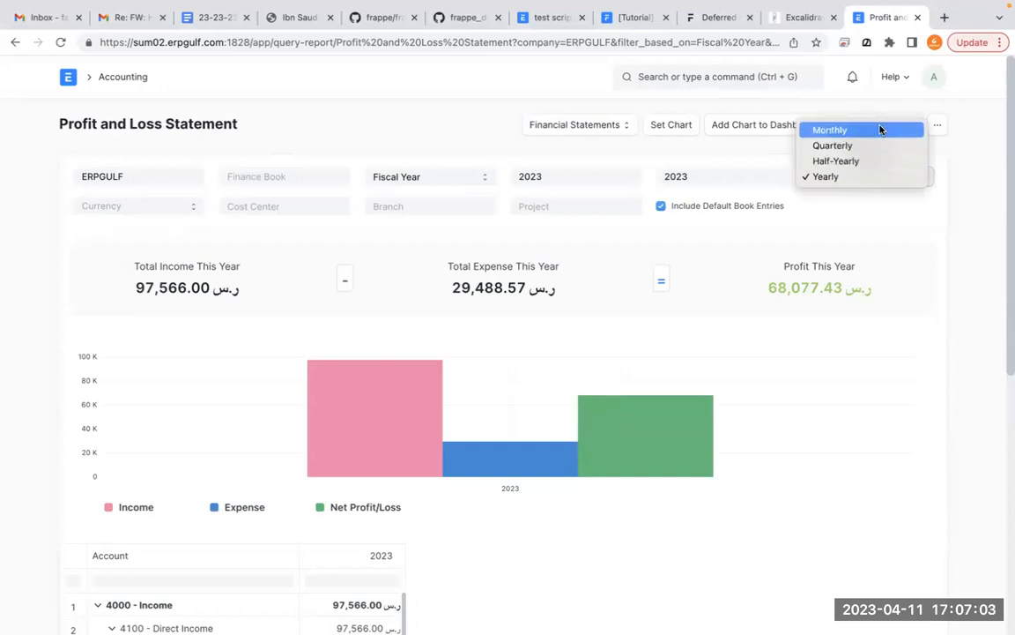
click(881, 131)
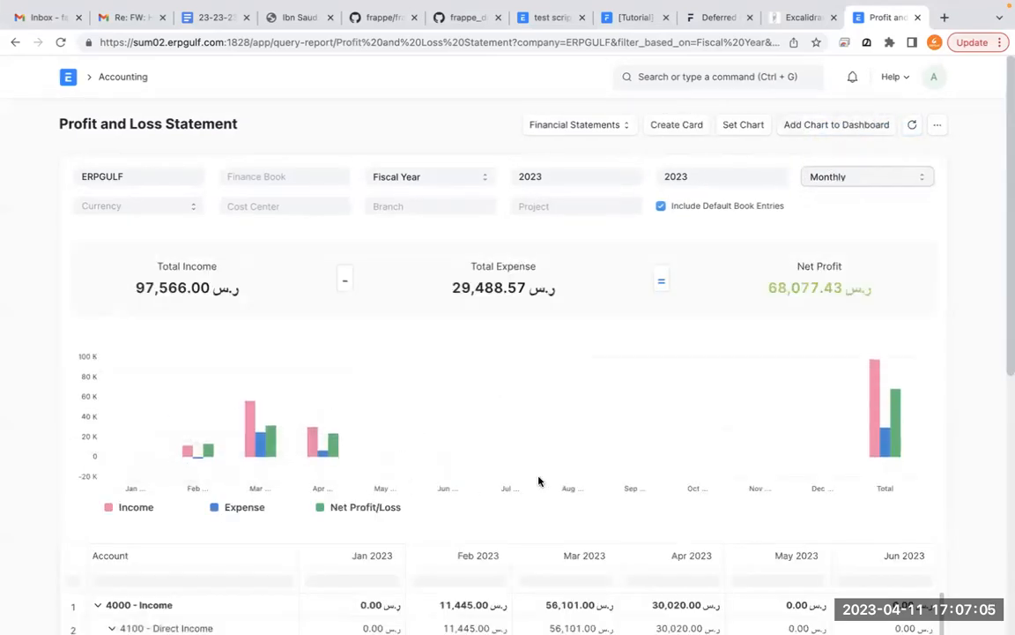
scroll(537, 481, down, 4)
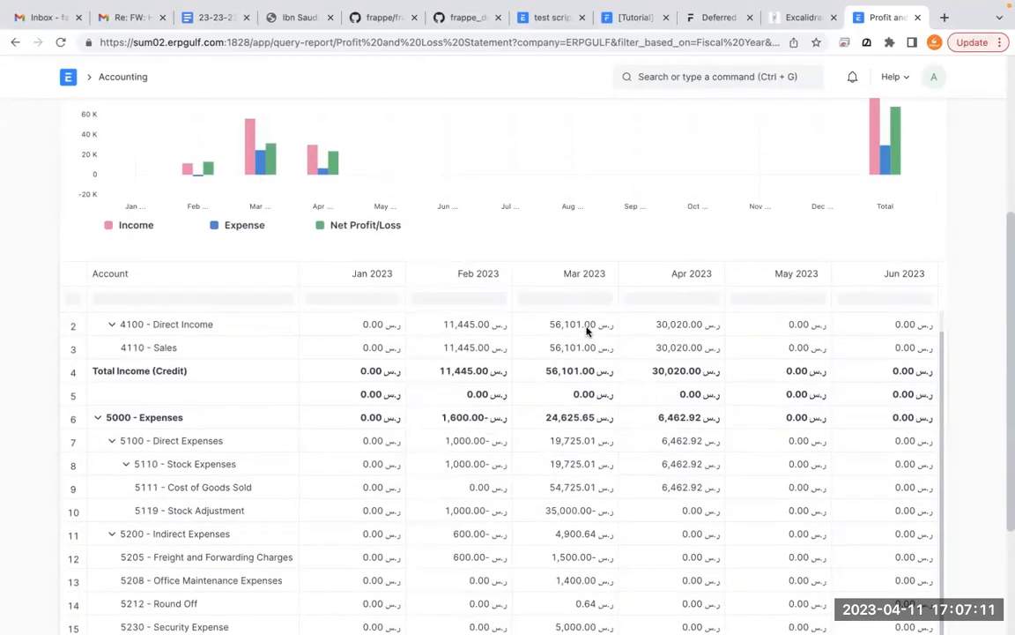
scroll(588, 330, up, 1)
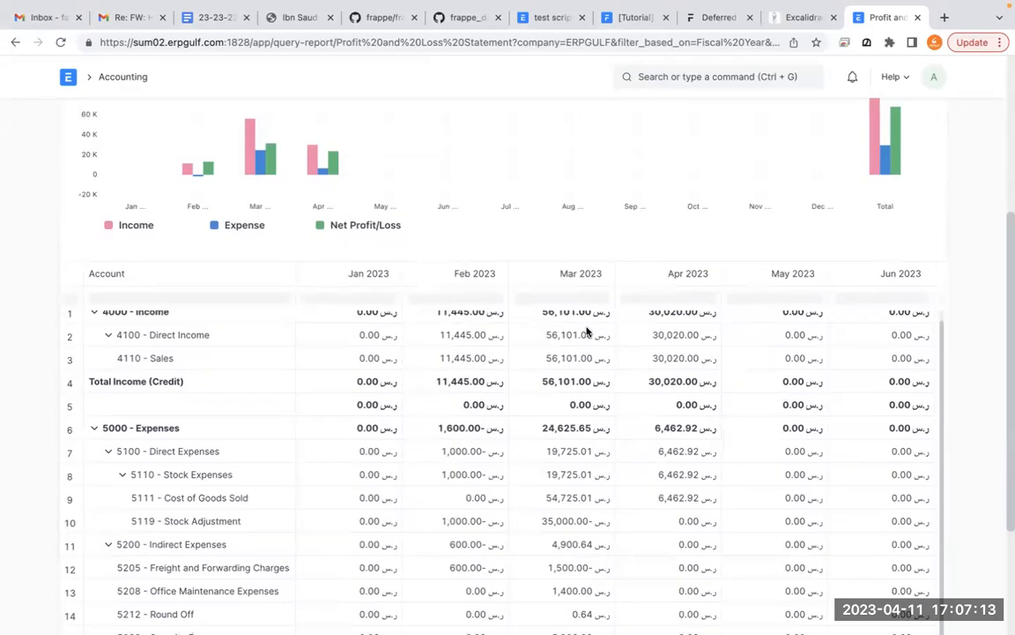
scroll(587, 331, up, 1)
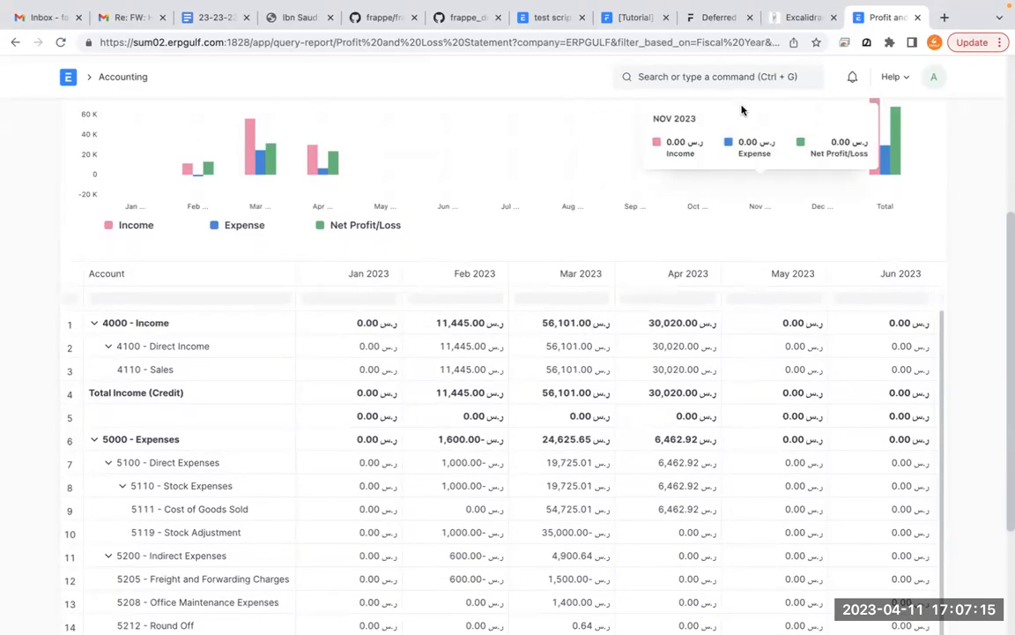
scroll(764, 256, up, 5)
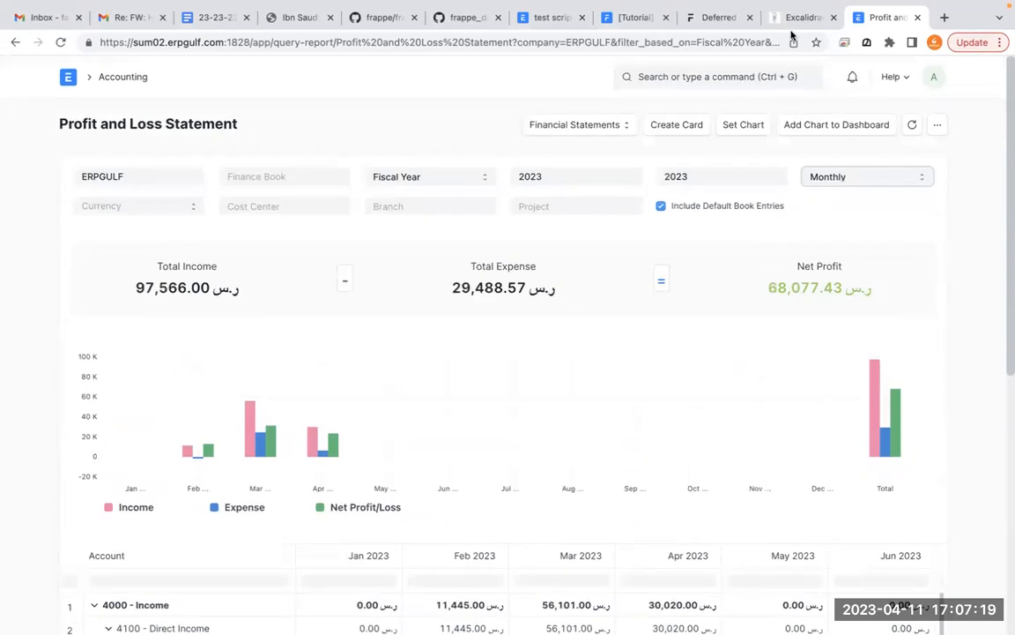
- Switch to the ERPNext documentation on Deferred Revenue and look through its Configuring Deferred Accounting section
click(705, 18)
scroll(612, 282, up, 1)
scroll(612, 287, down, 8)
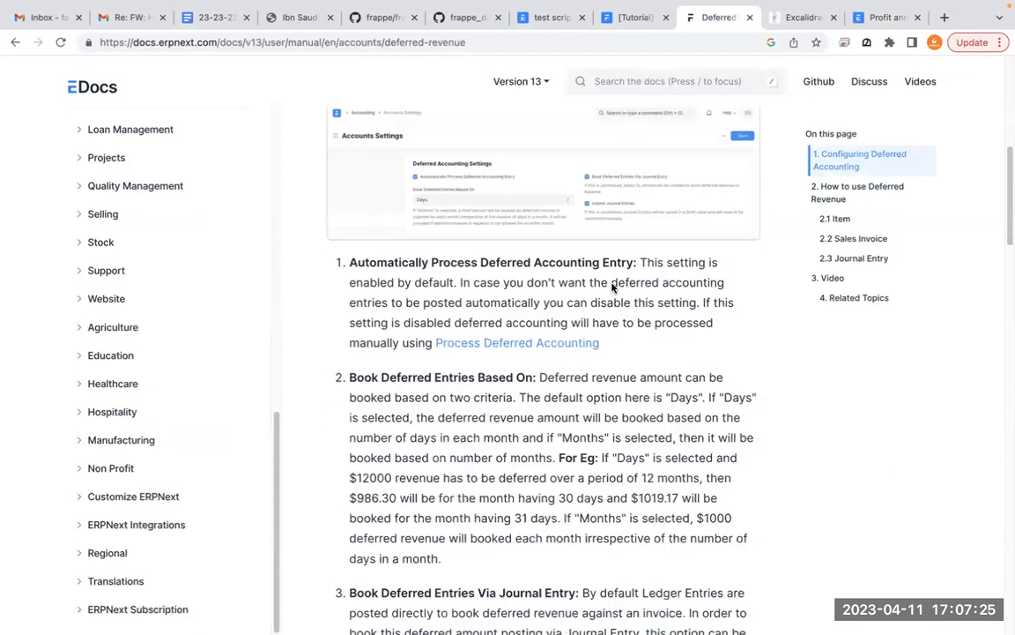
scroll(612, 287, up, 1)
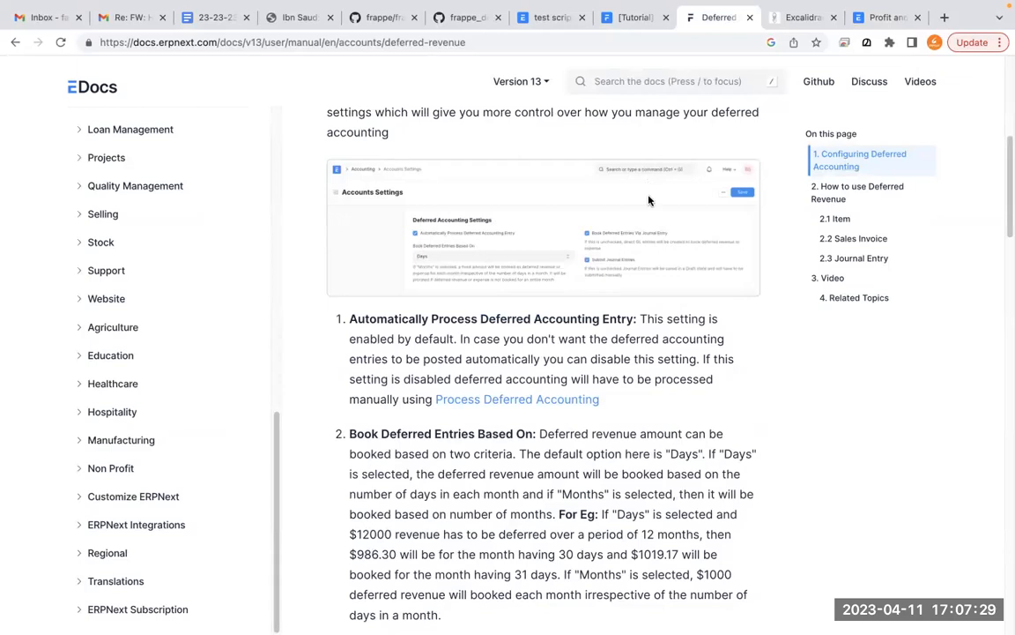
scroll(649, 200, down, 10)
scroll(649, 198, up, 12)
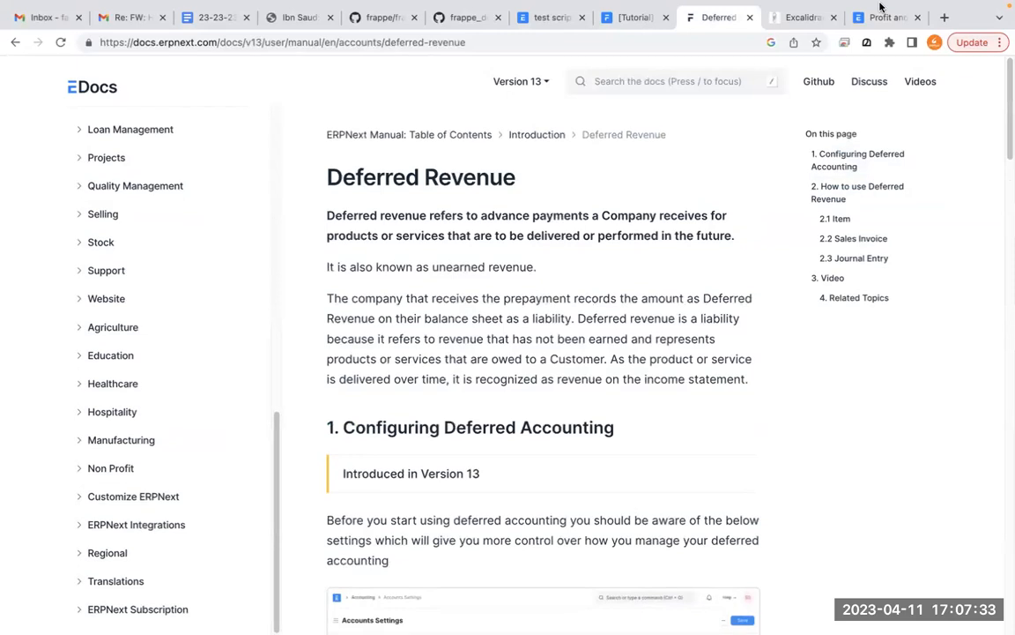
- Return to the ERPNext site, go to its home page, and search for and open Accounts Settings
mouse_move(879, 7)
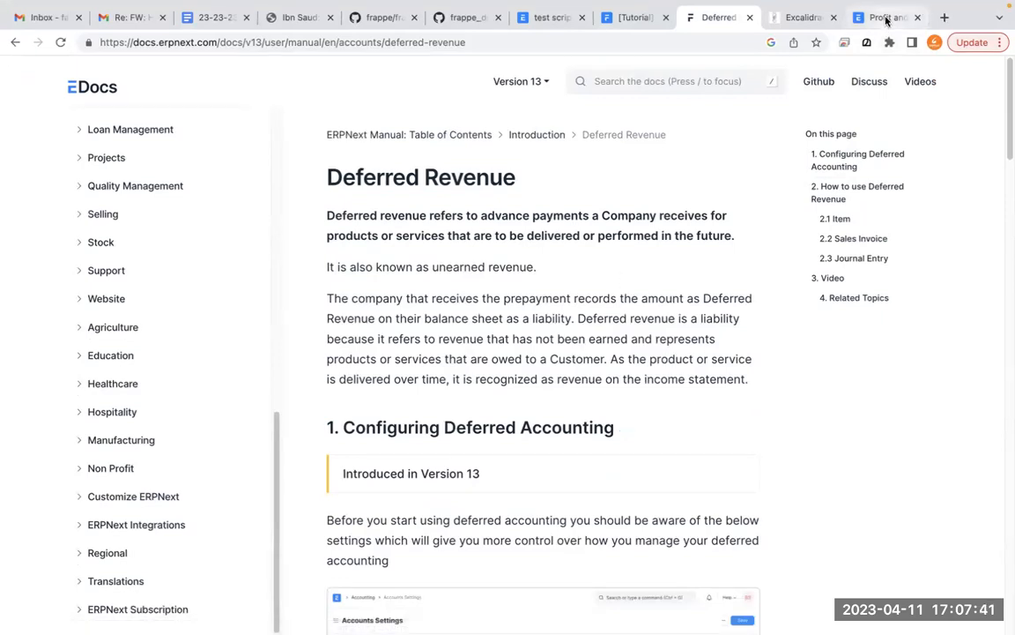
click(886, 18)
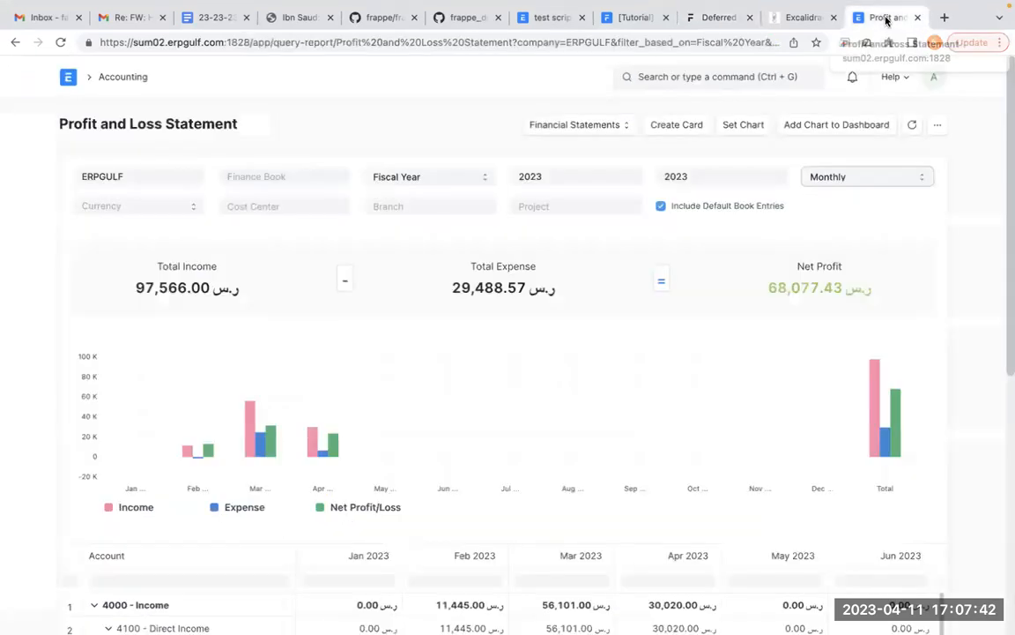
click(68, 78)
click(712, 77)
text(accounts set)
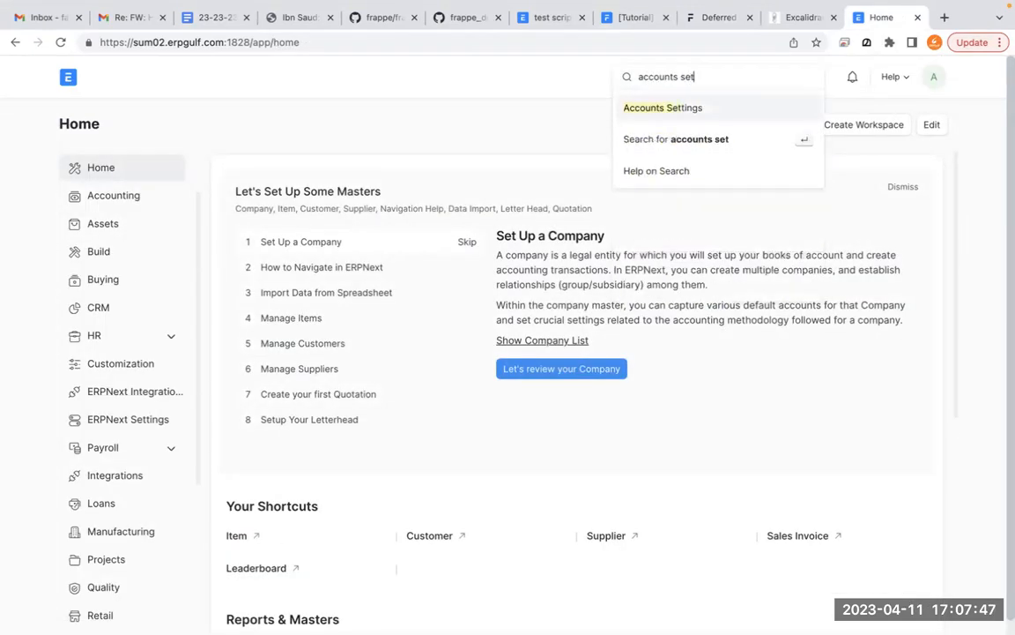
click(716, 108)
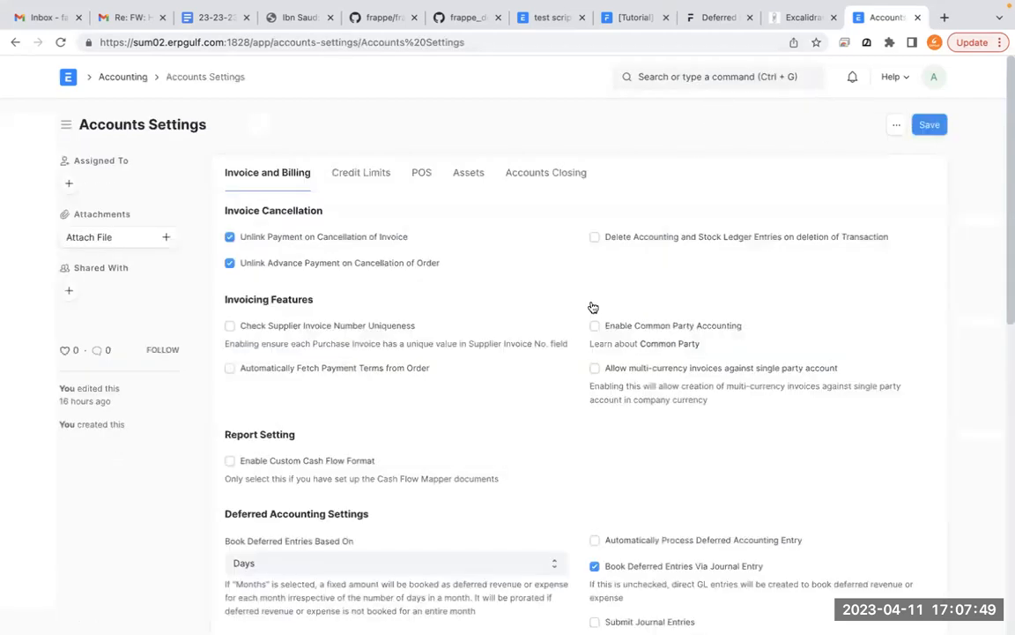
- Find the Deferred Accounting Settings section, clear the old annotations, and draw an outline around the section
scroll(592, 303, down, 1)
scroll(592, 305, down, 6)
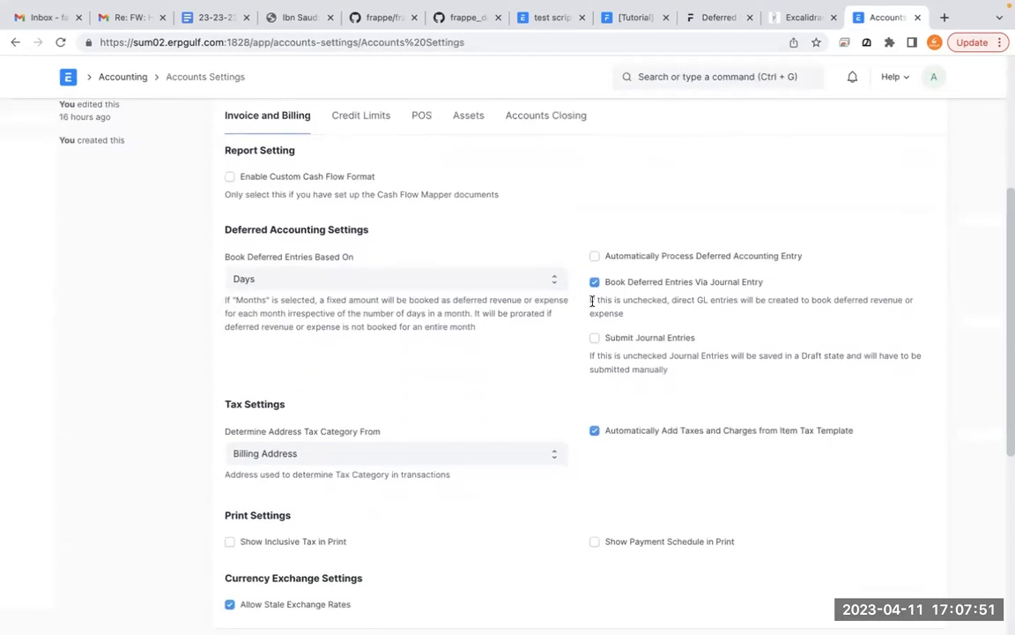
scroll(563, 309, down, 1)
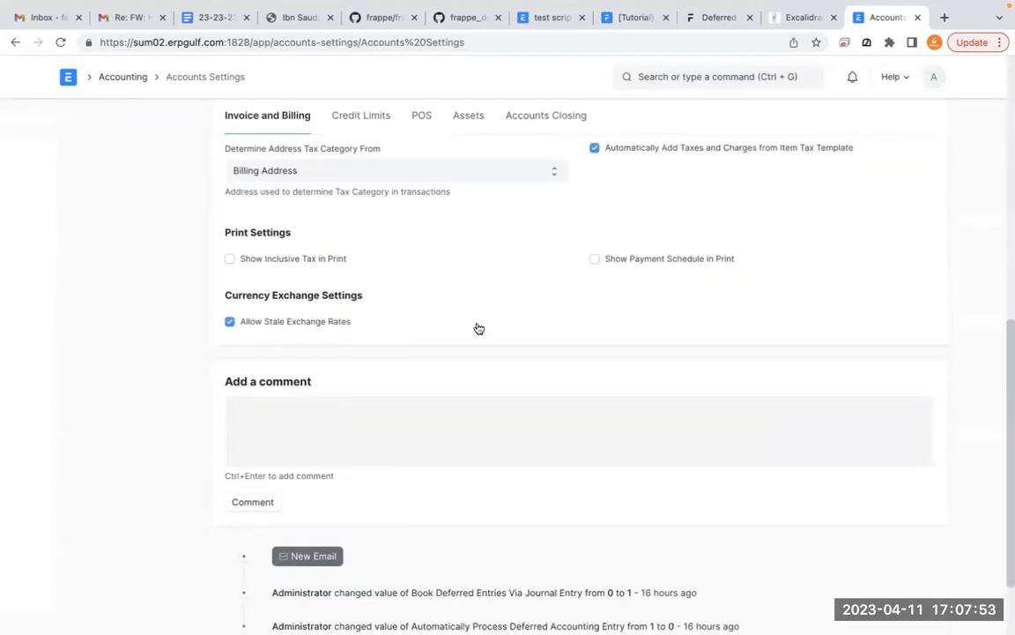
scroll(479, 328, up, 7)
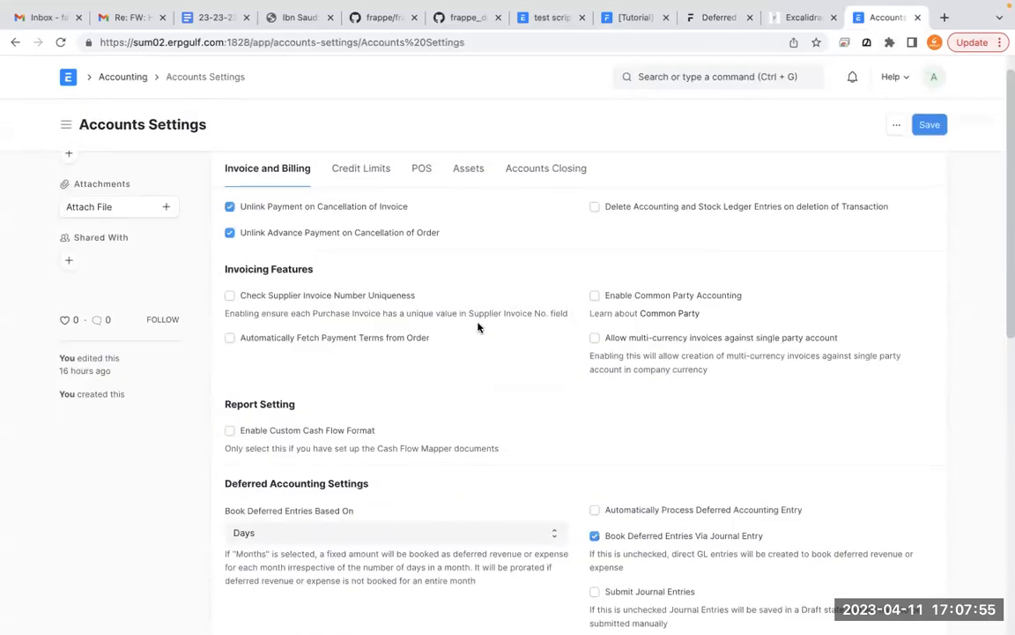
scroll(478, 328, down, 2)
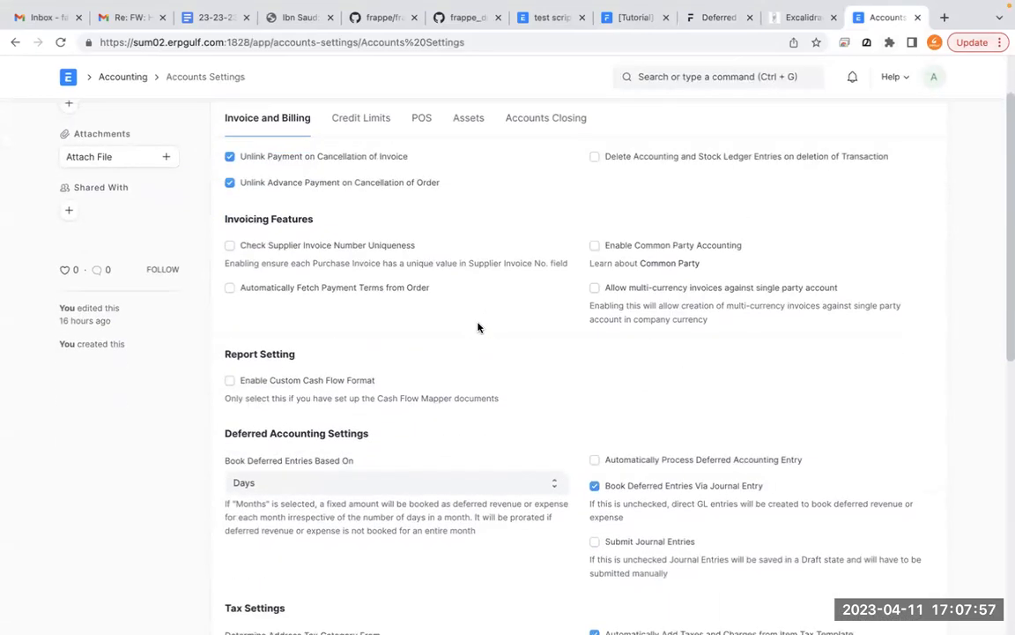
scroll(479, 328, down, 3)
key(ctrl+a)
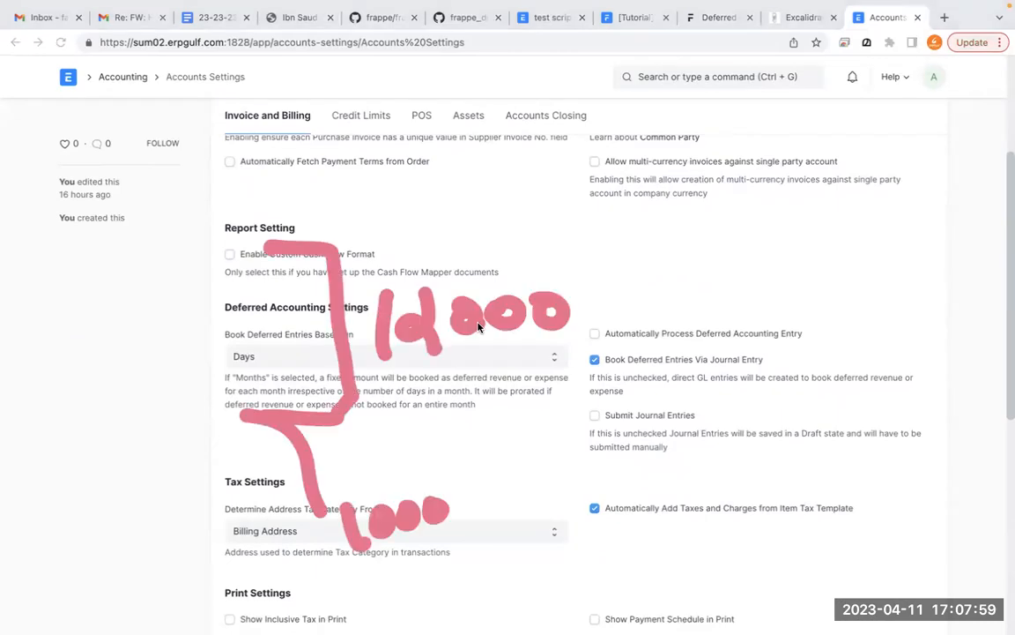
click(479, 327)
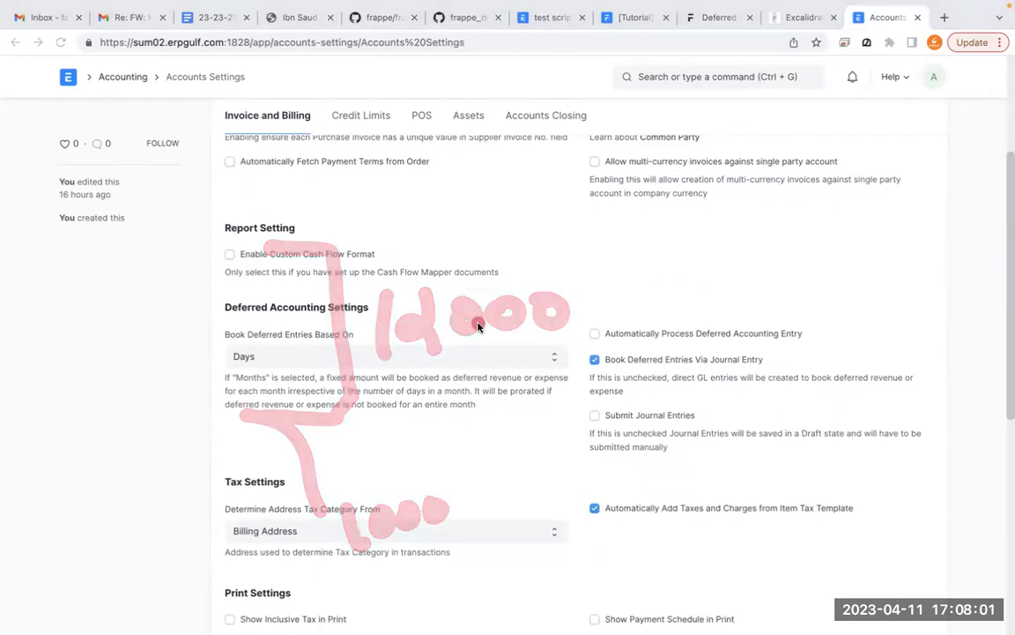
drag(337, 193, 187, 203)
mouse_move(167, 289)
mouse_down()
mouse_move(495, 297)
mouse_move(595, 382)
mouse_move(401, 440)
mouse_move(197, 448)
mouse_up()
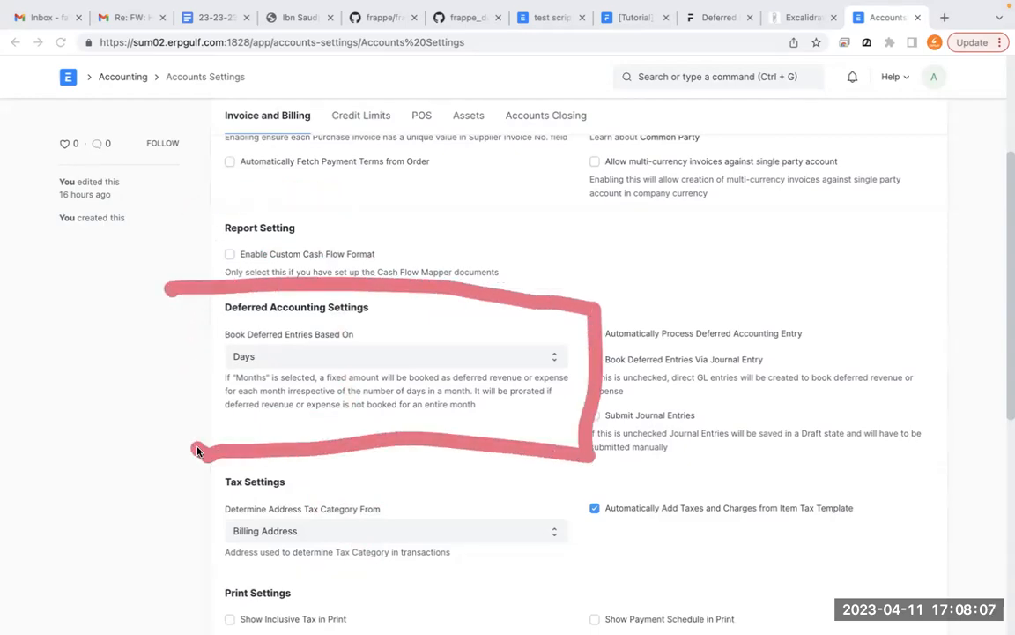
- Mark the options in the outlined section and circle the Book Deferred Entries Based On field
mouse_move(254, 319)
mouse_down()
mouse_move(207, 359)
mouse_move(295, 328)
mouse_up()
mouse_move(591, 307)
mouse_down()
mouse_move(564, 328)
mouse_move(626, 379)
mouse_move(594, 356)
mouse_up()
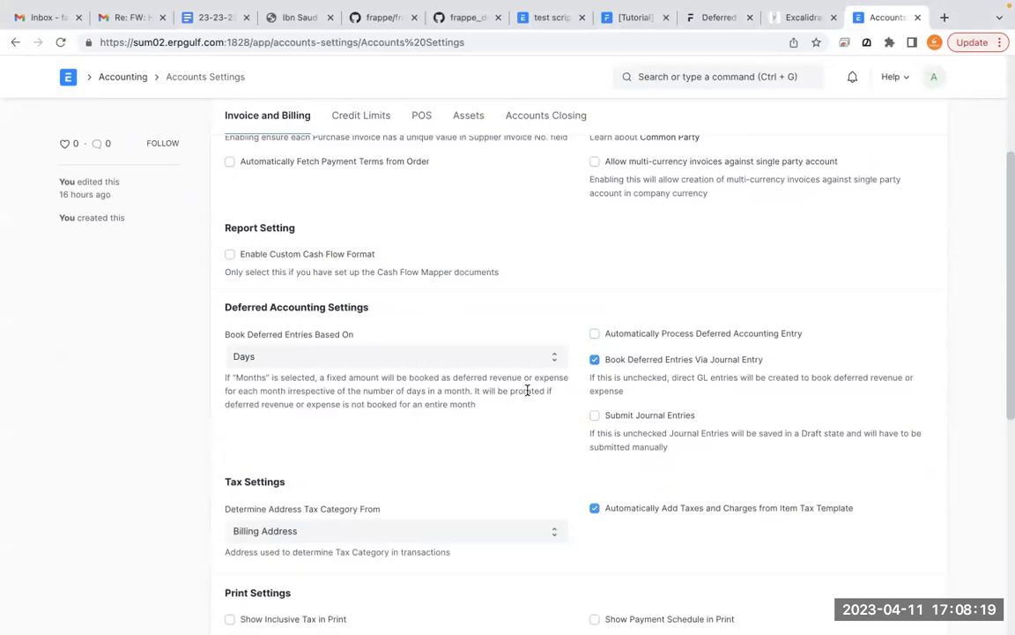
mouse_move(385, 291)
mouse_down()
mouse_move(227, 294)
mouse_move(195, 341)
mouse_move(395, 408)
mouse_move(564, 327)
mouse_move(296, 284)
mouse_up()
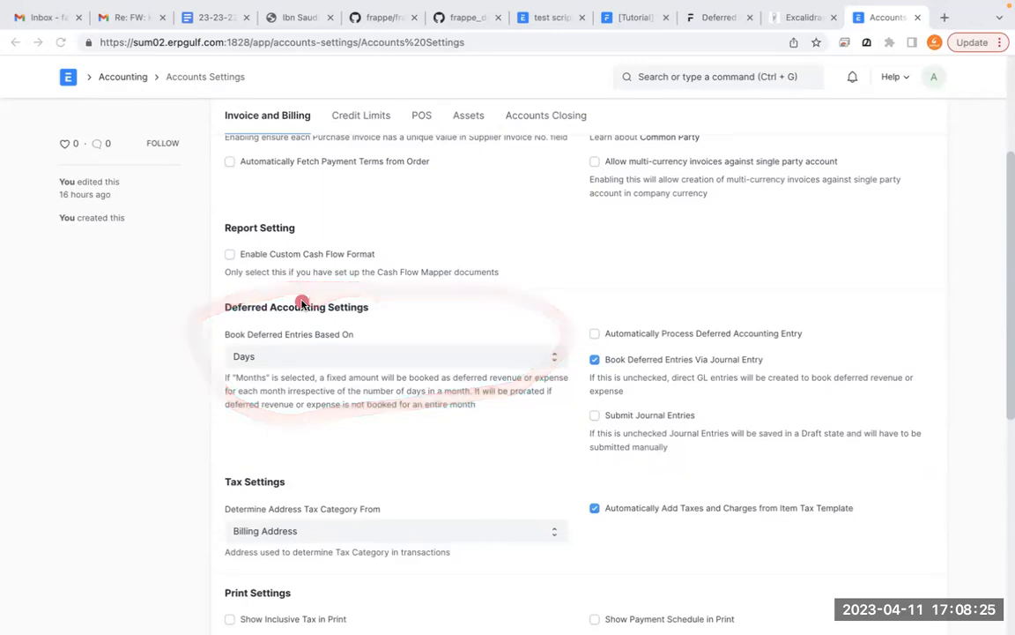
- Set Book Deferred Entries Based On to Months and write the yearly amount as an annotation above the section
click(333, 362)
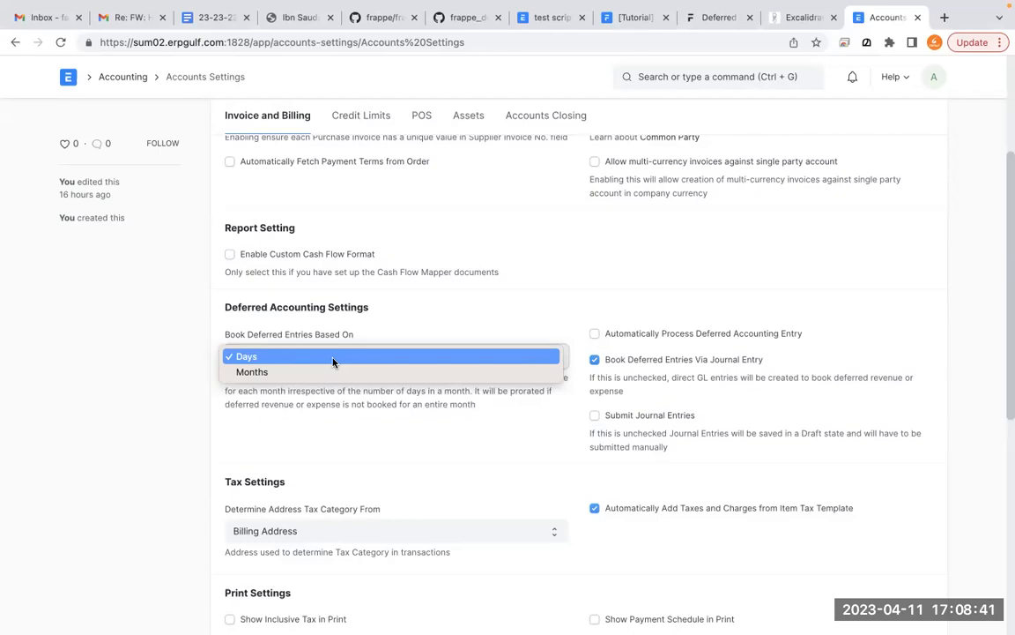
click(333, 372)
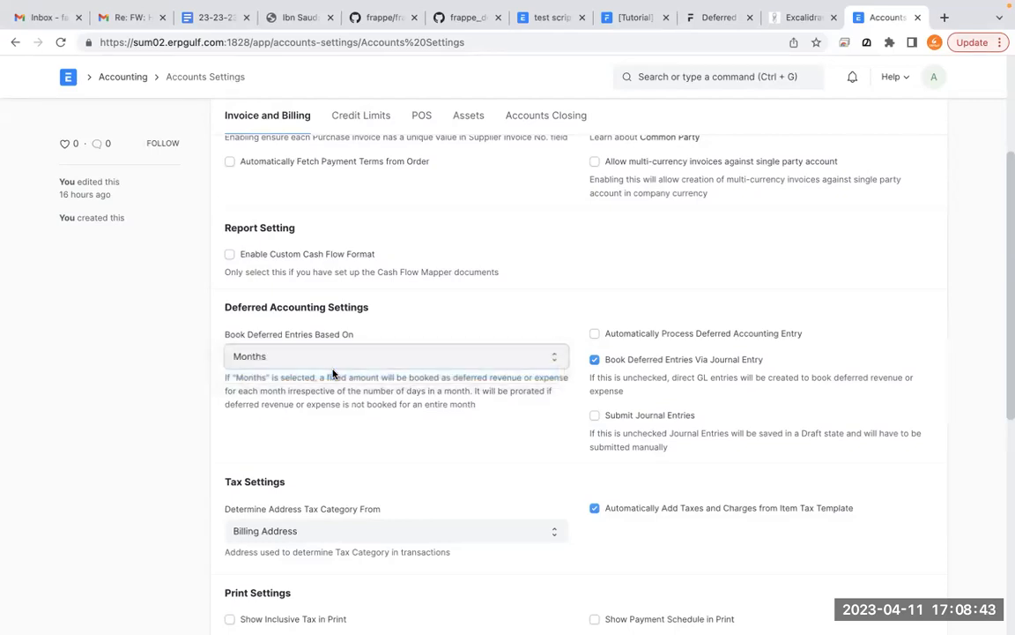
click(334, 372)
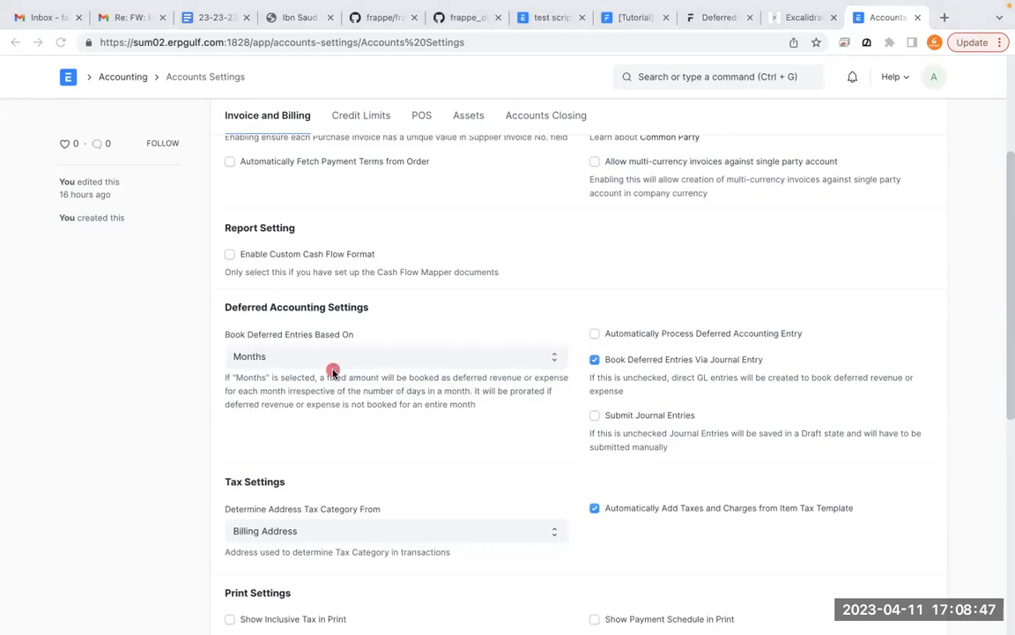
drag(544, 143, 560, 214)
drag(609, 140, 593, 180)
drag(586, 131, 595, 195)
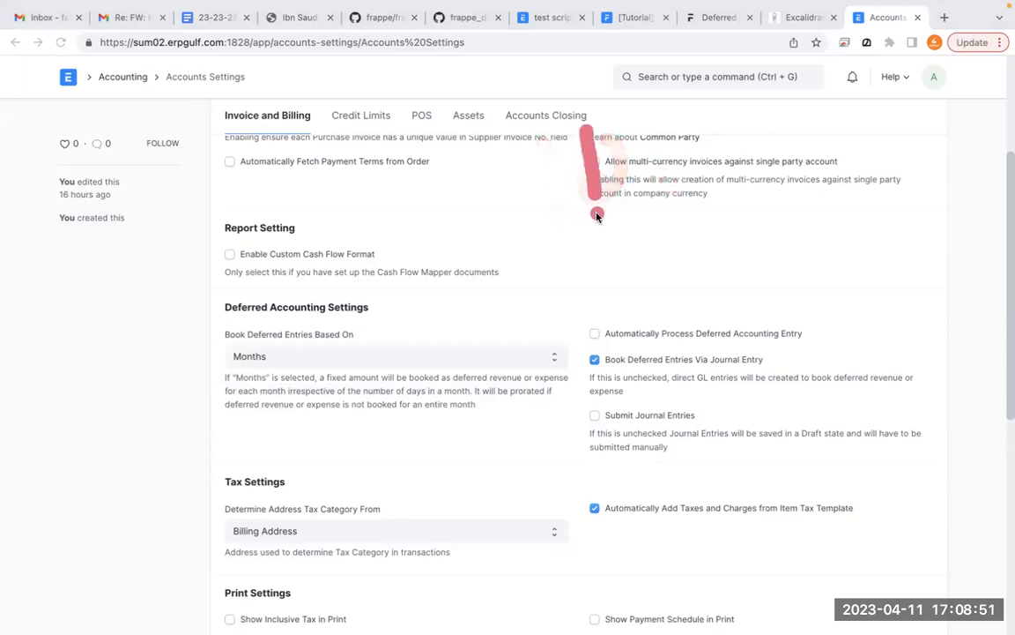
drag(641, 134, 671, 213)
drag(723, 150, 727, 151)
mouse_move(760, 148)
mouse_down()
mouse_move(758, 175)
mouse_move(762, 148)
mouse_up()
drag(804, 139, 824, 138)
- Circle the Months option and write the repeated monthly amounts in rows below the yearly amount
mouse_move(282, 320)
mouse_down()
mouse_move(309, 364)
mouse_move(243, 327)
mouse_up()
drag(699, 236, 701, 286)
drag(734, 239, 736, 242)
mouse_move(804, 235)
mouse_down()
mouse_move(841, 268)
mouse_move(841, 236)
mouse_up()
drag(738, 328, 742, 370)
drag(797, 324, 797, 345)
drag(851, 310, 848, 313)
drag(903, 304, 904, 307)
drag(749, 411, 764, 465)
drag(794, 409, 787, 413)
drag(843, 406, 884, 398)
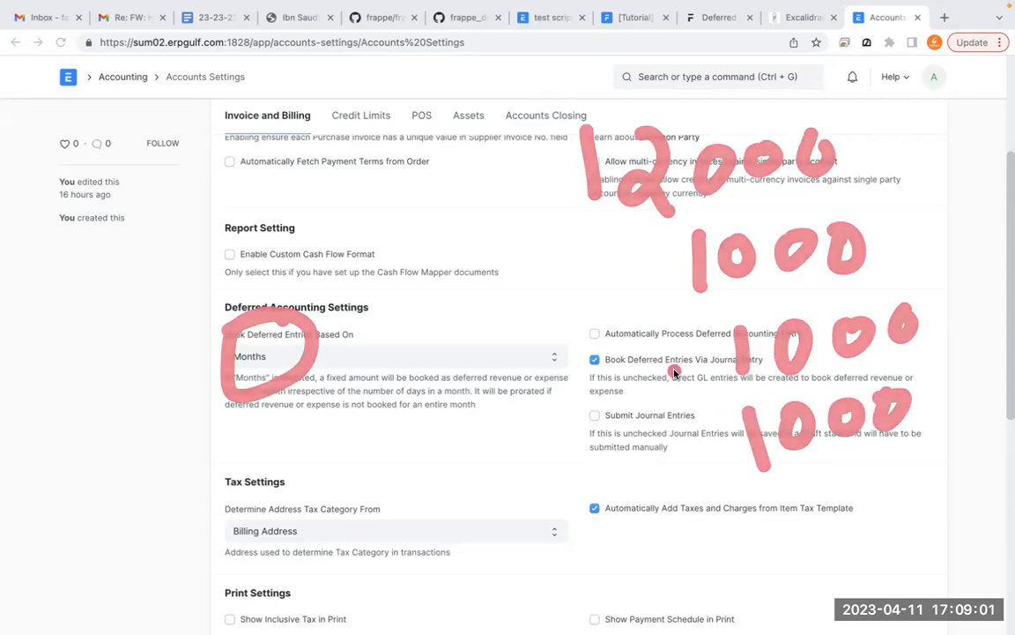
- Set Book Deferred Entries Based On to Days and write the day count 31 as an annotation
click(546, 362)
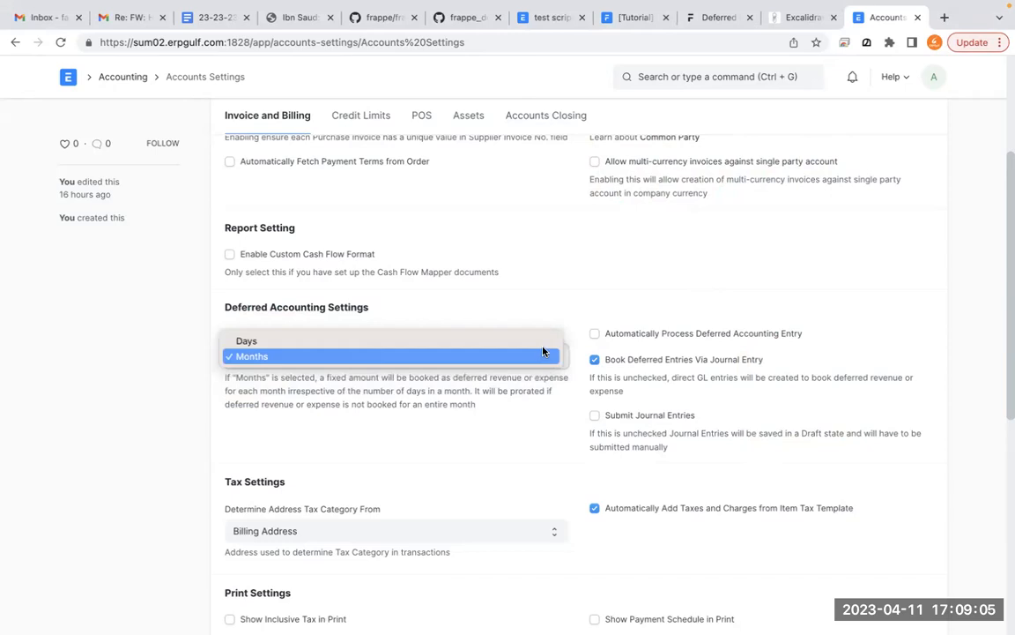
click(544, 342)
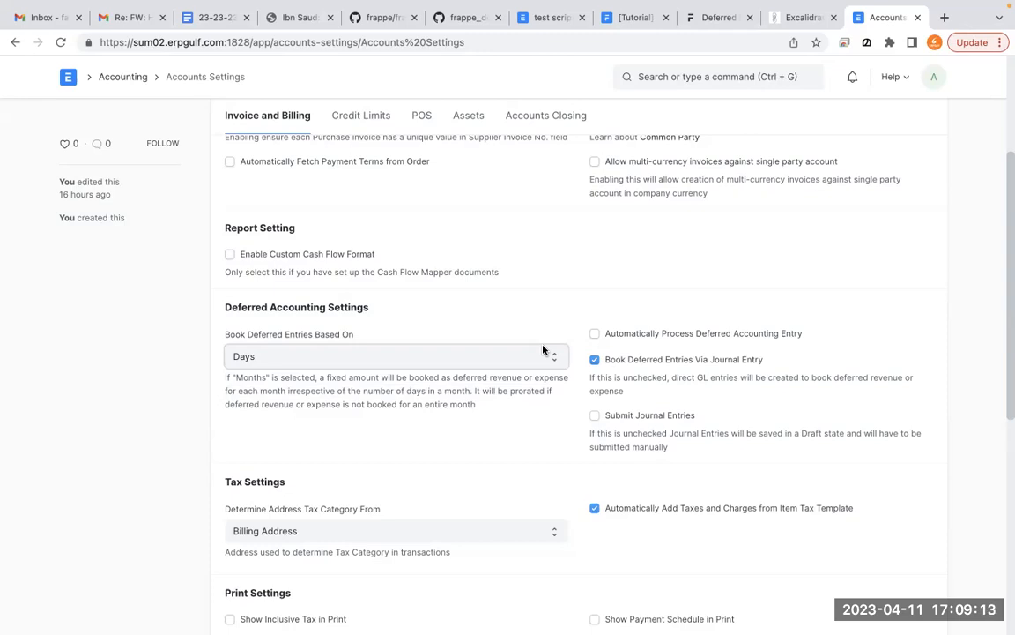
click(575, 477)
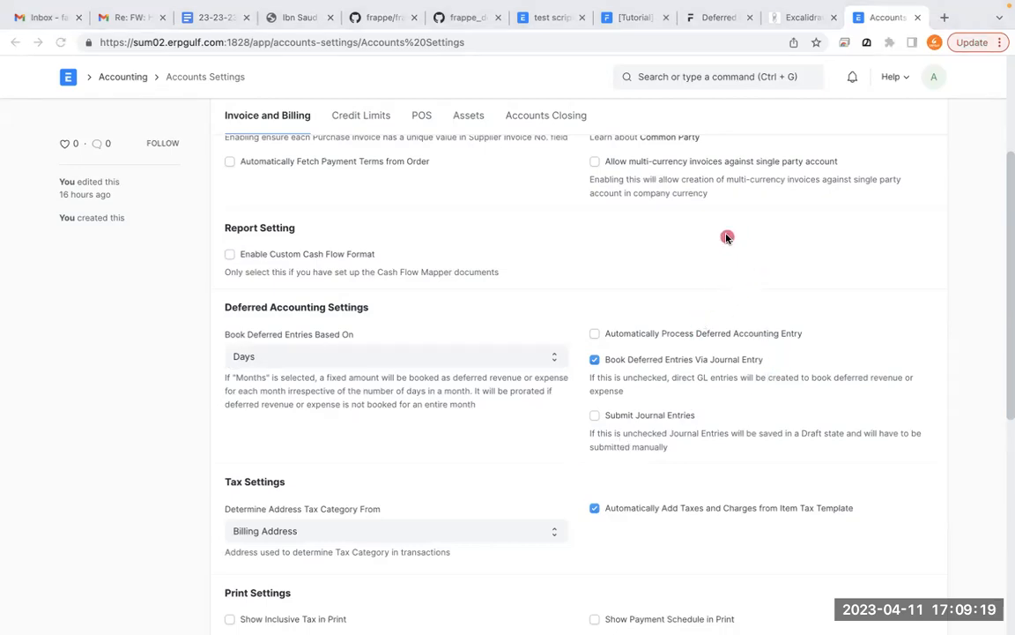
mouse_move(680, 170)
mouse_down()
mouse_move(716, 171)
mouse_move(679, 234)
mouse_up()
drag(742, 168, 744, 236)
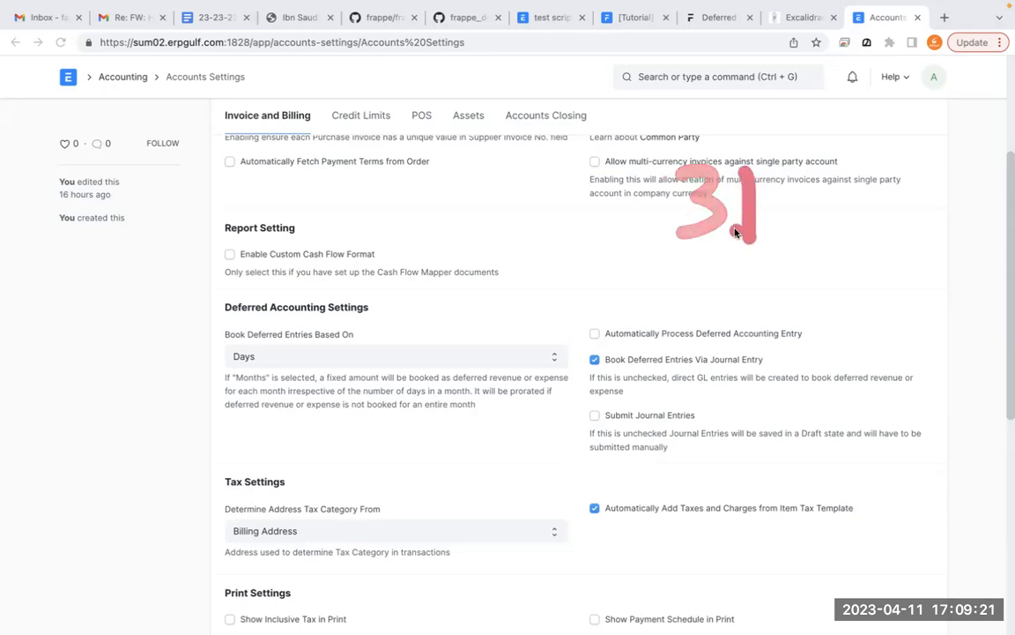
- Write the month day counts Jan 31, Feb 28 and one for Mar as annotations, and circle the Days option
drag(622, 186, 588, 221)
drag(676, 211, 716, 224)
drag(789, 189, 791, 228)
drag(849, 169, 852, 228)
mouse_move(658, 286)
mouse_down()
mouse_move(653, 351)
mouse_move(686, 280)
mouse_up()
mouse_move(657, 319)
mouse_down()
mouse_move(680, 314)
mouse_move(725, 340)
mouse_up()
drag(747, 284, 751, 340)
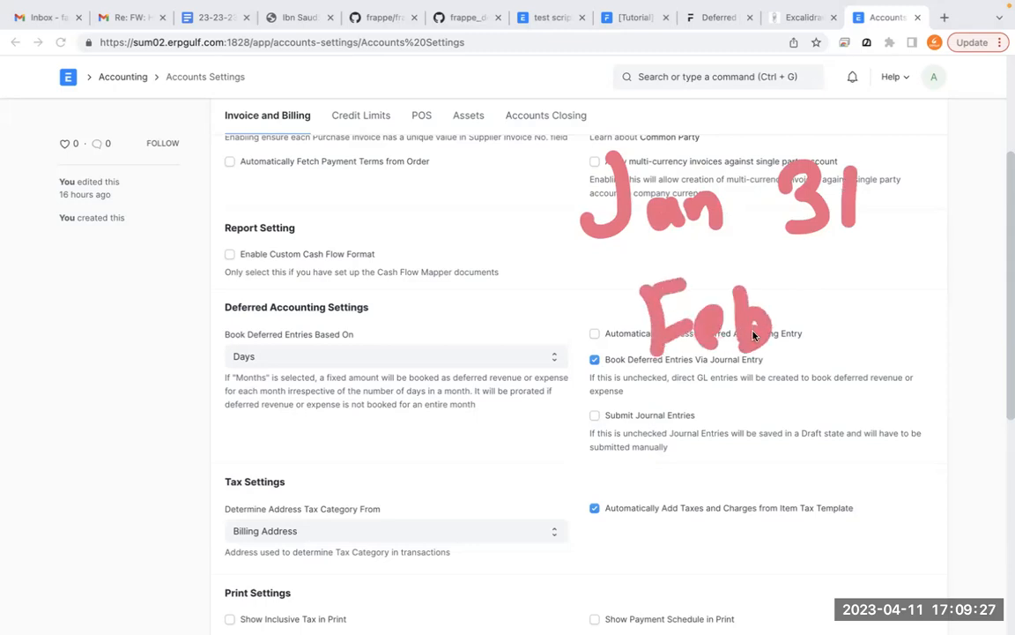
drag(840, 284, 873, 340)
drag(884, 290, 881, 292)
drag(650, 410, 719, 480)
mouse_move(763, 422)
mouse_down()
mouse_move(768, 454)
mouse_move(804, 451)
mouse_up()
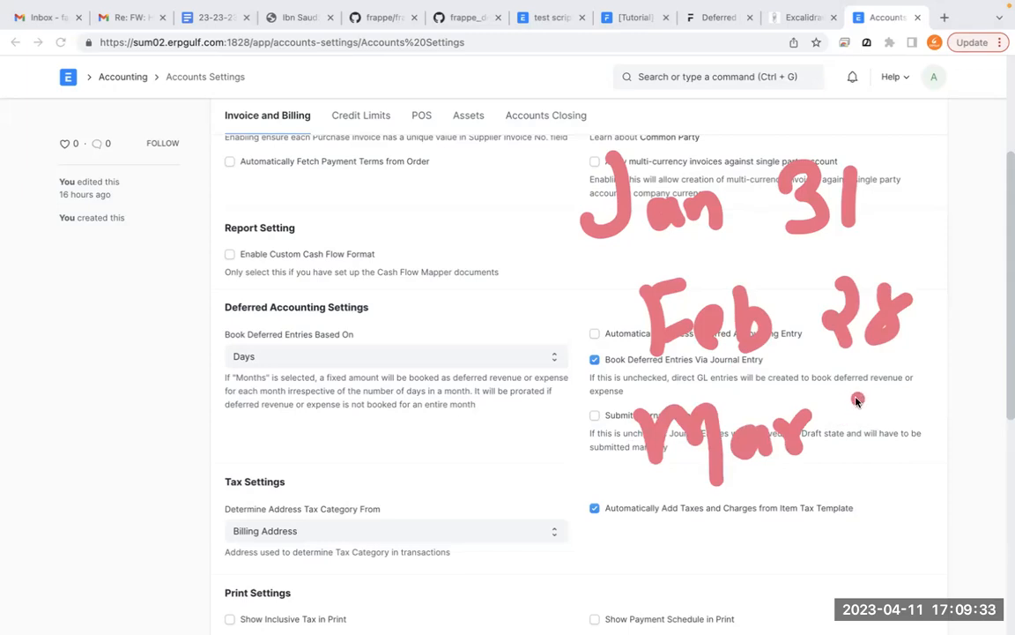
drag(844, 401, 857, 441)
drag(904, 398, 908, 450)
mouse_move(251, 305)
mouse_down()
mouse_move(207, 304)
mouse_move(228, 350)
mouse_up()
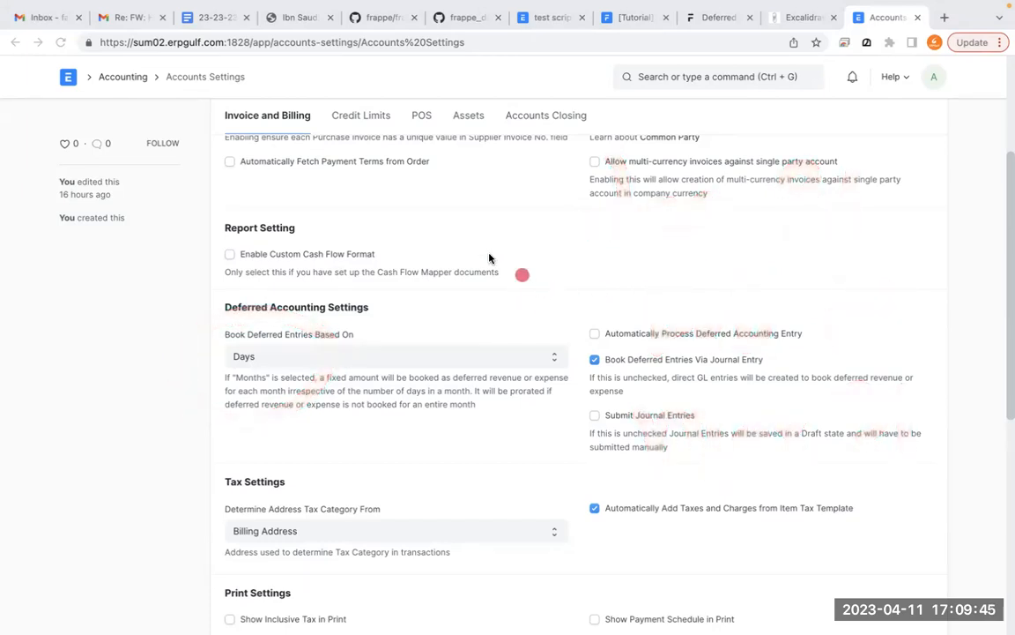
- Write the daily rate as the fraction 12000 over 365, followed by an equals sign
drag(346, 212, 351, 273)
mouse_move(419, 235)
mouse_down()
mouse_move(387, 251)
mouse_move(498, 212)
mouse_move(525, 277)
mouse_up()
drag(313, 329, 558, 283)
drag(397, 364, 410, 416)
mouse_move(476, 349)
mouse_down()
mouse_move(459, 402)
mouse_move(516, 401)
mouse_up()
drag(507, 352, 550, 342)
drag(635, 257, 701, 251)
drag(644, 275, 705, 264)
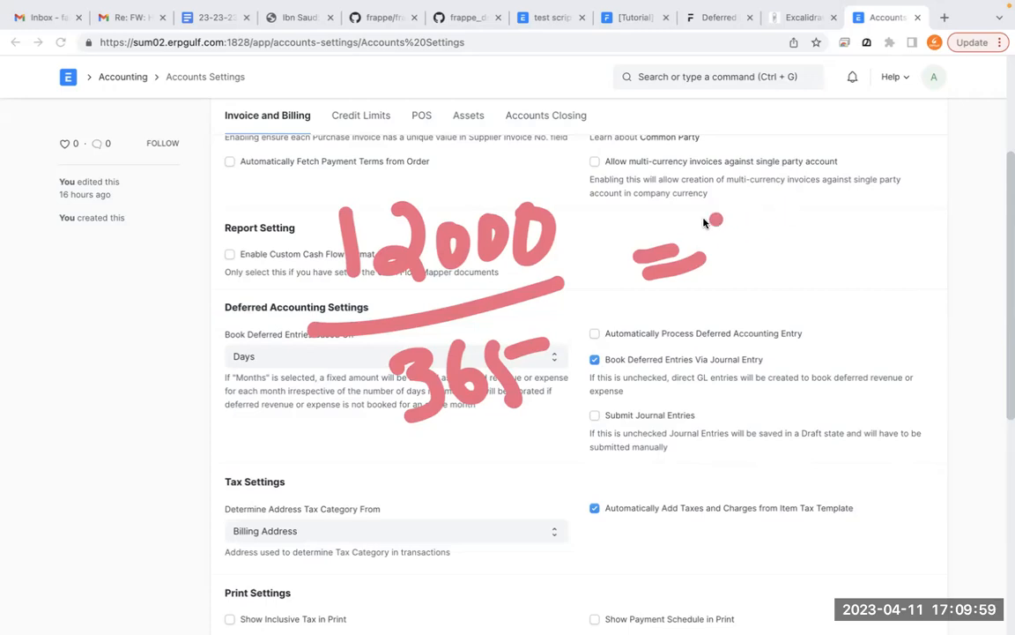
- Write the multipliers x 28 and x 31 beside the 12000 over 365 fraction
drag(644, 186, 610, 247)
drag(607, 207, 672, 253)
mouse_move(707, 183)
mouse_down()
mouse_move(723, 195)
mouse_move(727, 239)
mouse_up()
mouse_move(761, 178)
mouse_down()
mouse_move(754, 184)
mouse_move(782, 193)
mouse_up()
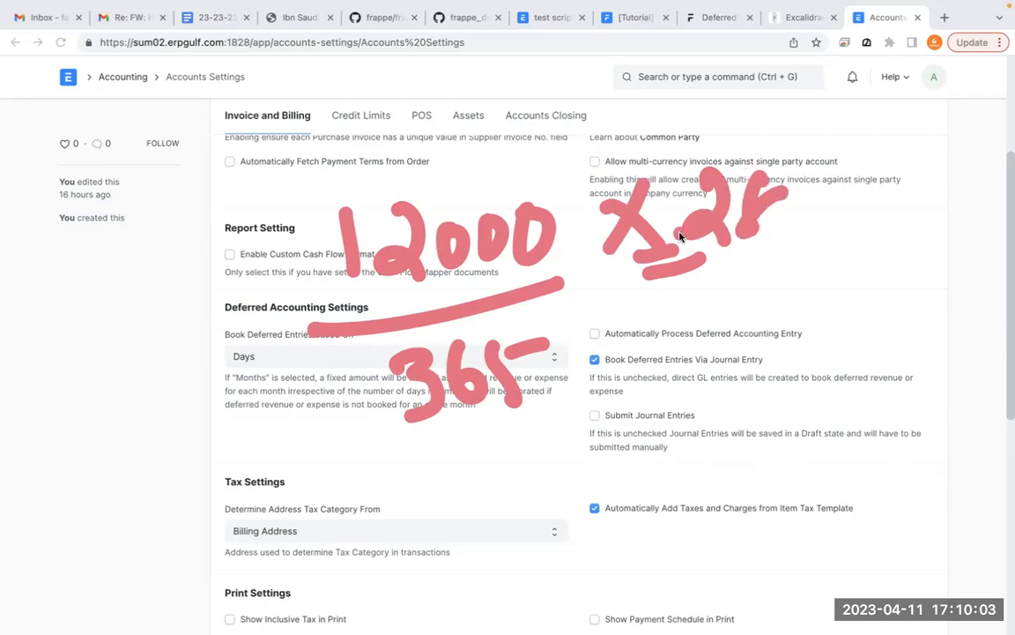
drag(838, 173, 817, 220)
drag(813, 186, 844, 222)
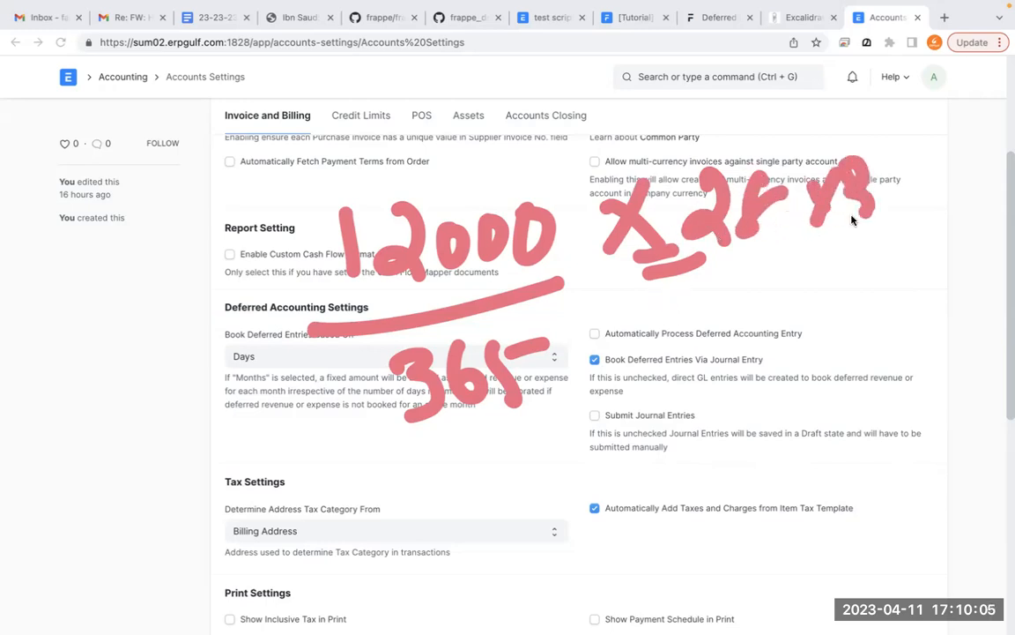
drag(889, 169, 884, 226)
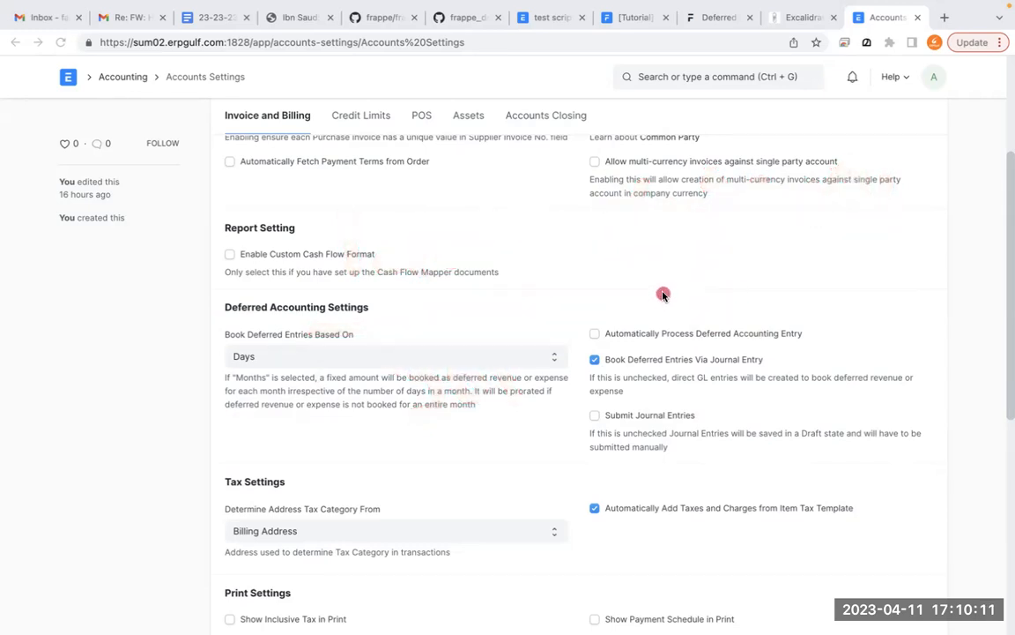
- Circle the Days option and set Book Deferred Entries Based On to Months
mouse_move(302, 331)
mouse_down()
mouse_move(256, 310)
mouse_move(242, 371)
mouse_move(191, 351)
mouse_move(207, 351)
mouse_up()
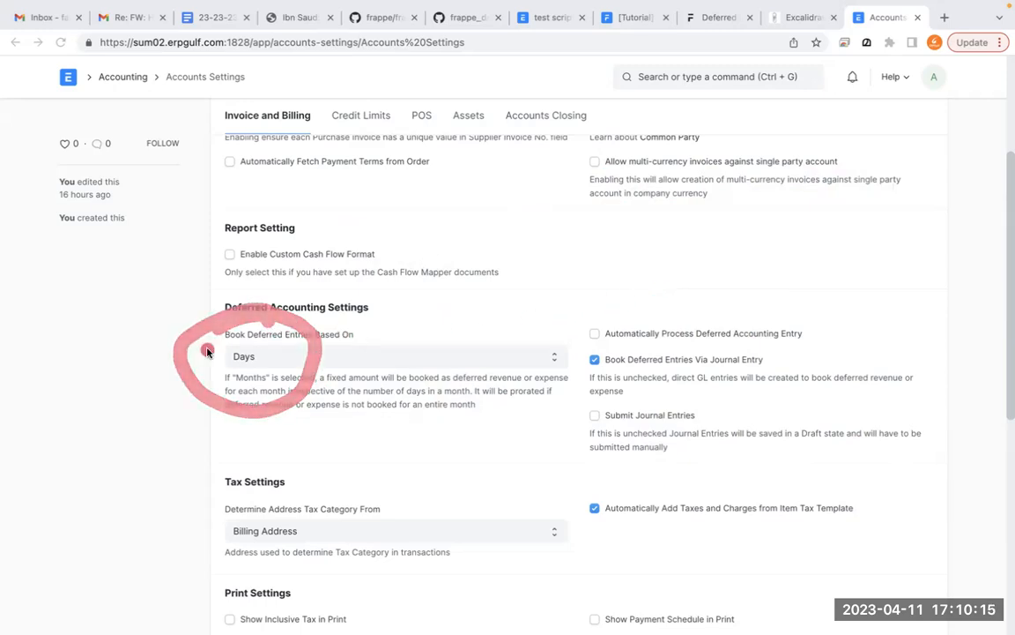
click(317, 361)
click(321, 376)
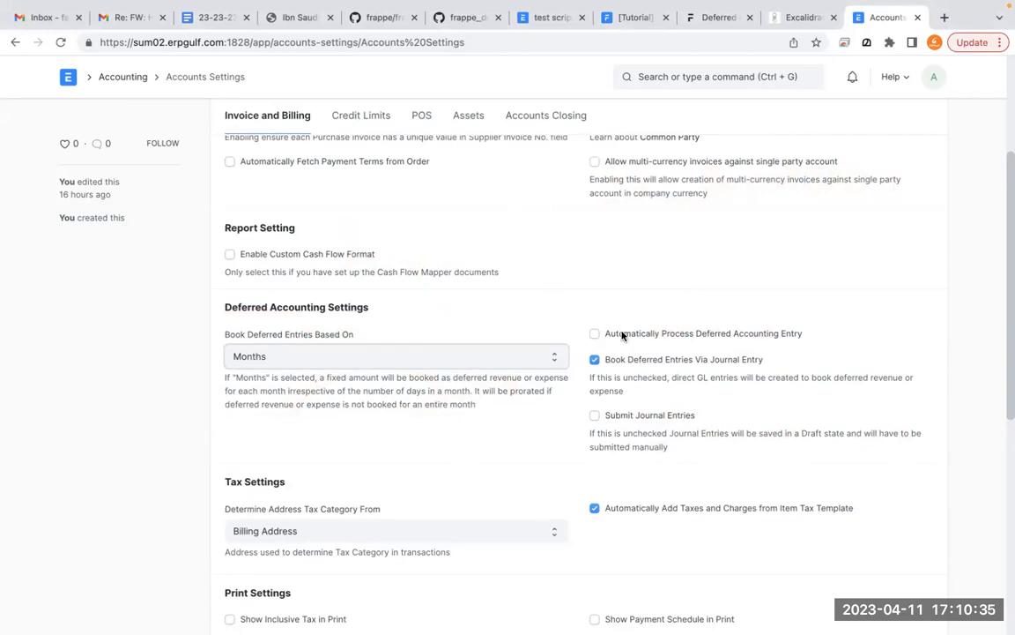
- Circle and enable Automatically Process Deferred Accounting Entry, and disable Book Deferred Entries Via Journal Entry
key(ctrl+a)
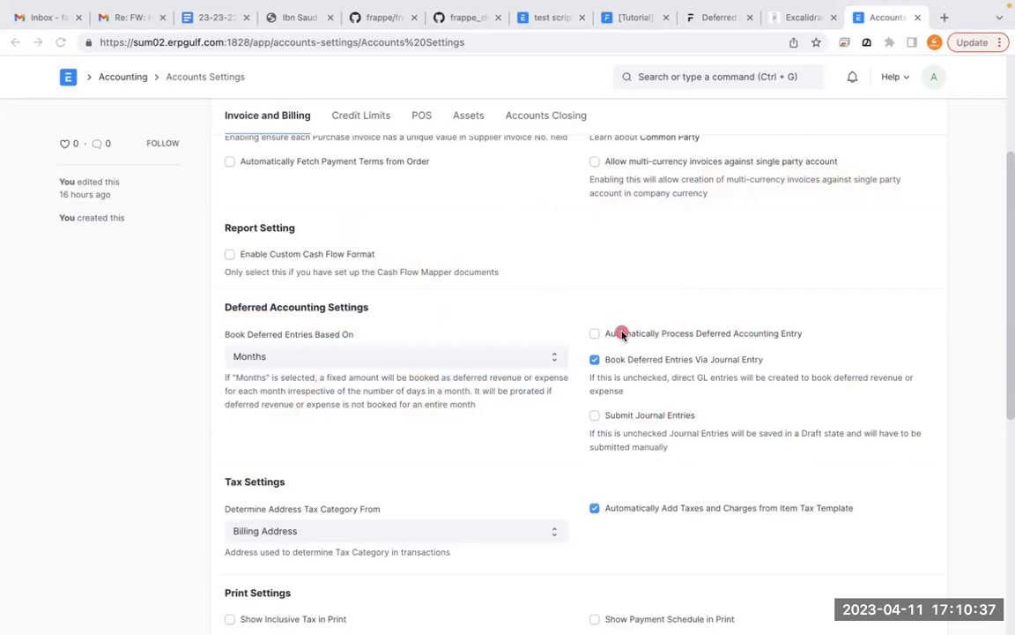
mouse_move(643, 278)
mouse_down()
mouse_move(565, 291)
mouse_move(635, 353)
mouse_move(748, 294)
mouse_move(584, 288)
mouse_up()
key(Escape)
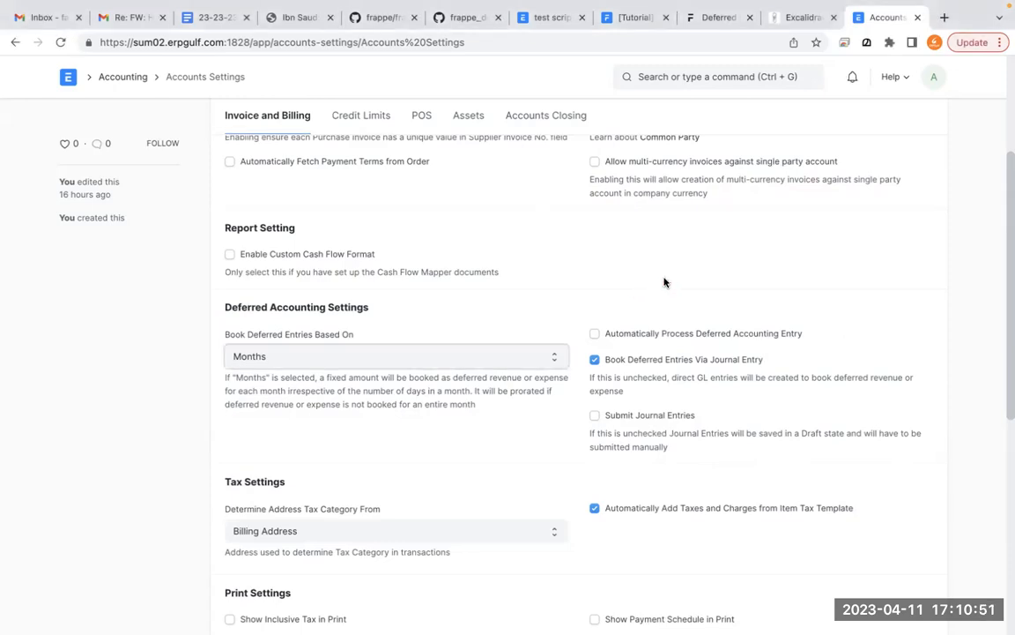
click(595, 334)
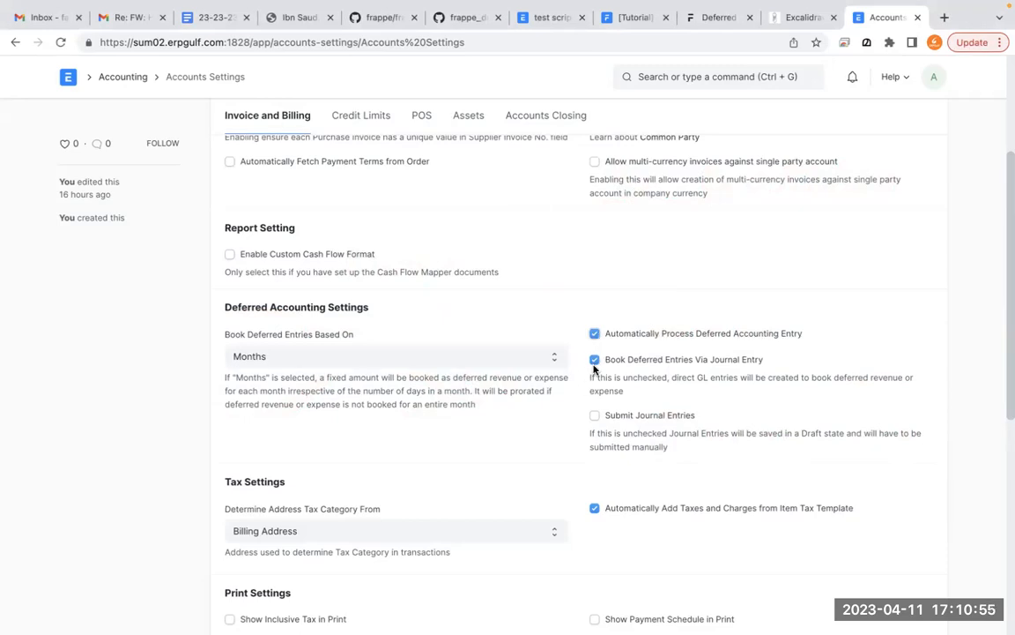
click(597, 361)
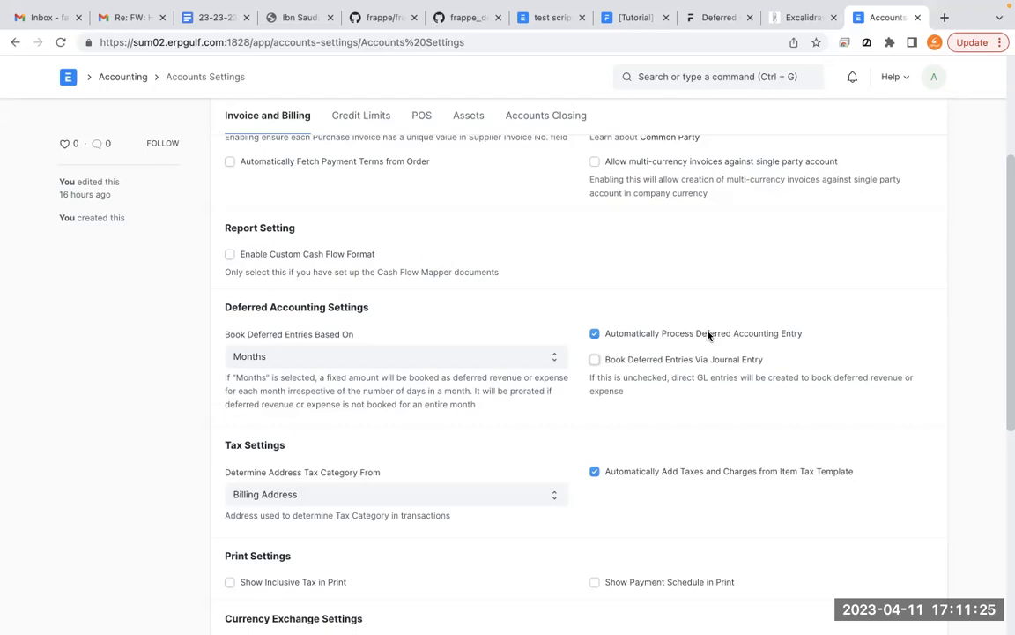
- Circle the Automatically Process Deferred Accounting Entry and Book Deferred Entries Via Journal Entry checkboxes as annotations
mouse_move(621, 297)
mouse_down()
mouse_move(608, 302)
mouse_move(640, 313)
mouse_up()
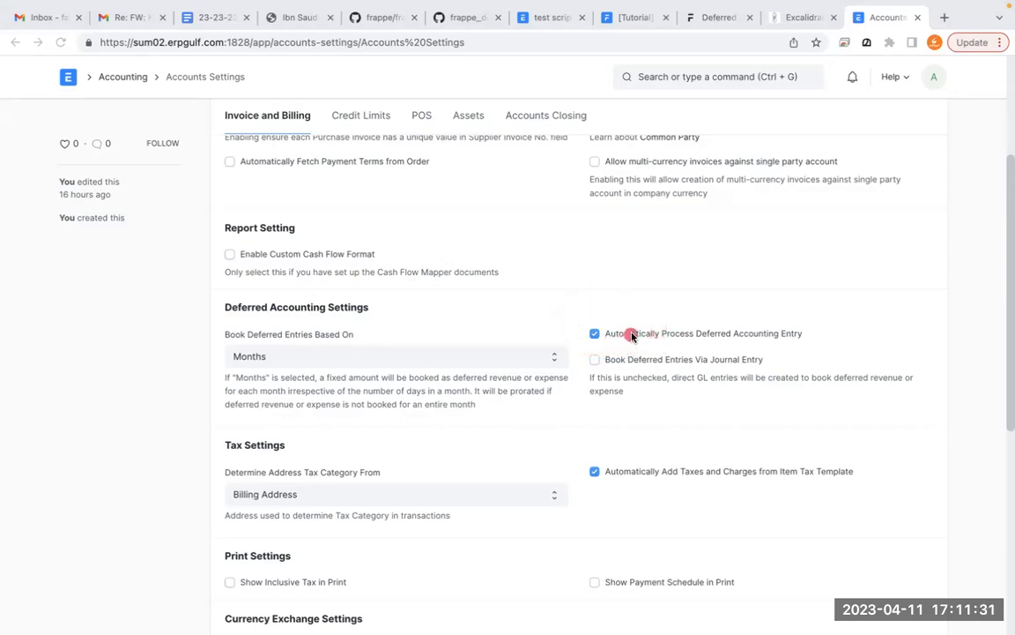
mouse_move(600, 309)
mouse_down()
mouse_move(563, 340)
mouse_move(573, 321)
mouse_up()
click(557, 345)
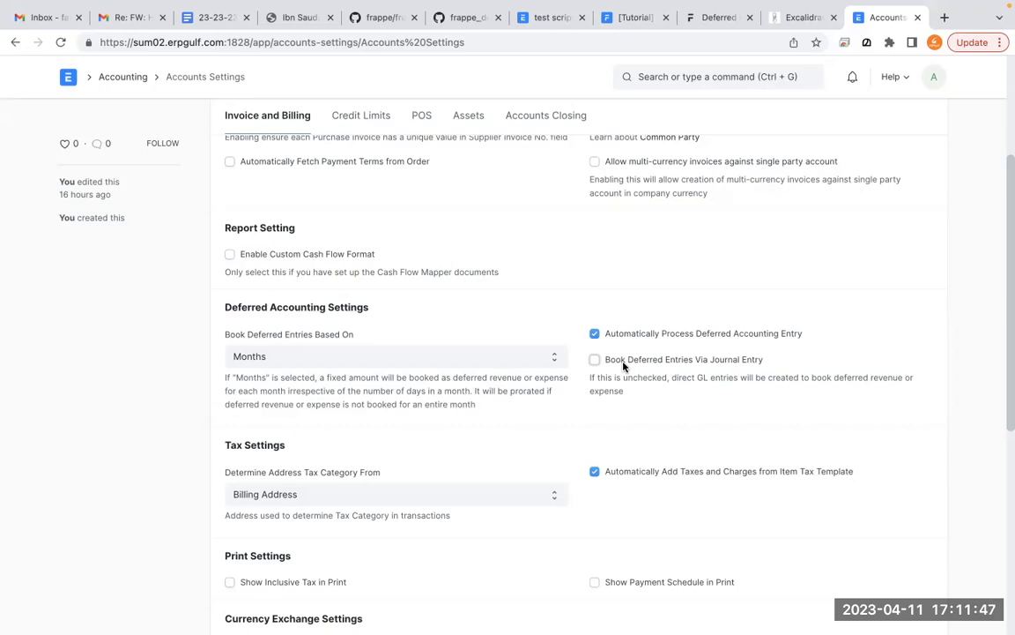
key(ctrl+a)
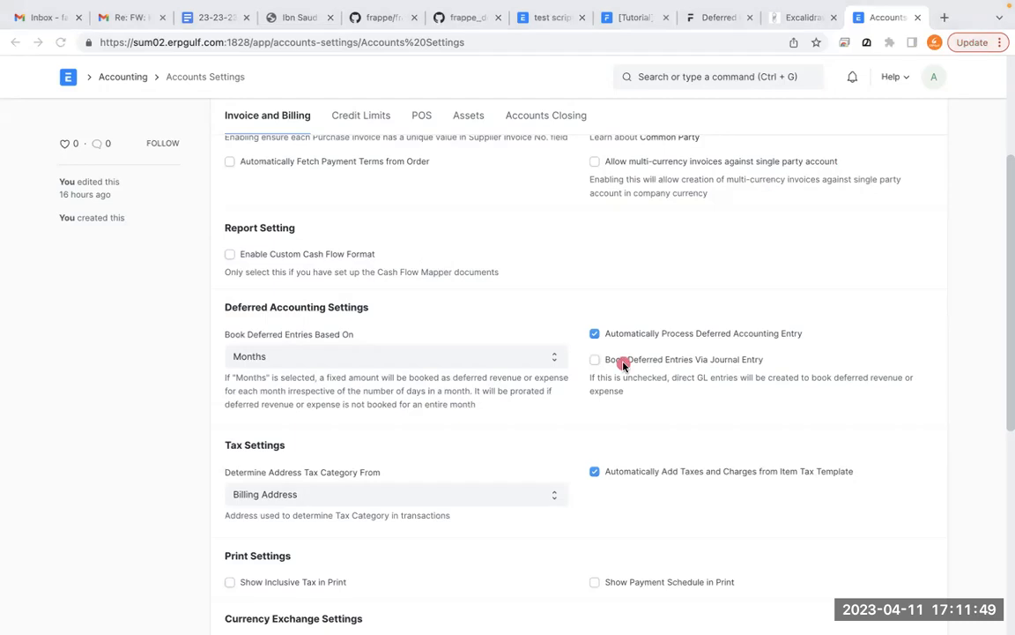
mouse_move(613, 345)
mouse_down()
mouse_move(657, 380)
mouse_move(582, 346)
mouse_up()
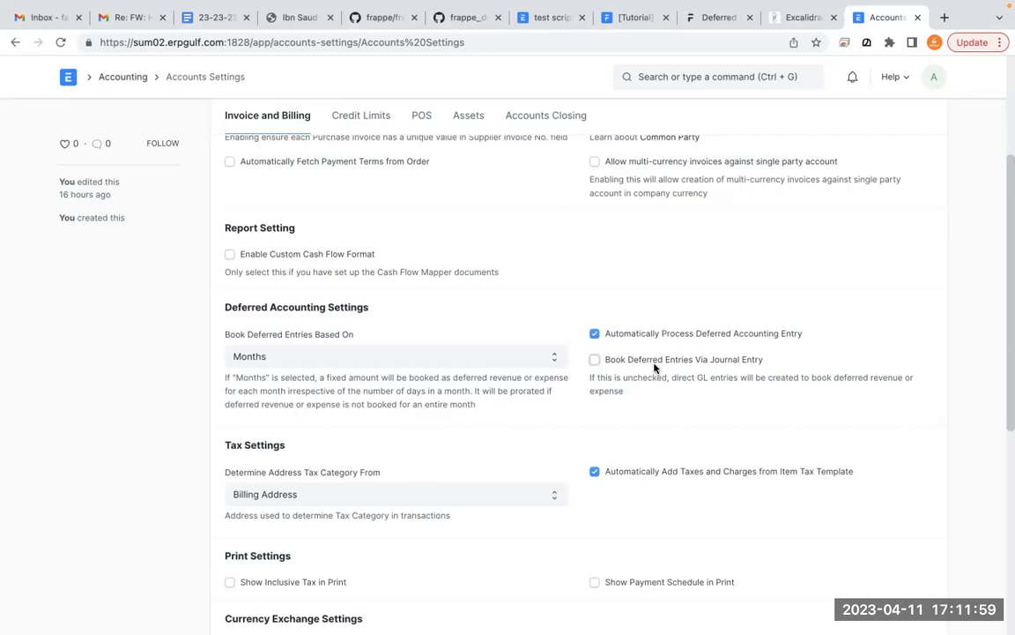
- Duplicate the Accounts Settings browser tab and return to the original one
right_click(886, 21)
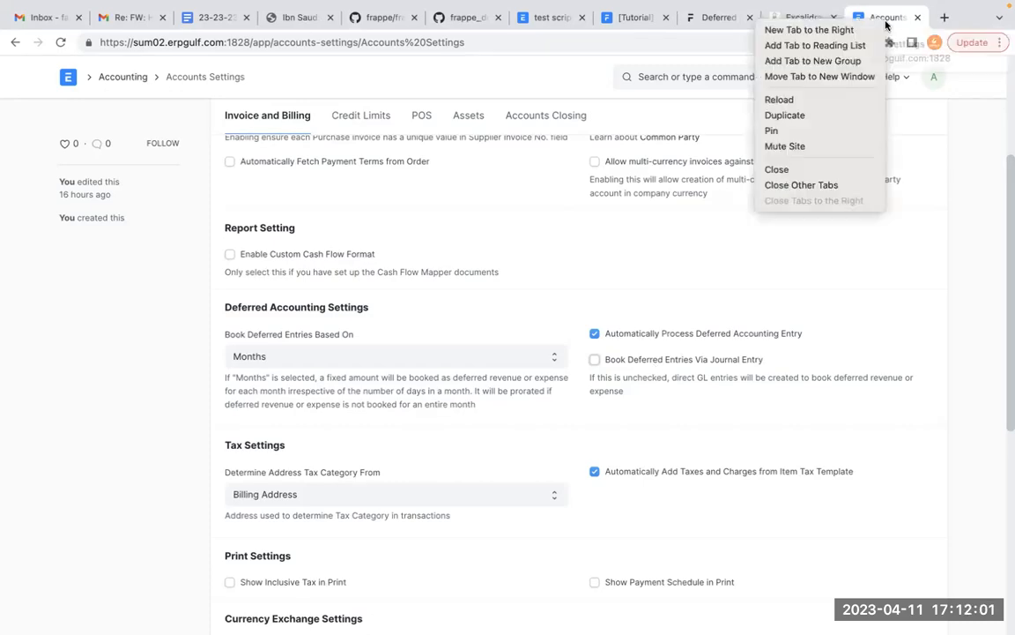
click(847, 115)
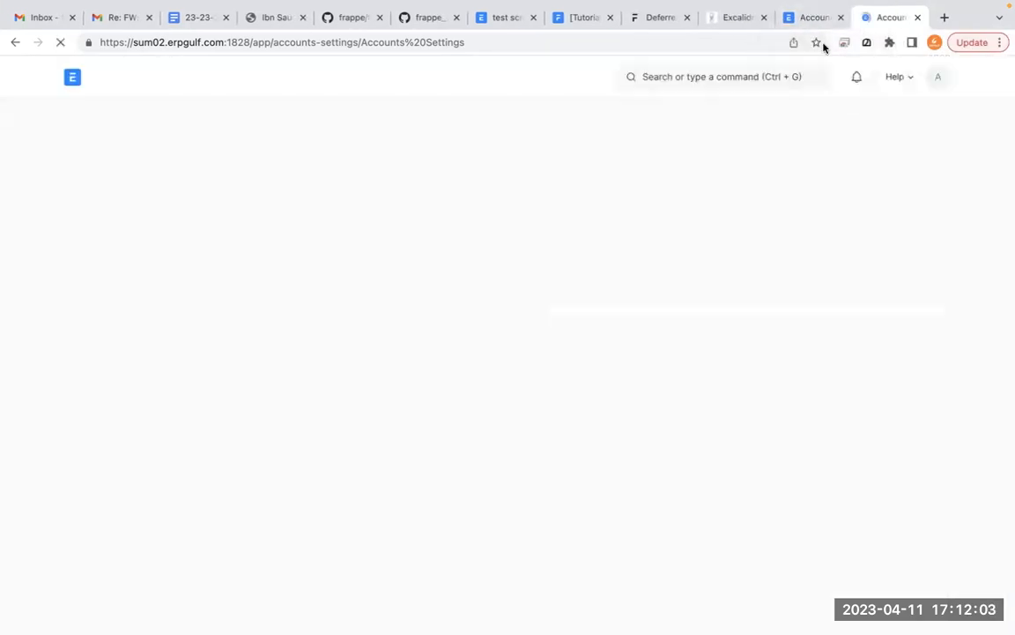
click(807, 18)
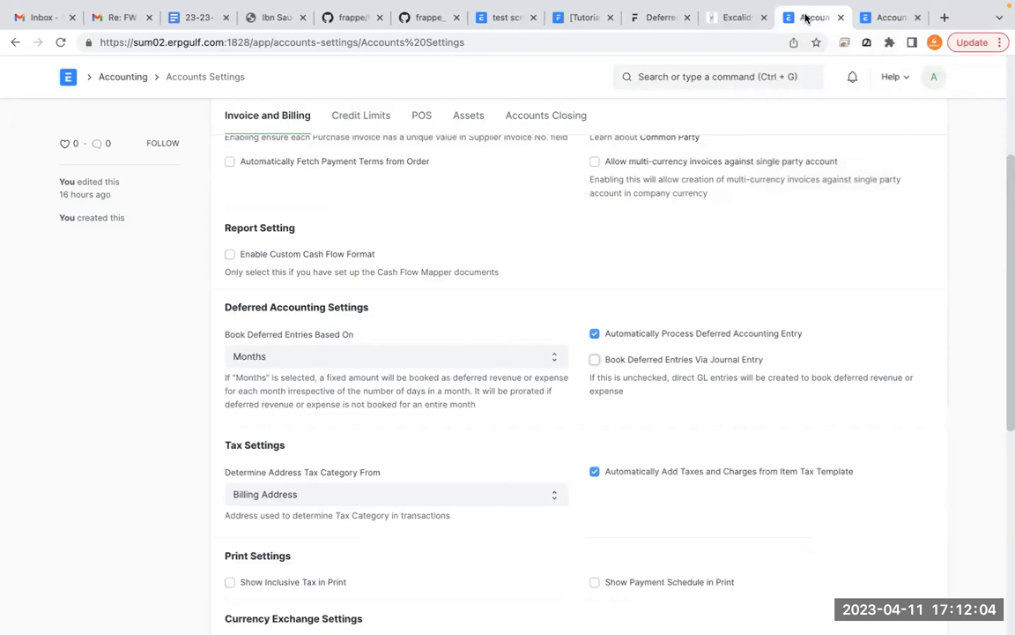
- Demonstrate the Book Deferred Entries Via Journal Entry option by toggling it, leaving it enabled
click(629, 363)
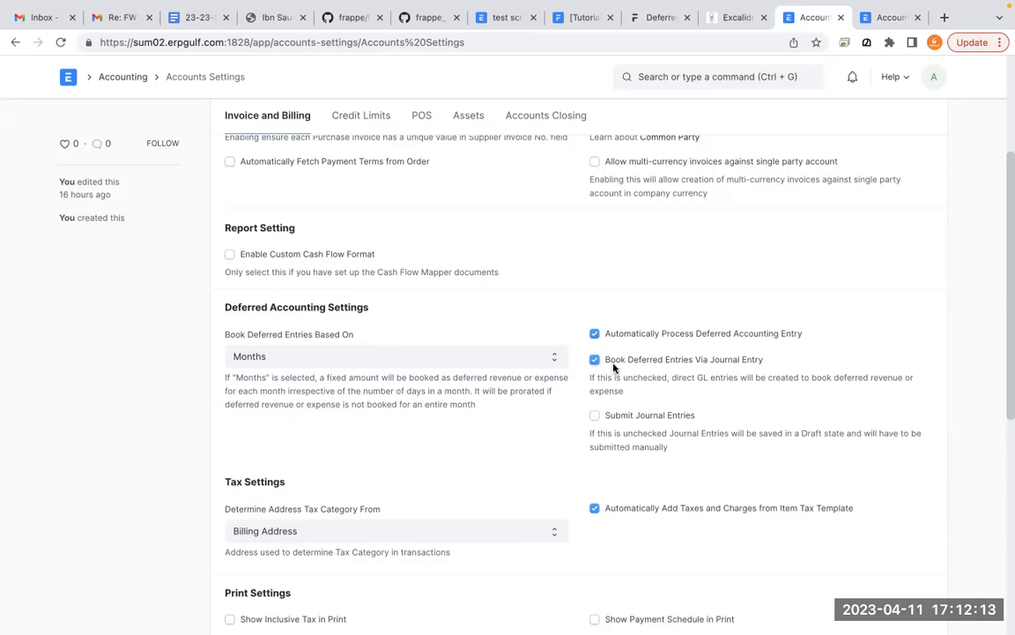
click(592, 367)
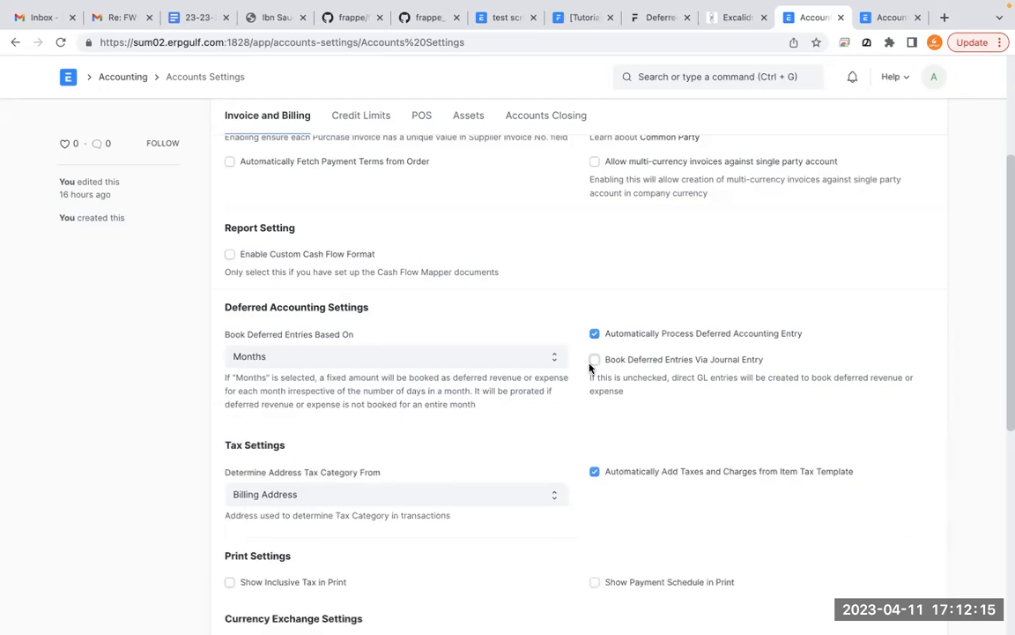
click(590, 364)
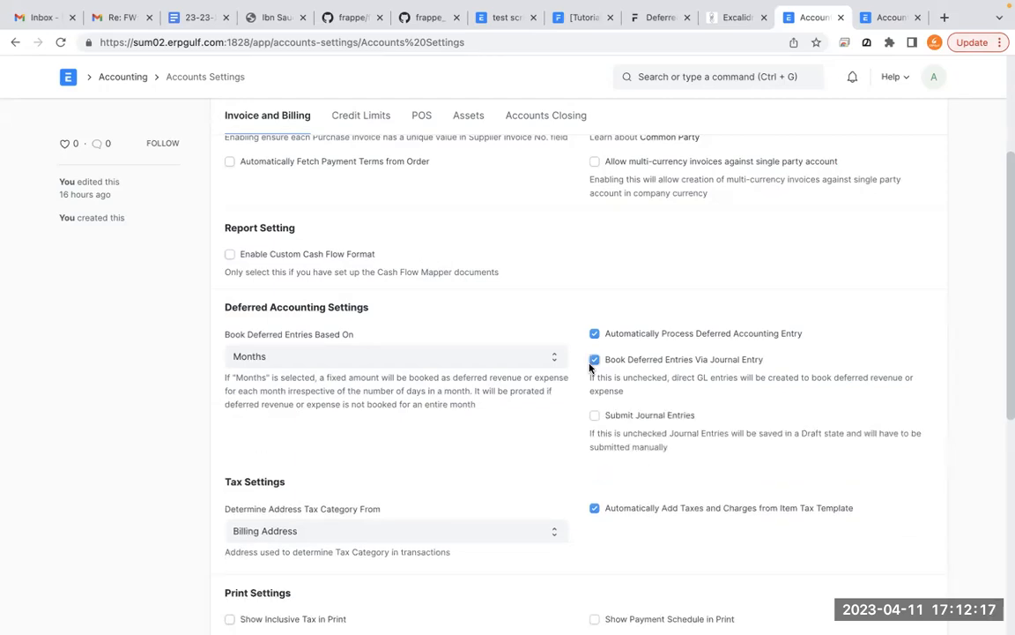
- Open the General Ledger report in the duplicated browser tab
click(902, 22)
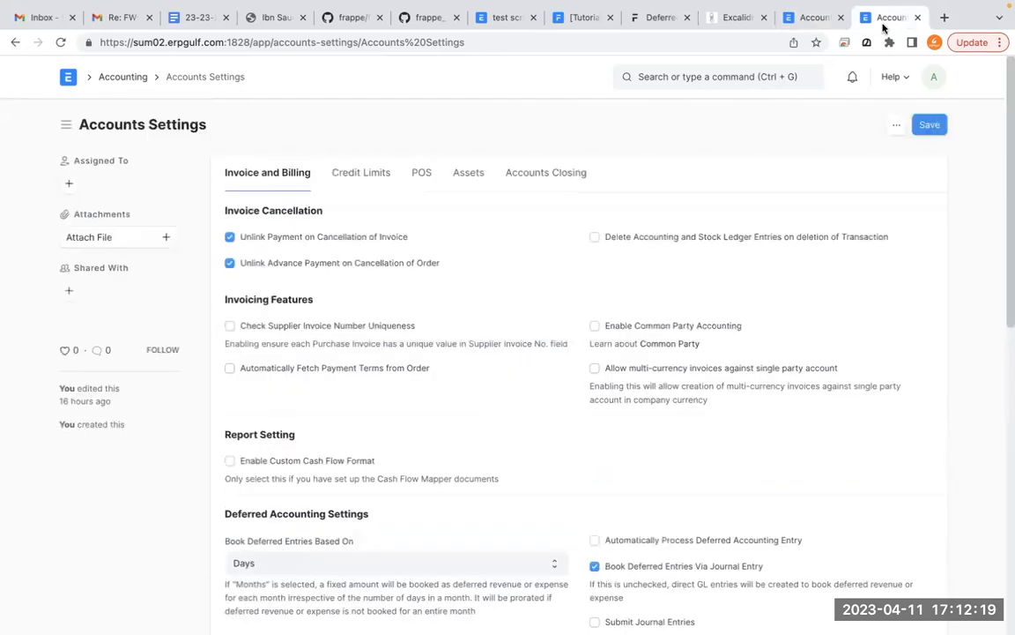
click(721, 76)
text(general le)
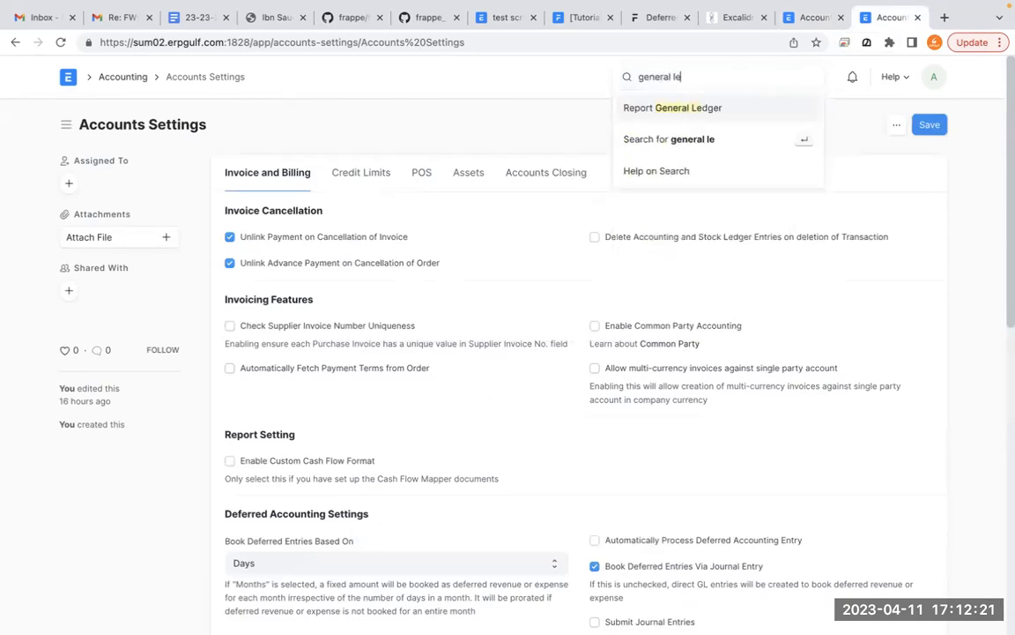
click(726, 108)
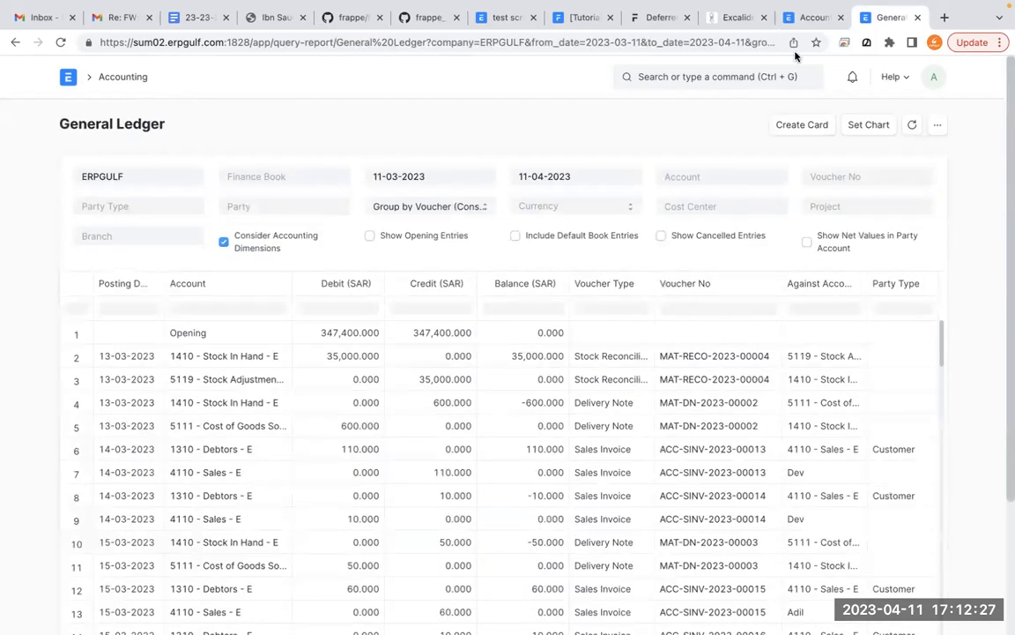
- Find and open the Journal Entry list in the same tab as the General Ledger report
click(721, 69)
text(jpouir)
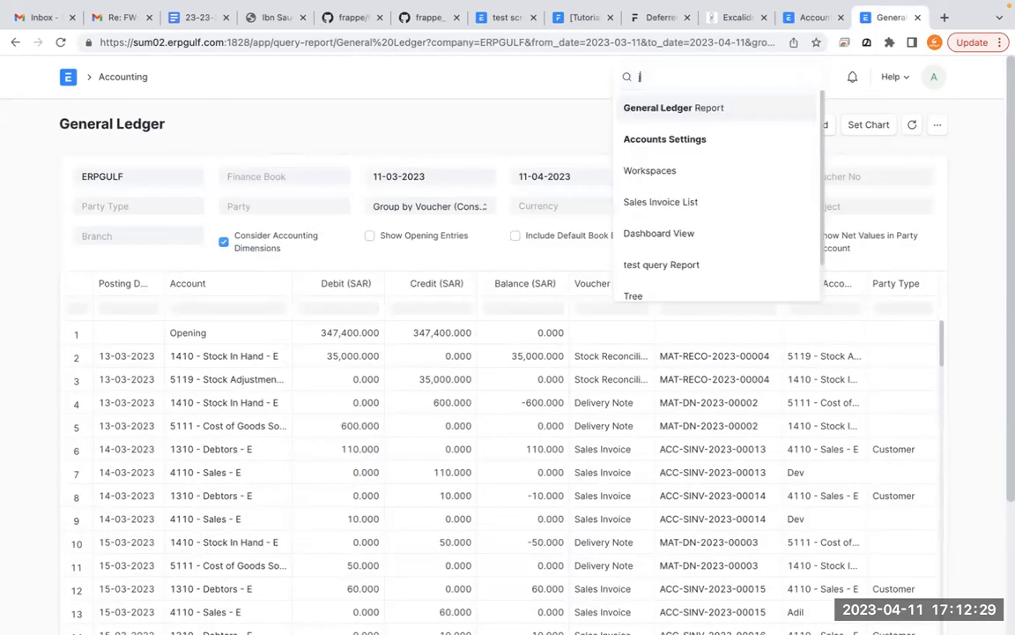
key(BackSpace)
key(BackSpace)
key(BackSpace)
key(BackSpace)
key(BackSpace)
key(BackSpace)
text(jouna)
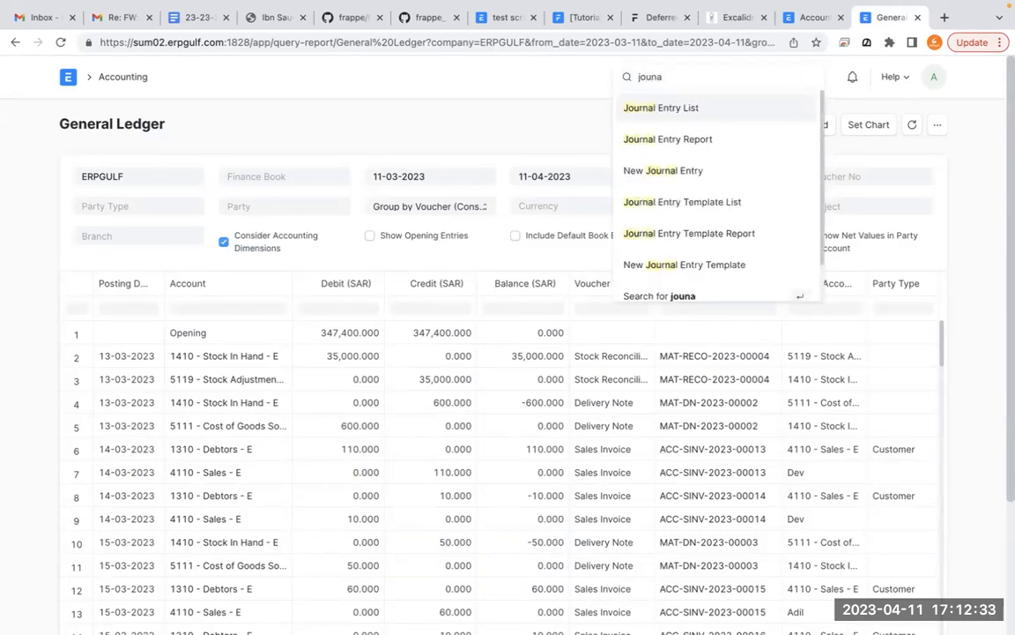
text(l e)
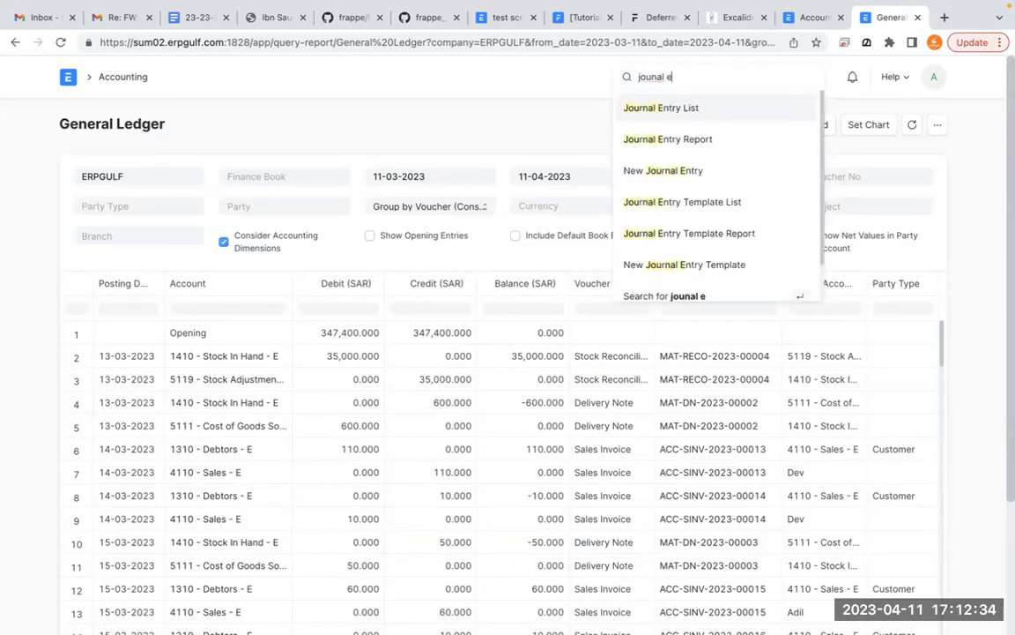
click(714, 107)
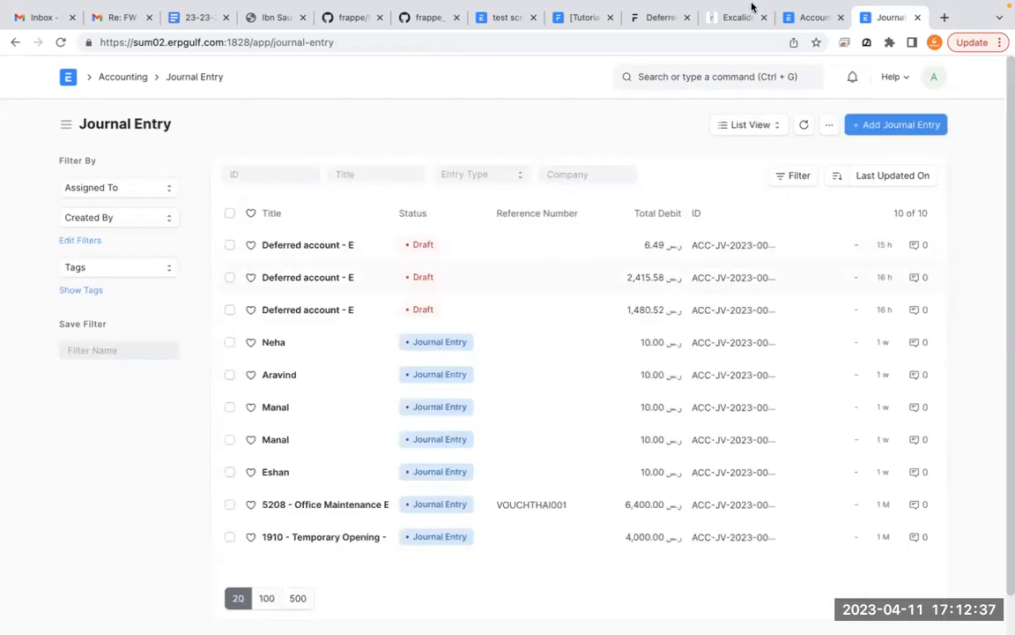
- Return to Accounts Settings and draw a freehand annotation beside the two enabled deferred entry checkboxes
click(816, 17)
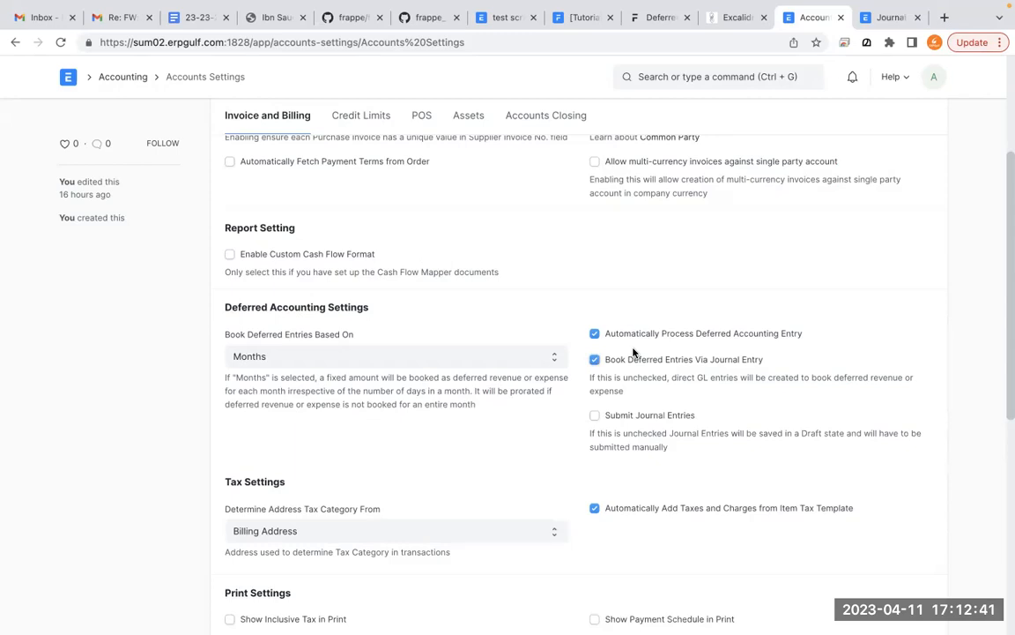
key(alt+Tab)
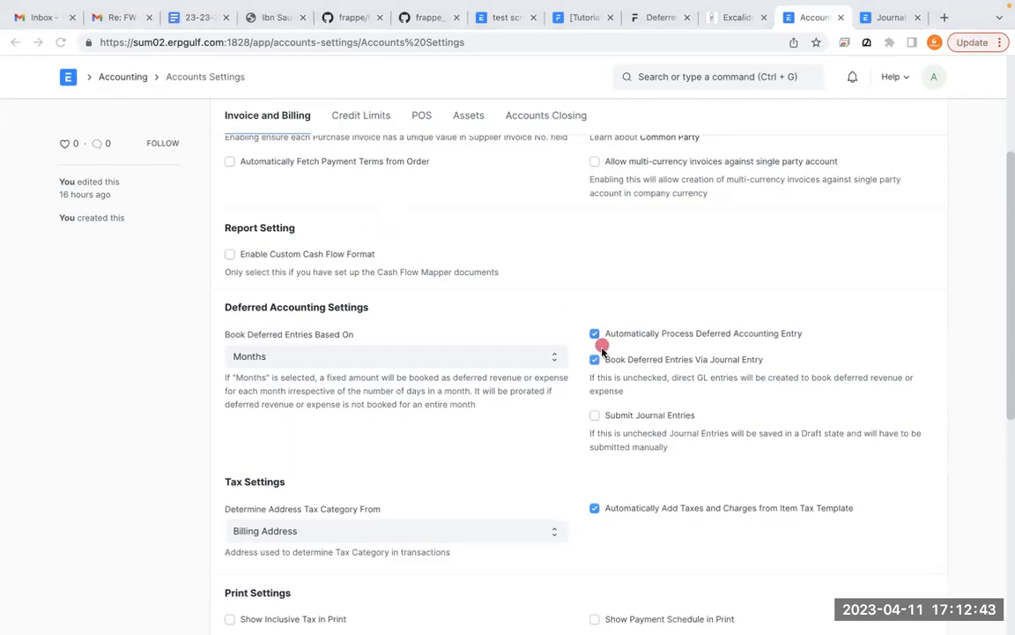
mouse_move(617, 341)
mouse_down()
mouse_move(547, 339)
mouse_move(608, 386)
mouse_move(569, 353)
mouse_up()
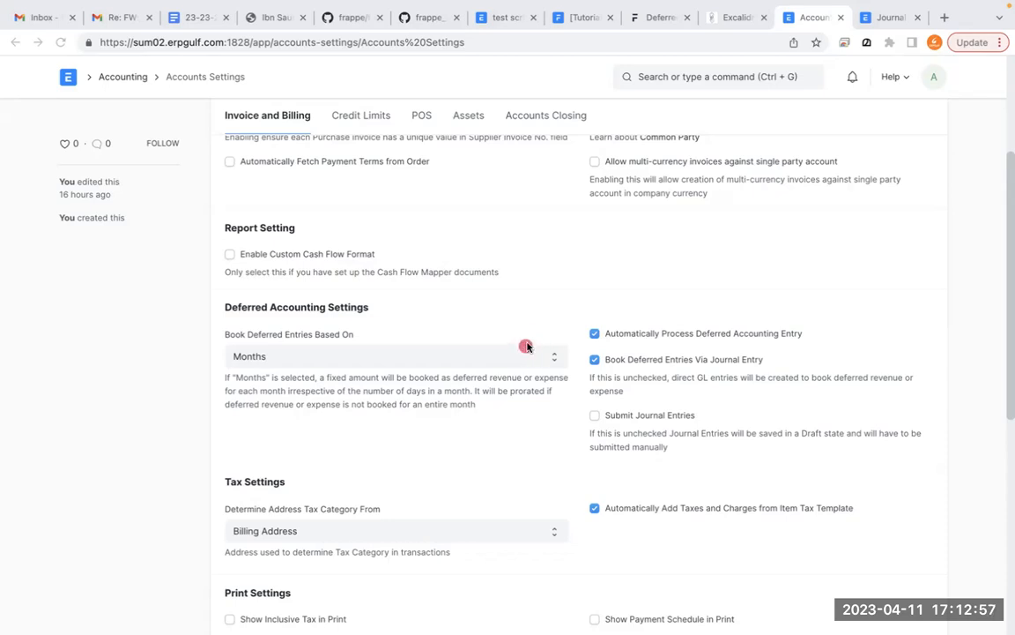
click(545, 334)
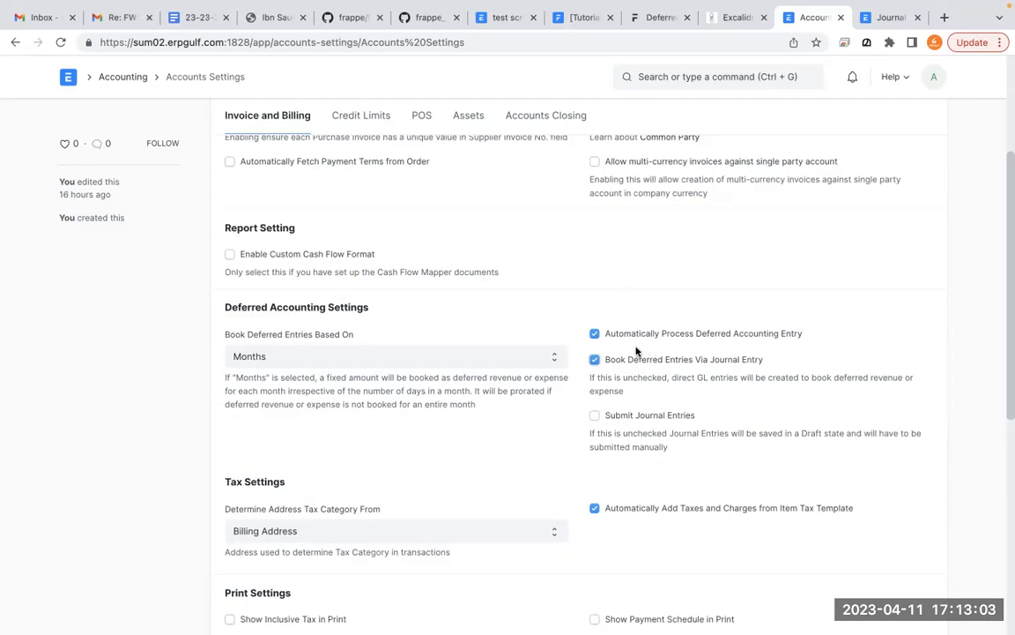
- Toggle the Submit Journal Entries option on and off as a demonstration, leaving it disabled
click(617, 422)
click(618, 423)
click(639, 419)
click(640, 418)
- Check the status of the deferred account entries in the Journal Entry list and return to Accounts Settings
mouse_move(820, 4)
click(882, 54)
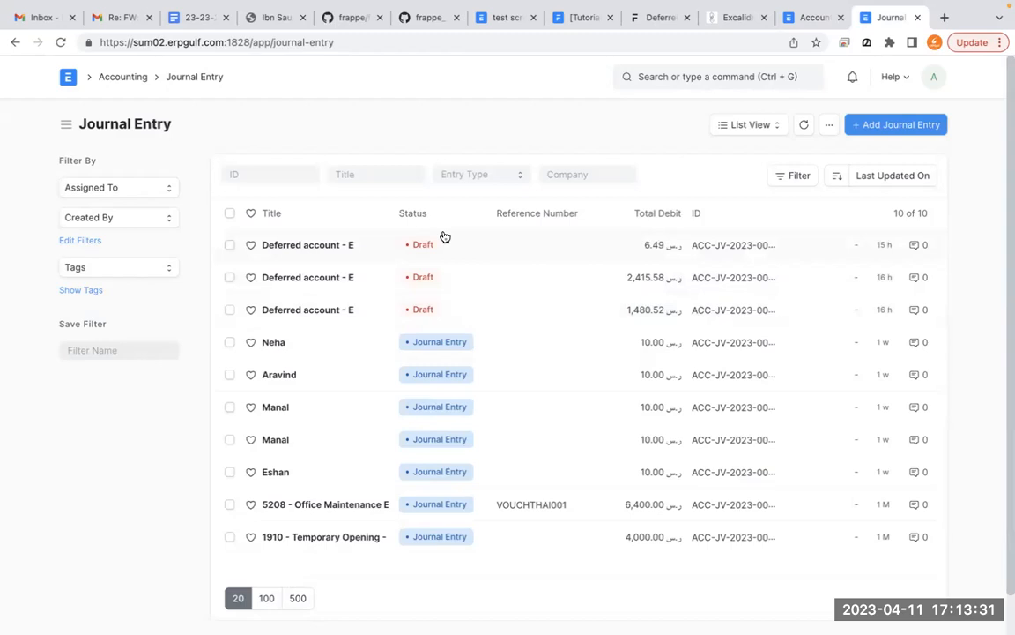
click(813, 17)
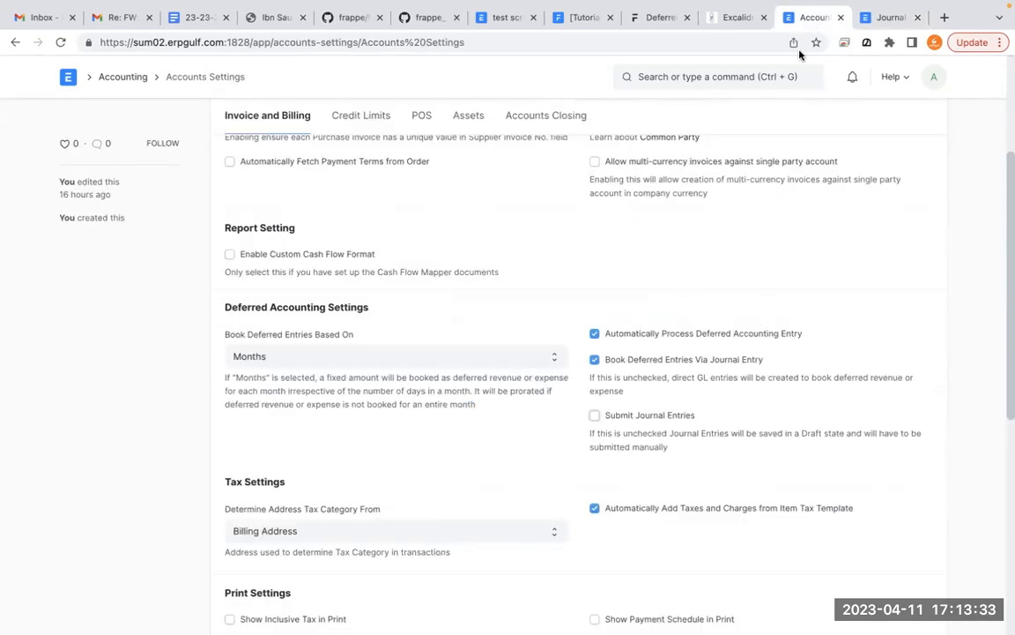
- Enable Submit Journal Entries and review the Deferred Accounting Settings section
click(640, 420)
scroll(596, 429, up, 1)
scroll(596, 429, down, 2)
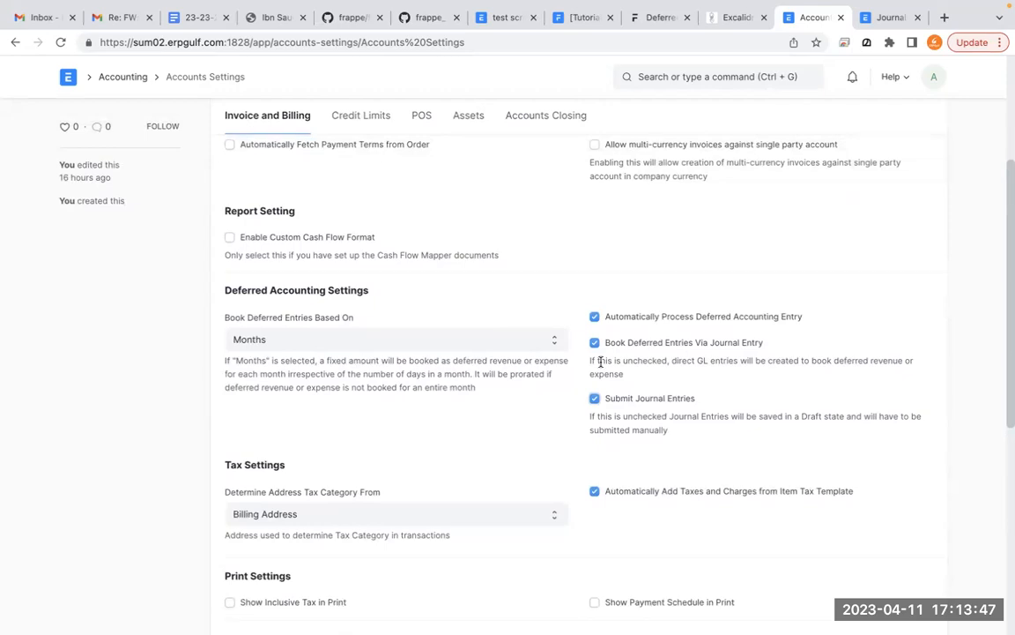
- Disable Automatically Process Deferred Accounting Entry and Submit Journal Entries, and save the Accounts Settings
click(583, 317)
click(595, 399)
scroll(596, 406, up, 5)
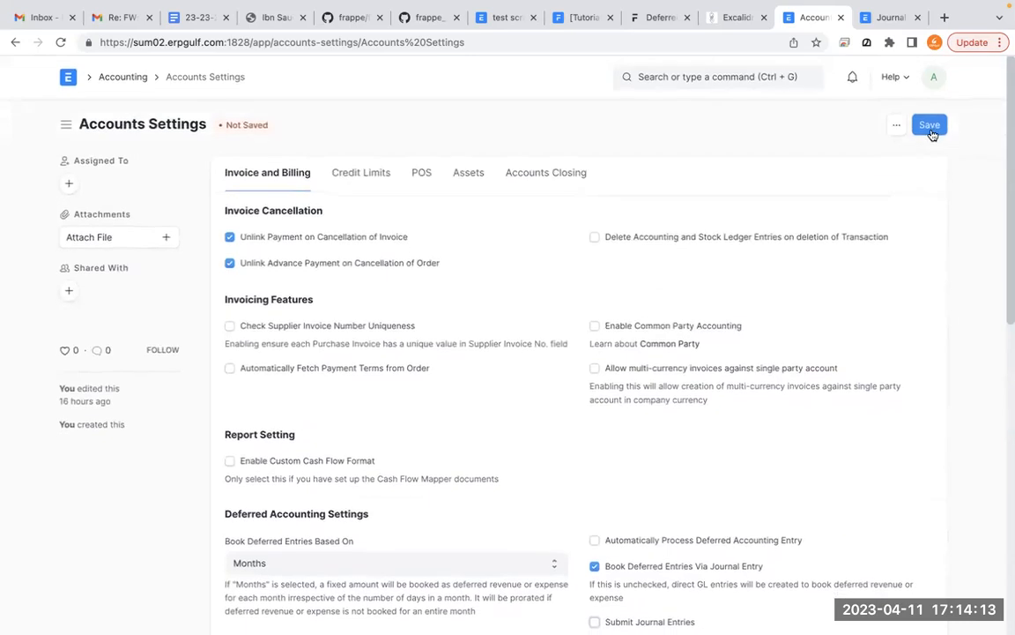
click(930, 126)
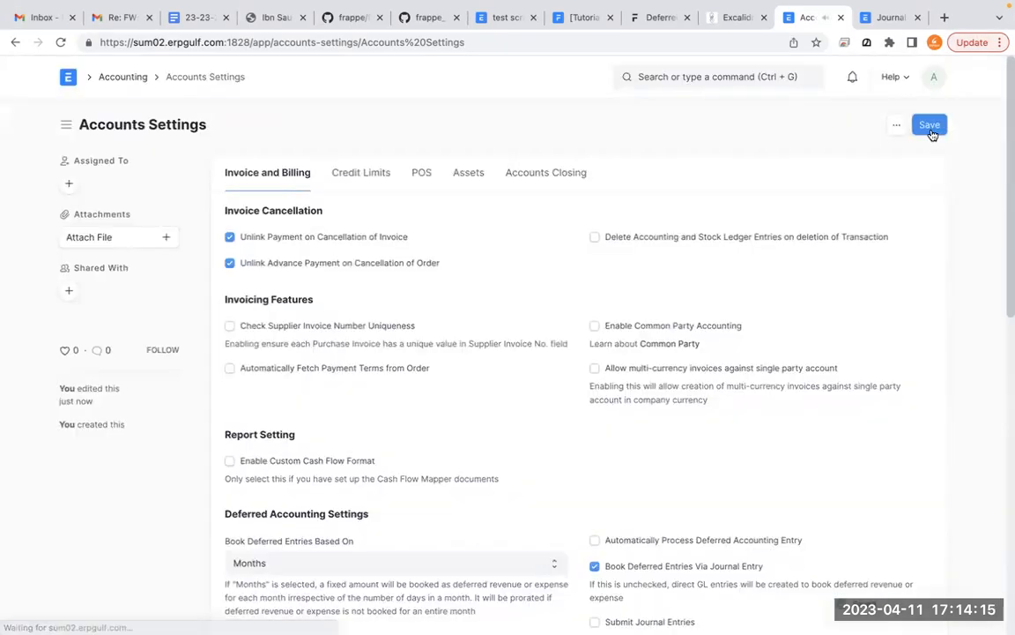
- Open the Accounting workspace and handwrite freehand notes over its setup and Profit and Loss sections
click(123, 77)
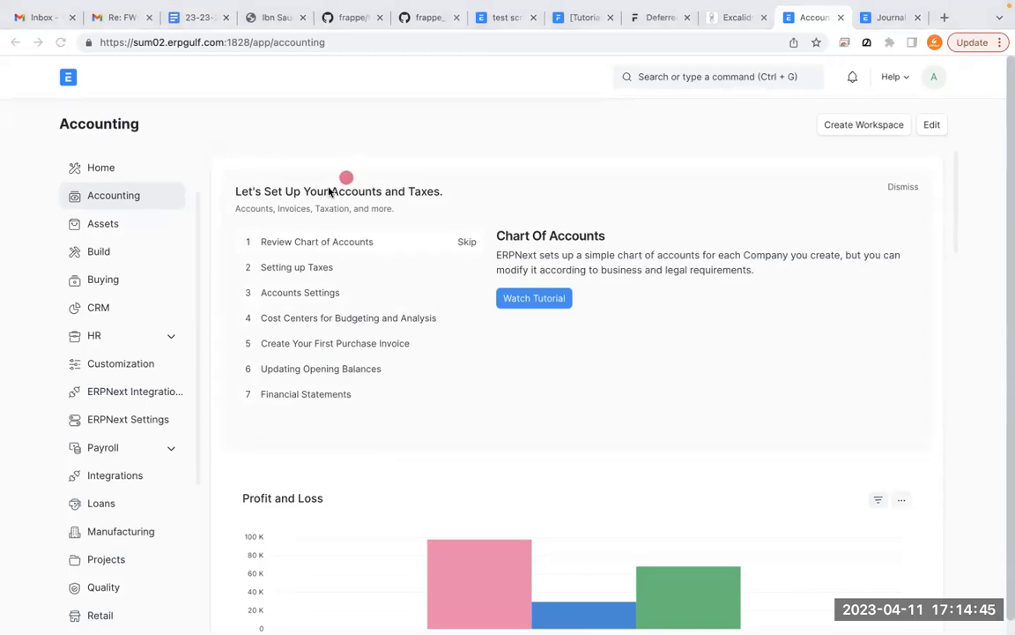
drag(398, 172, 419, 277)
drag(436, 231, 484, 281)
drag(504, 235, 553, 222)
drag(465, 169, 407, 265)
drag(476, 237, 527, 255)
mouse_move(557, 216)
mouse_down()
mouse_move(558, 271)
mouse_move(586, 240)
mouse_move(624, 280)
mouse_up()
drag(624, 221, 644, 238)
mouse_move(679, 231)
mouse_down()
mouse_move(683, 171)
mouse_move(711, 211)
mouse_up()
drag(715, 225, 793, 199)
drag(483, 339, 501, 413)
drag(516, 388, 620, 360)
drag(674, 356, 680, 386)
mouse_move(714, 358)
mouse_down()
mouse_move(714, 381)
mouse_move(774, 382)
mouse_up()
drag(726, 314, 737, 319)
drag(570, 467, 575, 505)
mouse_move(633, 433)
mouse_down()
mouse_move(641, 495)
mouse_move(785, 441)
mouse_move(887, 457)
mouse_up()
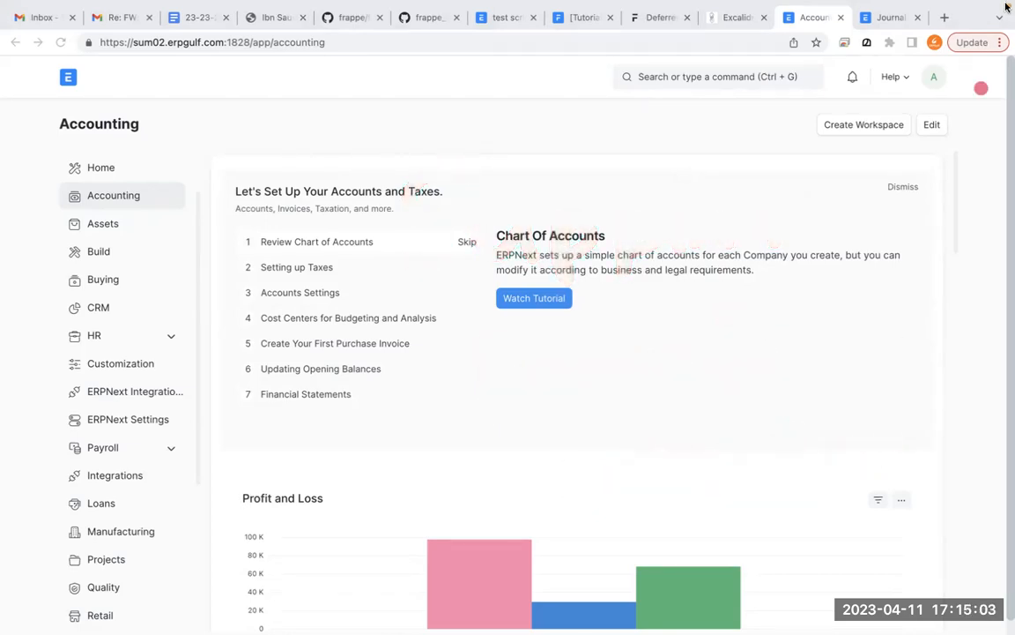
- Try to find supplier invoices by searching for "supplier invoi", and clear the search text
click(773, 79)
text(supplier inv)
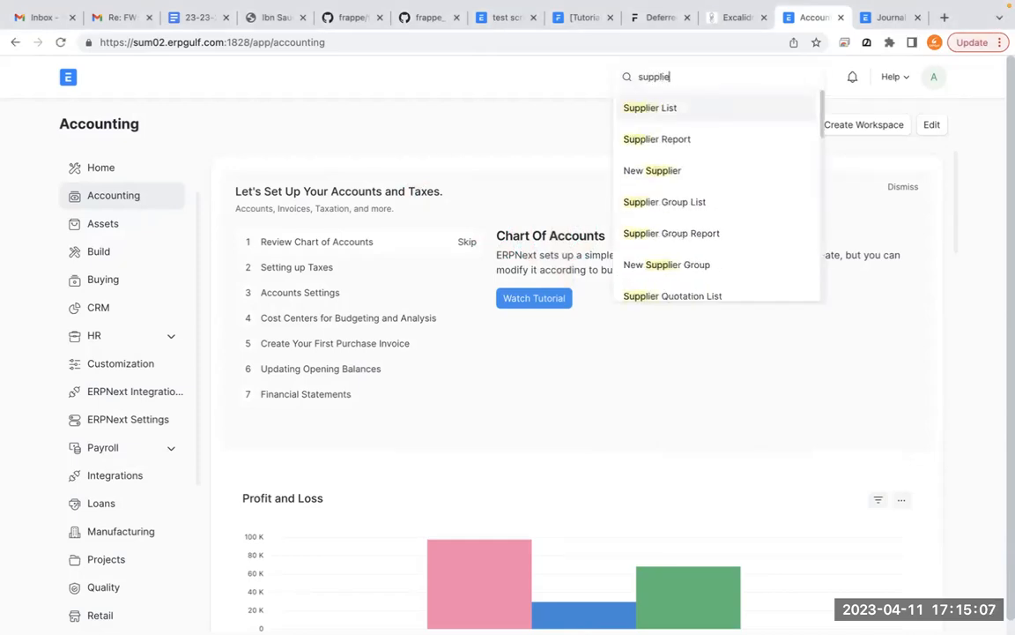
key(BackSpace)
key(BackSpace)
key(BackSpace)
key(BackSpace)
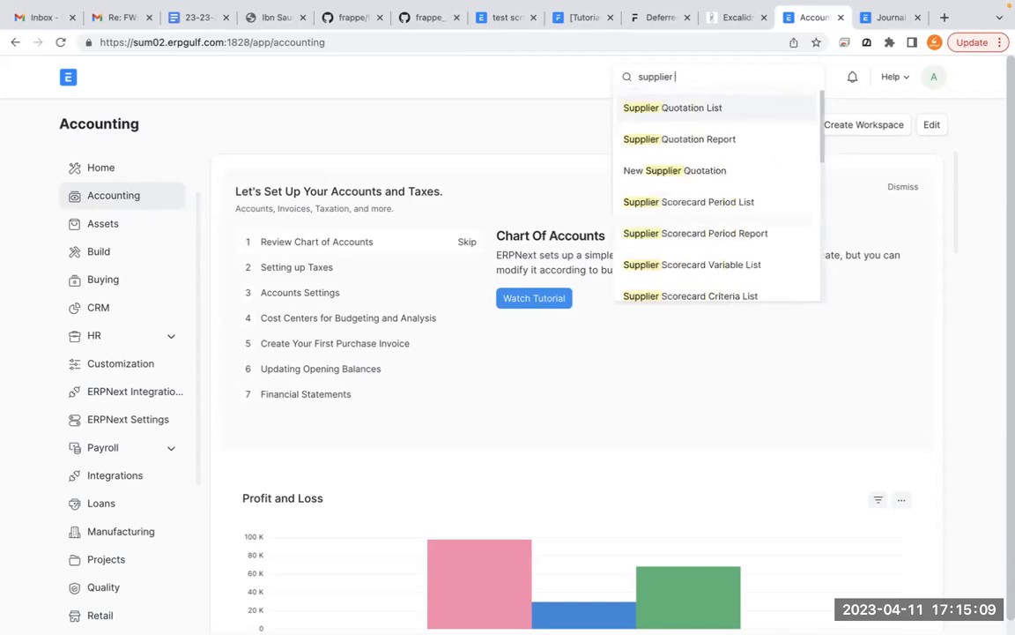
text(invoi)
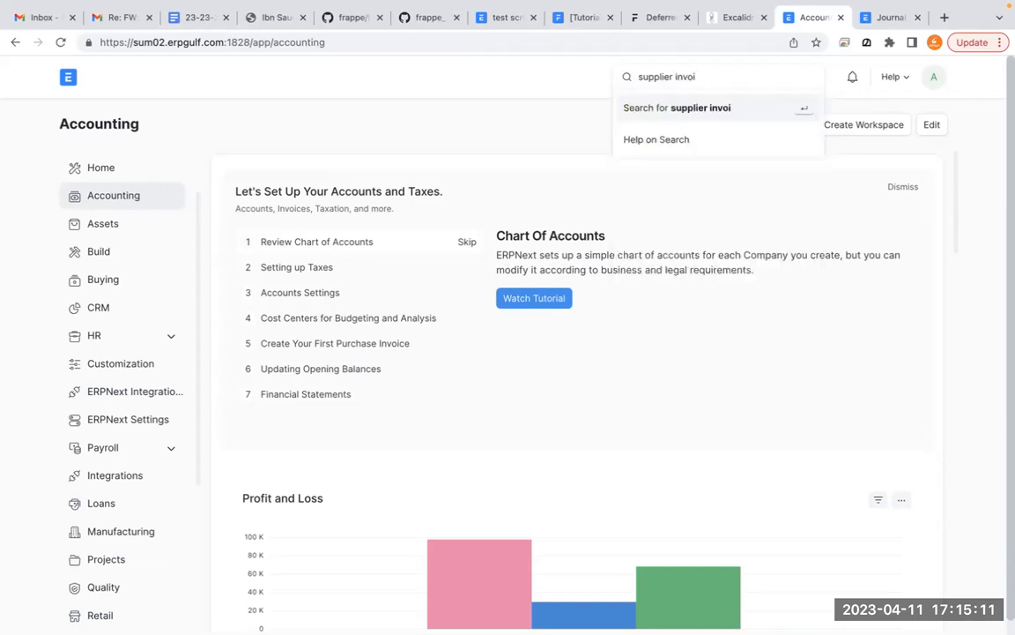
key(BackSpace)
key(BackSpace)
key(BackSpace)
key(BackSpace)
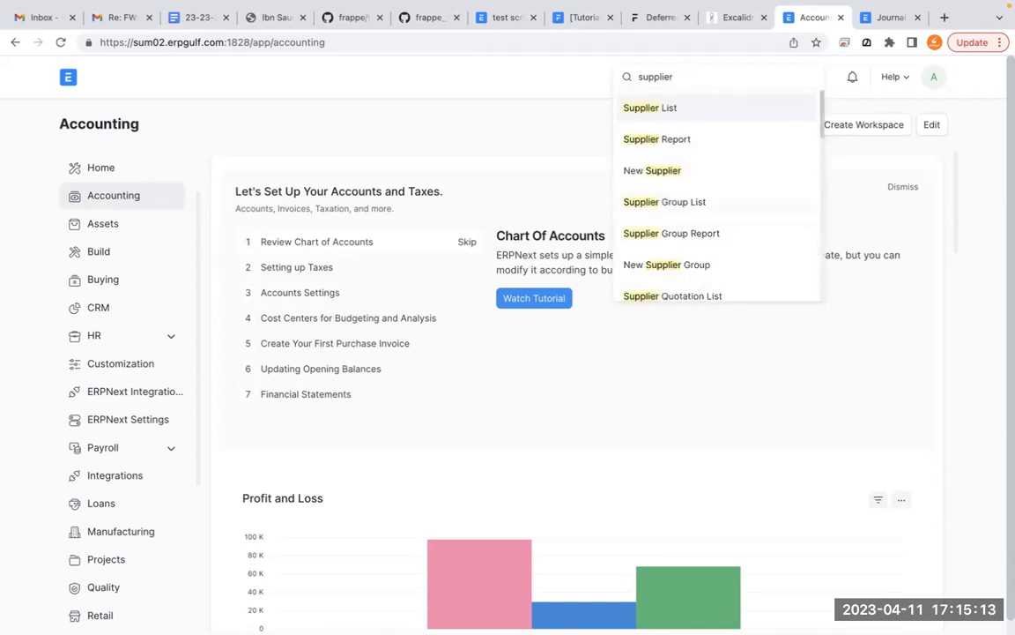
key(BackSpace)
key(BackSpace)
key(BackSpace)
key(BackSpace)
key(BackSpace)
key(BackSpace)
key(BackSpace)
key(BackSpace)
key(BackSpace)
- Search for "purchase in" and open the Purchase Invoice list
text(purchase in)
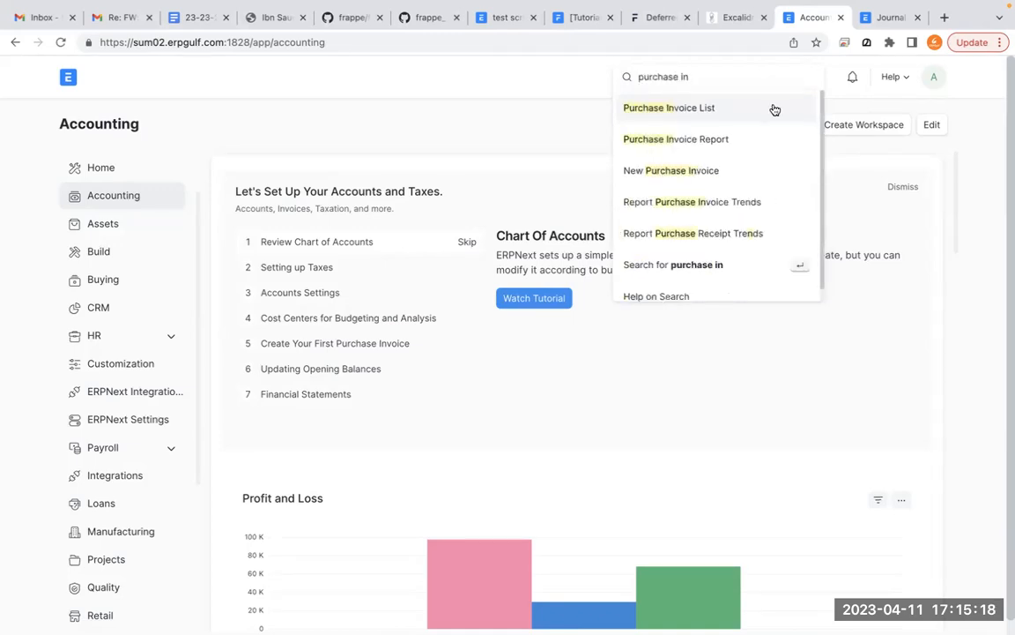
click(775, 108)
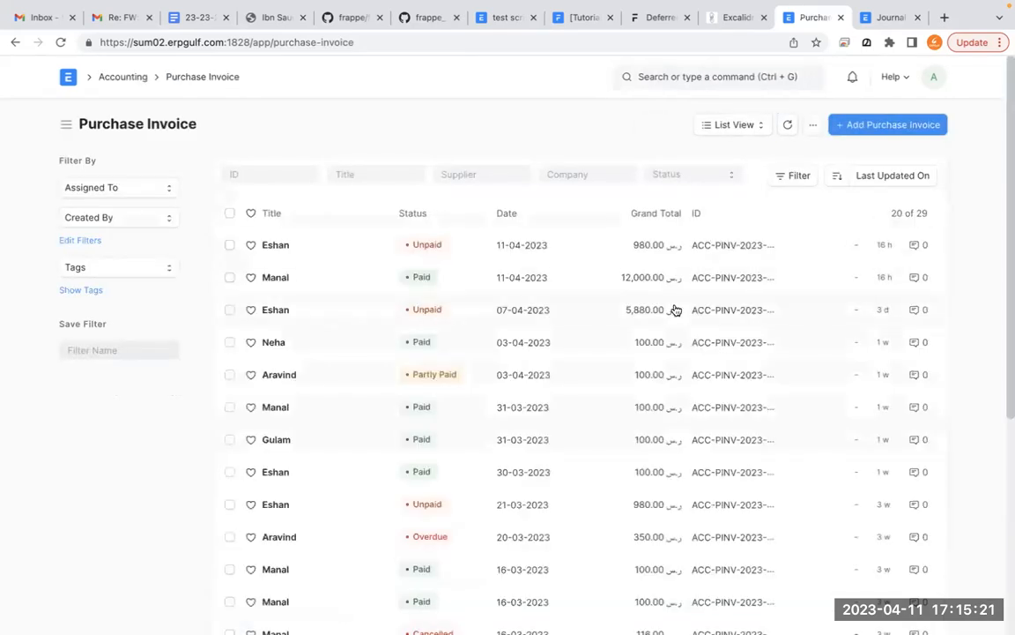
- Find and open the Item list, and open the Rent for Showroom item
click(699, 77)
text(item)
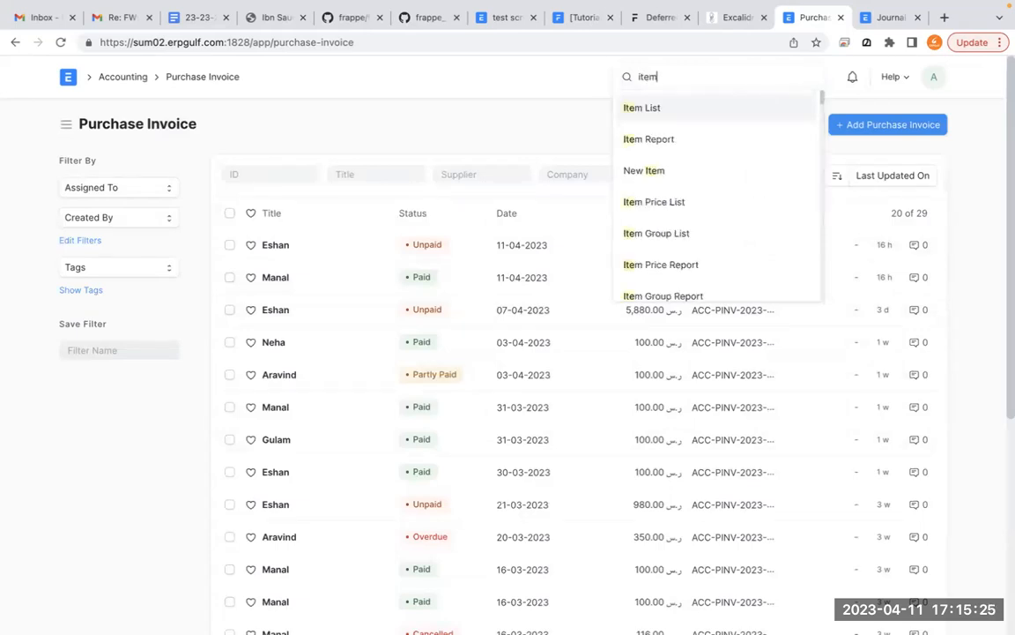
text( lis)
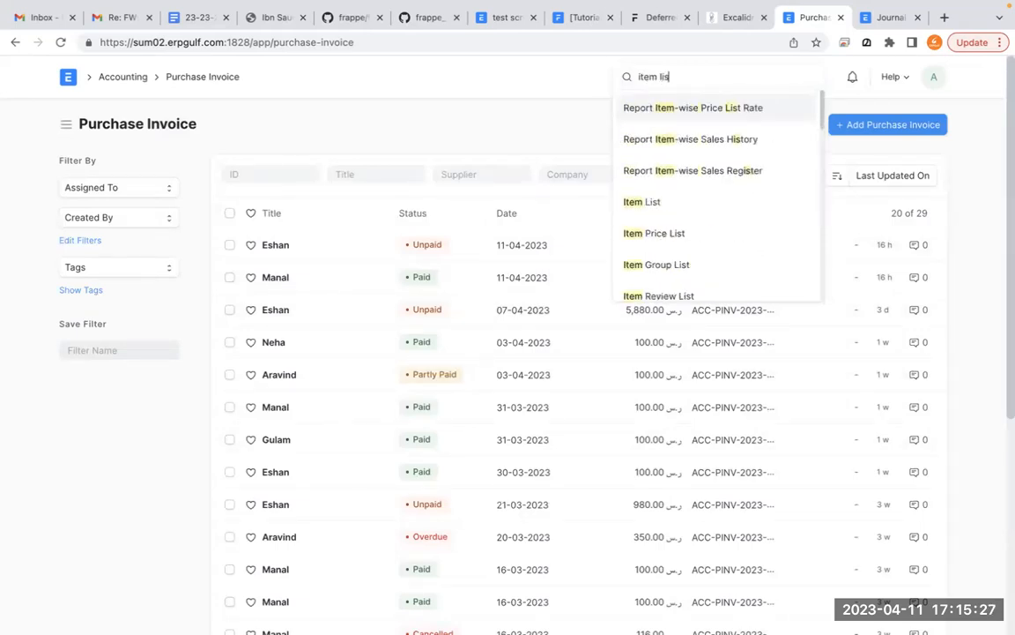
click(644, 201)
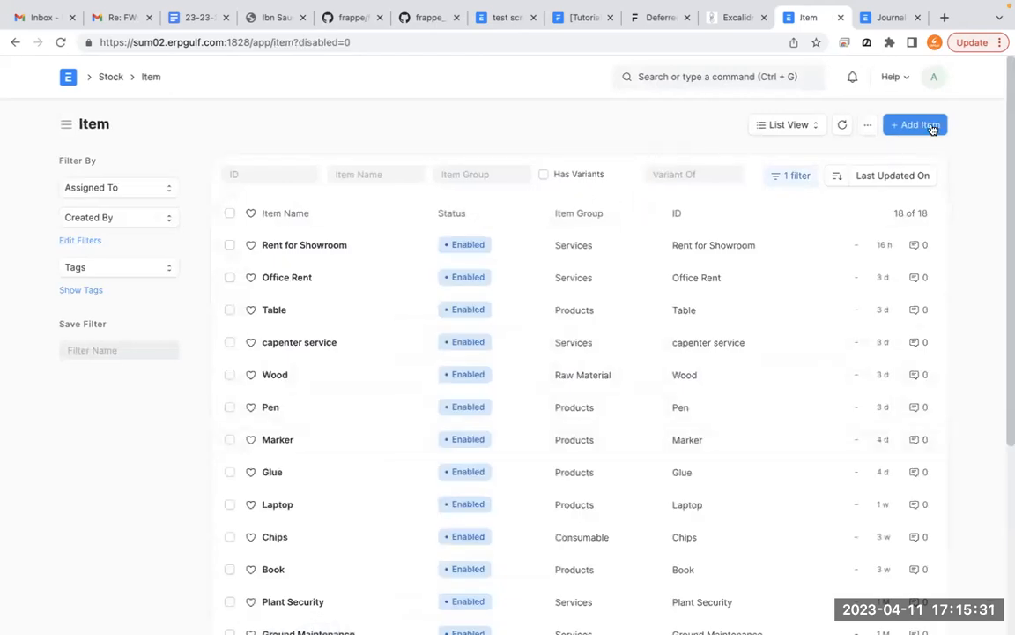
click(343, 247)
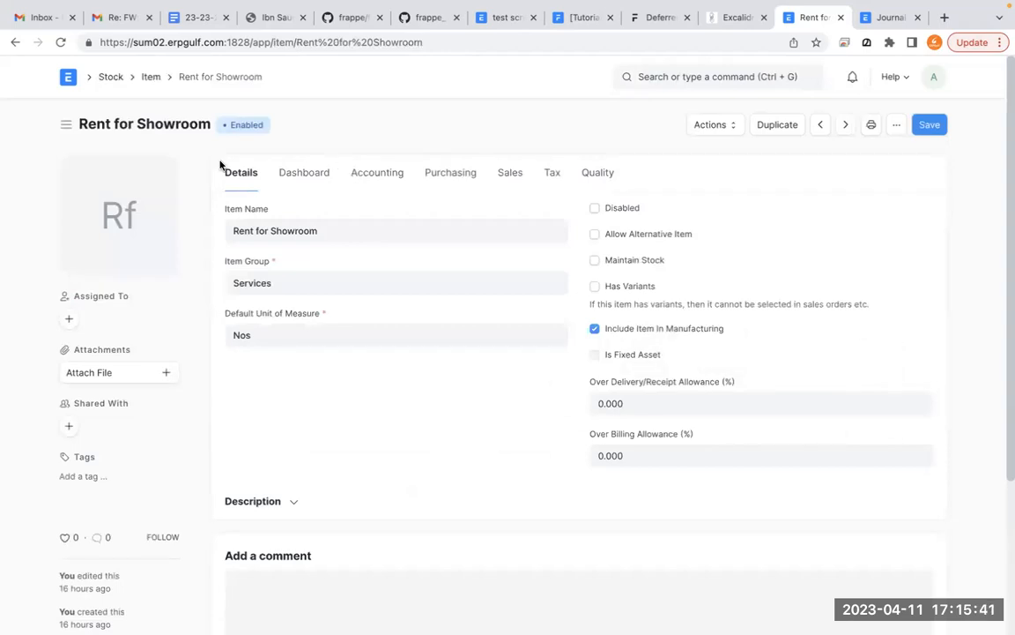
- Look through the Rent for Showroom item's sections and expand the Deferred Expense settings under Purchasing
scroll(454, 283, down, 1)
scroll(453, 283, up, 1)
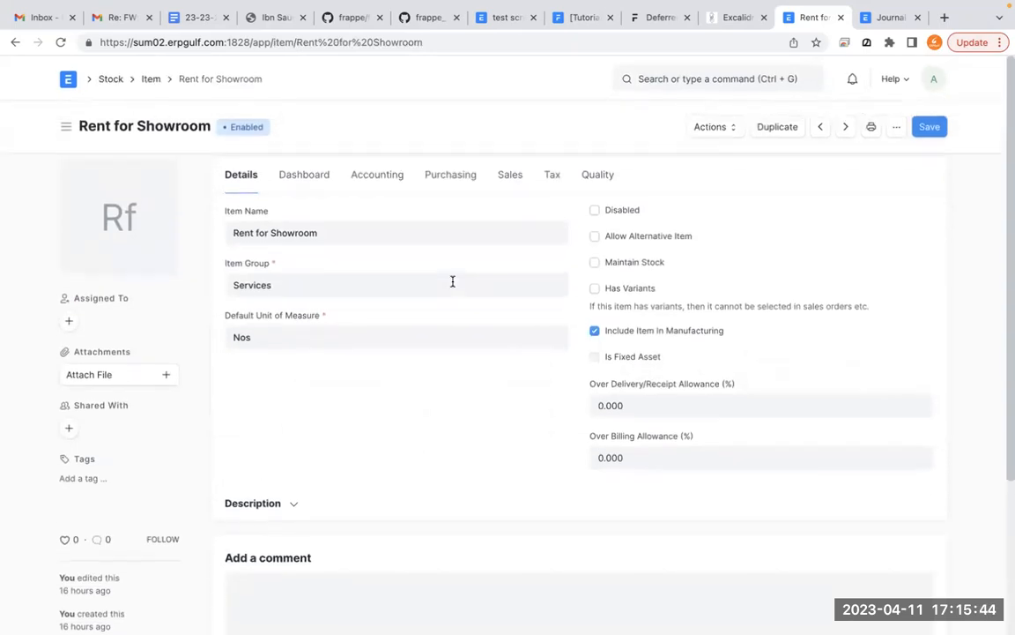
click(308, 175)
click(397, 173)
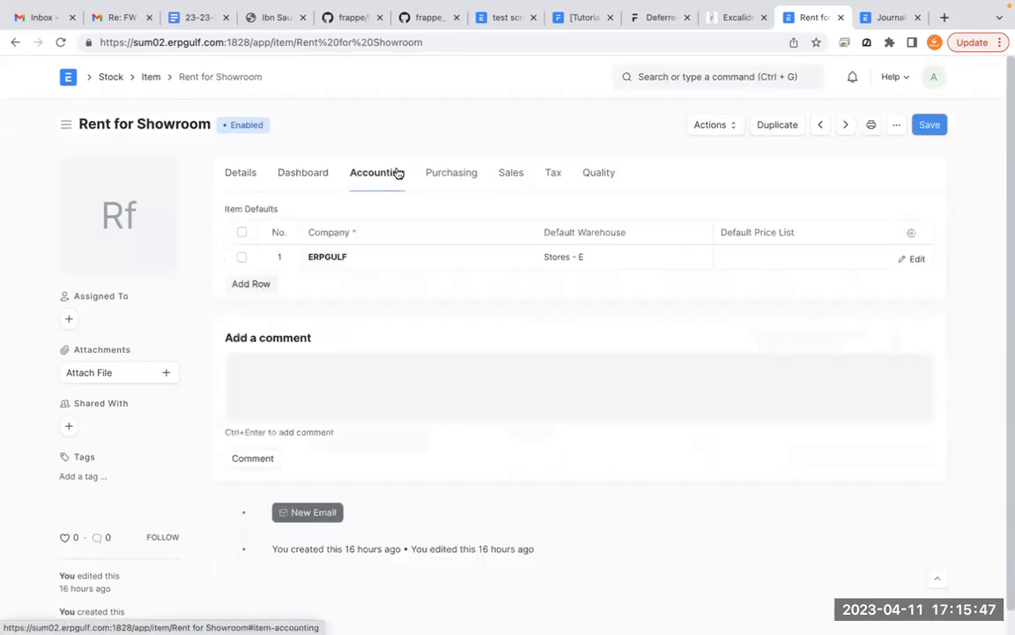
click(455, 175)
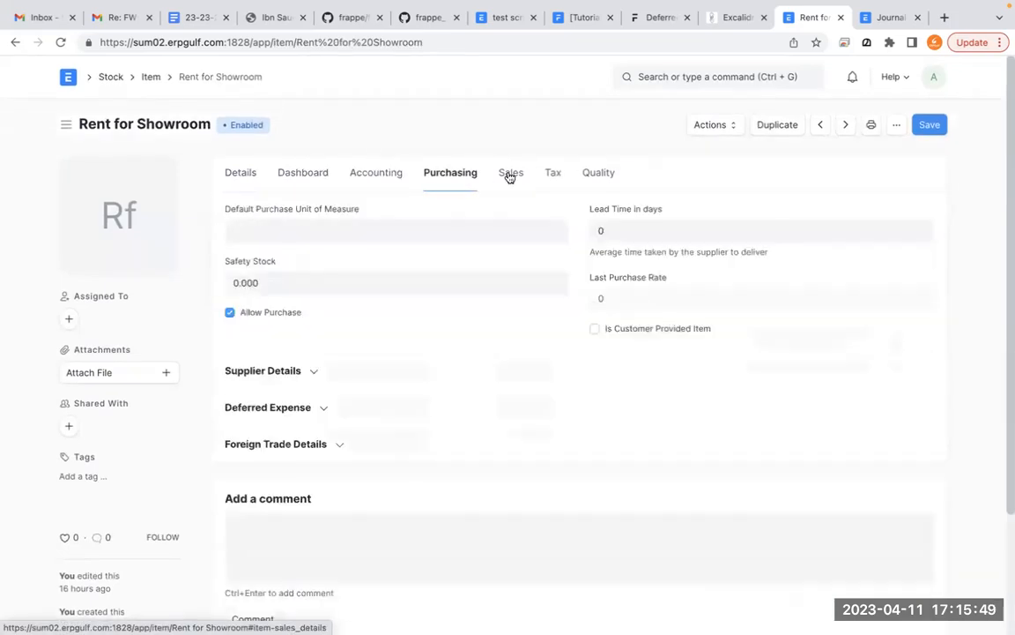
click(509, 175)
click(444, 179)
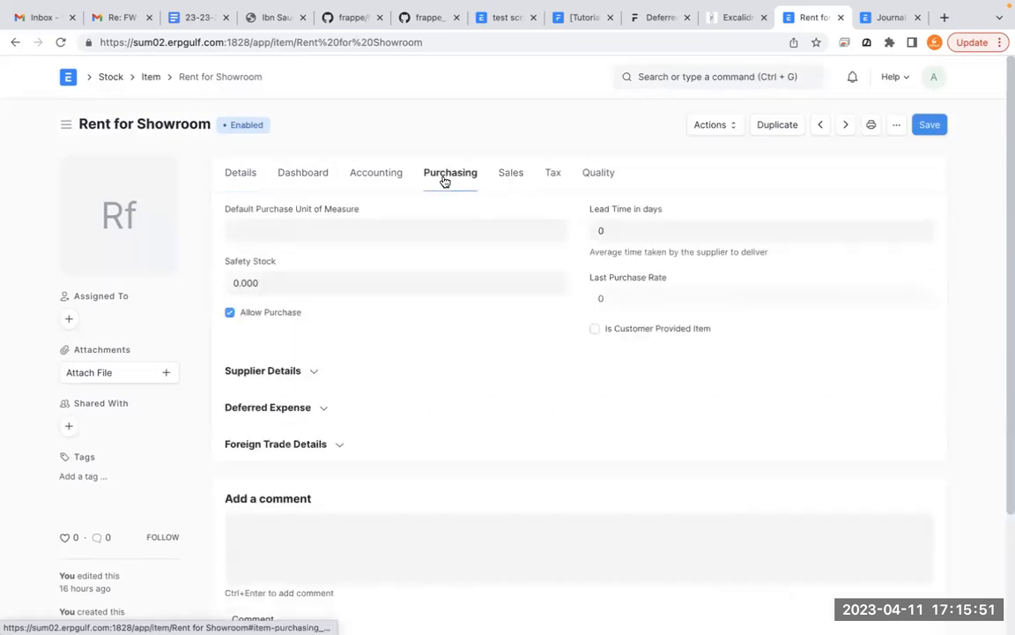
click(326, 414)
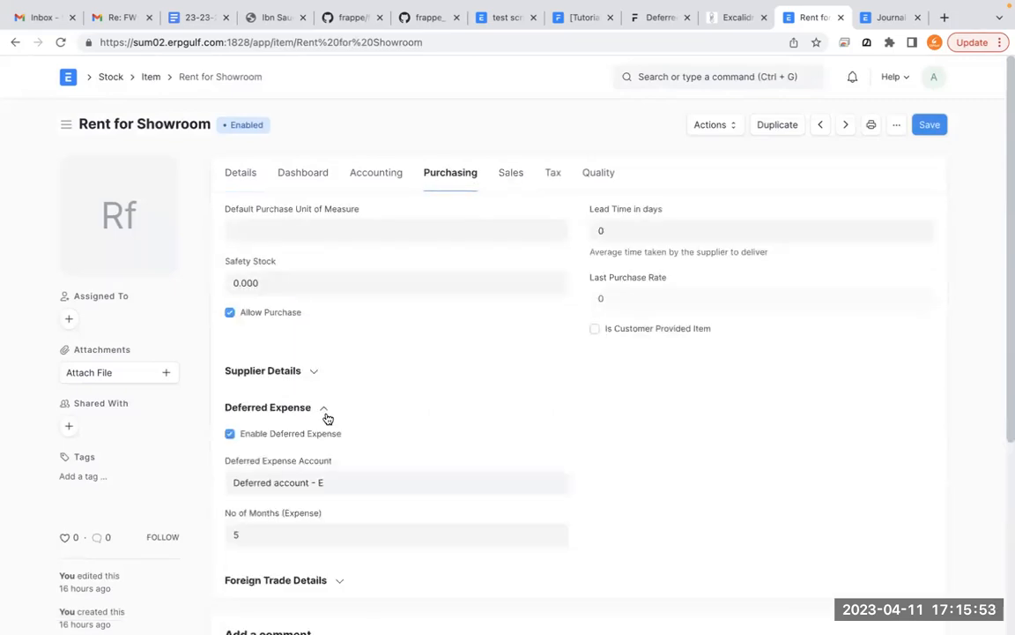
scroll(327, 418, down, 1)
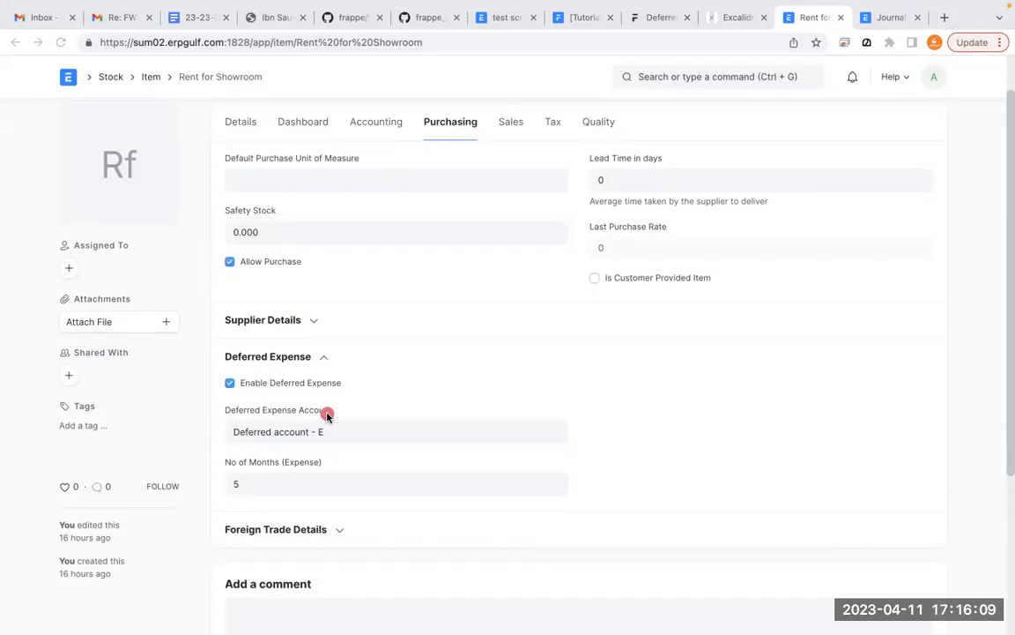
- Draw a freehand circle around the Enable Deferred Expense setting, and clear the drawing
mouse_move(430, 311)
mouse_down()
mouse_move(374, 340)
mouse_move(211, 388)
mouse_move(376, 356)
mouse_move(247, 344)
mouse_up()
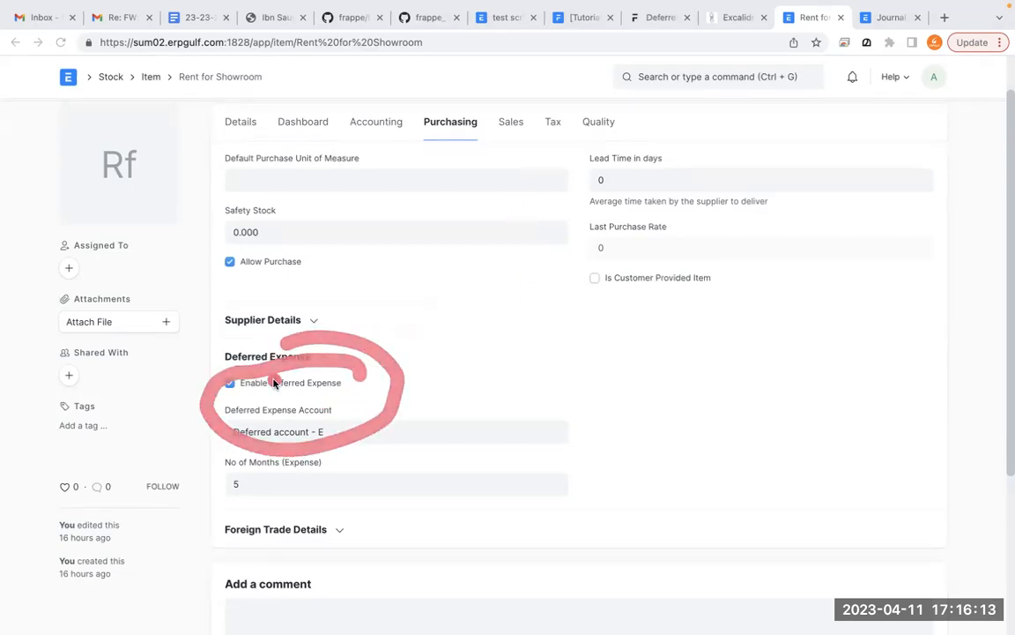
click(574, 329)
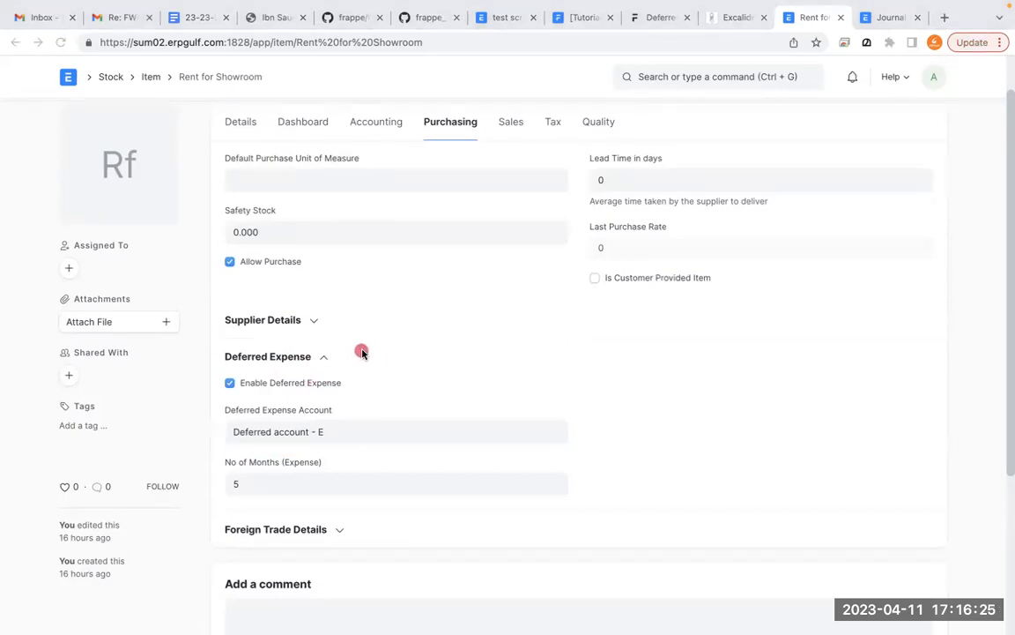
mouse_move(332, 342)
mouse_down()
mouse_move(177, 417)
mouse_move(188, 305)
mouse_up()
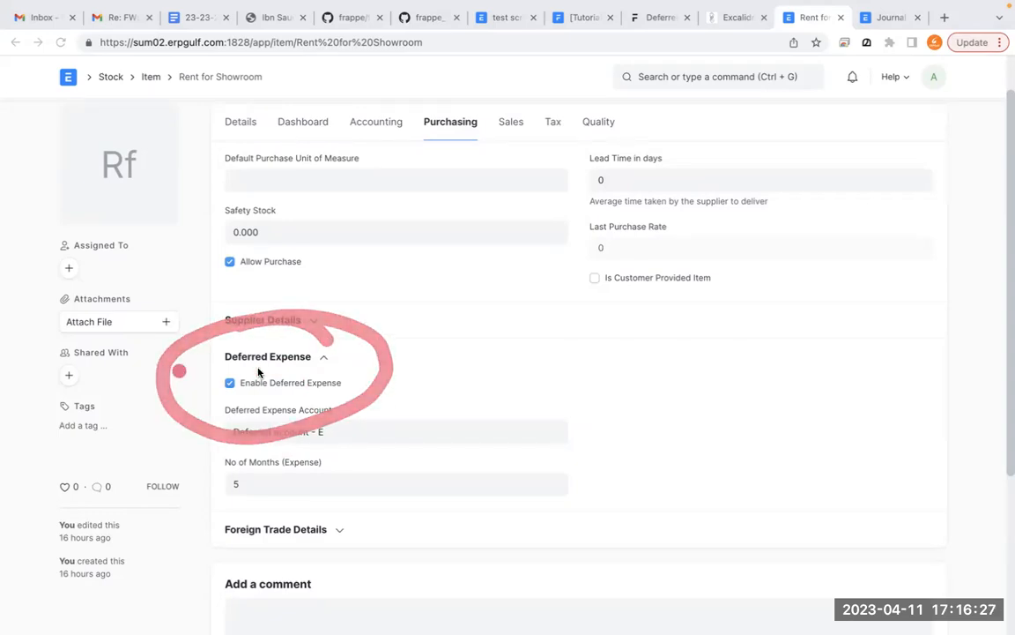
mouse_move(333, 350)
mouse_down()
mouse_move(199, 381)
mouse_move(227, 342)
mouse_move(329, 357)
mouse_up()
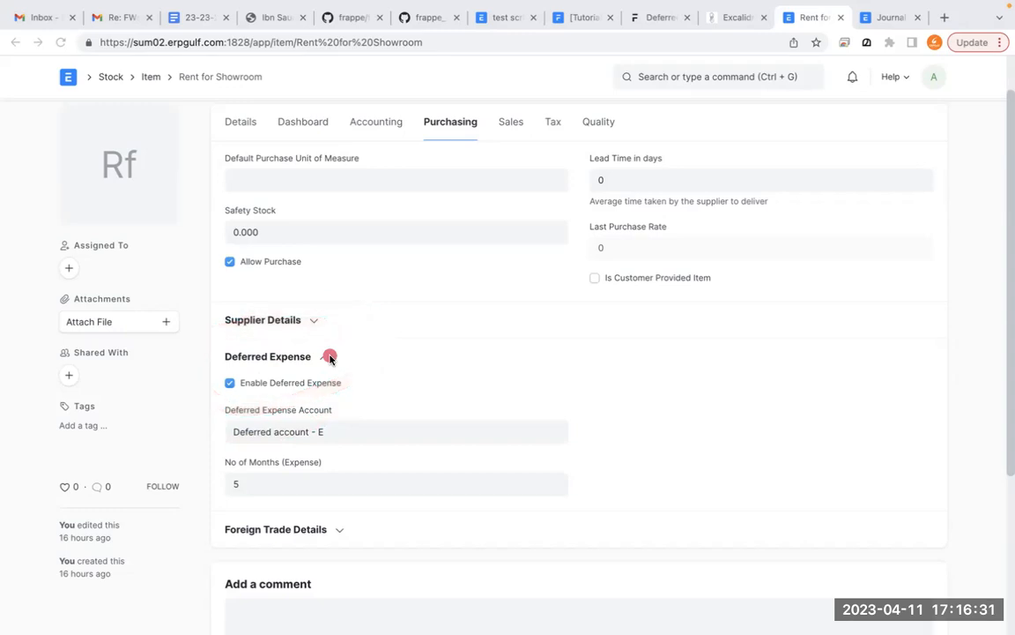
- Switch to the Journal Entry page, search for "chart of acc" and open the Chart of Accounts
click(886, 17)
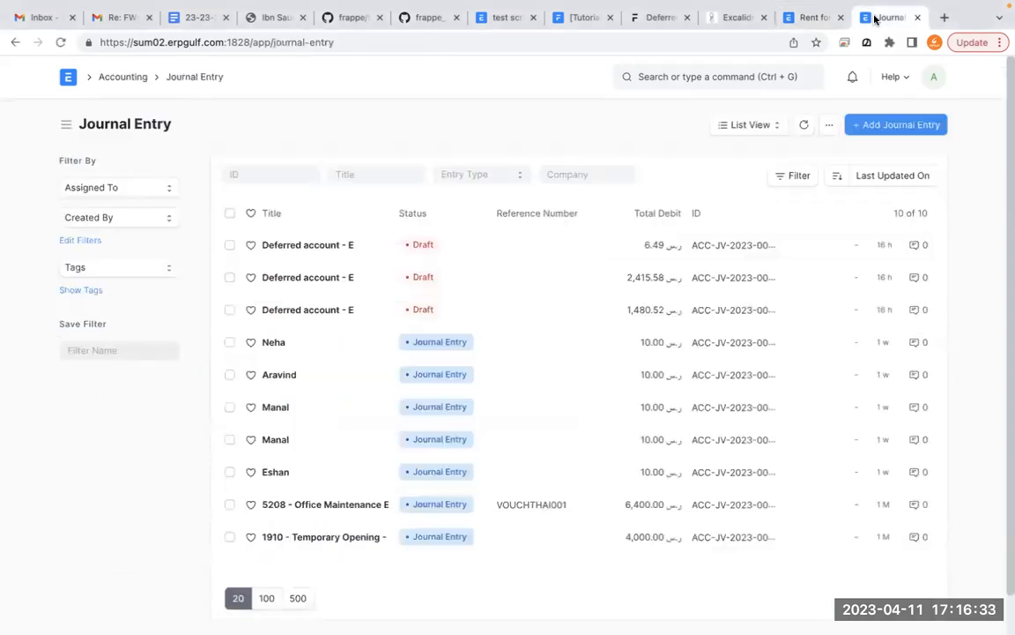
click(789, 75)
text(chart of acc)
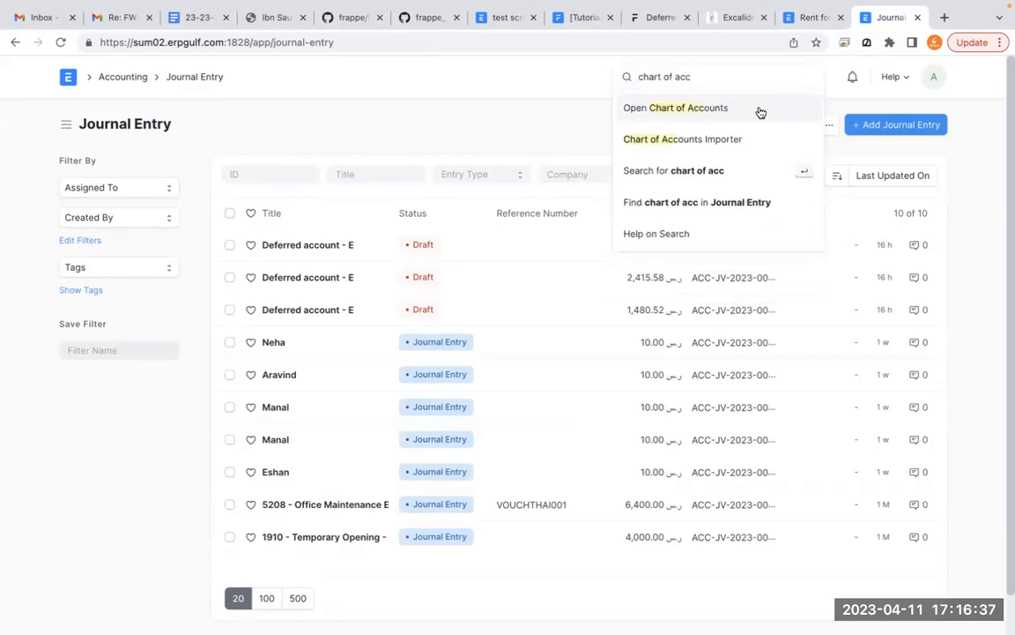
click(760, 112)
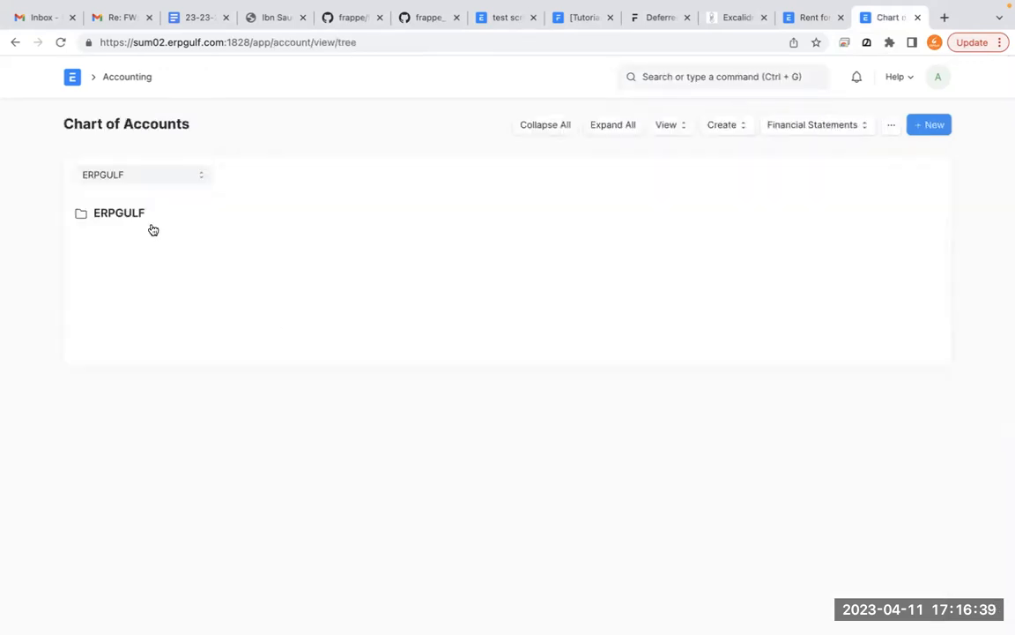
- Expand Application of Funds (Assets) and Current Assets, and mark Deferred account - E with a freehand circle
click(264, 244)
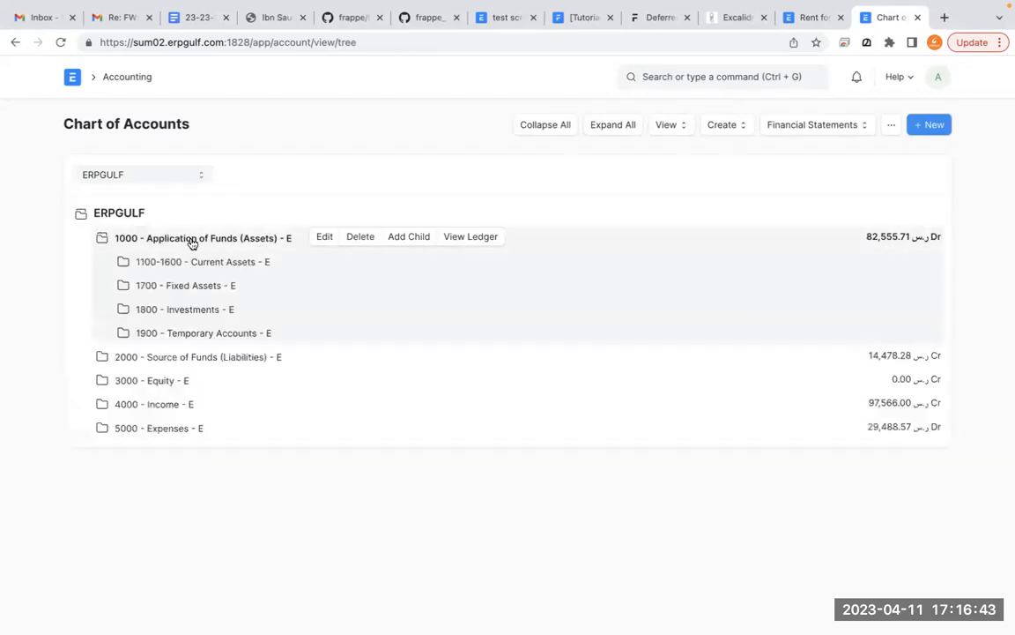
click(207, 264)
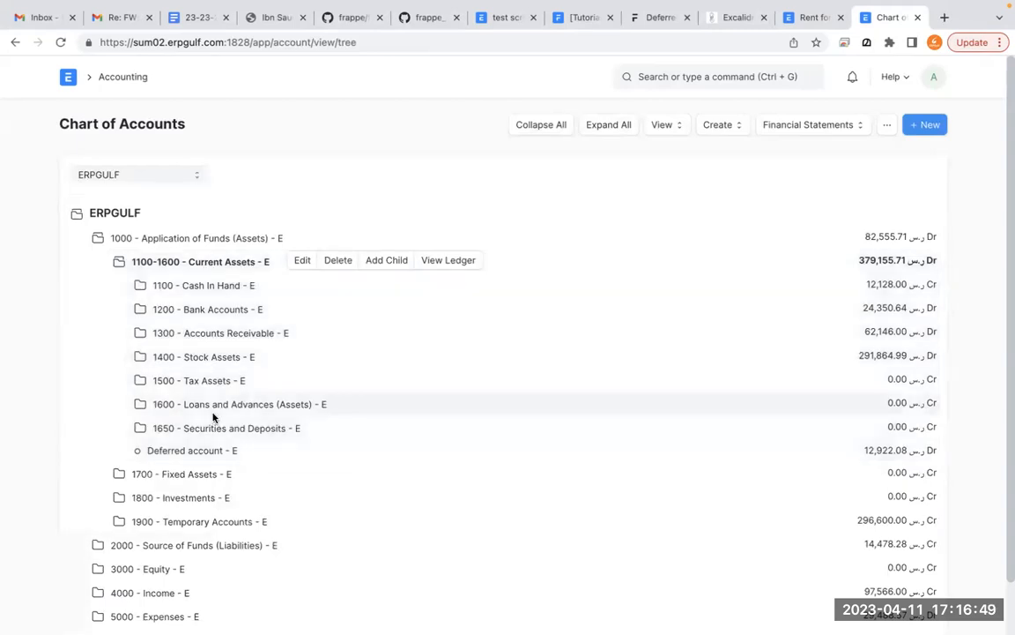
click(226, 264)
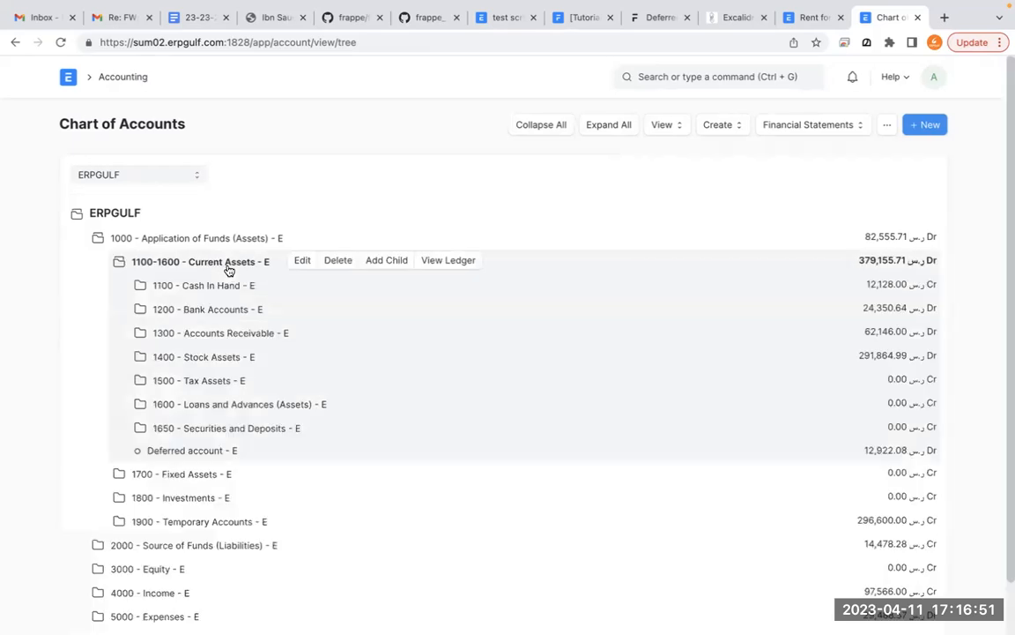
click(183, 457)
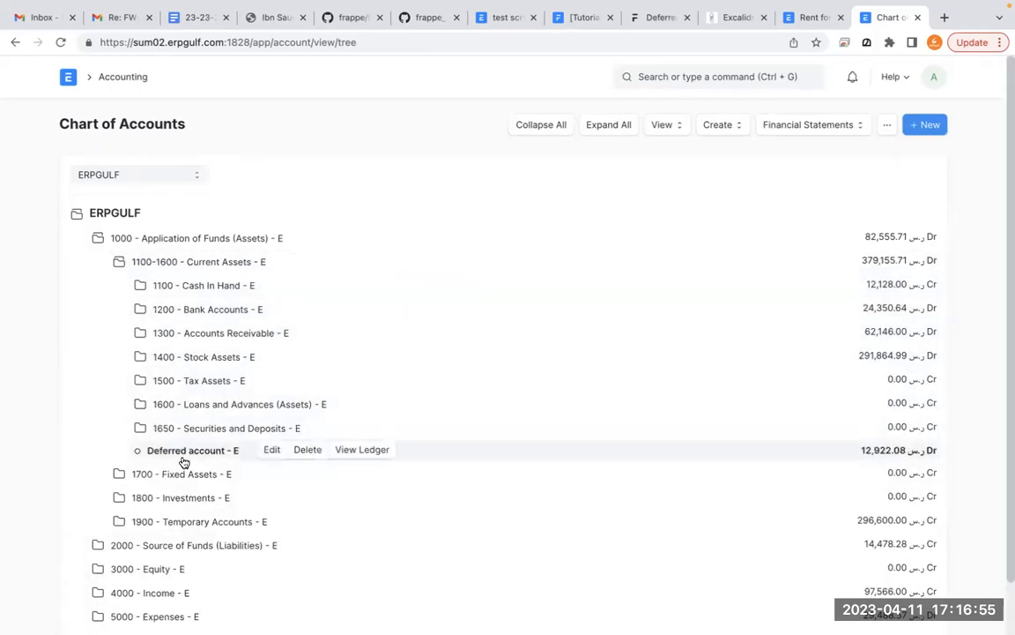
click(184, 458)
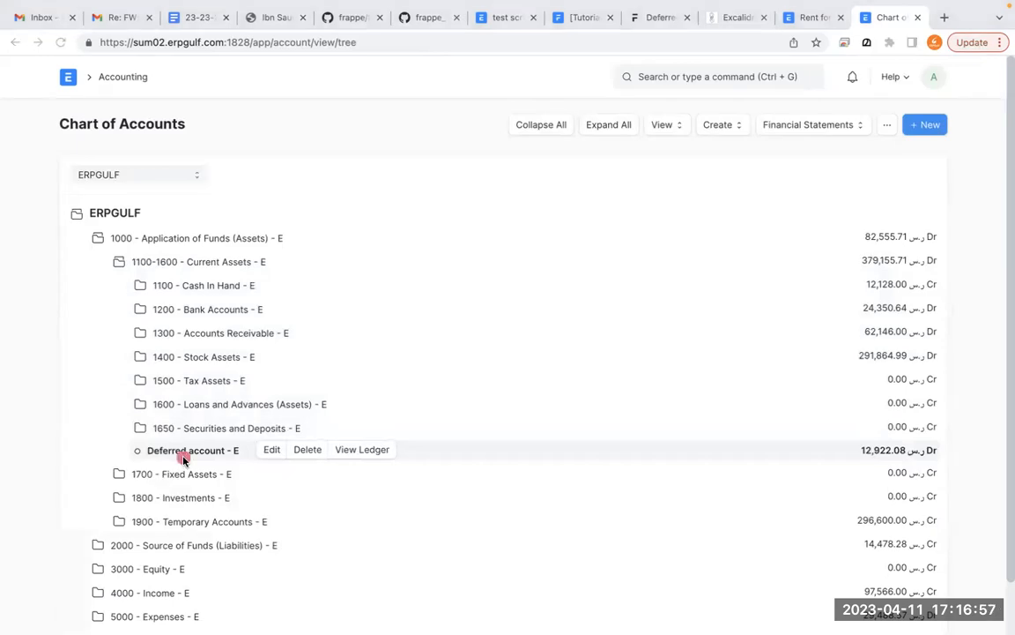
mouse_move(215, 431)
mouse_down()
mouse_move(141, 424)
mouse_move(268, 469)
mouse_up()
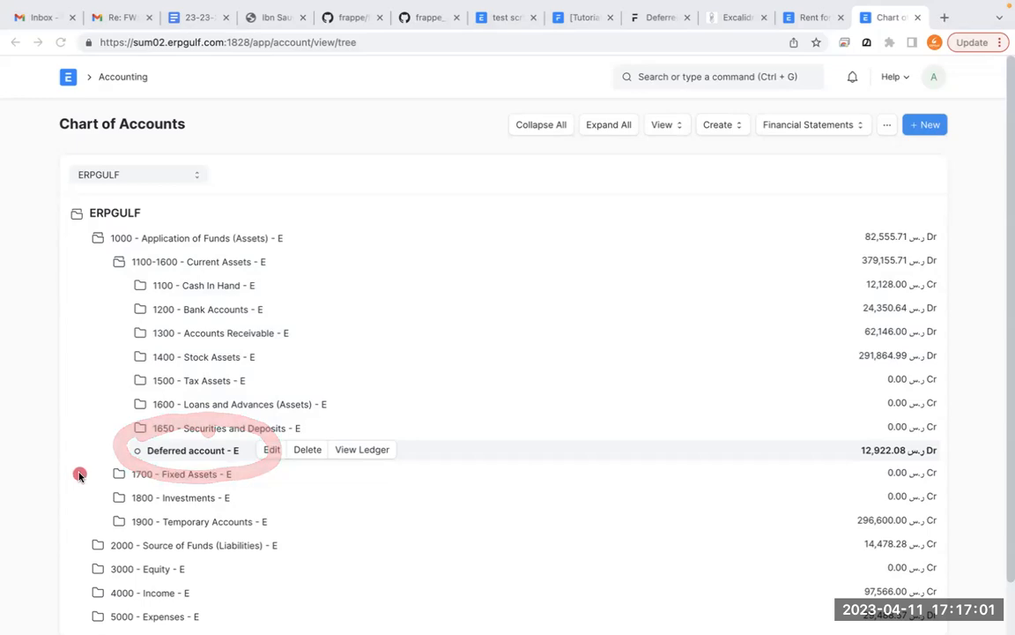
- Return to the Rent for Showroom item and try to save it with No of Months (Expense) set to 12
click(820, 21)
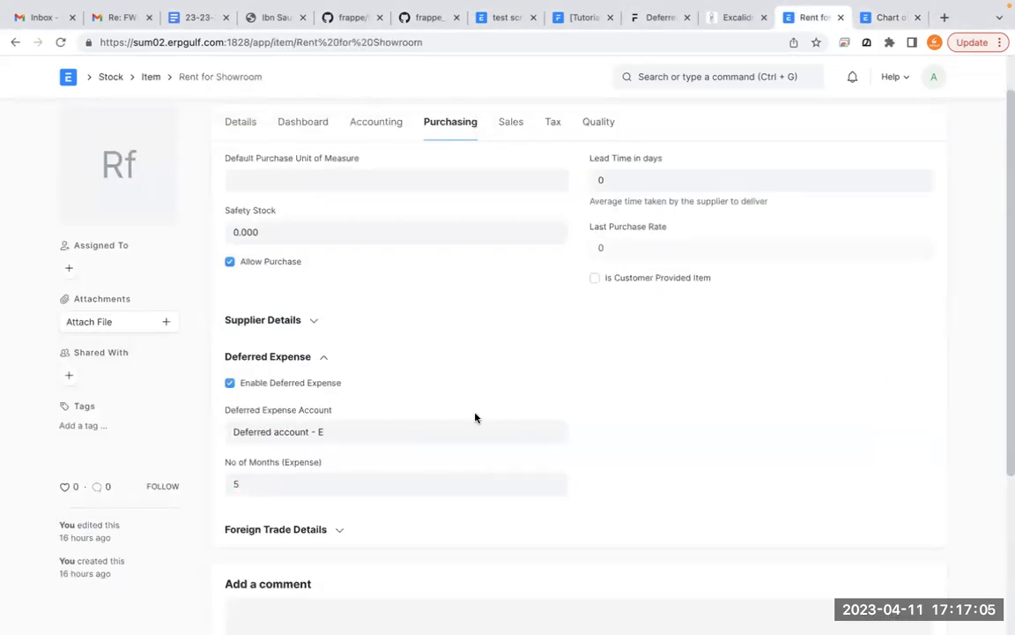
click(424, 424)
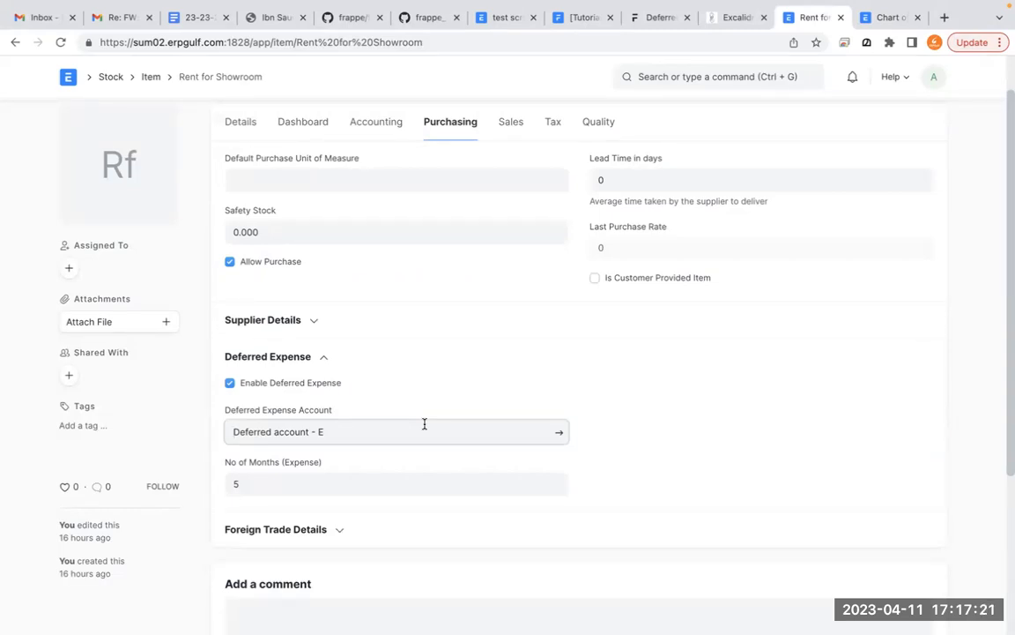
click(369, 486)
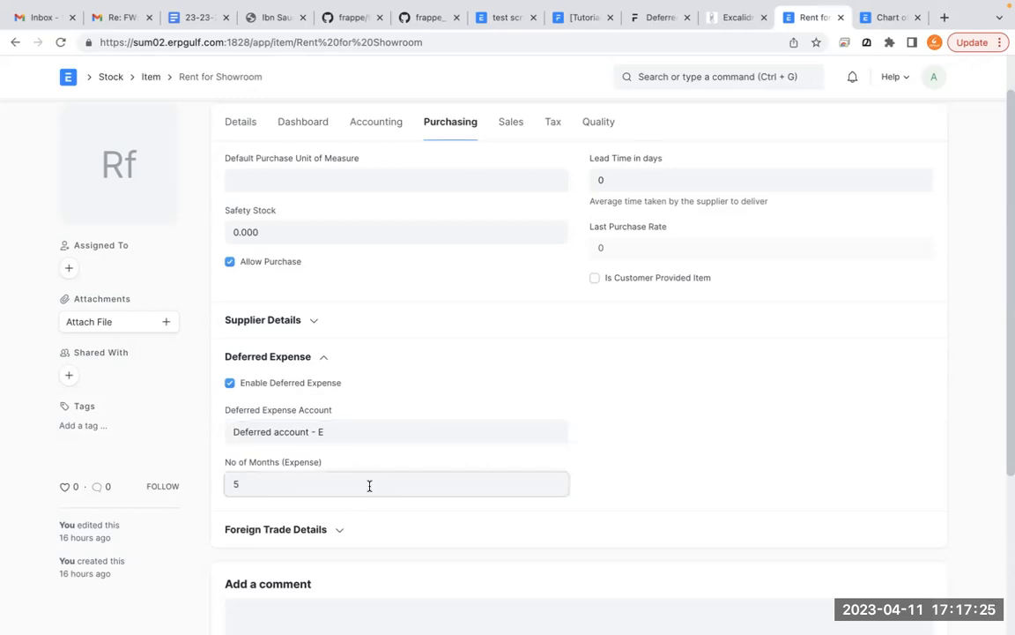
key(BackSpace)
text(12)
click(625, 442)
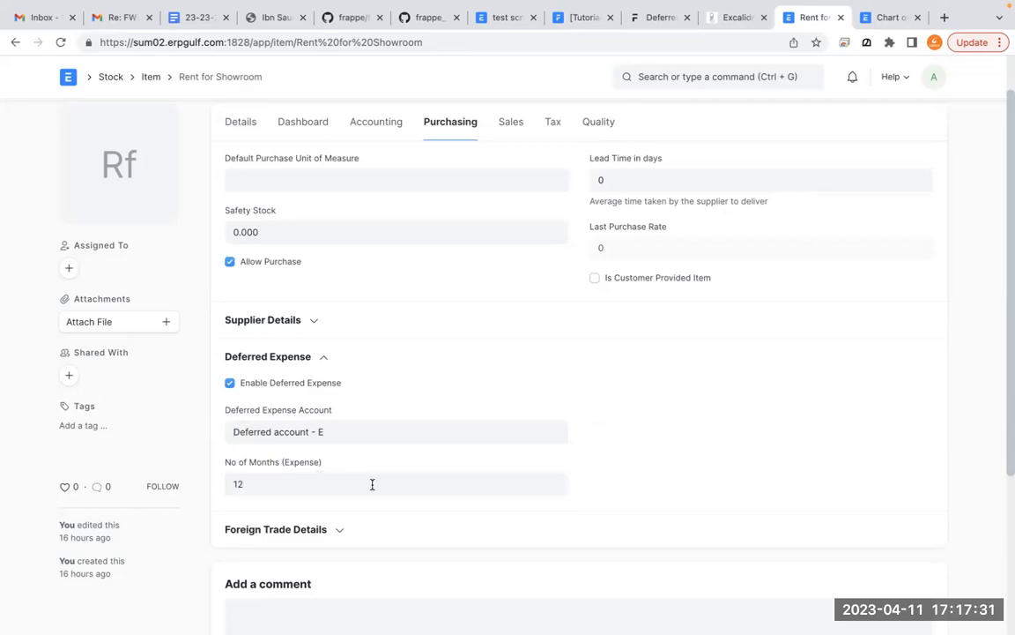
scroll(372, 484, up, 1)
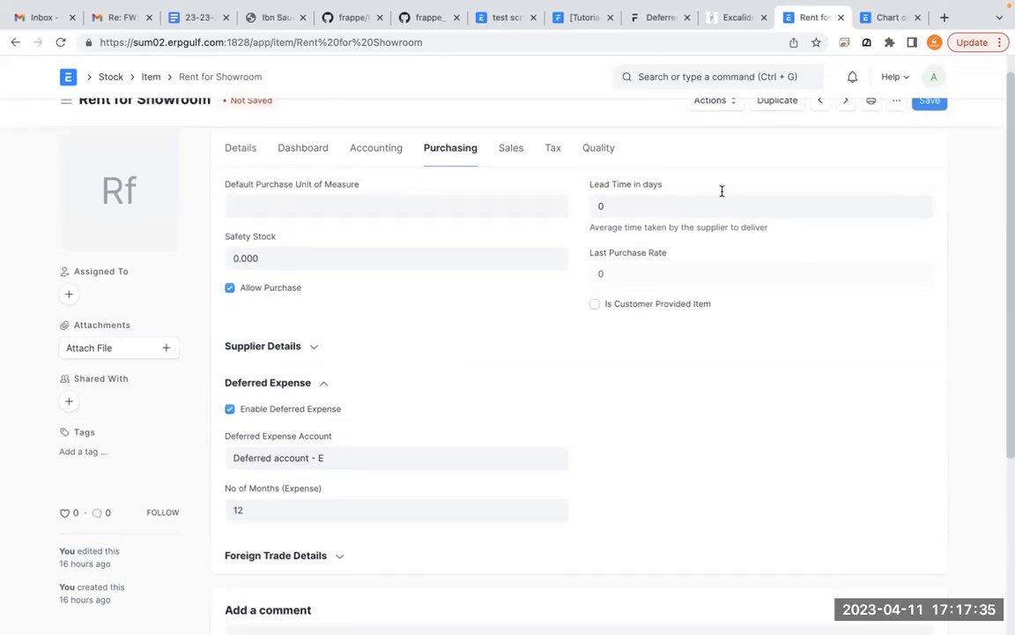
click(929, 103)
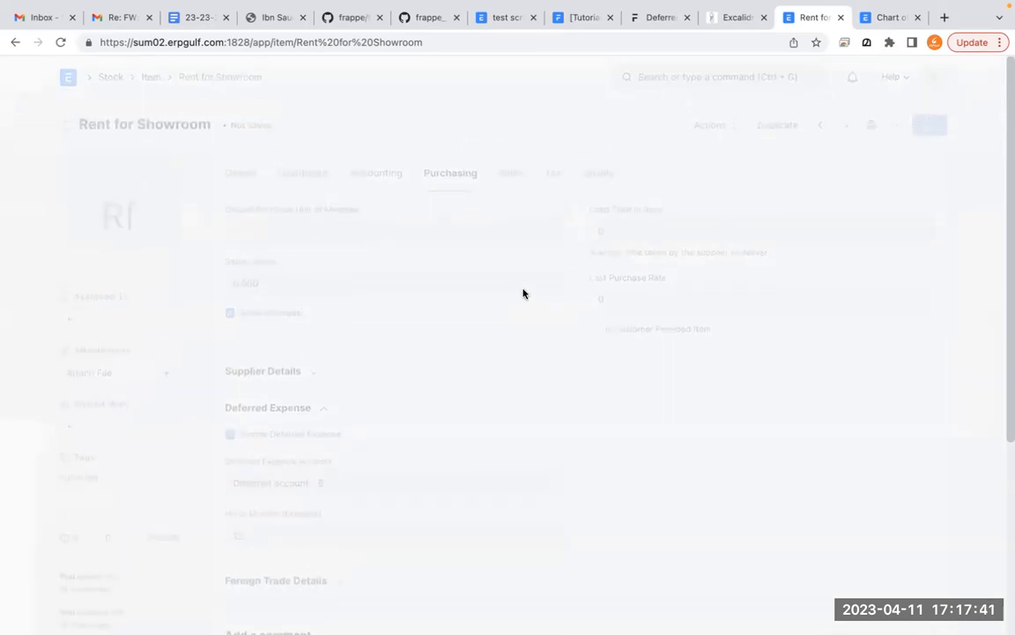
- Reload the Rent for Showroom item, discarding unsaved changes, and expand its Deferred Expense settings under Purchasing
click(61, 41)
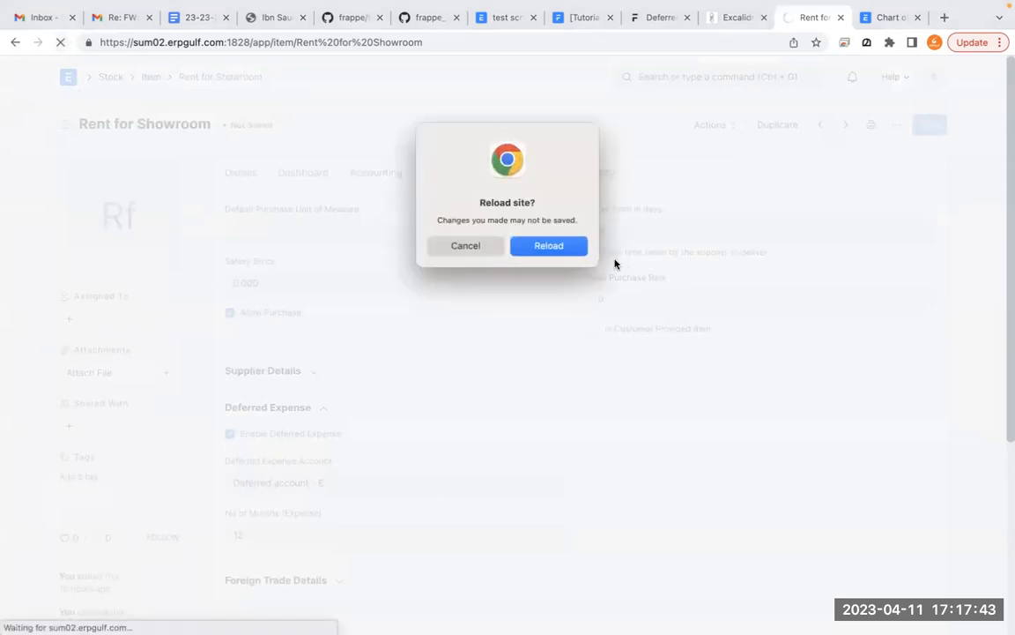
click(548, 249)
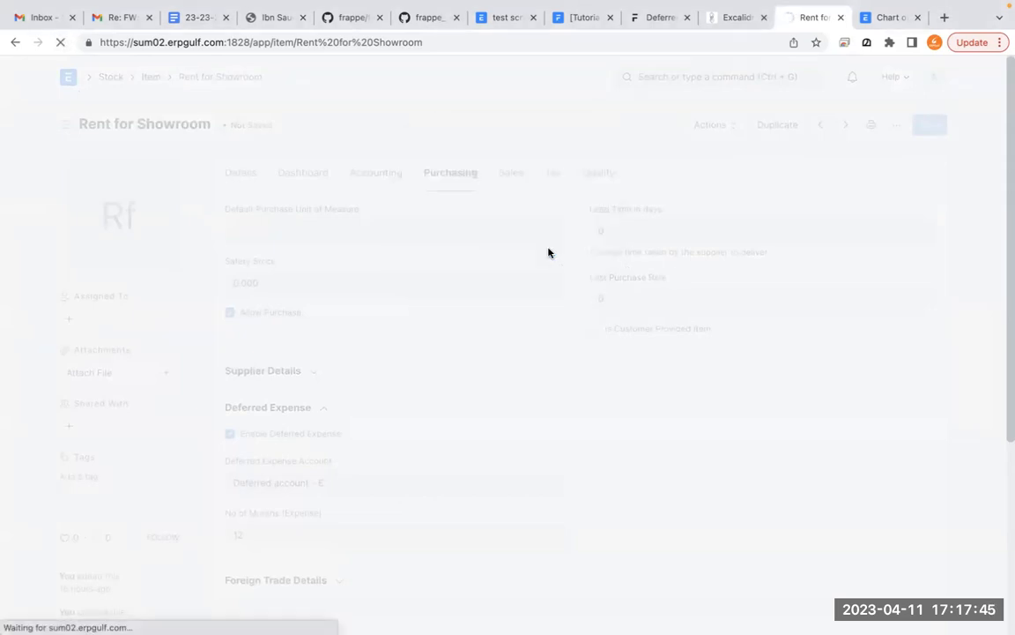
scroll(548, 252, down, 2)
scroll(549, 251, up, 2)
scroll(548, 251, down, 1)
scroll(548, 251, up, 1)
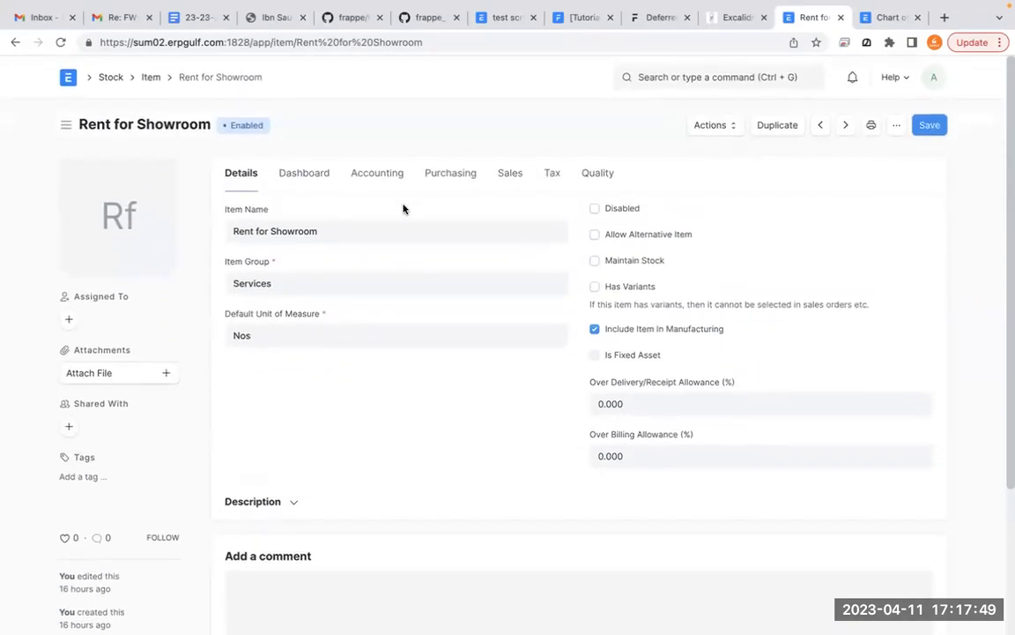
click(392, 180)
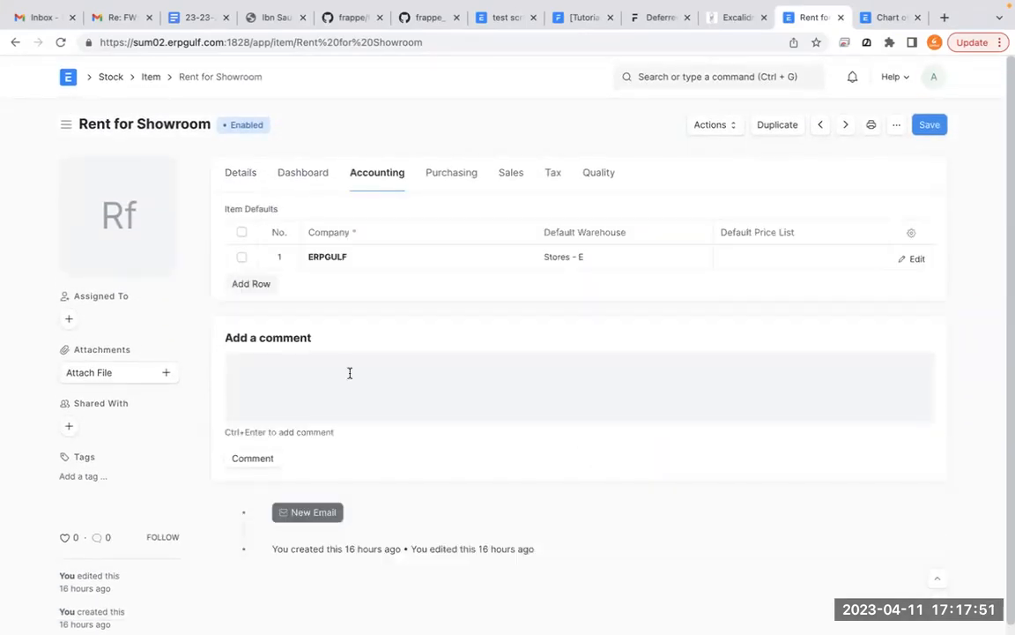
click(445, 180)
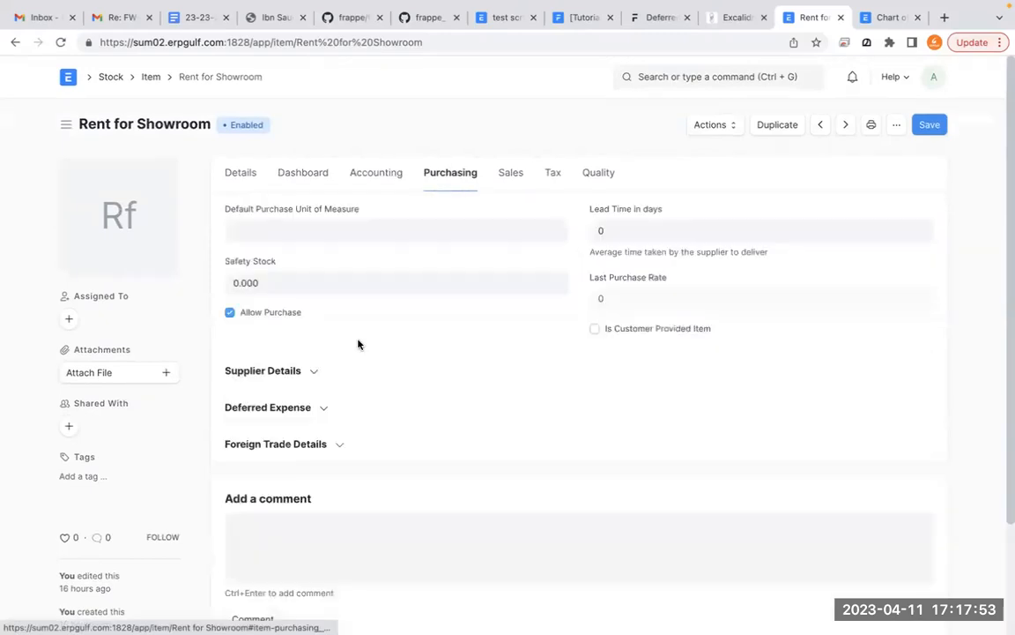
click(306, 374)
click(308, 371)
click(313, 409)
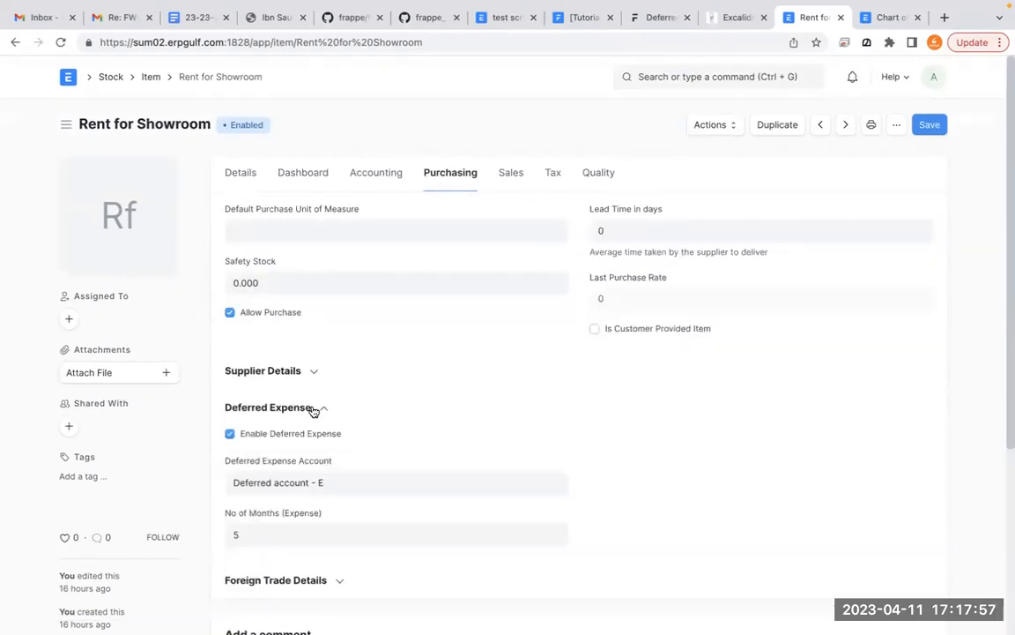
- Set No of Months (Expense) to 12 in the deferred expense settings and save the item
scroll(313, 408, down, 1)
click(274, 480)
key(BackSpace)
text(12)
click(783, 381)
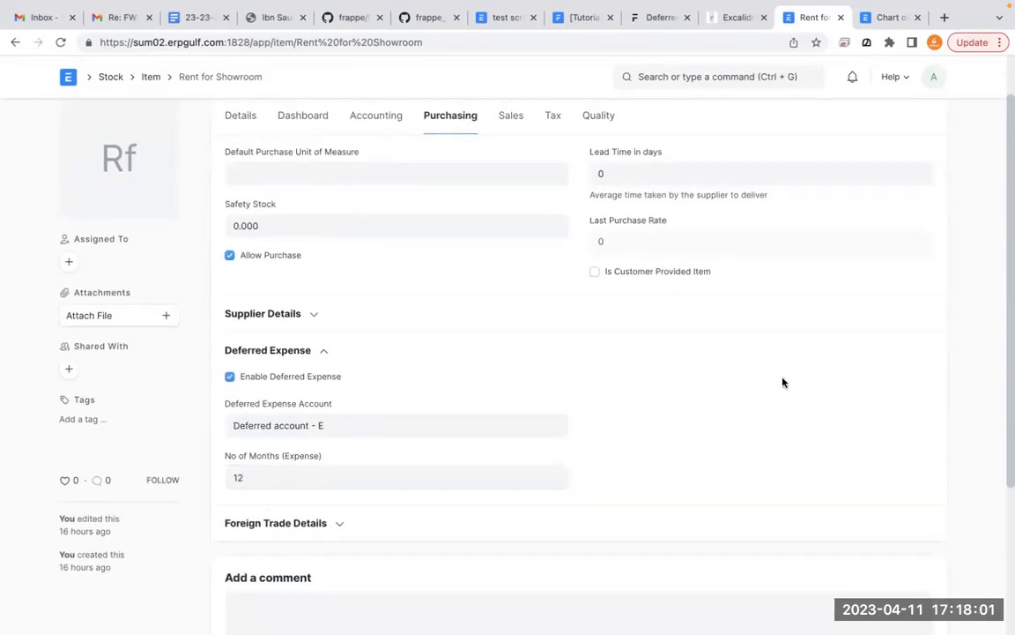
click(930, 126)
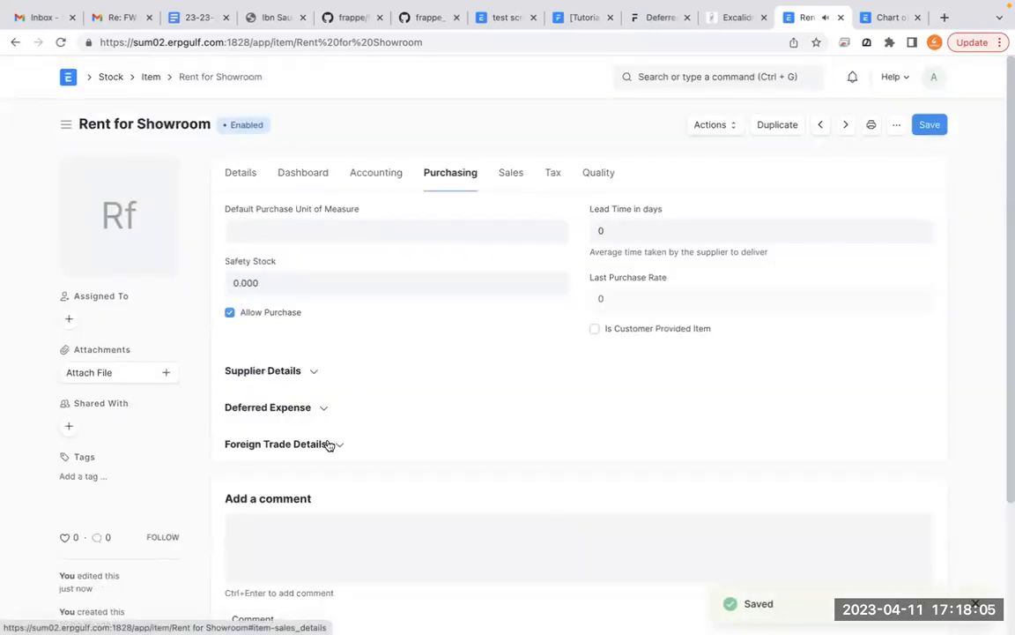
- Review the saved item's Accounting, Purchasing, Dashboard and Details sections, ending on its accounting defaults
click(381, 171)
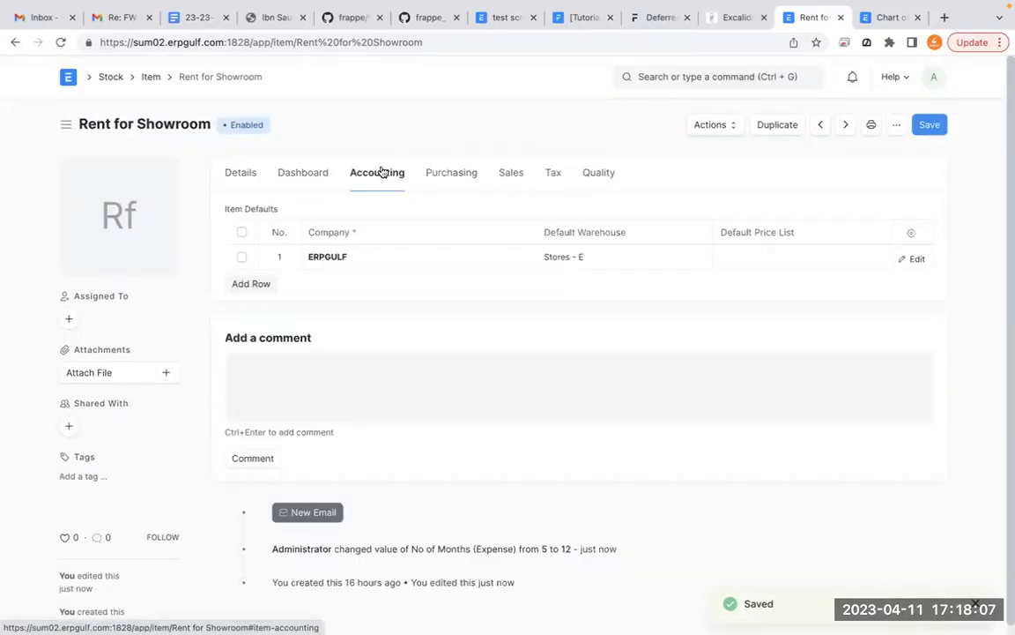
click(469, 175)
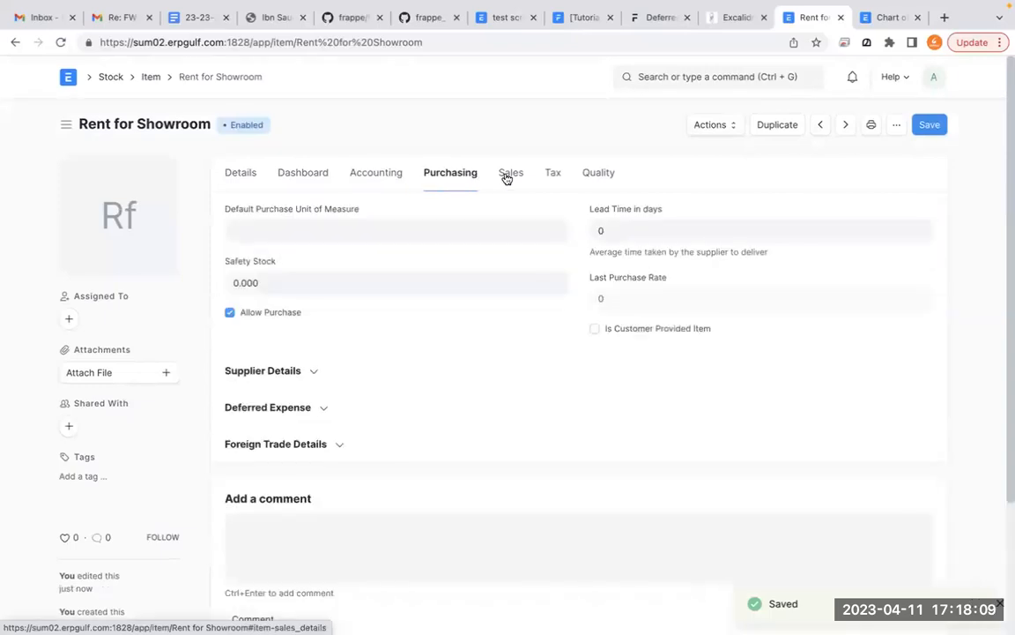
click(303, 176)
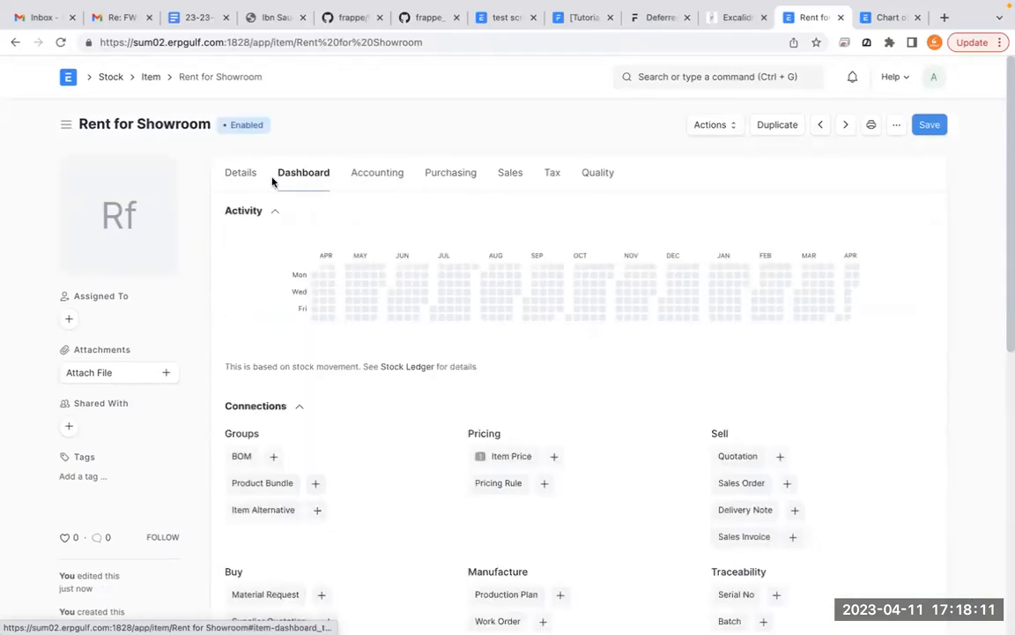
click(255, 180)
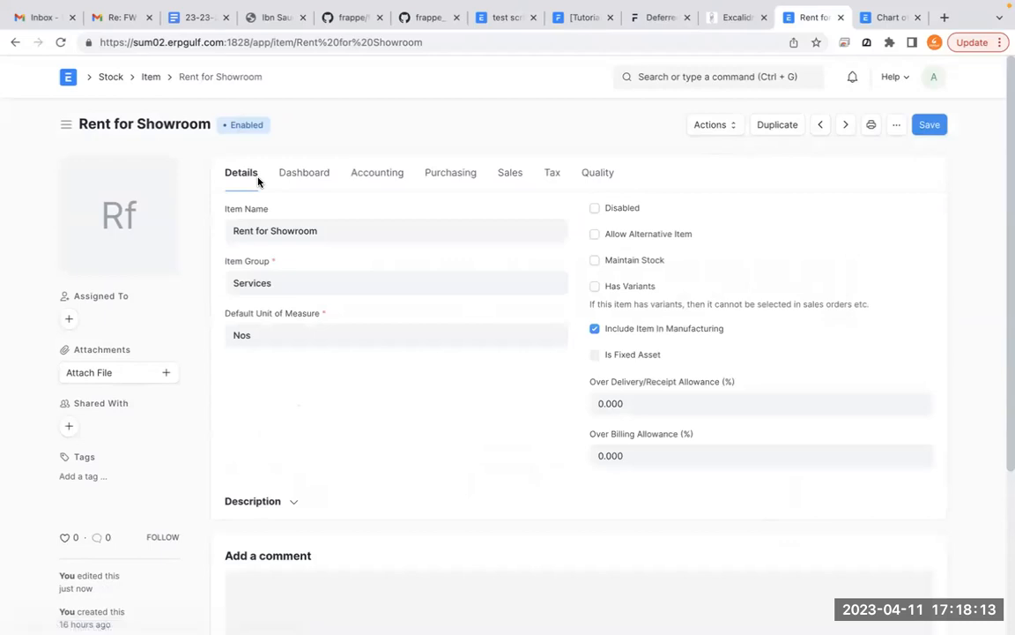
click(388, 176)
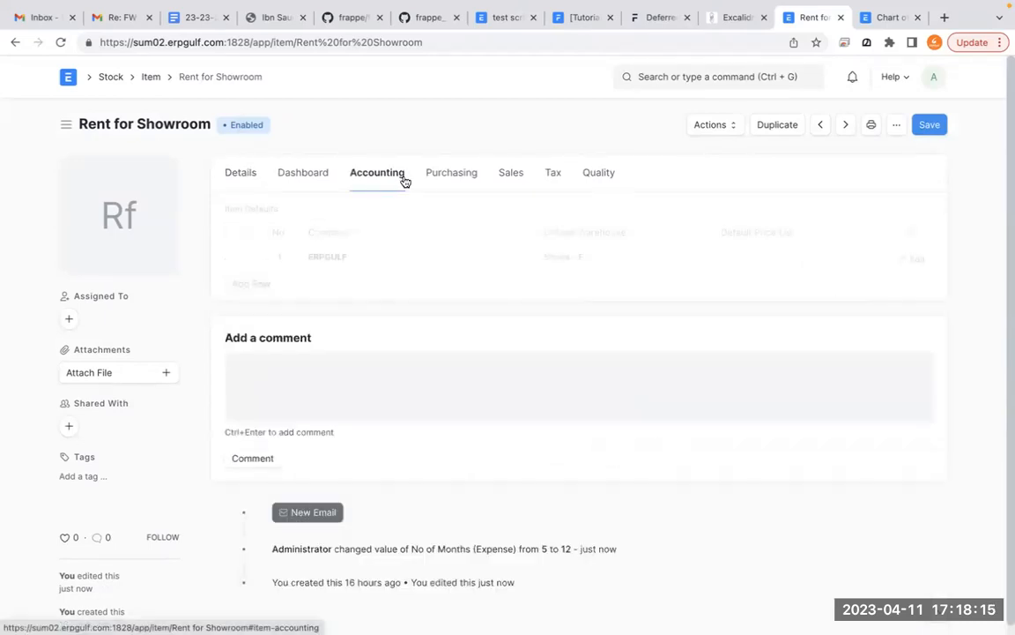
- Review the Rent for Showroom item's Sales and Purchasing sections, expanding its Supplier Details and Deferred Expense settings
click(513, 177)
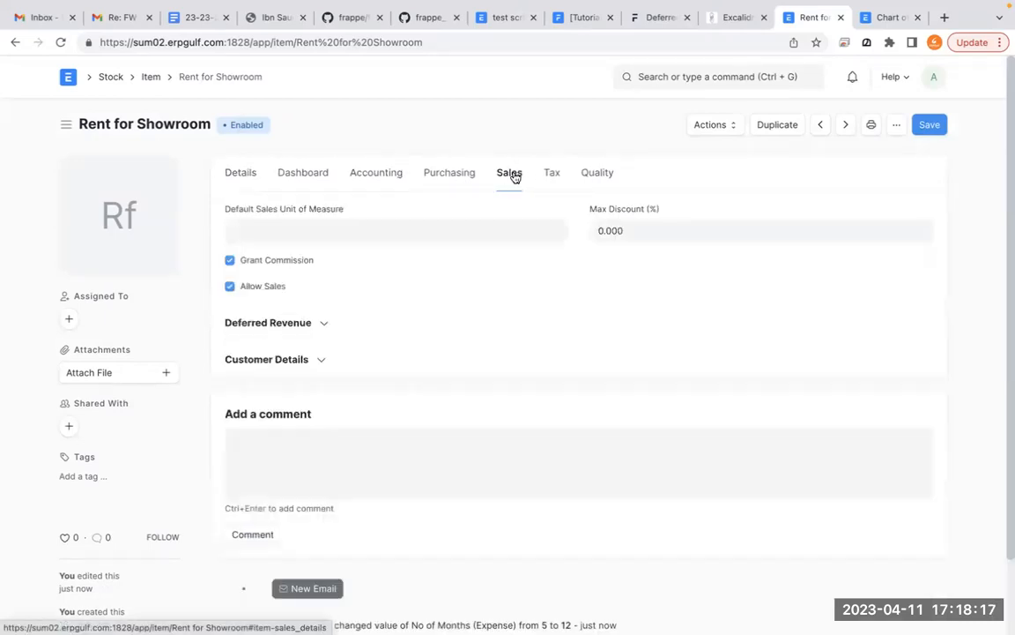
click(452, 176)
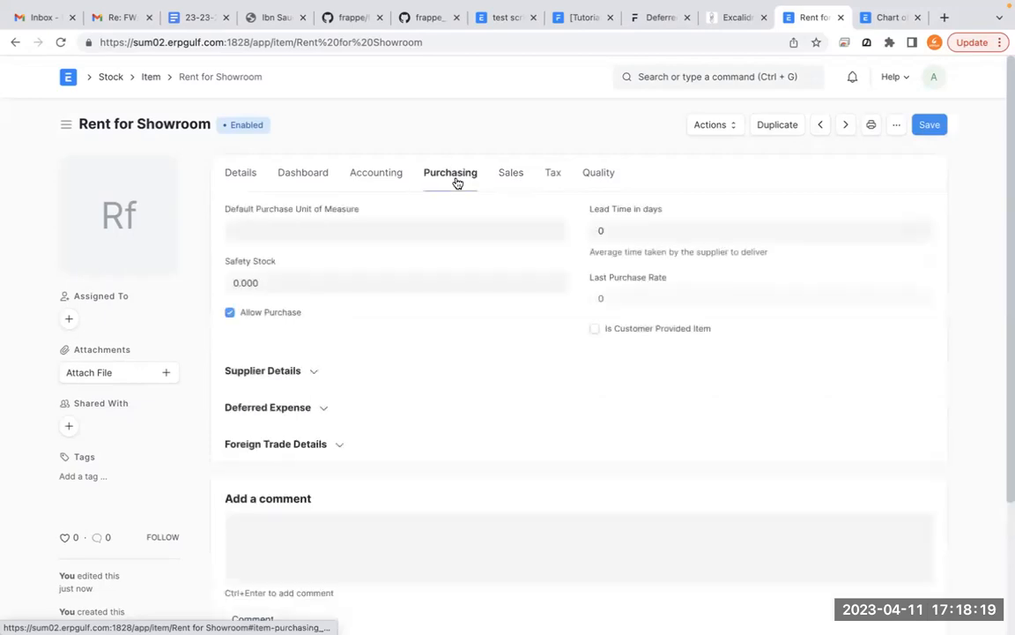
click(315, 377)
click(315, 378)
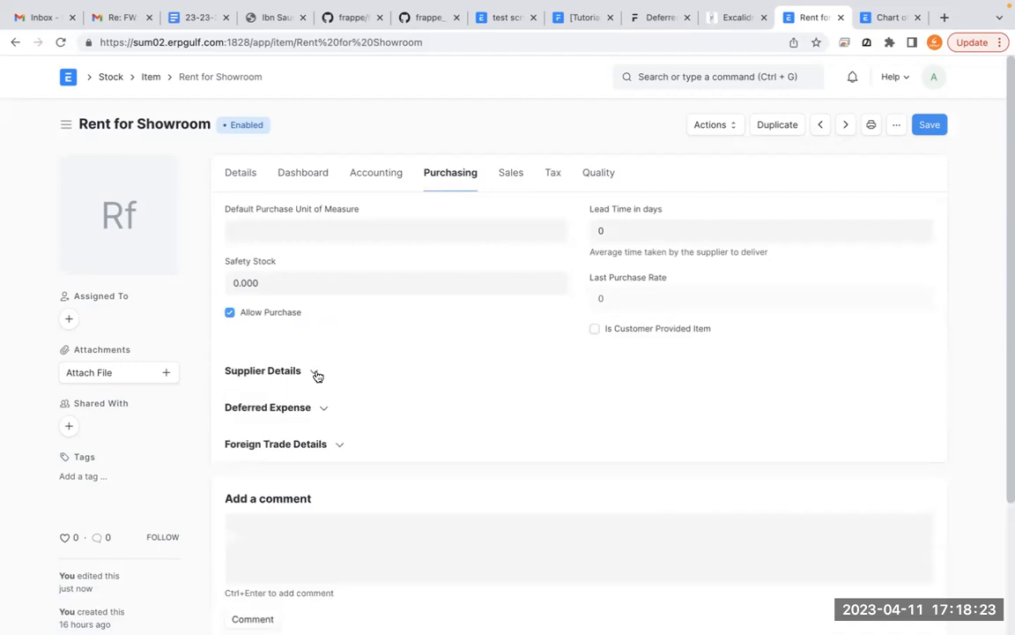
click(316, 406)
scroll(312, 407, down, 5)
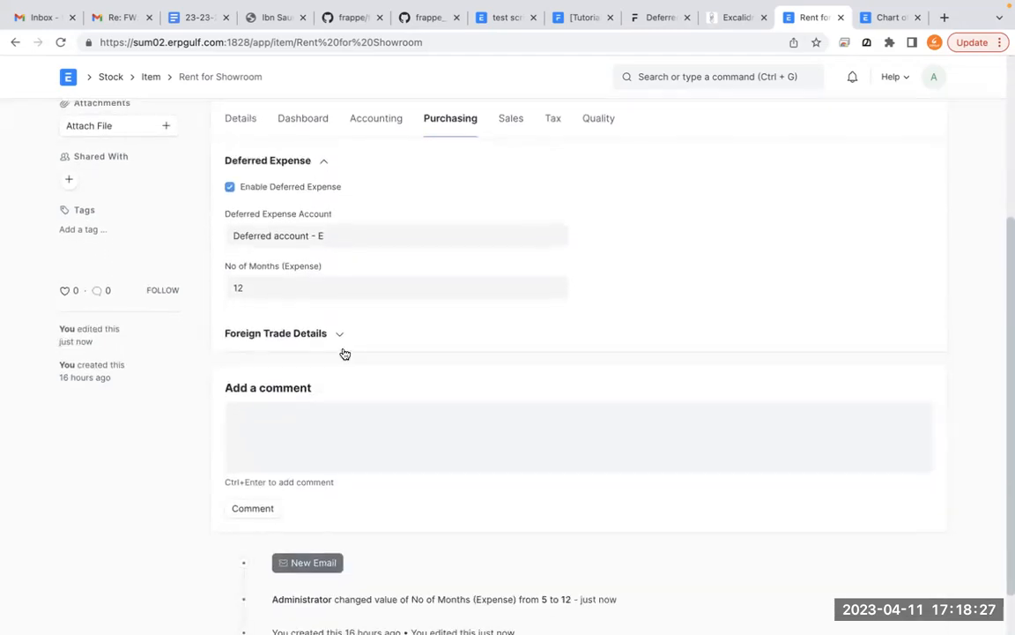
scroll(344, 353, up, 3)
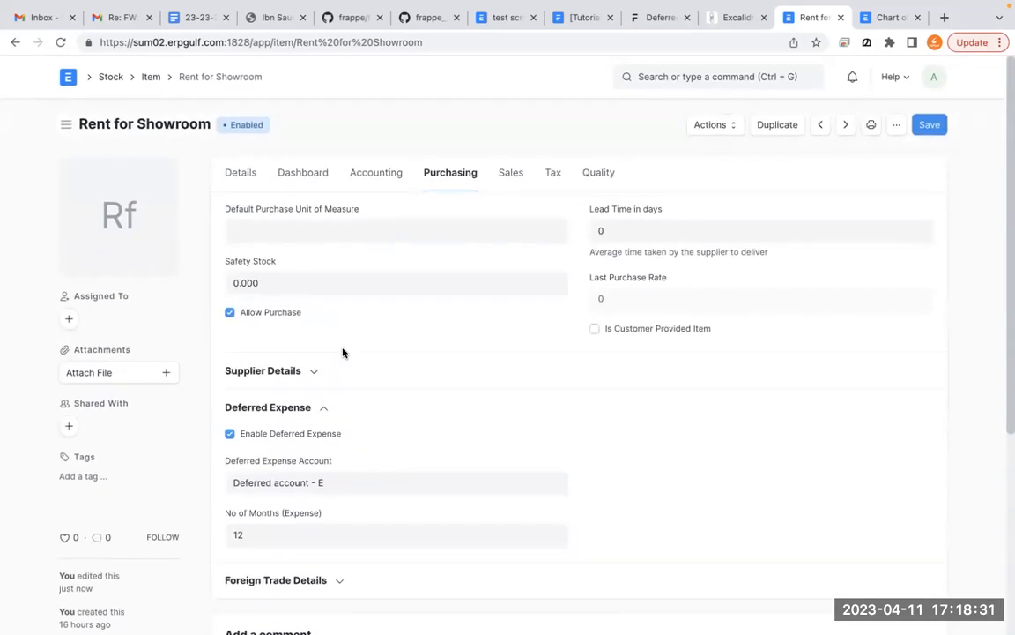
- Find the Purchase Invoice list, start a new purchase invoice and select the fourth suggested supplier
click(671, 79)
text(pur)
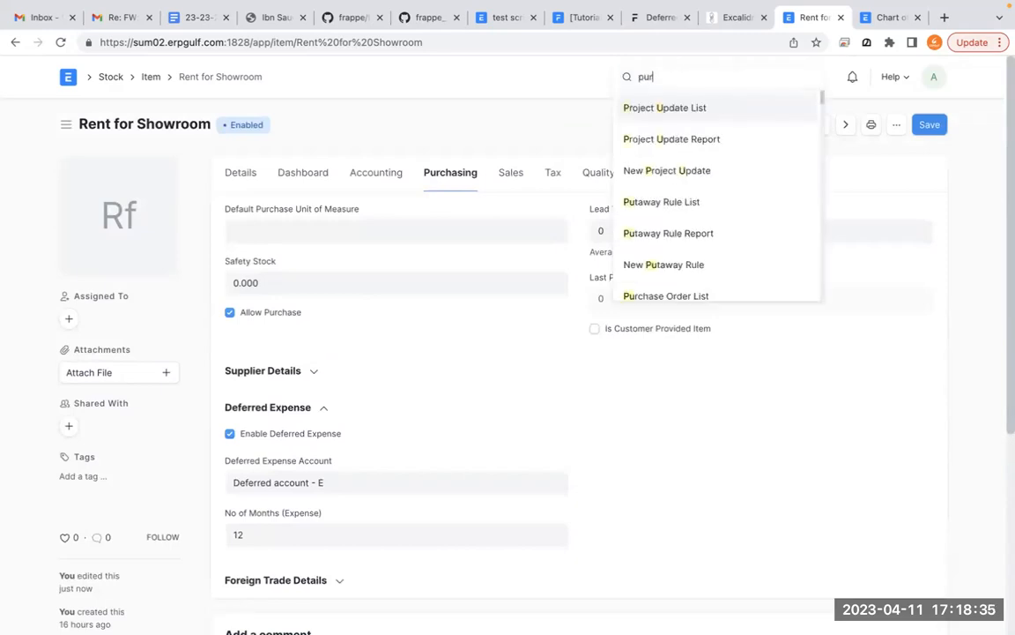
text(chase inv)
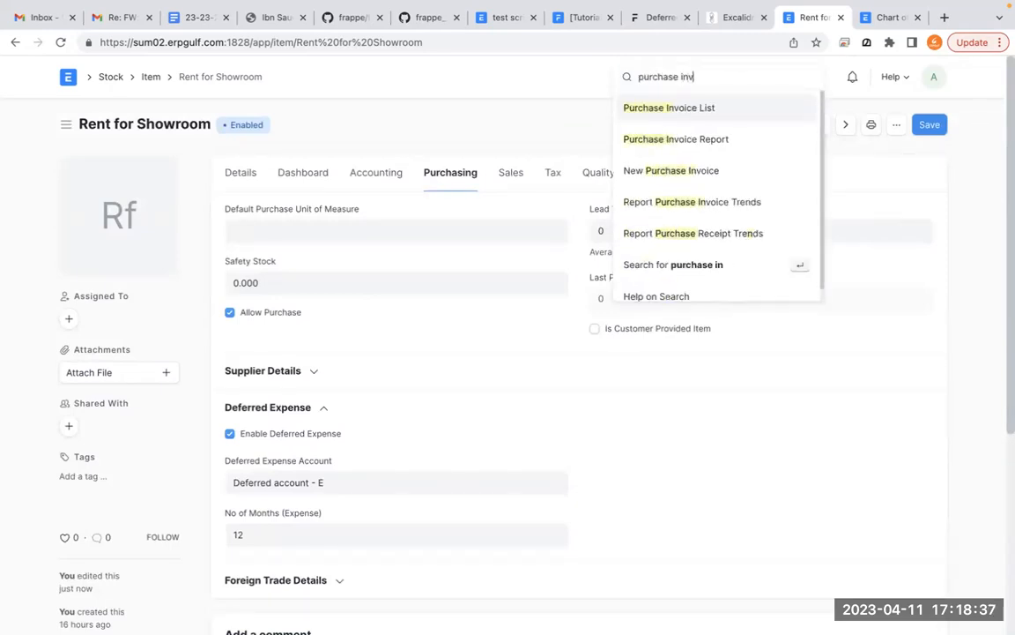
click(668, 109)
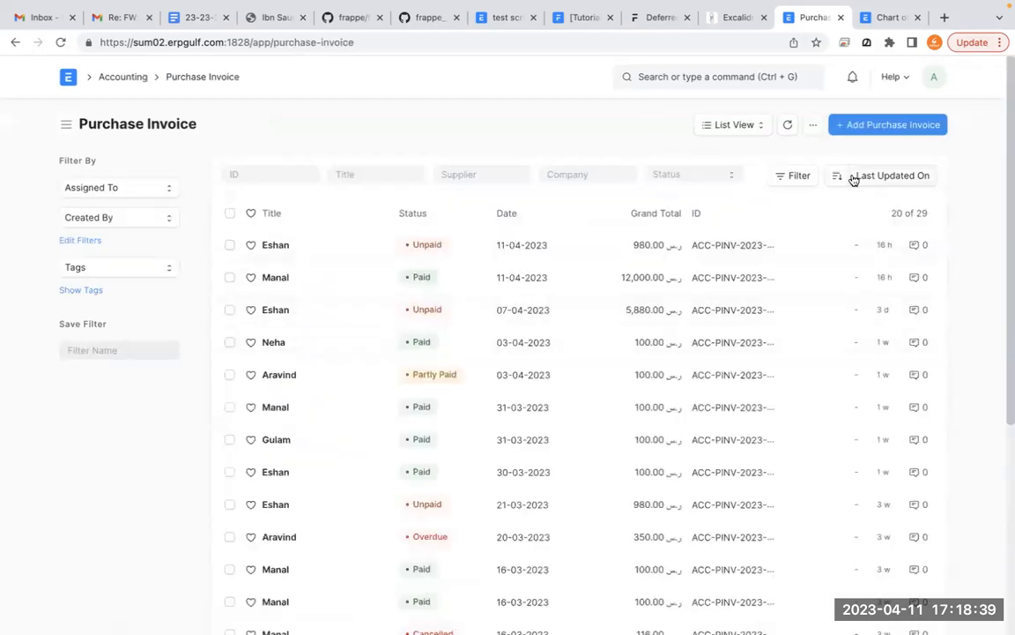
click(889, 128)
click(405, 289)
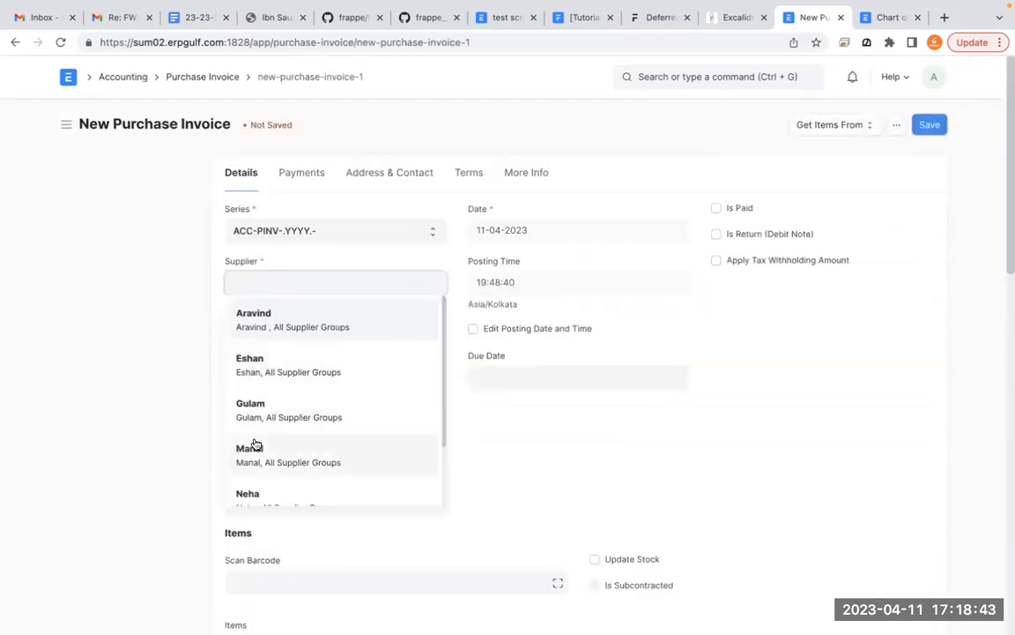
click(252, 446)
- Add Rent for Showroom as the first item row of the purchase invoice
scroll(470, 442, down, 5)
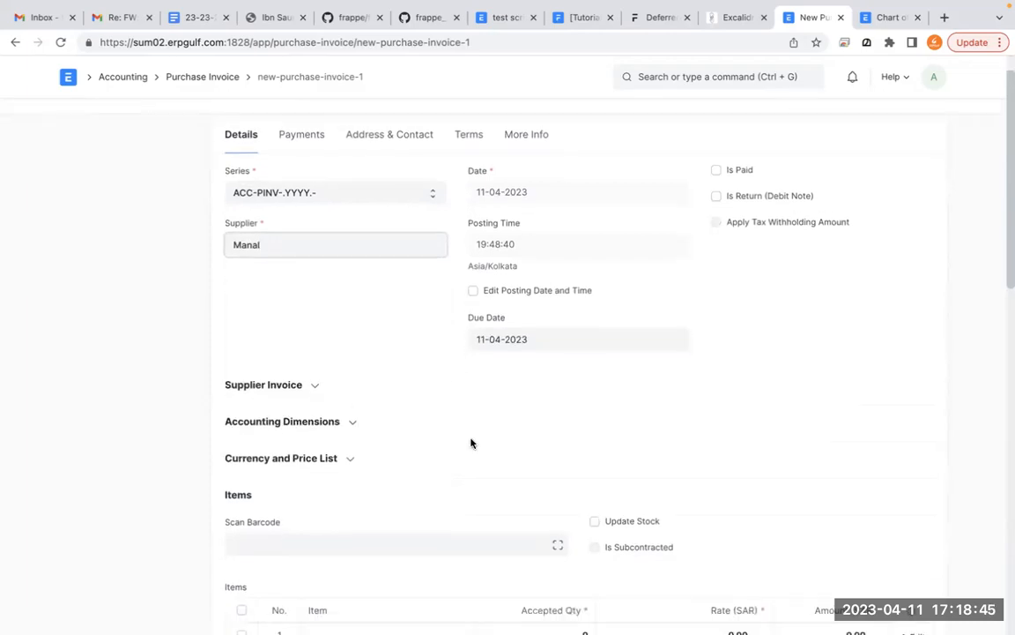
click(434, 425)
text(show)
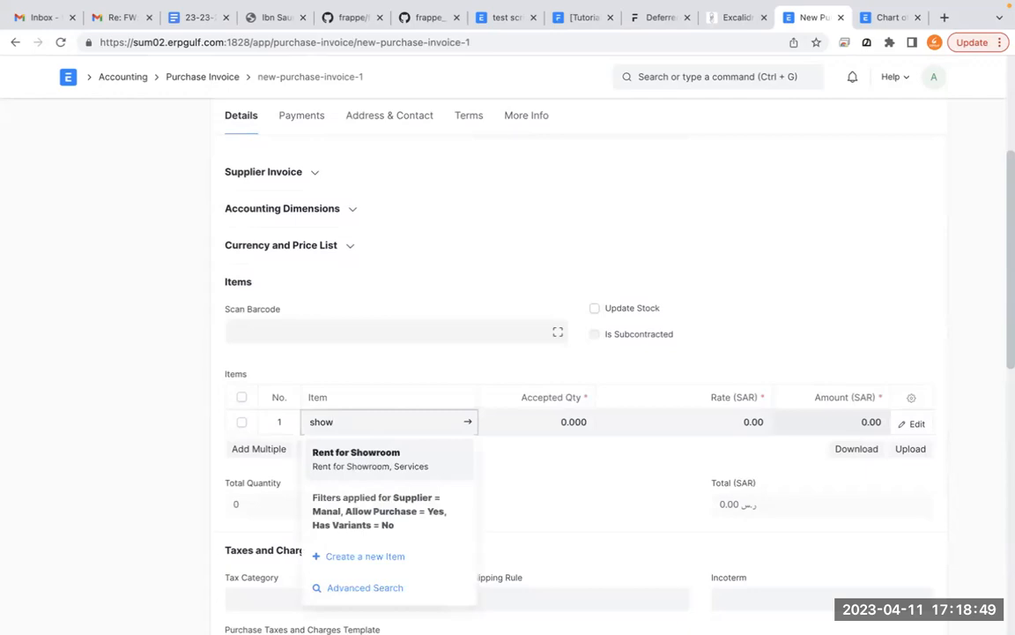
click(427, 453)
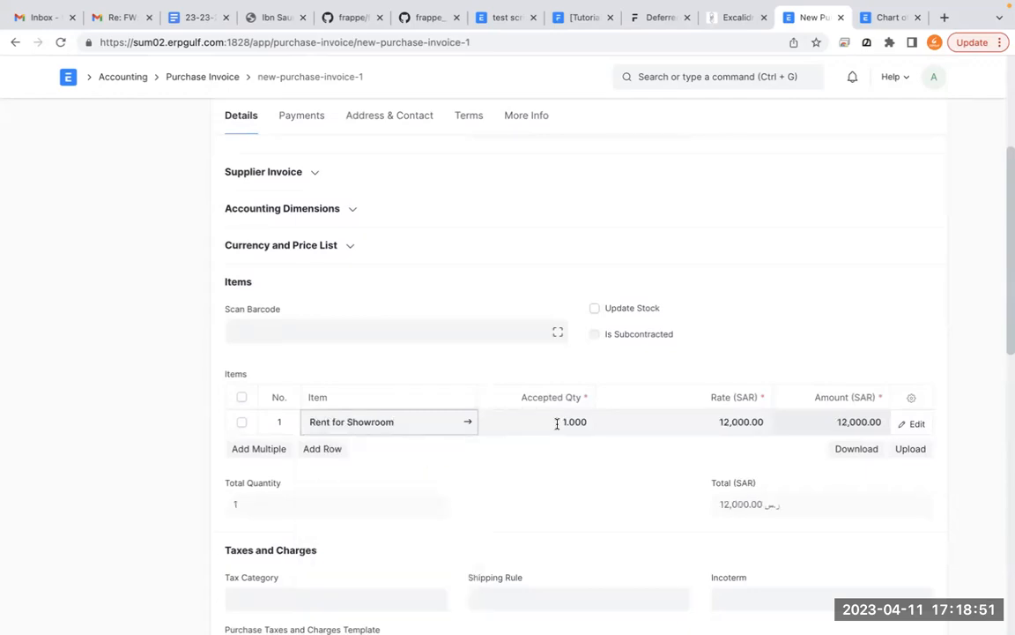
click(637, 456)
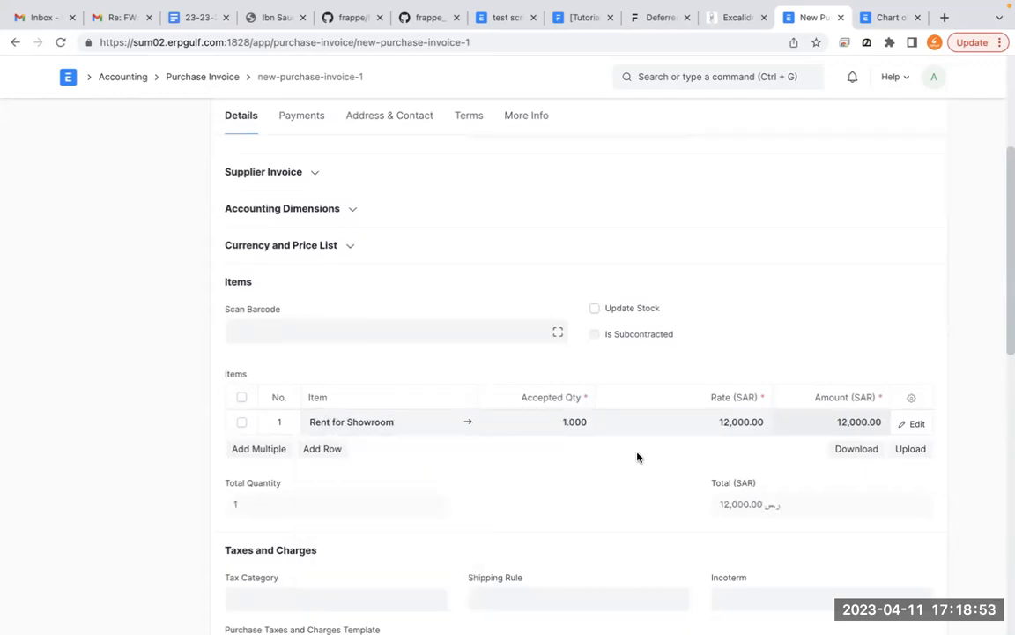
- Open the Rent for Showroom row for detailed editing and examine its Expense Head and Deferred Expense settings
scroll(638, 455, down, 1)
scroll(638, 458, down, 1)
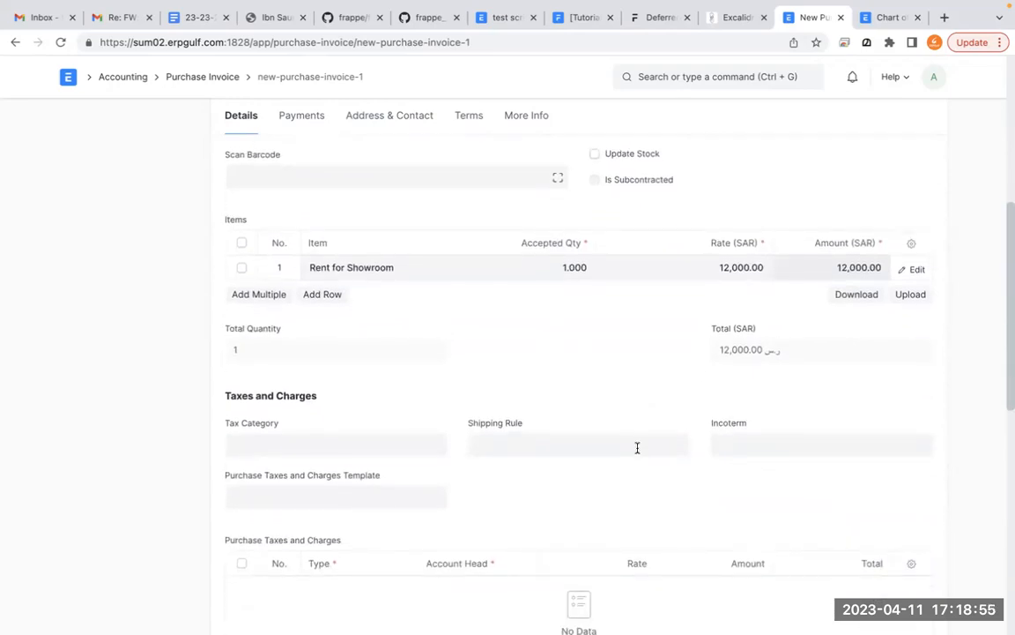
click(917, 270)
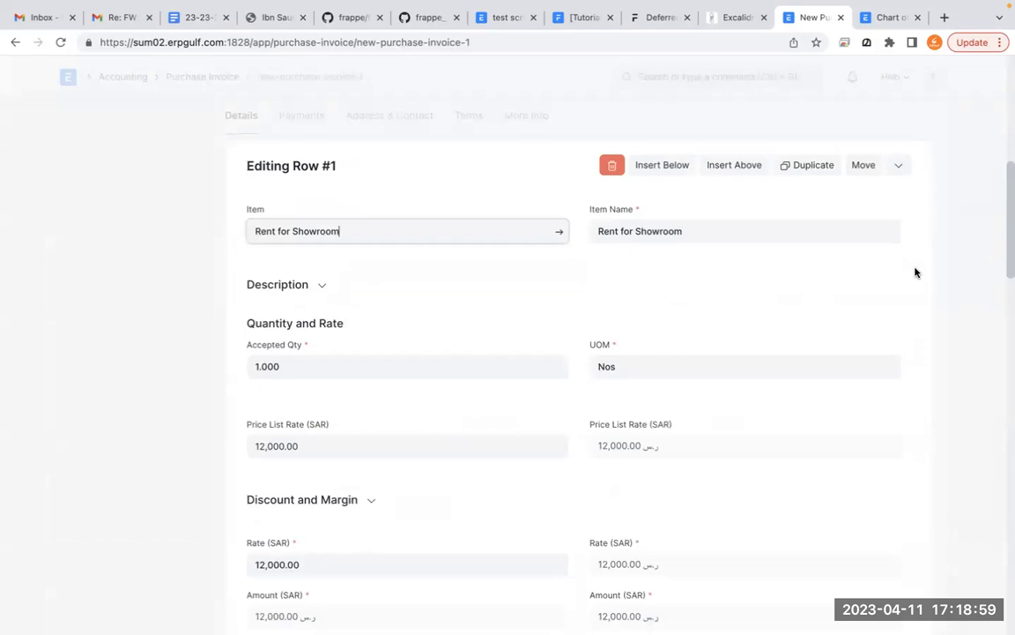
scroll(805, 346, down, 2)
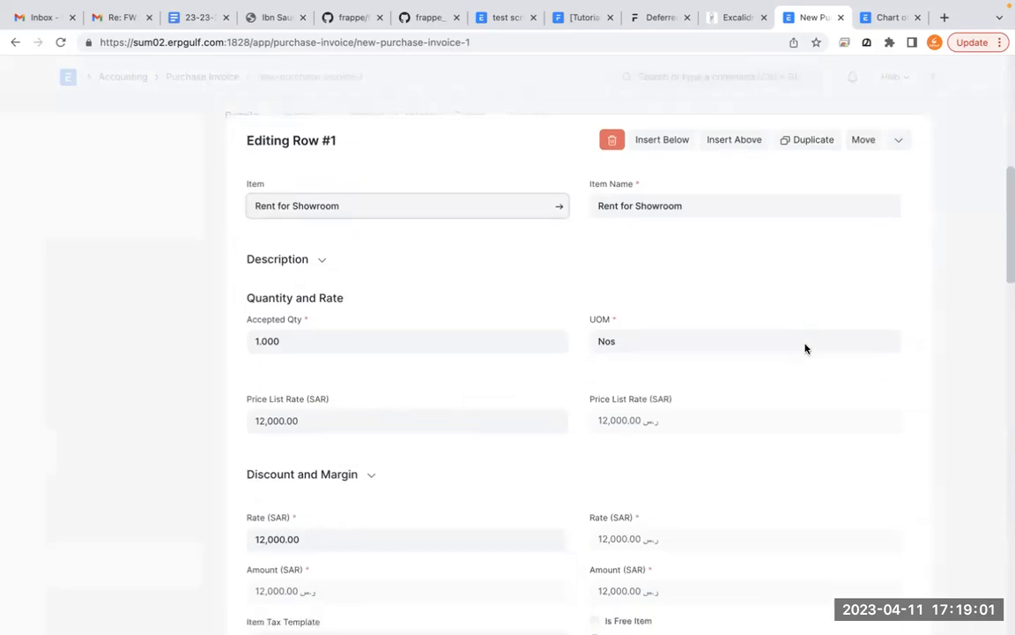
scroll(805, 348, down, 10)
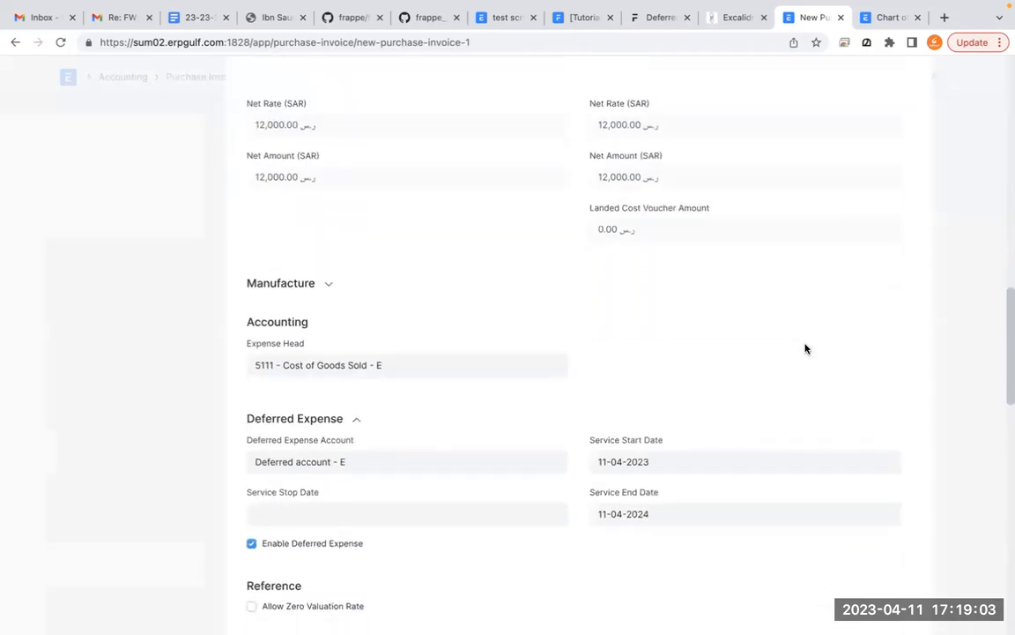
click(351, 224)
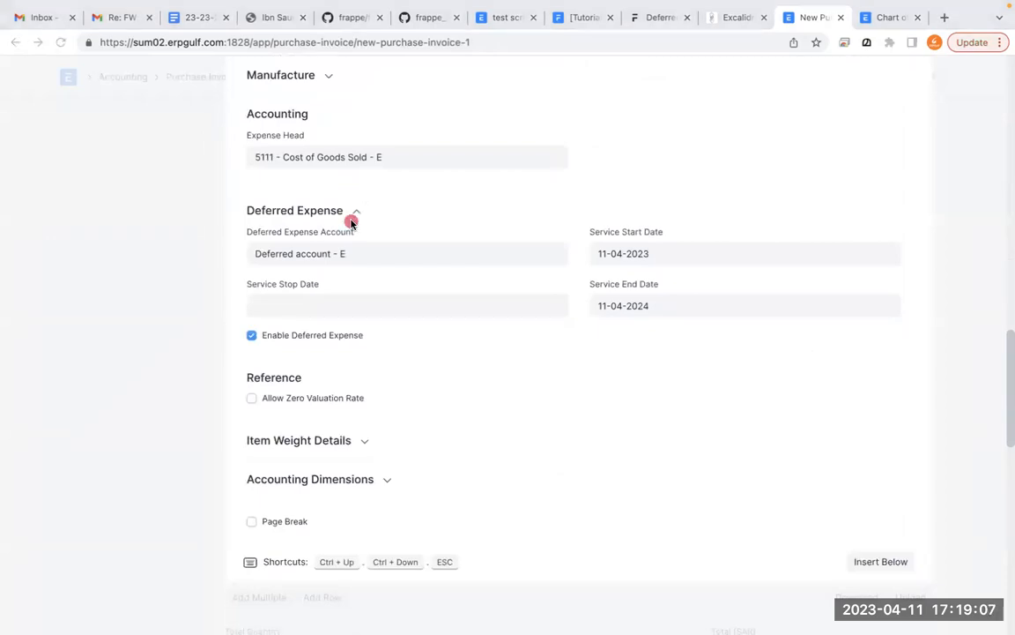
mouse_move(398, 196)
mouse_down()
mouse_move(251, 192)
mouse_move(236, 333)
mouse_move(564, 349)
mouse_move(762, 312)
mouse_move(463, 182)
mouse_move(311, 186)
mouse_up()
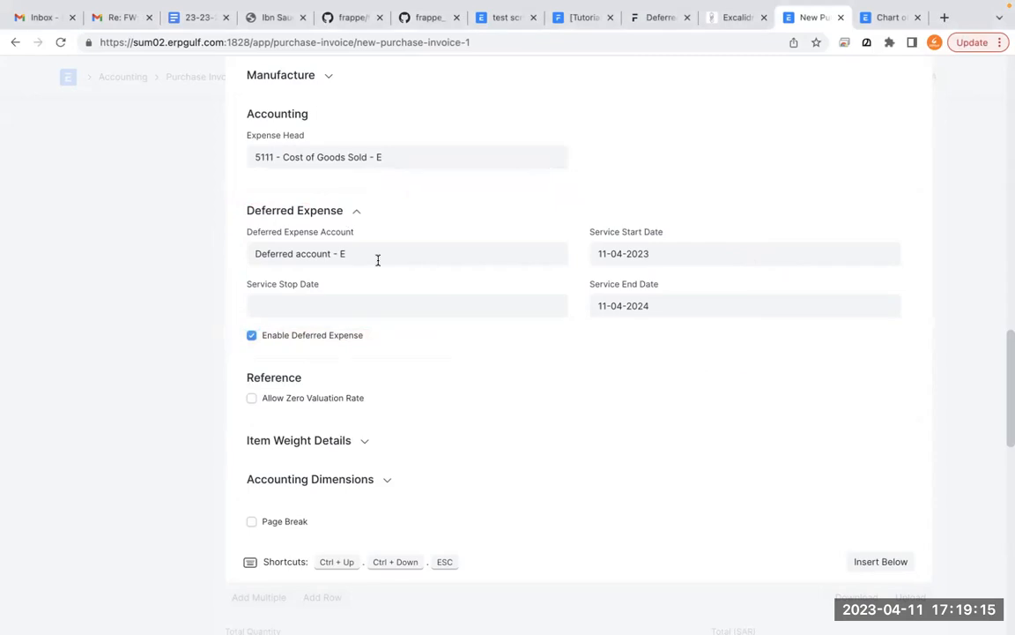
scroll(378, 260, up, 1)
click(408, 199)
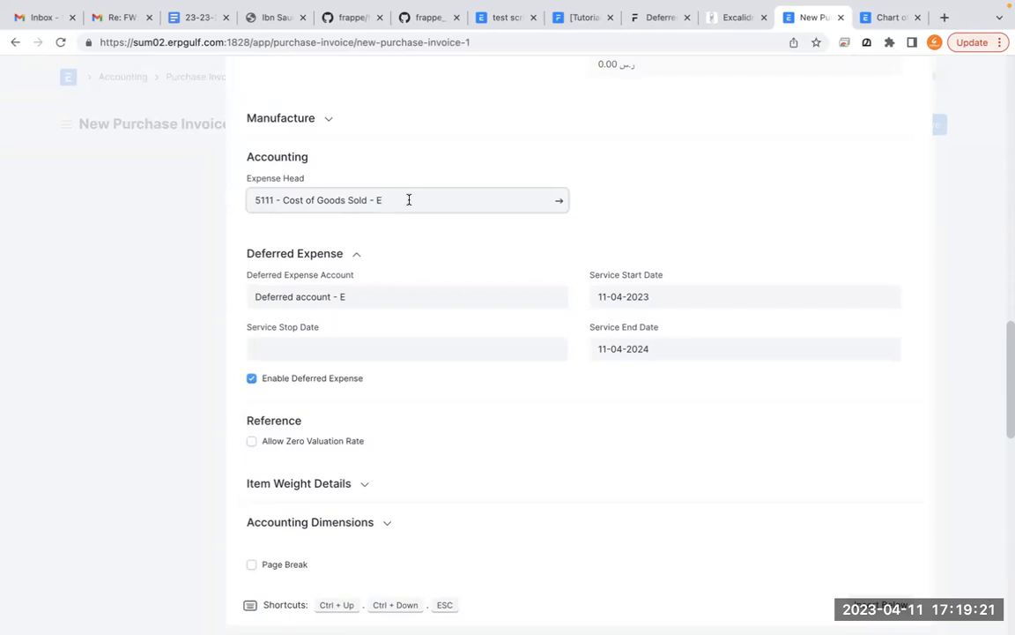
triple_click(409, 200)
key(BackSpace)
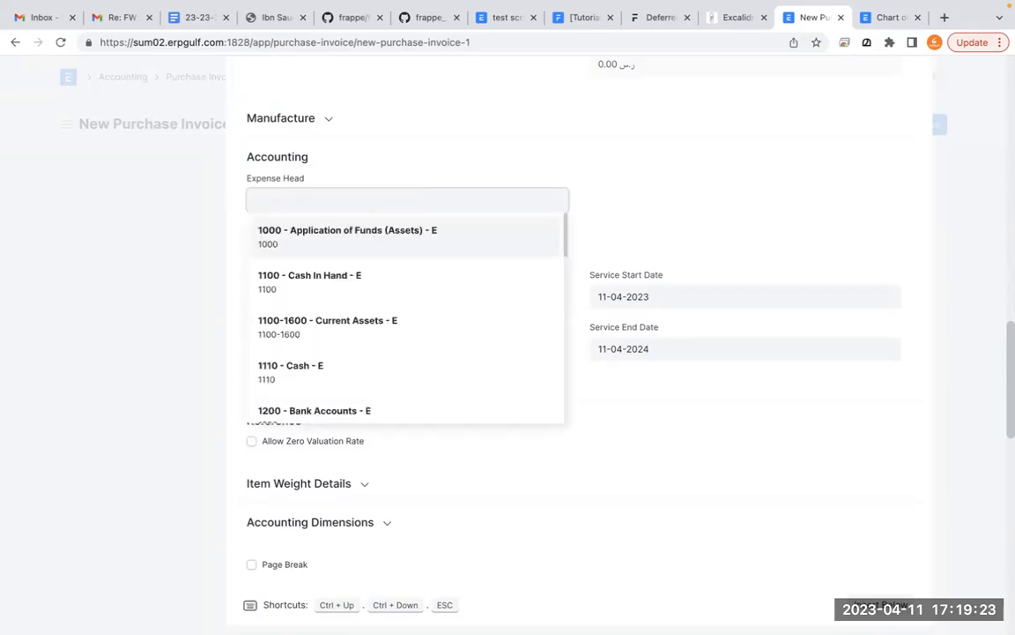
key(ctrl+z)
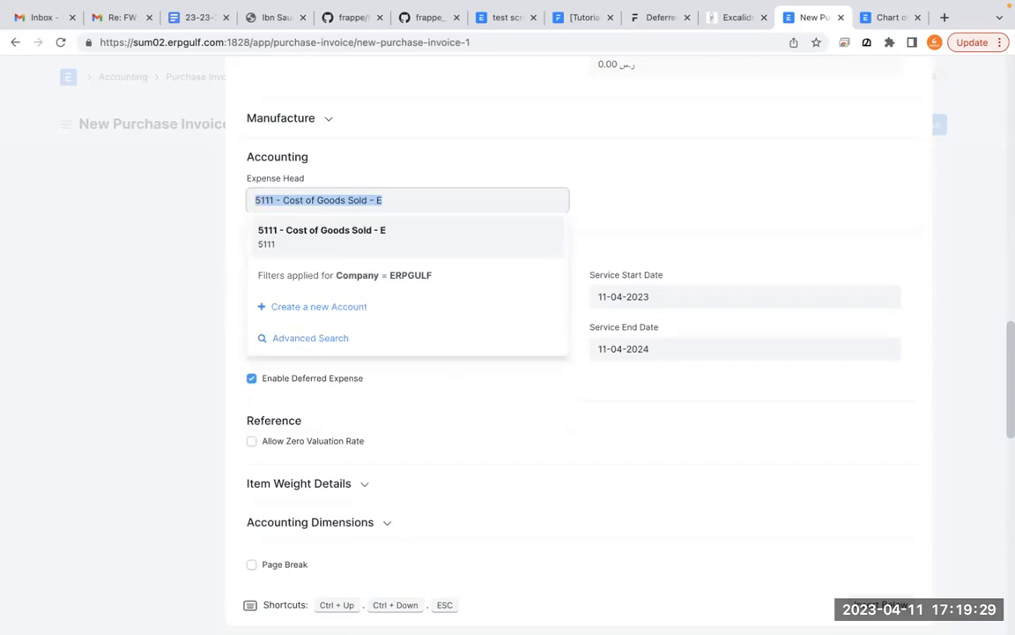
- Set the Rent for Showroom row's Expense Head to 5209 - Office Rent - E
key(BackSpace)
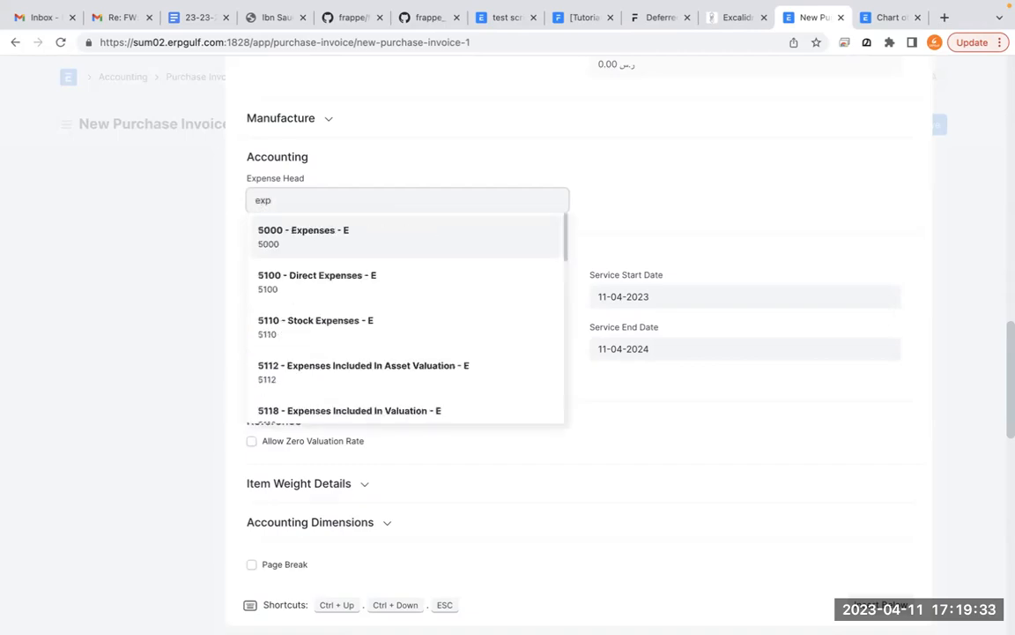
scroll(384, 316, down, 2)
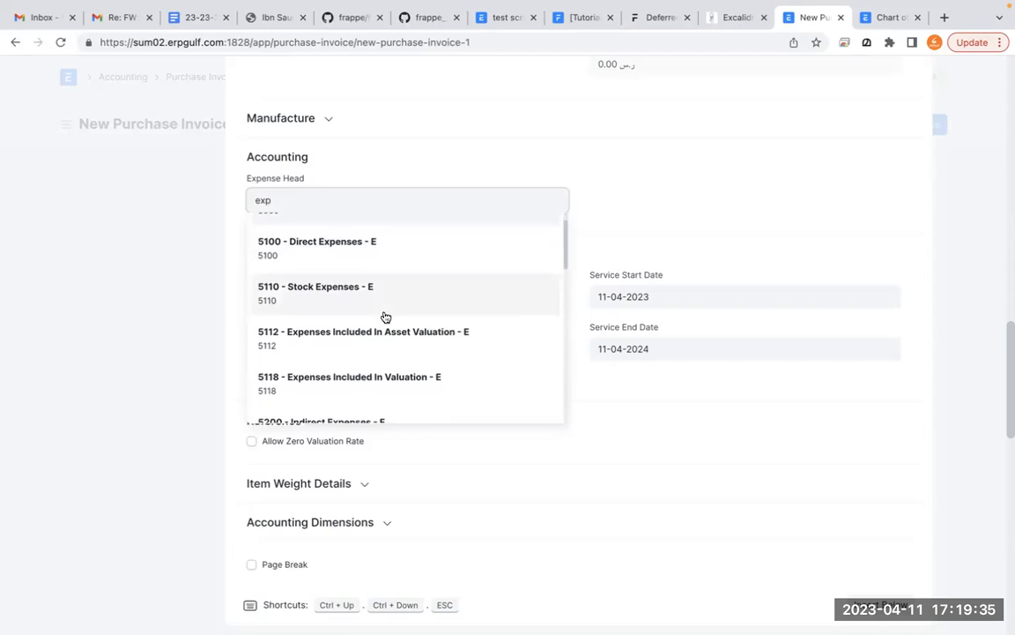
scroll(384, 316, down, 3)
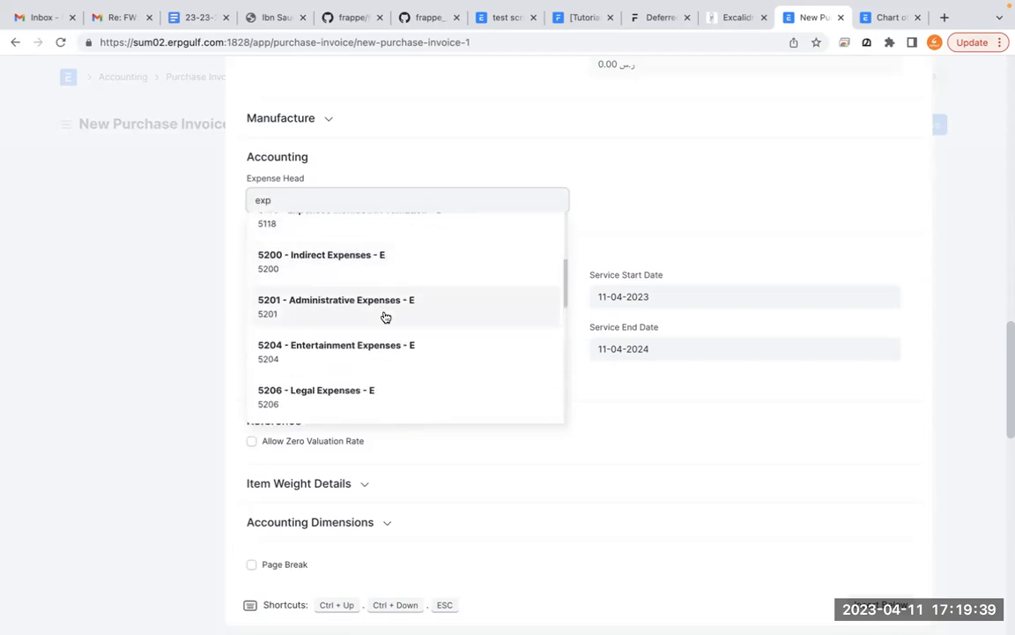
scroll(385, 317, down, 1)
scroll(385, 317, down, 1)
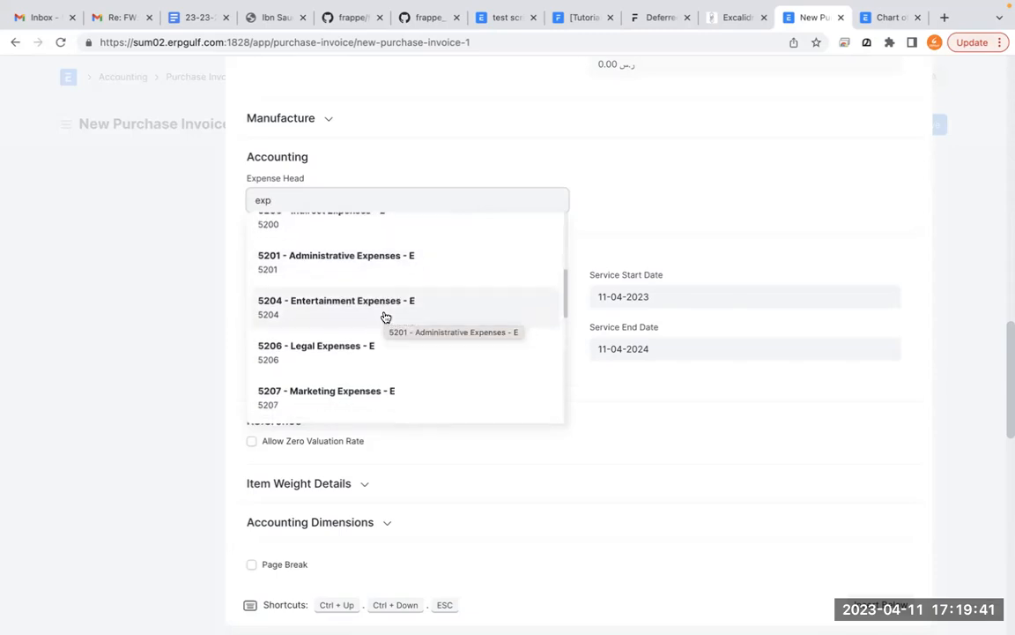
scroll(385, 317, down, 1)
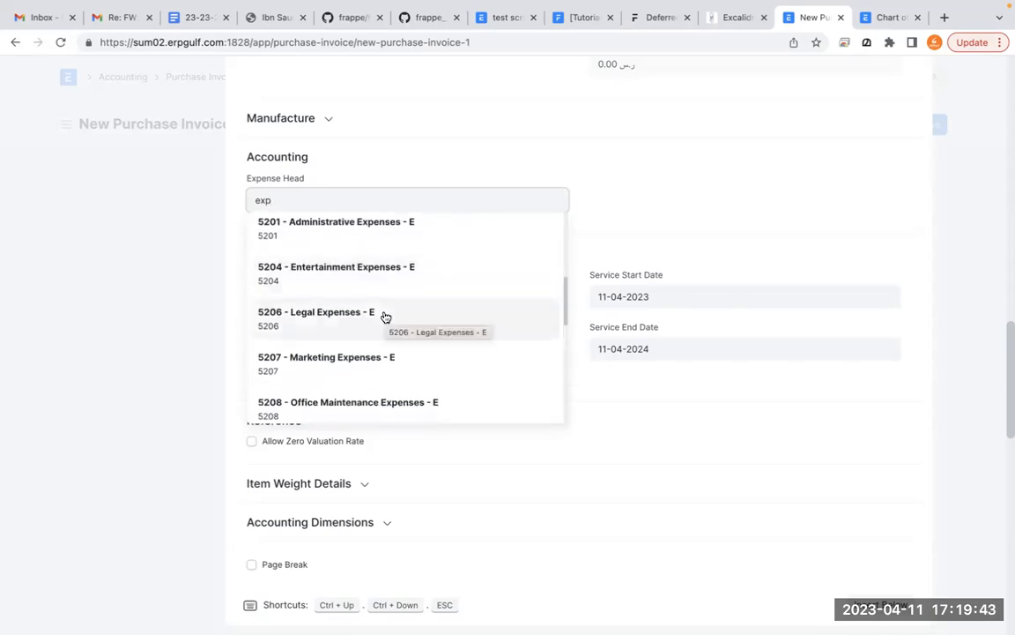
key(BackSpace)
text(nt)
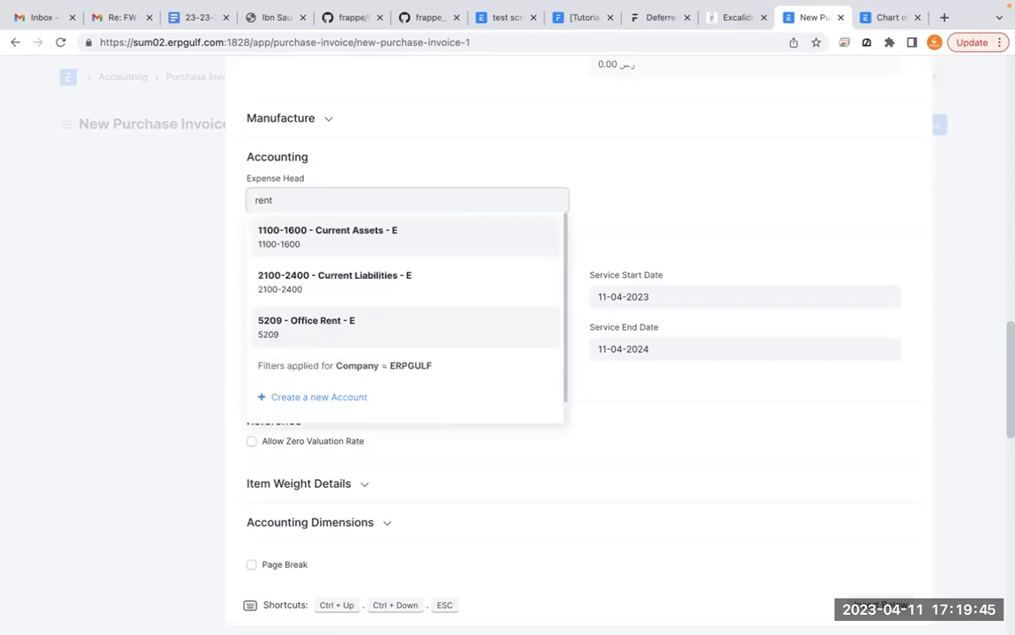
click(338, 333)
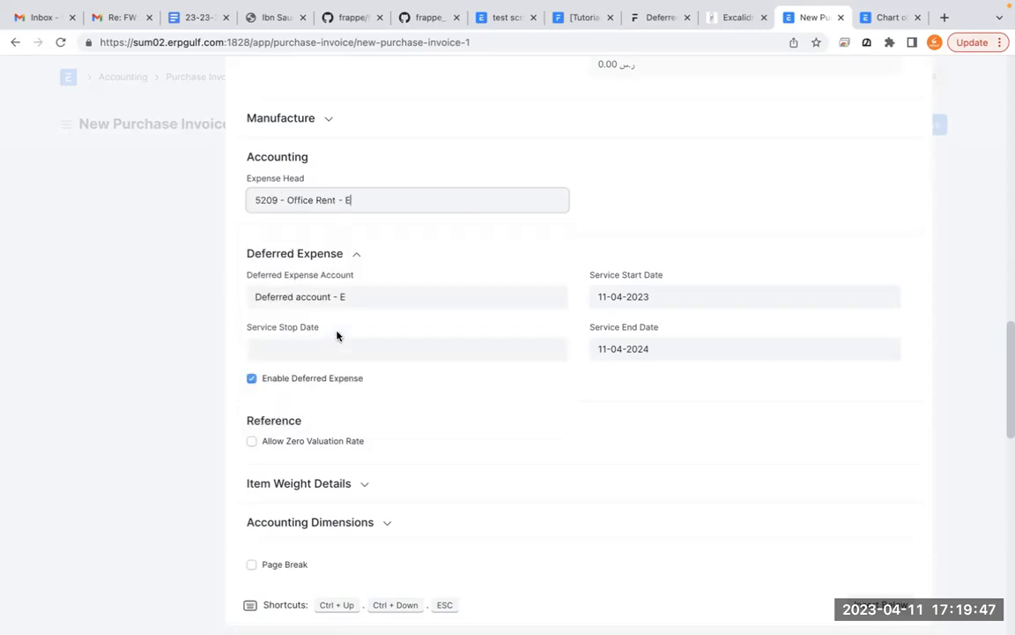
click(741, 240)
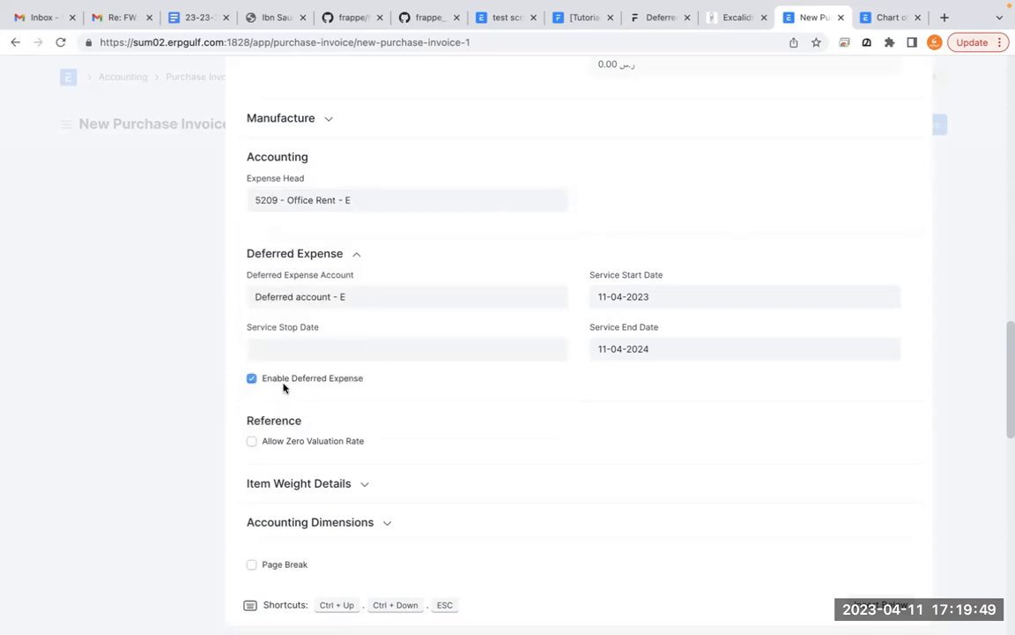
- Compare the row's Expense Head with its Deferred Expense Account, and review the quantity, rate and amount fields above
click(400, 304)
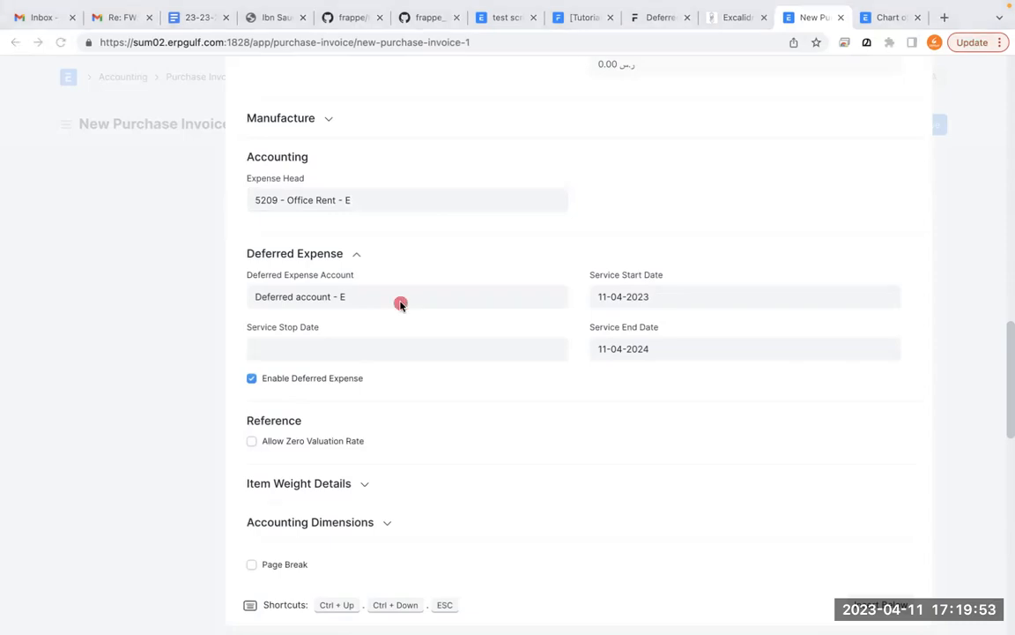
mouse_move(357, 274)
mouse_down()
mouse_move(317, 267)
mouse_move(276, 340)
mouse_move(381, 289)
mouse_up()
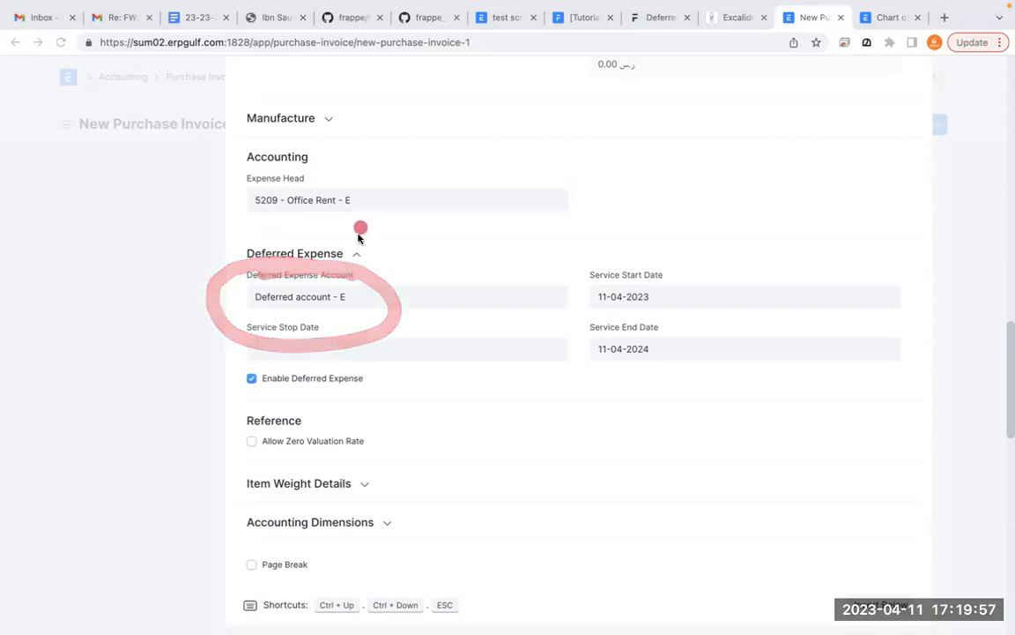
mouse_move(358, 168)
mouse_down()
mouse_move(281, 160)
mouse_move(266, 225)
mouse_move(295, 165)
mouse_move(311, 176)
mouse_up()
mouse_move(346, 137)
mouse_down()
mouse_move(229, 135)
mouse_move(301, 236)
mouse_move(386, 152)
mouse_up()
mouse_move(391, 257)
mouse_down()
mouse_move(238, 274)
mouse_move(407, 324)
mouse_up()
mouse_move(349, 168)
mouse_down()
mouse_move(351, 177)
mouse_move(240, 175)
mouse_move(354, 229)
mouse_move(355, 179)
mouse_up()
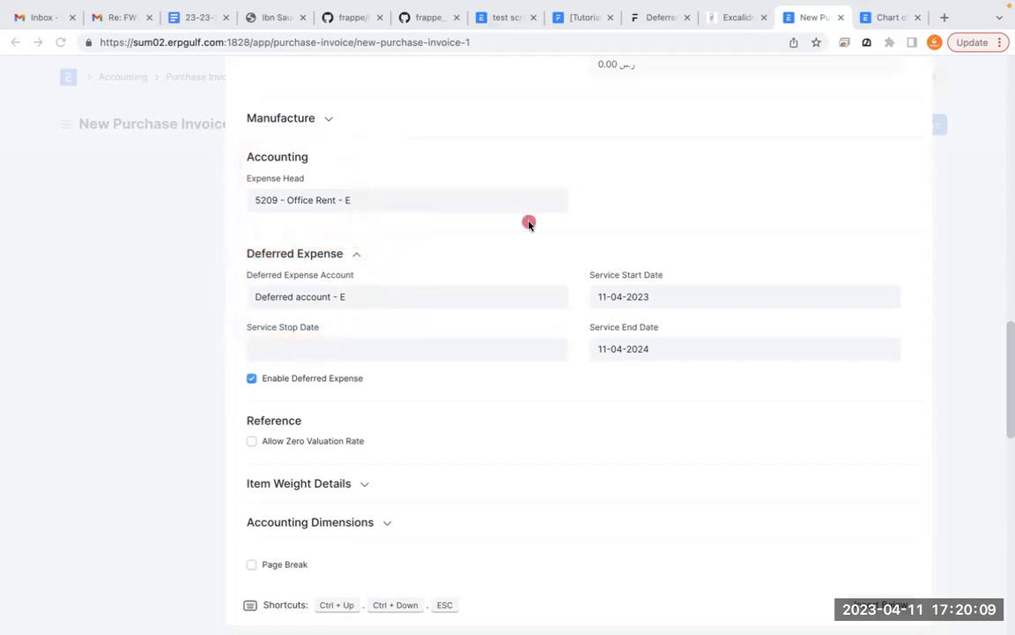
scroll(529, 225, up, 5)
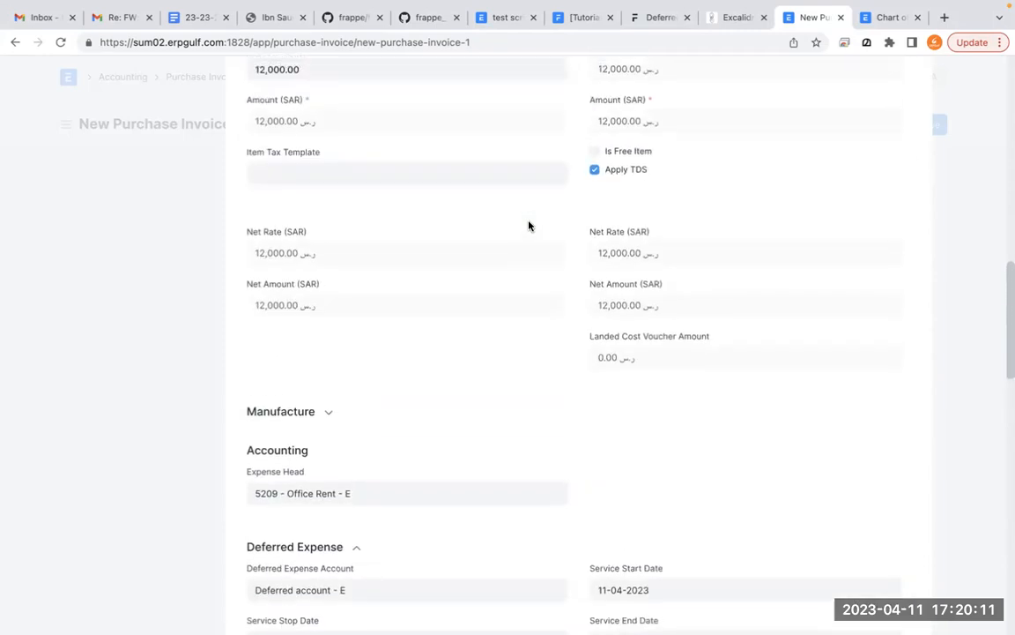
scroll(529, 226, up, 2)
scroll(646, 255, up, 2)
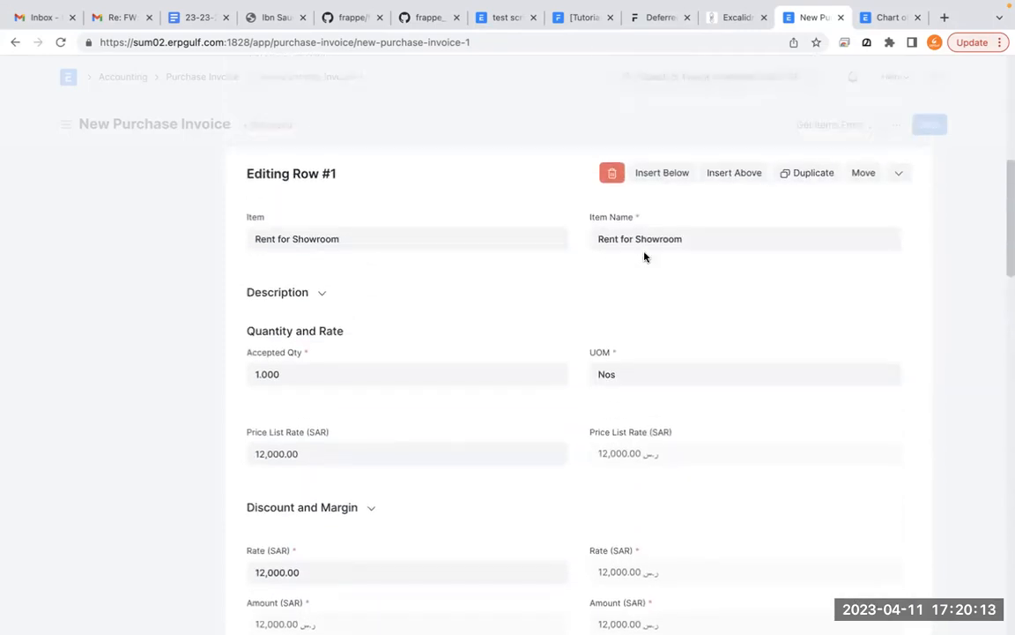
- Close the Rent for Showroom row editor, save the purchase invoice as a draft and try to submit it
click(898, 172)
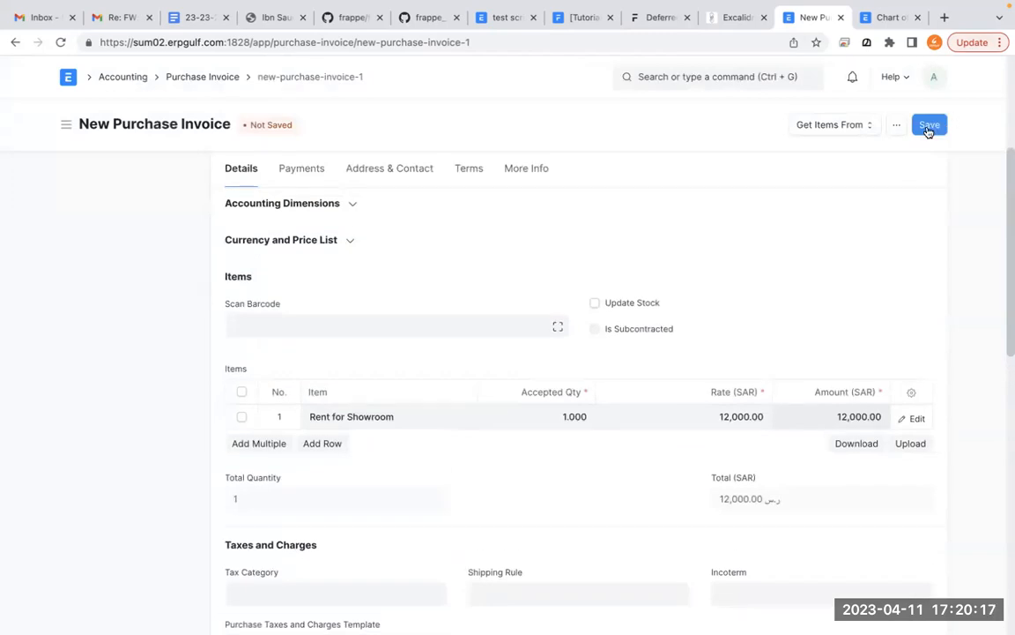
click(929, 128)
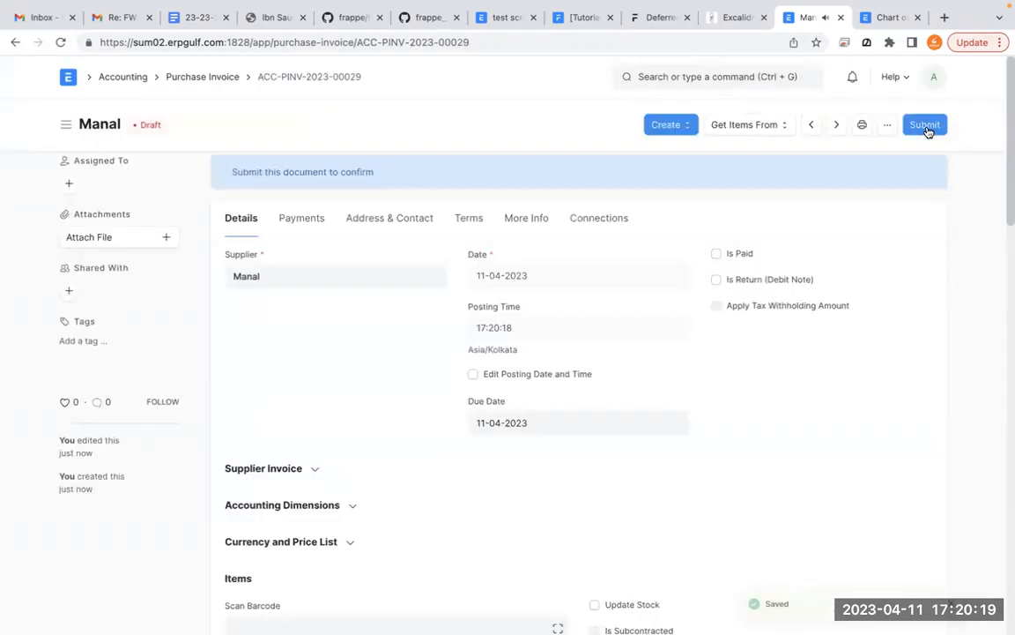
click(927, 127)
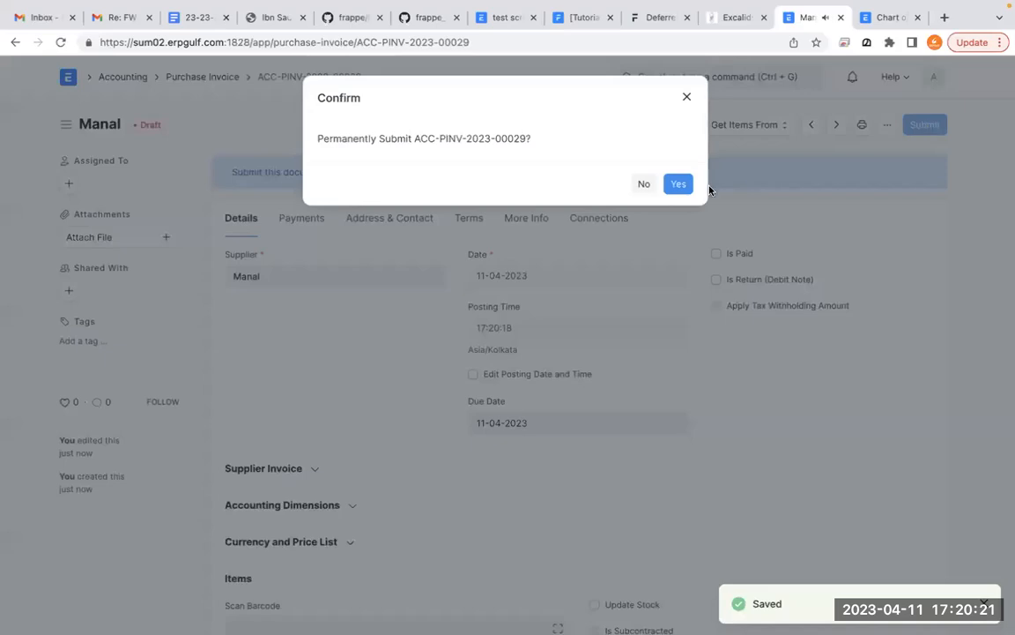
click(678, 187)
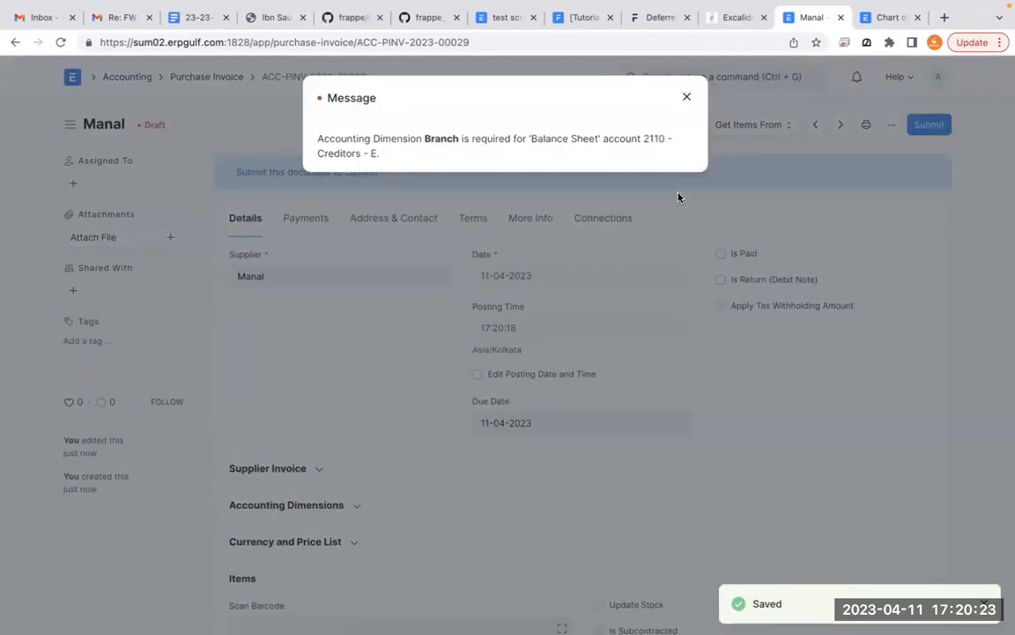
click(686, 96)
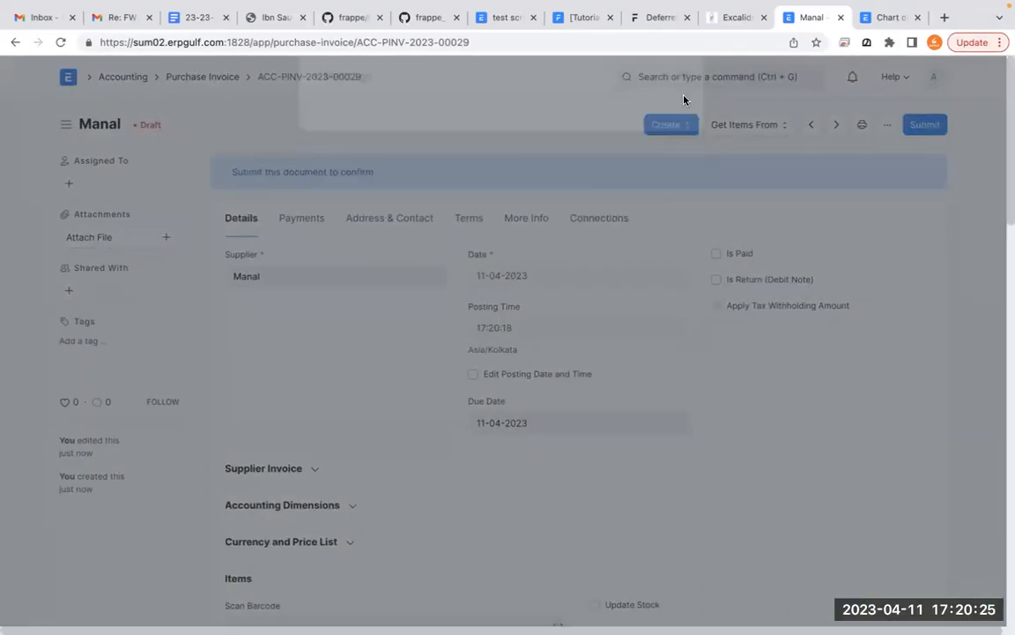
- Set the Branch accounting dimension of the purchase invoice to Riyad and save the invoice
scroll(349, 487, down, 1)
scroll(347, 490, down, 1)
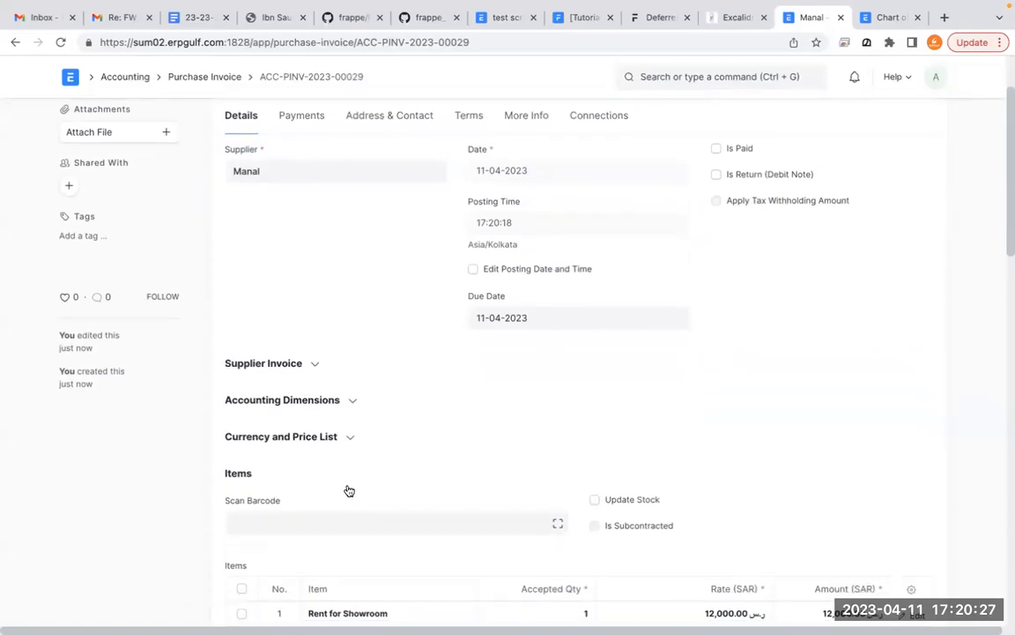
click(350, 402)
click(628, 449)
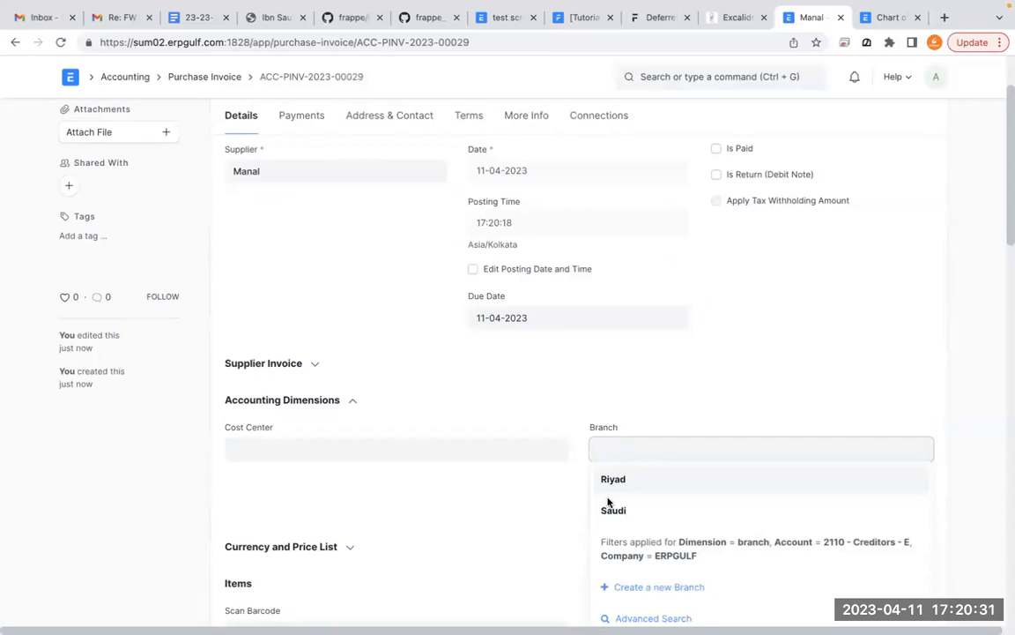
click(618, 485)
click(880, 340)
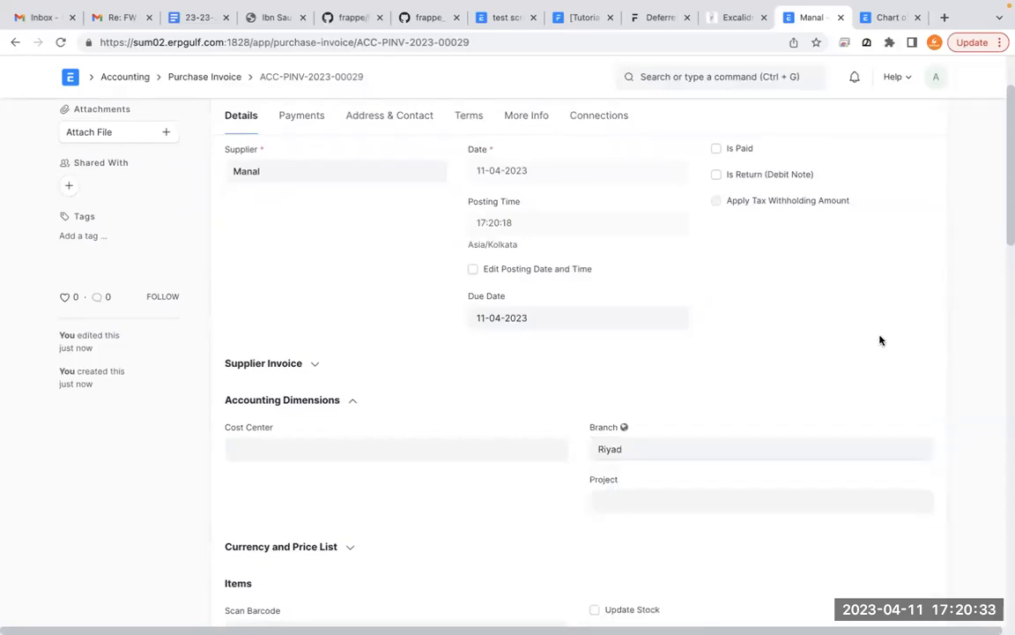
scroll(880, 340, up, 2)
click(930, 131)
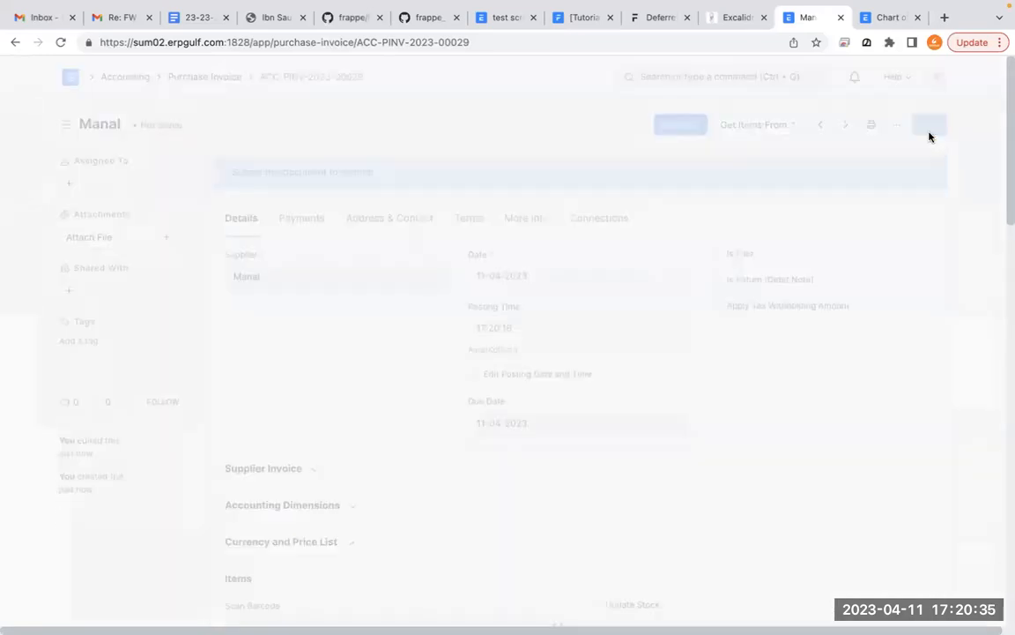
- Try to submit the purchase invoice with the Riyad branch assigned
click(926, 125)
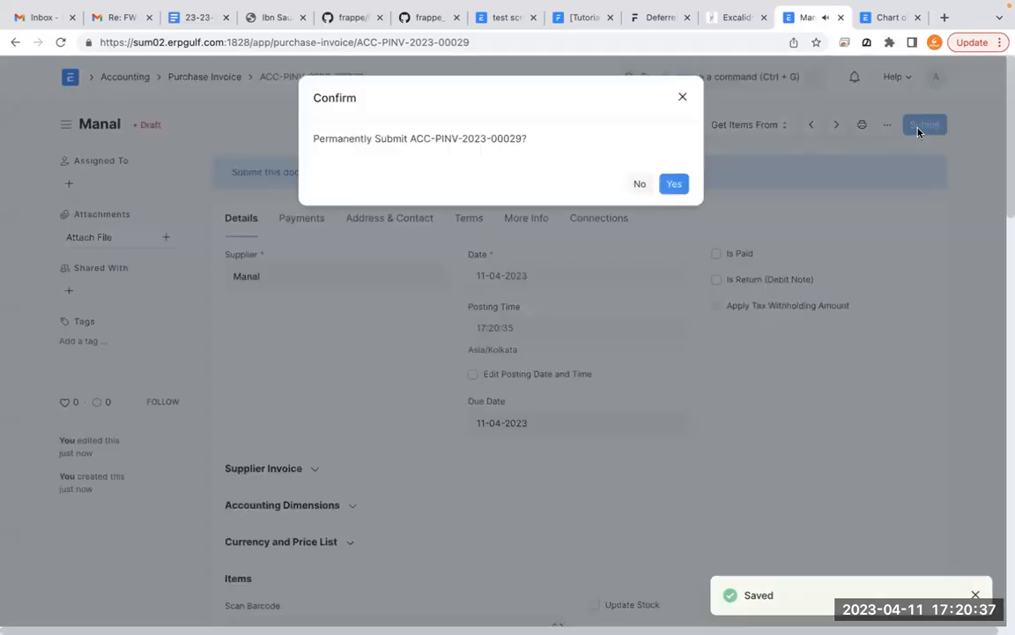
click(675, 183)
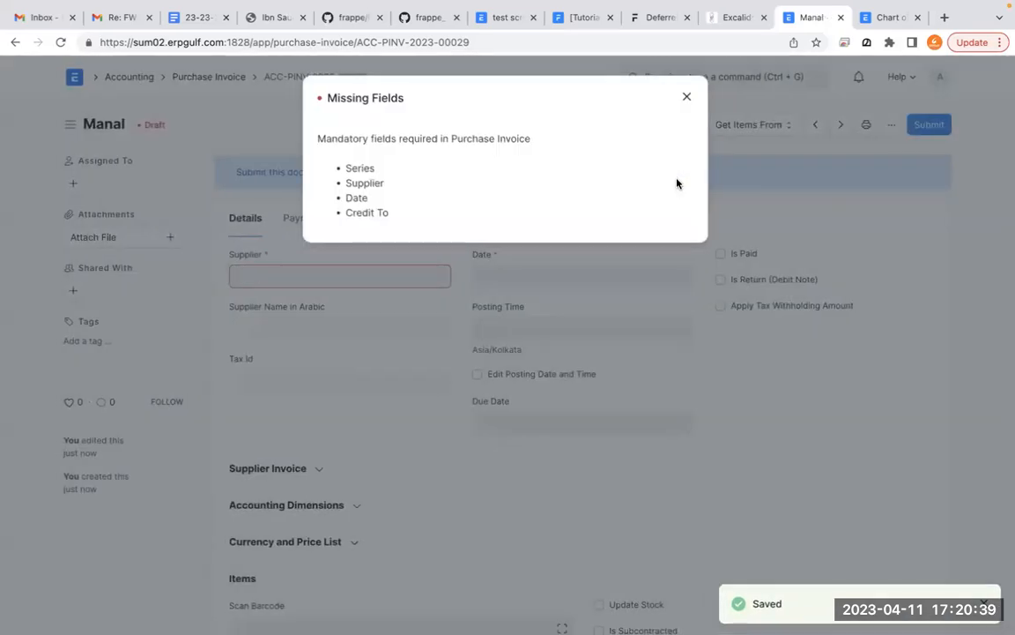
click(683, 97)
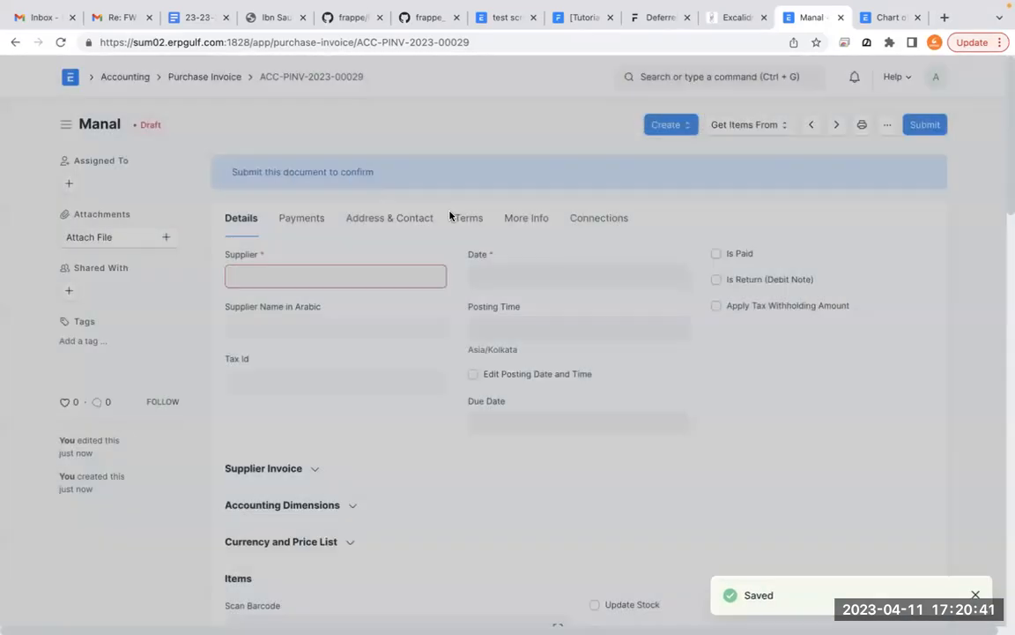
- Try to submit the blanked invoice form with a different supplier selected, and reload the page to discard the change
click(363, 275)
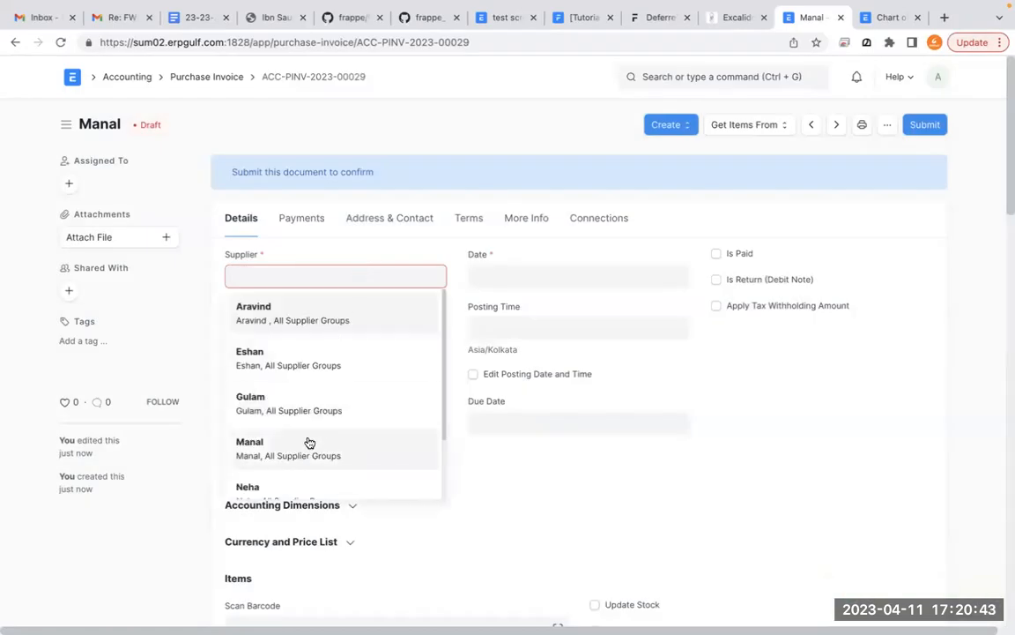
click(291, 496)
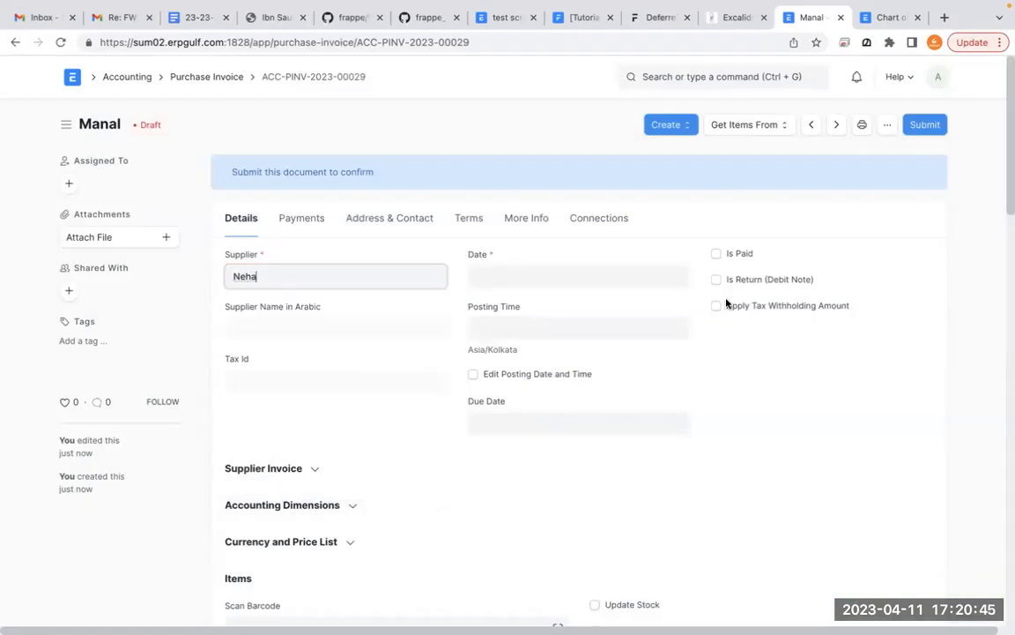
click(930, 221)
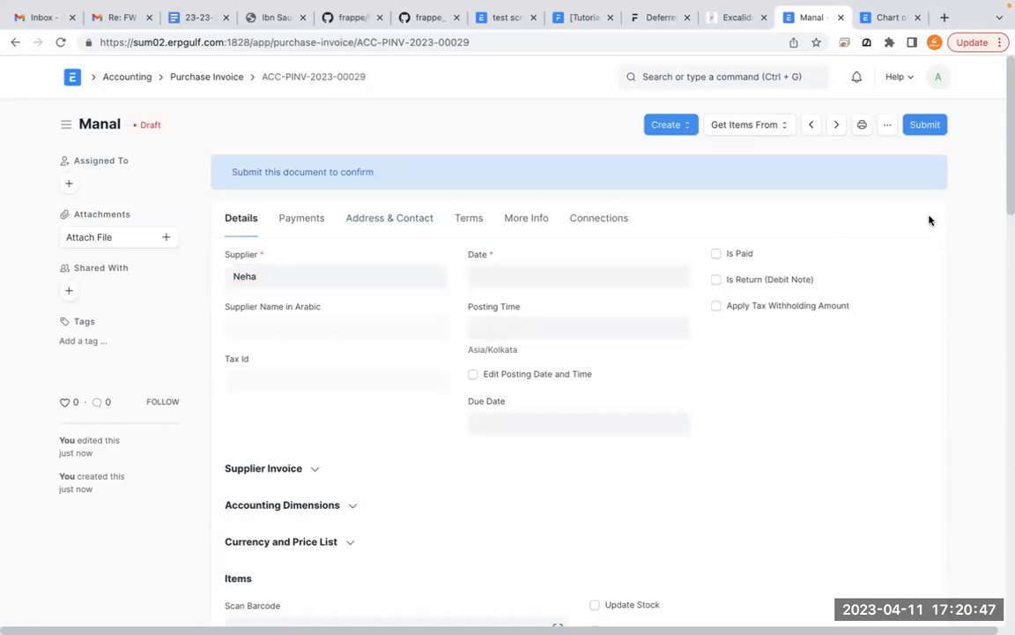
click(926, 126)
click(61, 42)
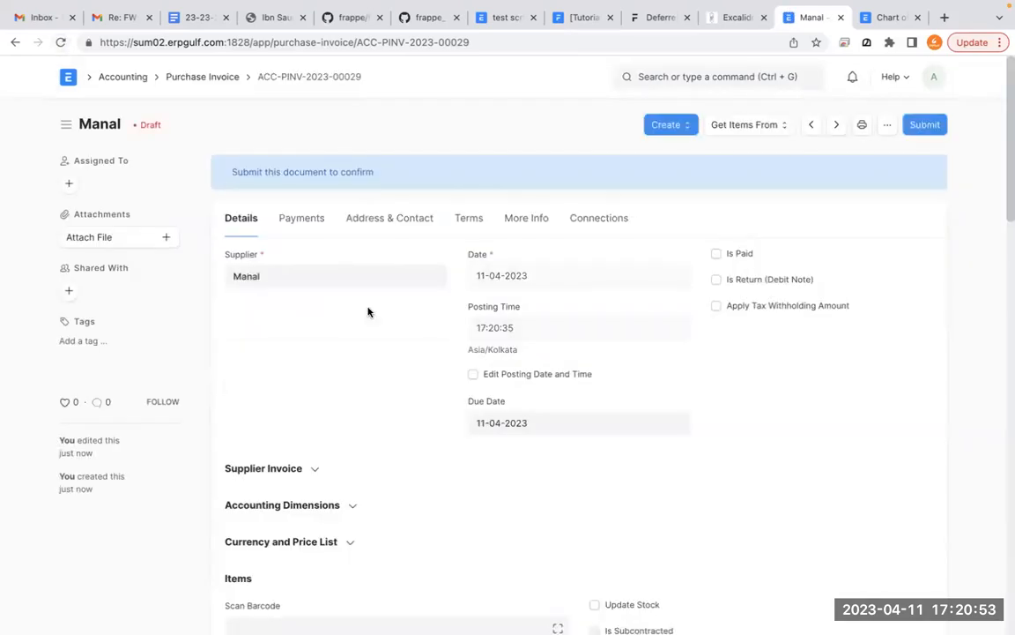
- Check the reloaded invoice's item row and accounting dimensions, and submit the purchase invoice permanently
scroll(368, 311, down, 1)
scroll(368, 311, down, 4)
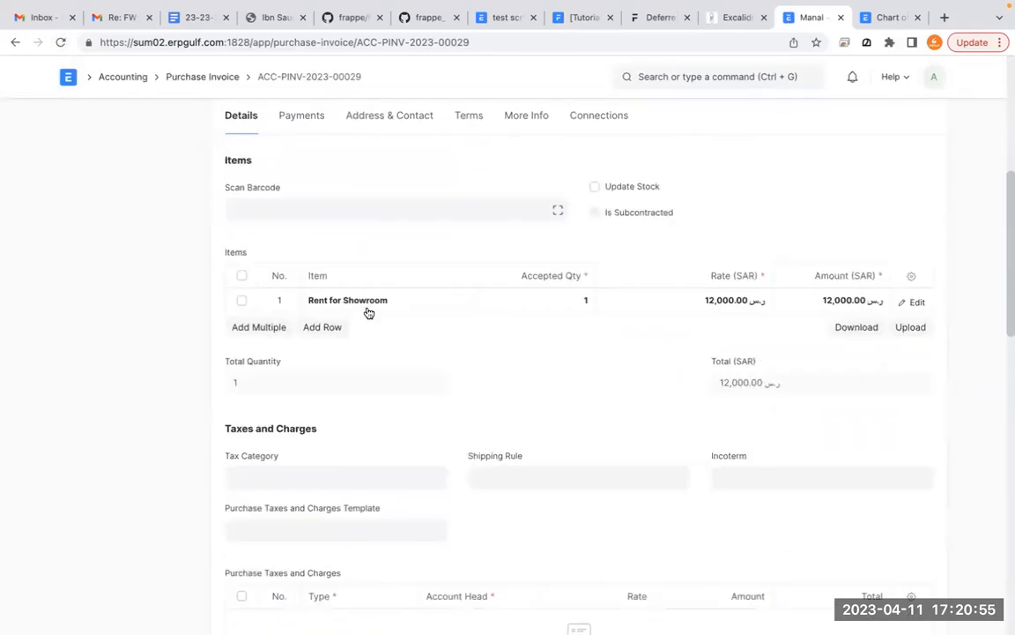
scroll(369, 311, up, 4)
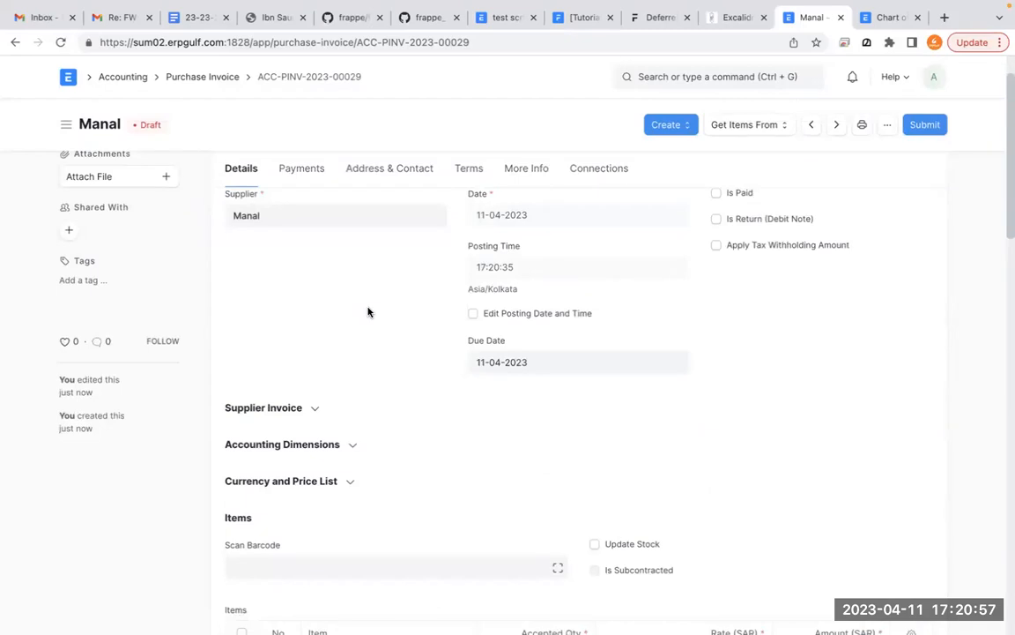
click(349, 450)
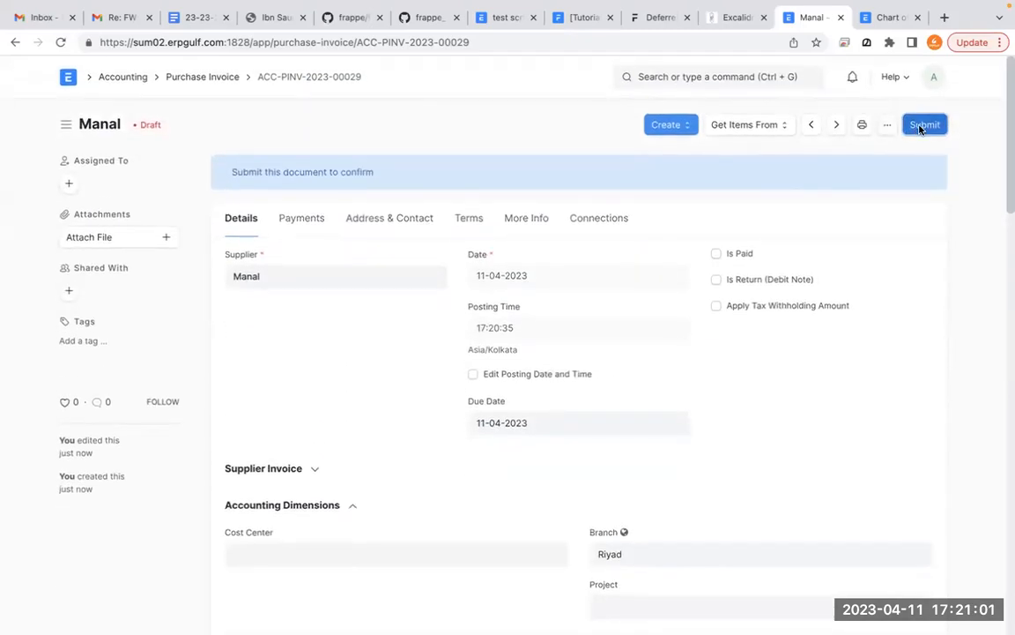
click(923, 125)
click(677, 183)
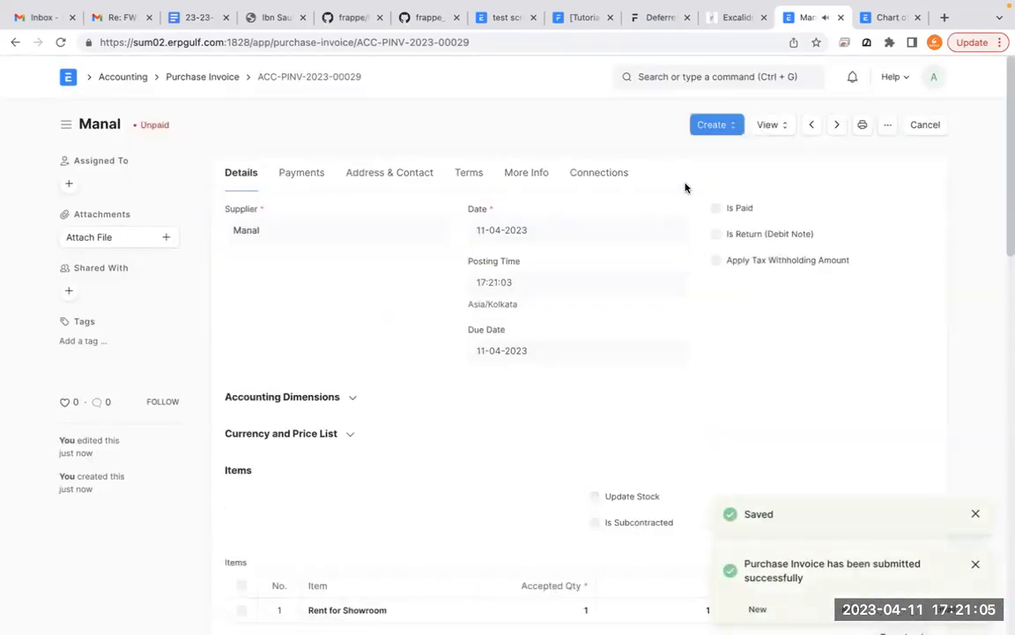
- Open the submitted invoice's Accounting Ledger and examine the debit and credit entries of 2110 - Creditors - E and Deferred account - E
click(780, 137)
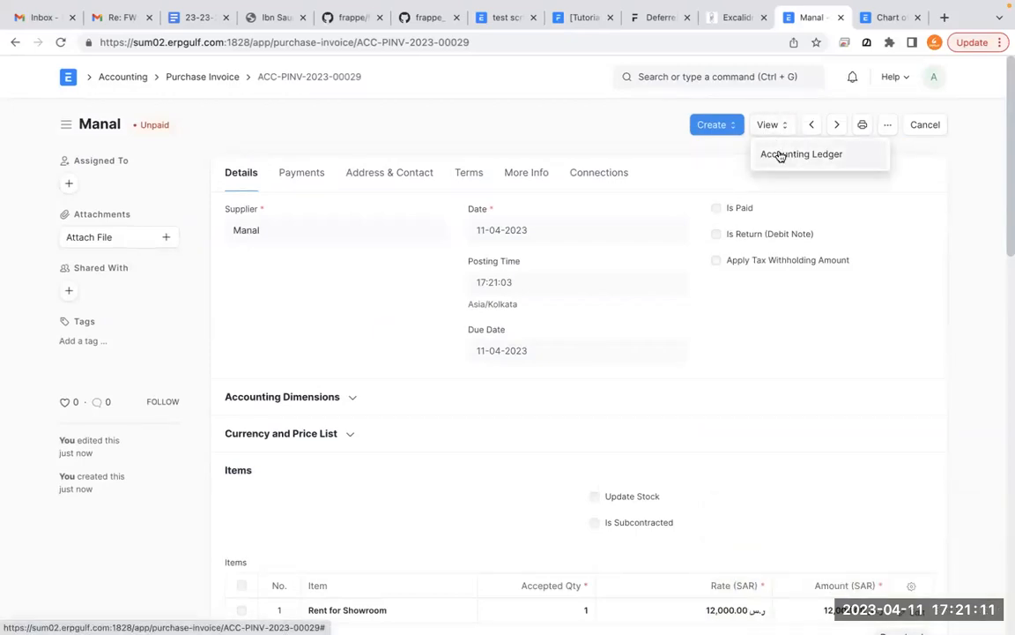
click(780, 154)
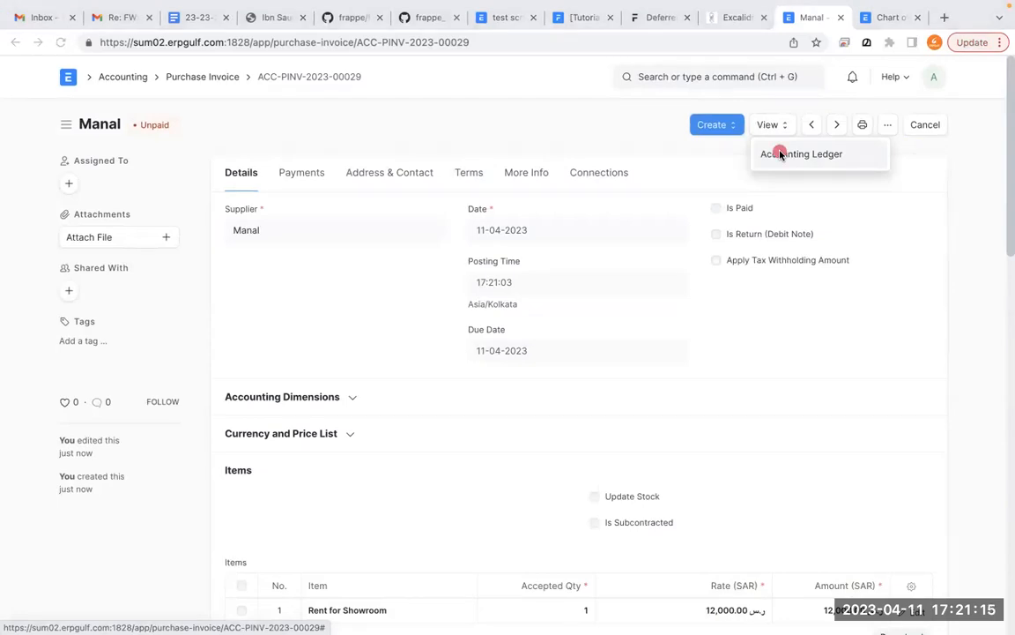
mouse_move(835, 120)
mouse_down()
mouse_move(696, 199)
mouse_move(810, 95)
mouse_up()
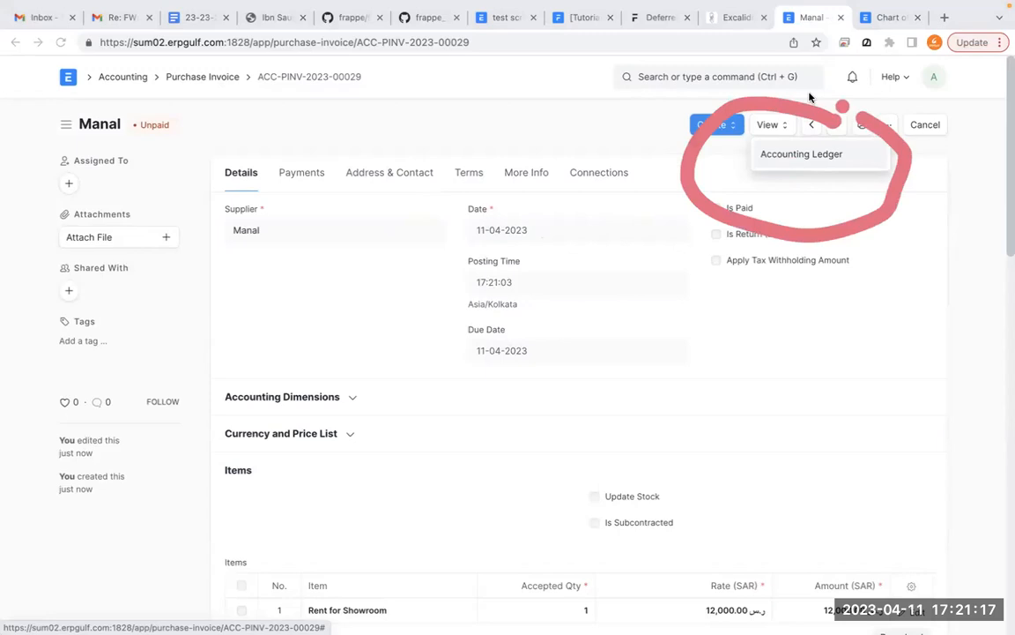
click(821, 164)
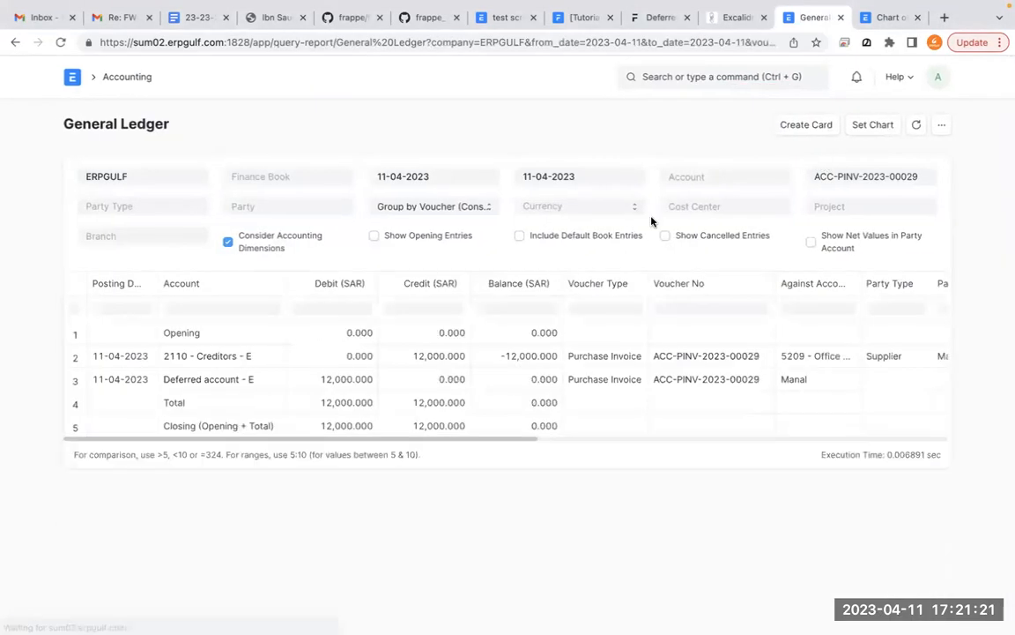
click(269, 362)
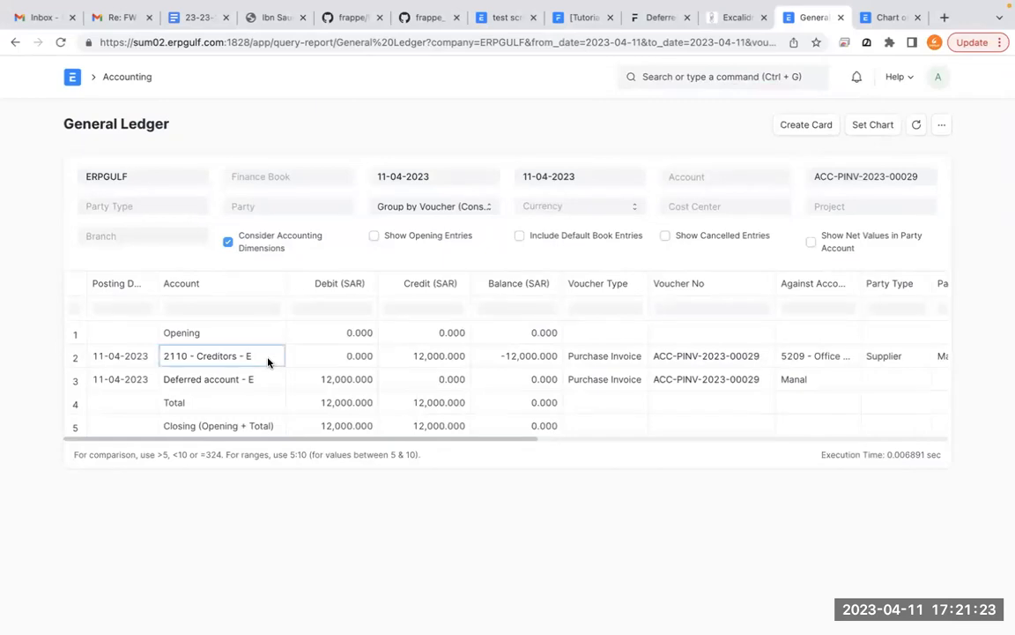
click(268, 378)
click(269, 376)
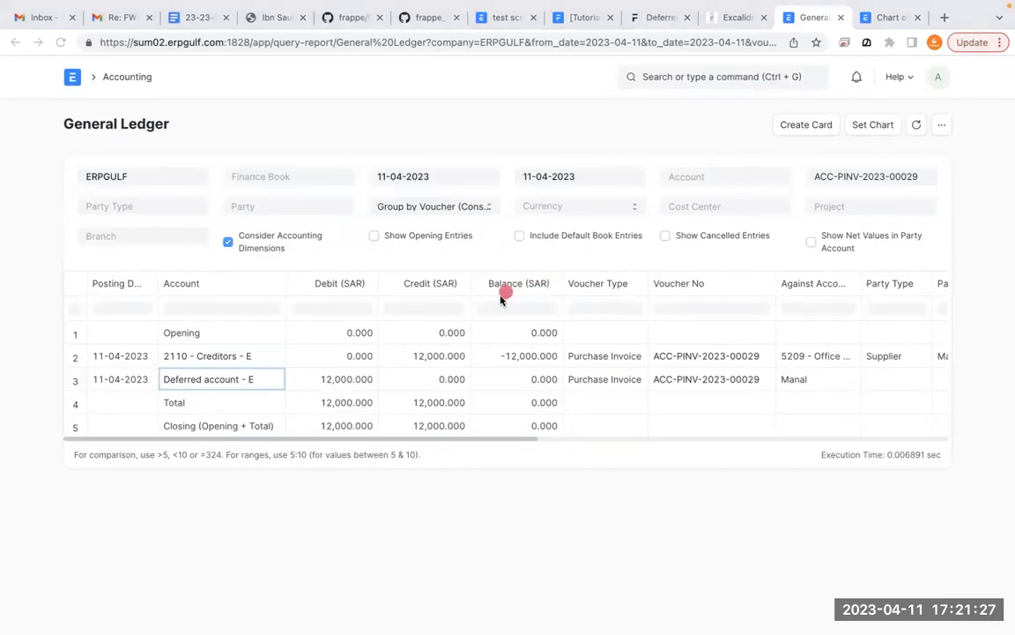
mouse_move(457, 334)
mouse_down()
mouse_move(481, 381)
mouse_move(424, 367)
mouse_up()
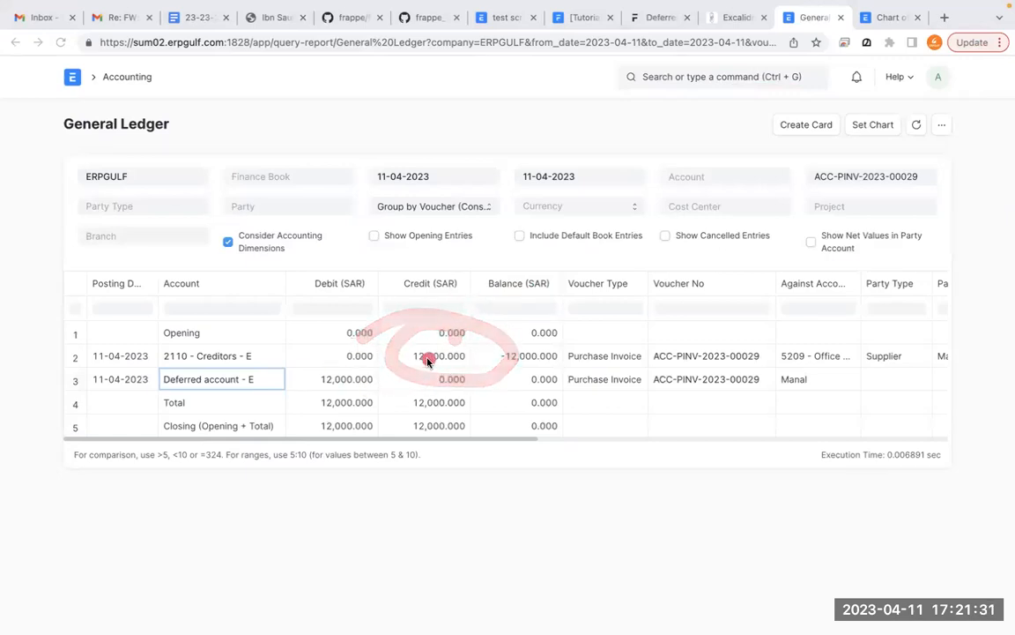
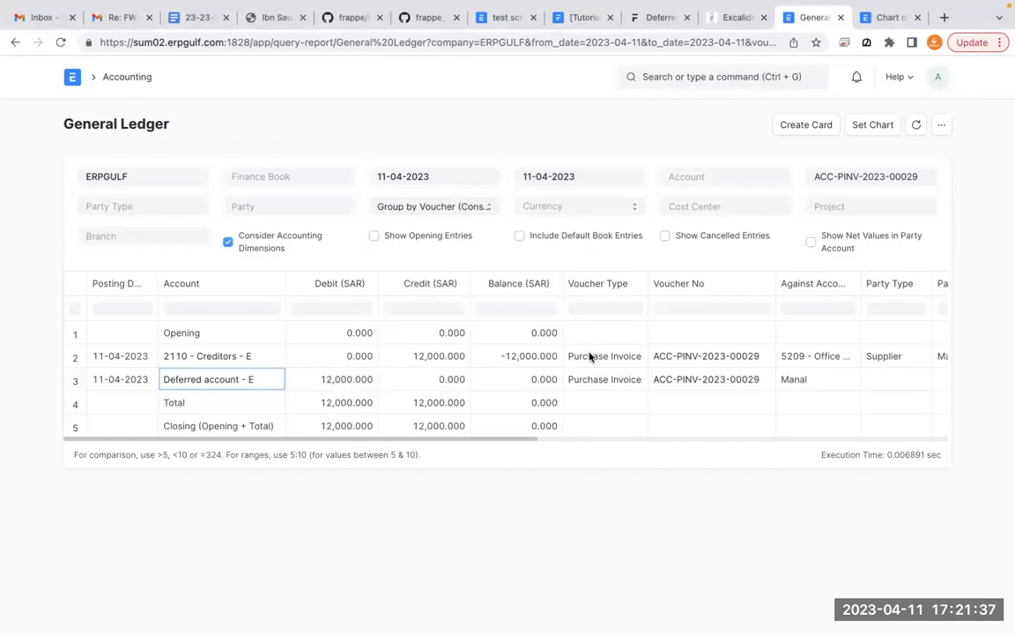
- Examine the General Ledger's creditor and deferred account rows, including amounts, voucher, party, branch, cost center and remarks columns
scroll(590, 355, right, 2)
scroll(590, 355, right, 6)
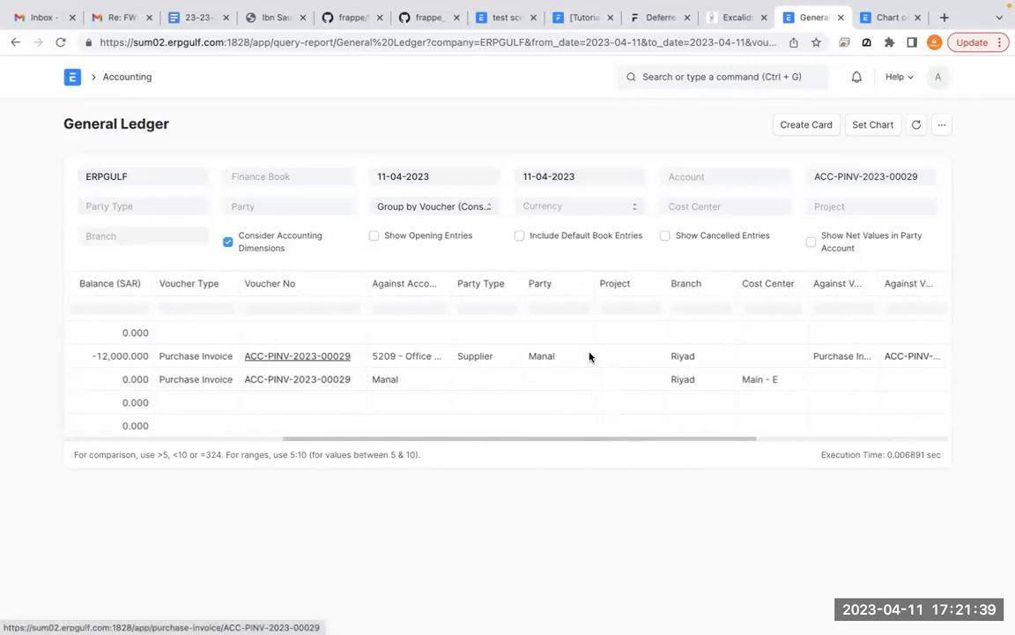
scroll(590, 355, right, 5)
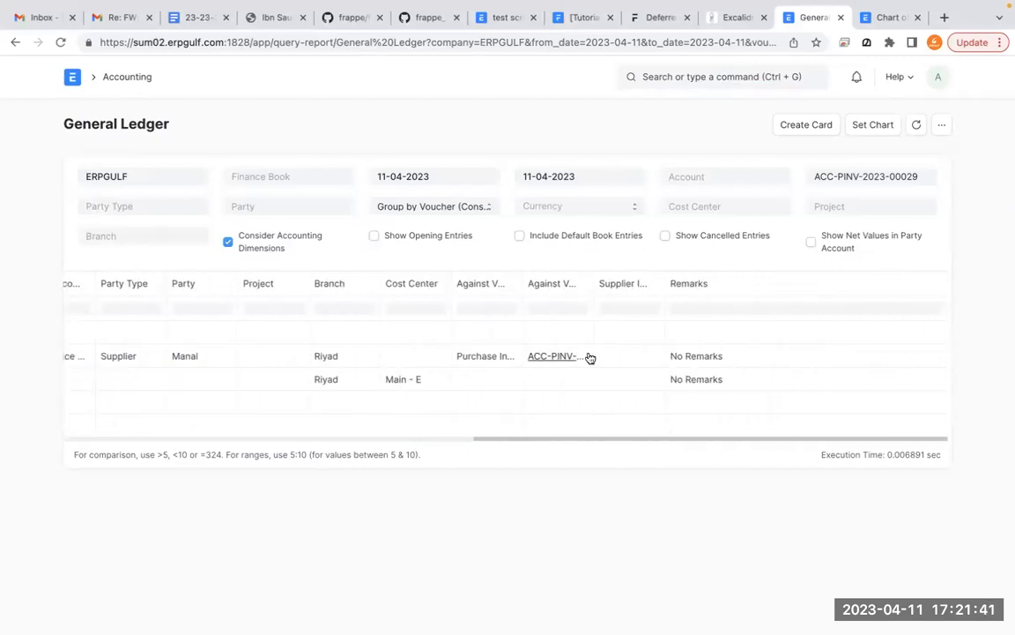
scroll(590, 355, left, 10)
scroll(590, 356, left, 3)
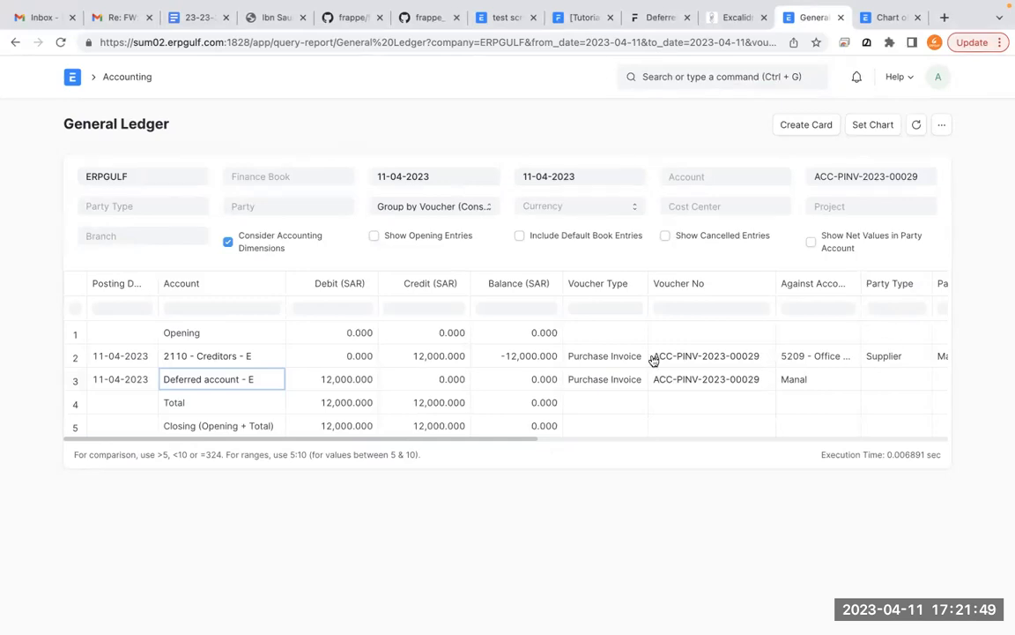
click(449, 356)
click(350, 383)
scroll(429, 356, right, 3)
scroll(429, 356, right, 2)
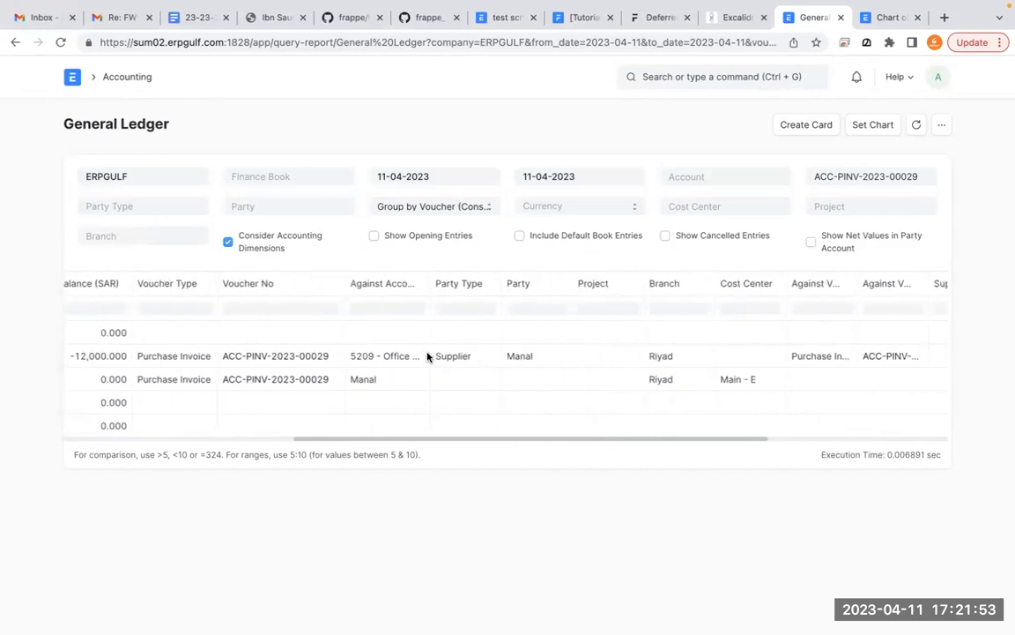
scroll(429, 356, left, 5)
scroll(429, 356, left, 3)
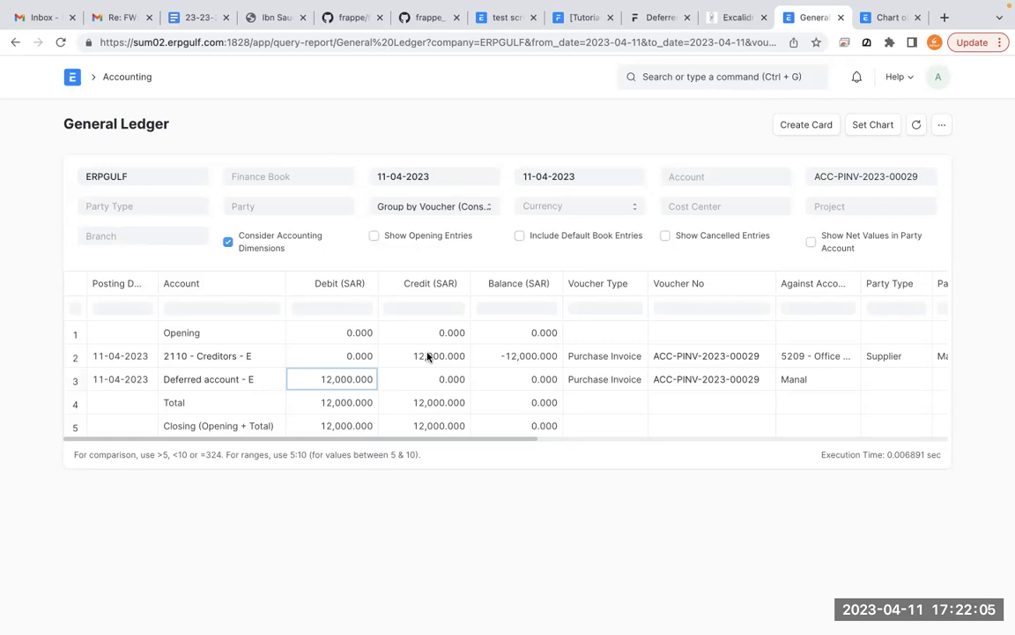
scroll(428, 356, right, 5)
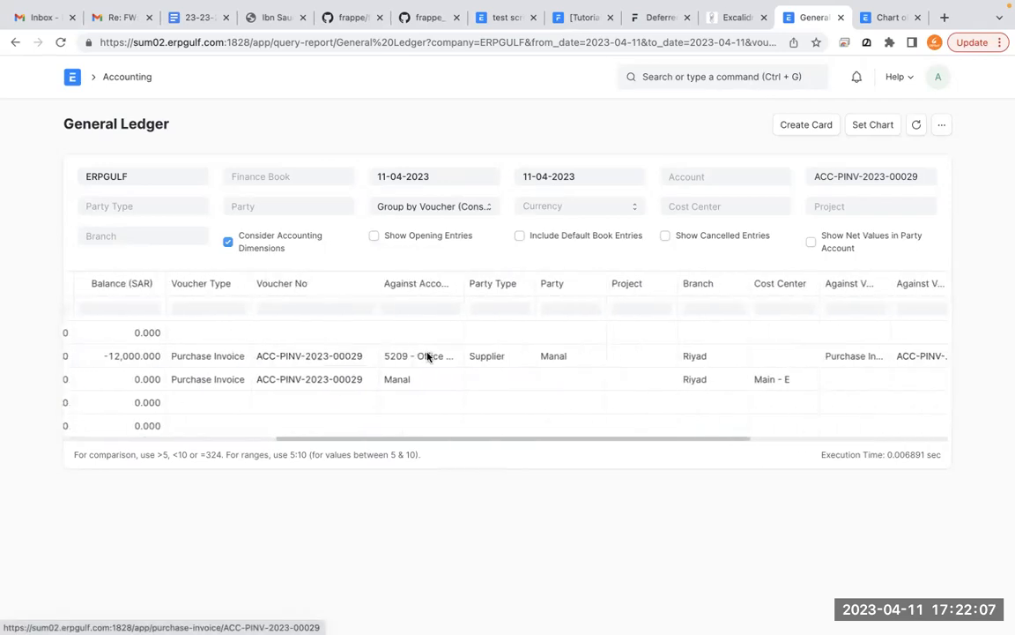
scroll(427, 357, right, 3)
scroll(427, 356, left, 8)
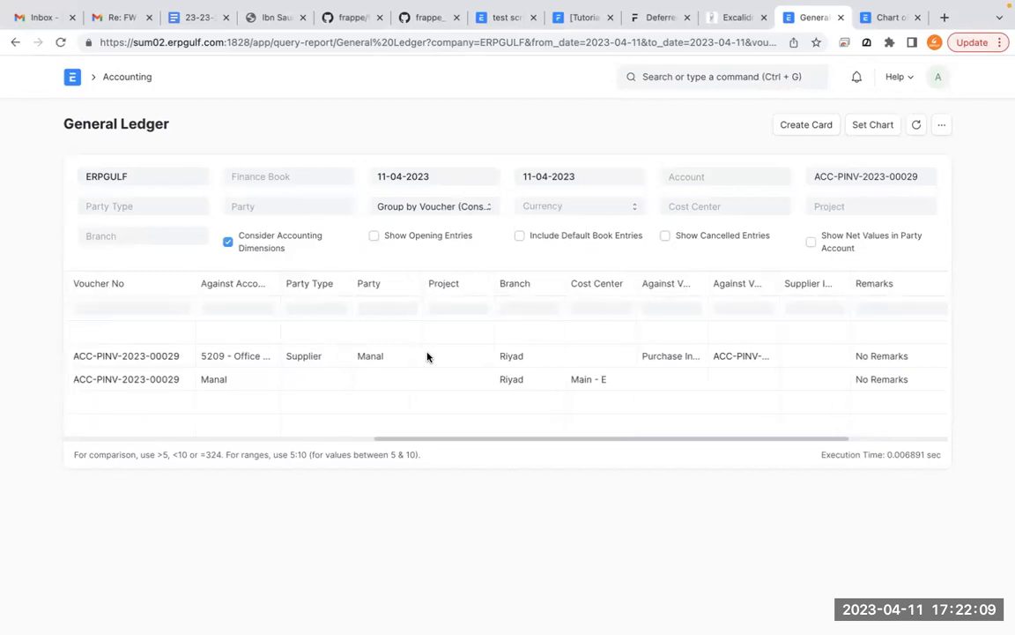
- Open Accounts Settings, review the options for processing deferred entries automatically or via journal entry, and return to the home workspace
click(72, 79)
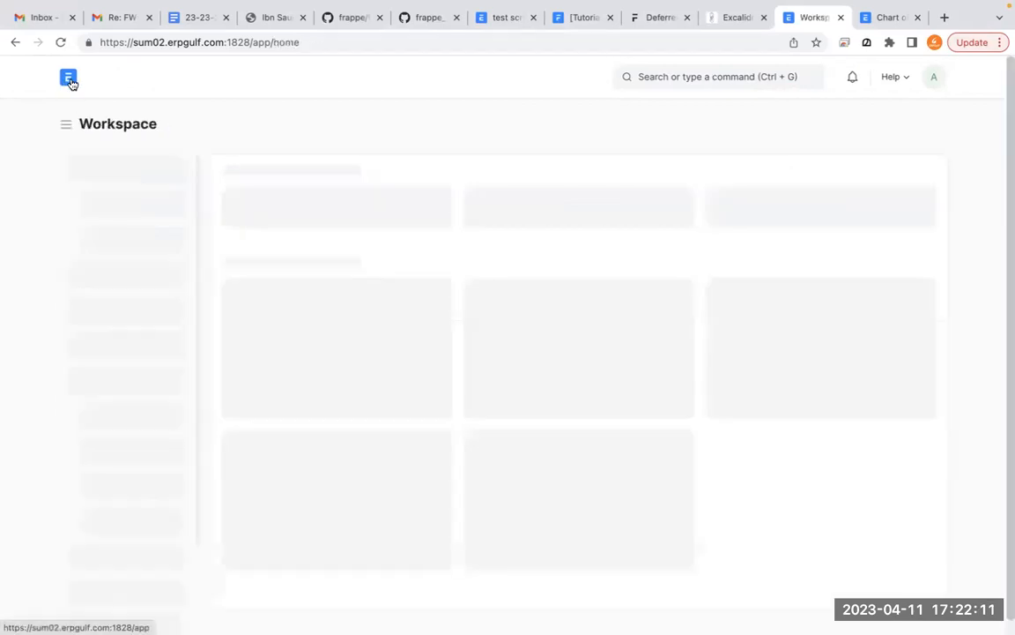
click(768, 76)
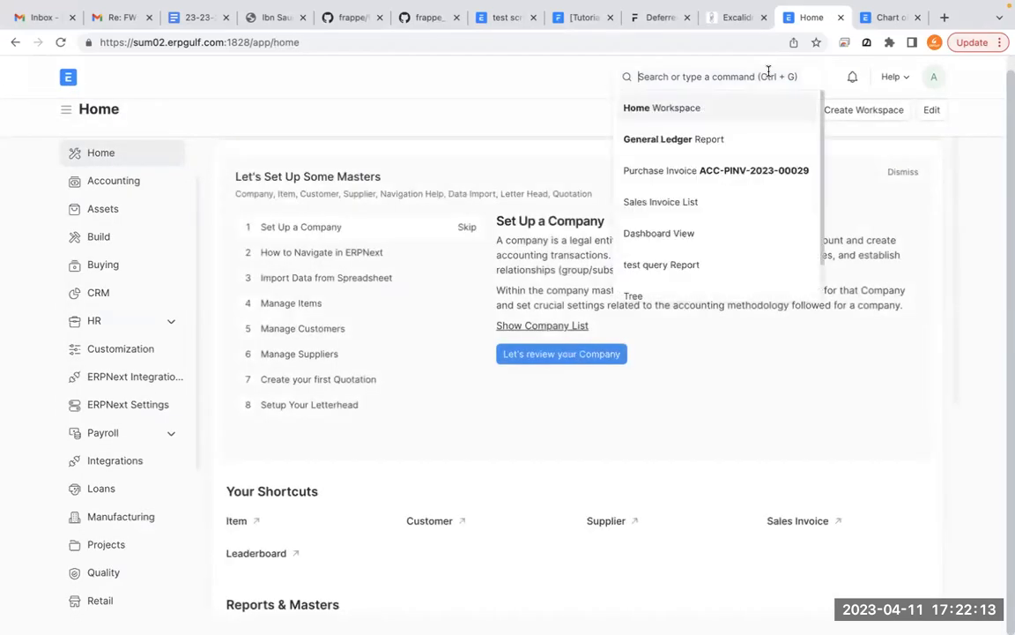
text(account)
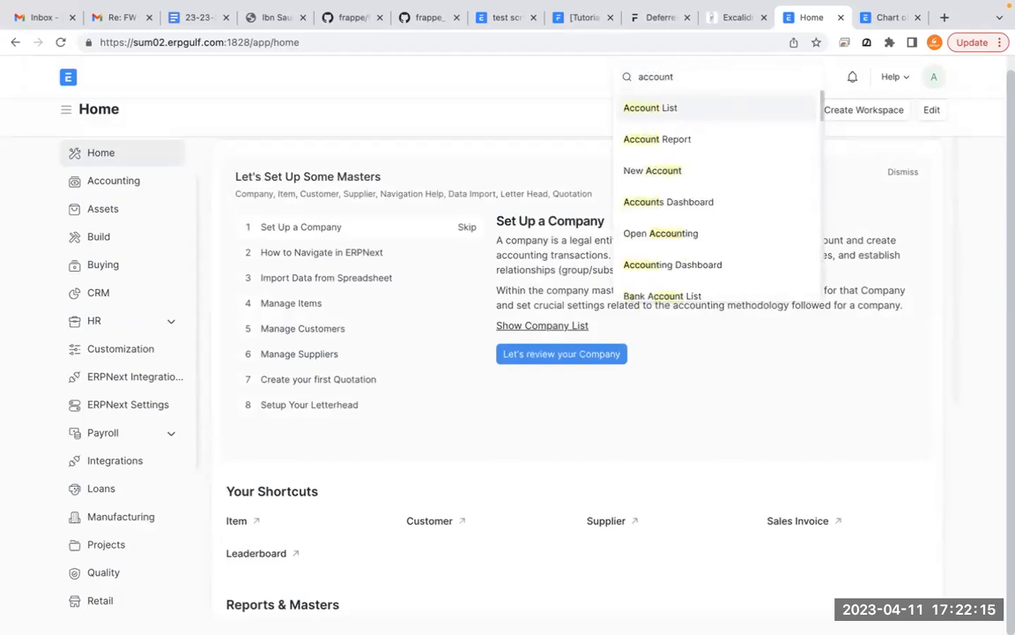
text(s se)
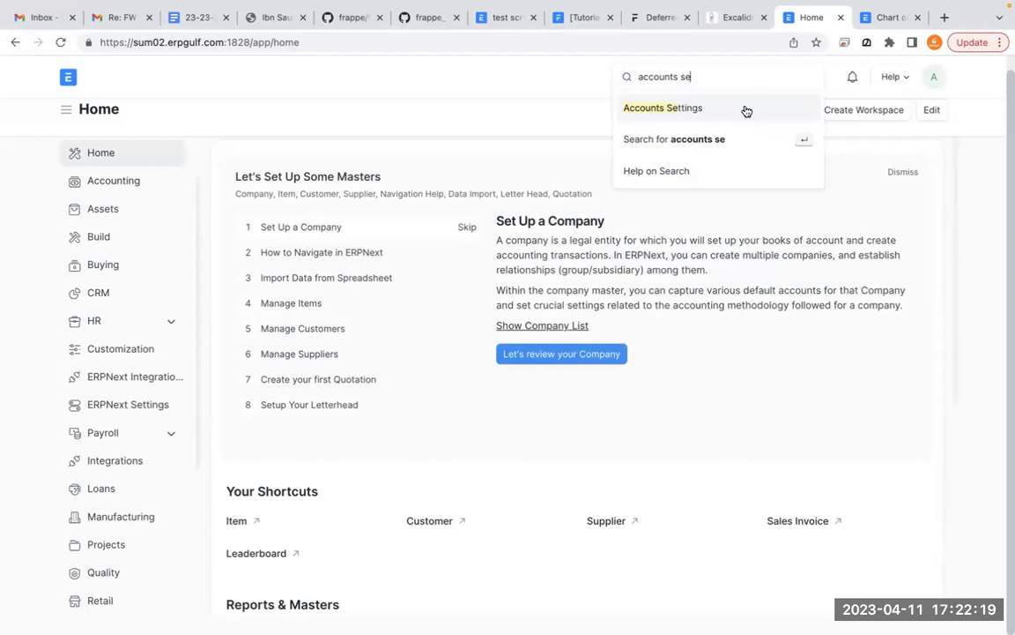
click(746, 107)
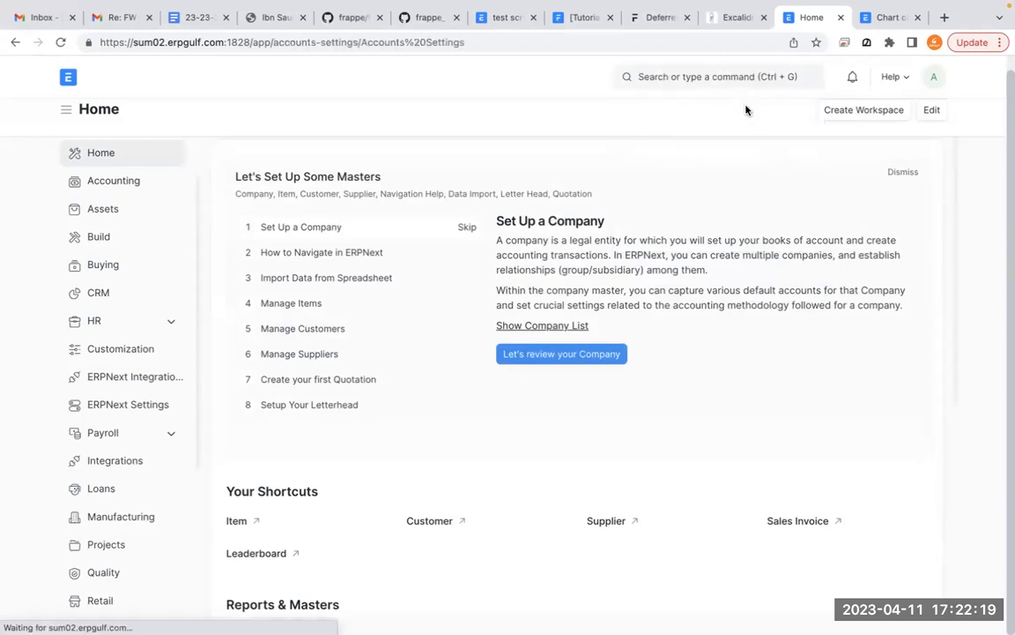
scroll(659, 298, down, 1)
scroll(659, 298, down, 2)
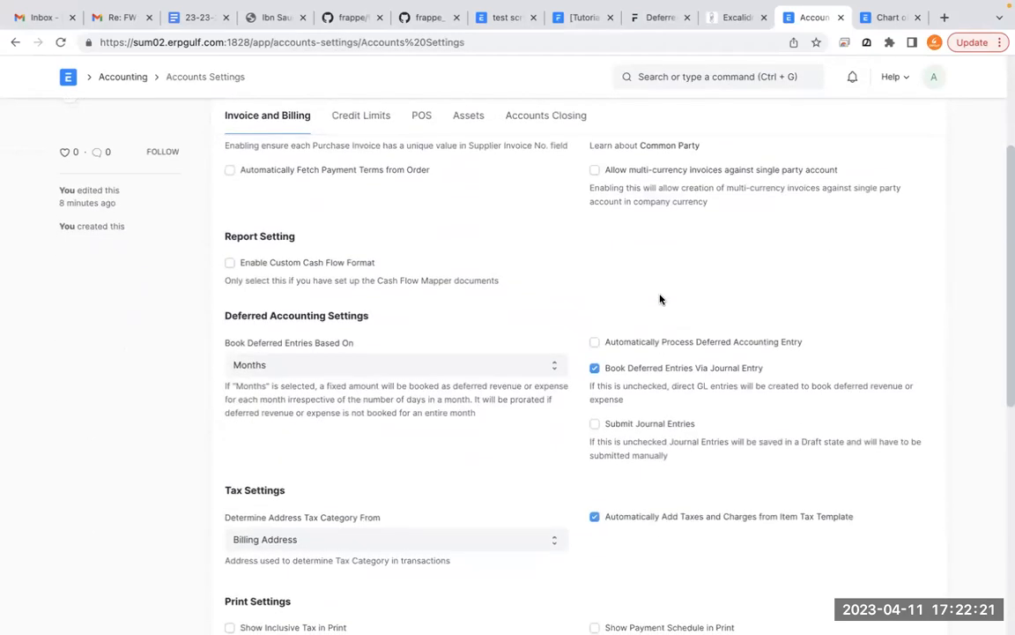
click(662, 297)
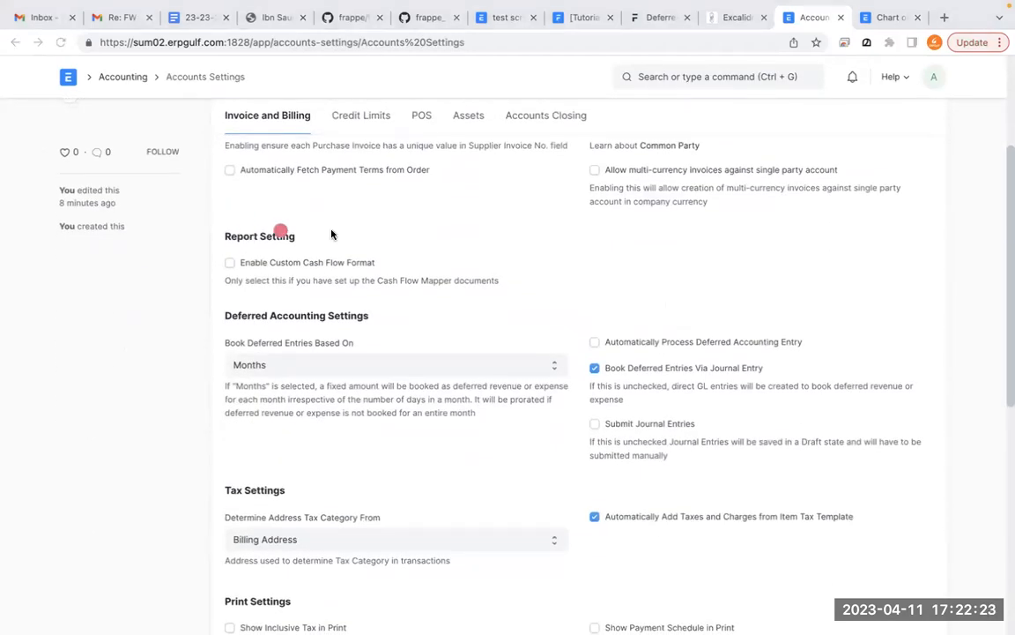
mouse_move(640, 310)
mouse_down()
mouse_move(527, 334)
mouse_move(510, 307)
mouse_up()
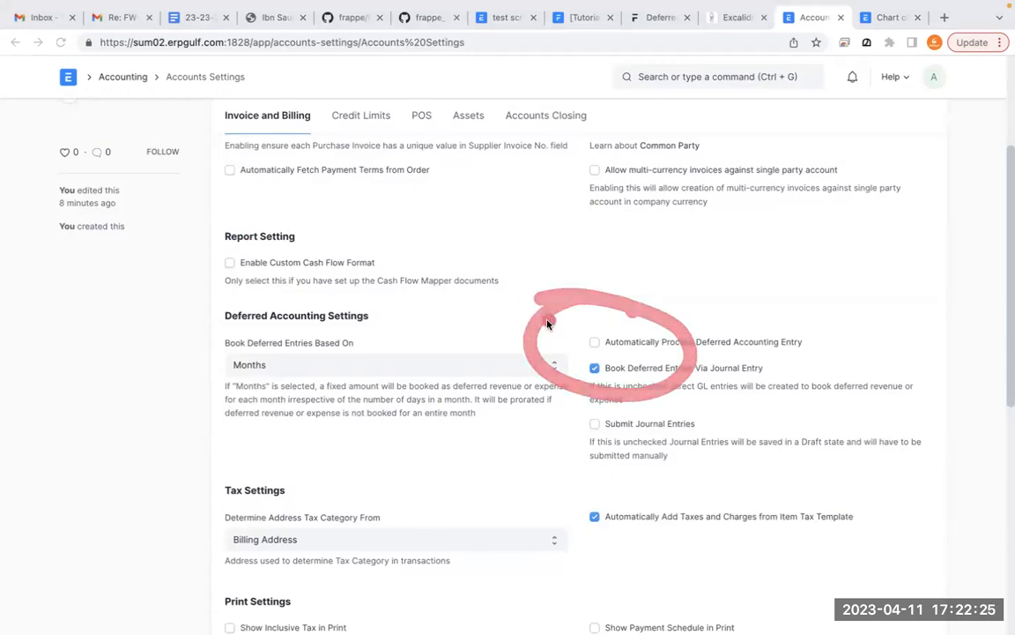
mouse_move(642, 305)
mouse_down()
mouse_move(604, 368)
mouse_move(567, 301)
mouse_up()
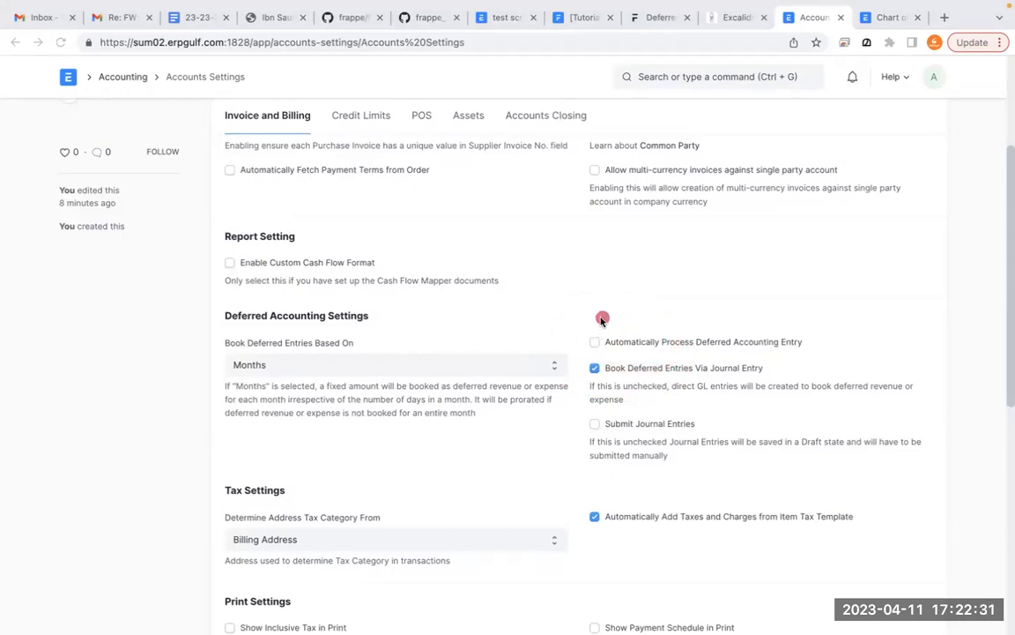
drag(603, 313, 586, 315)
click(15, 43)
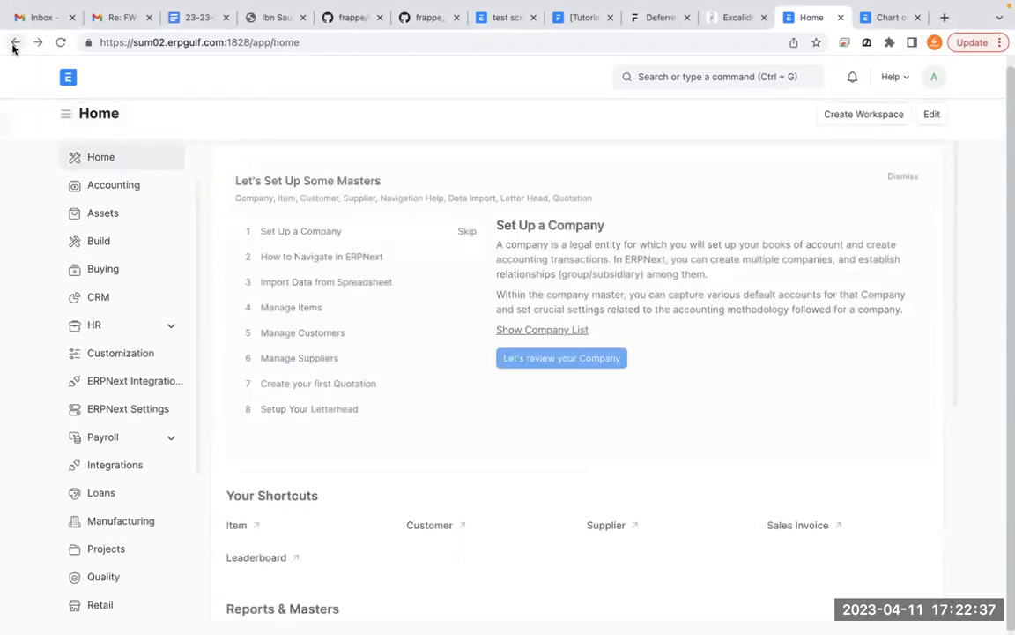
- Search for "deferr" and start a new Process Deferred Accounting document
click(671, 72)
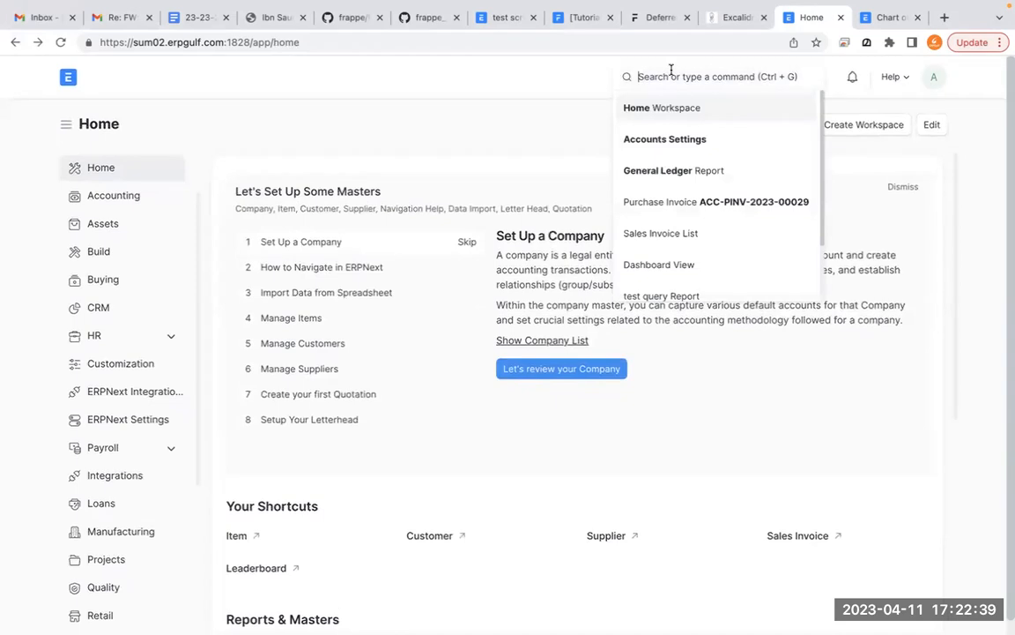
text(deferr)
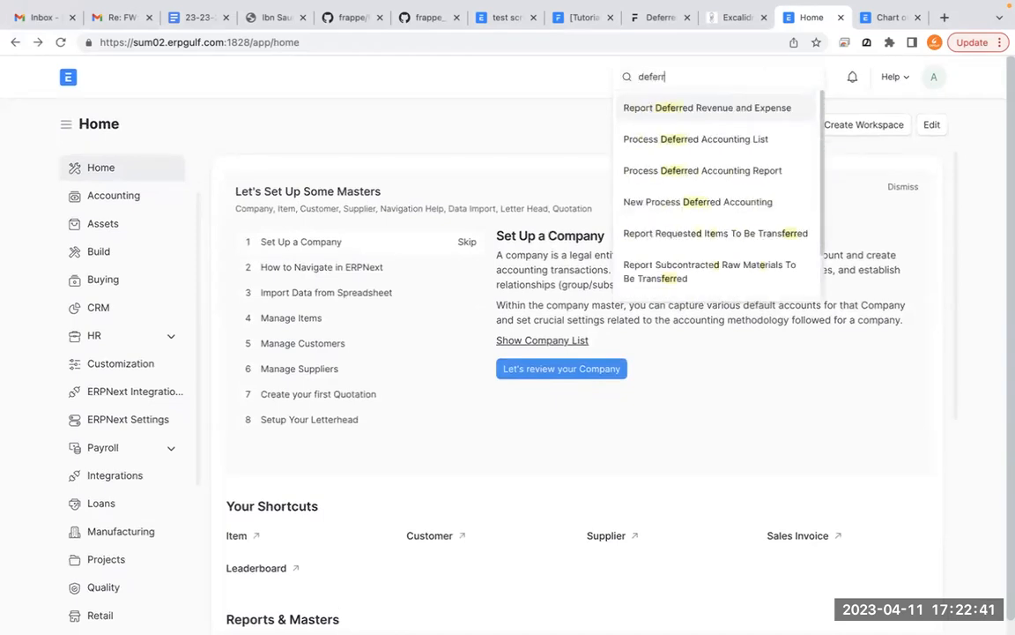
click(712, 215)
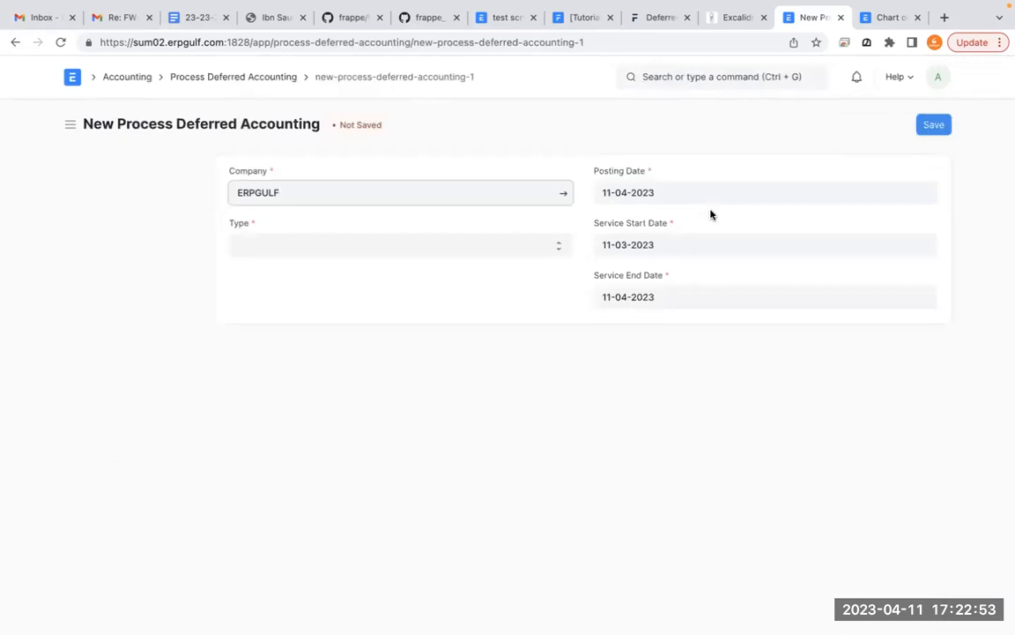
- Set the deferred accounting document's type to Expense and its account to Deferred account - E
click(557, 250)
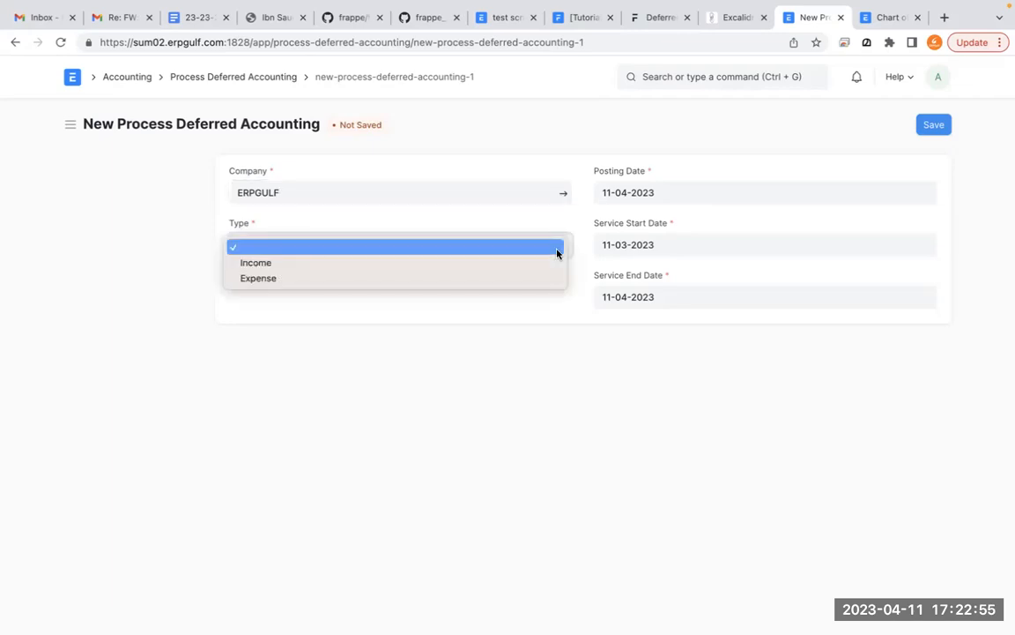
click(535, 278)
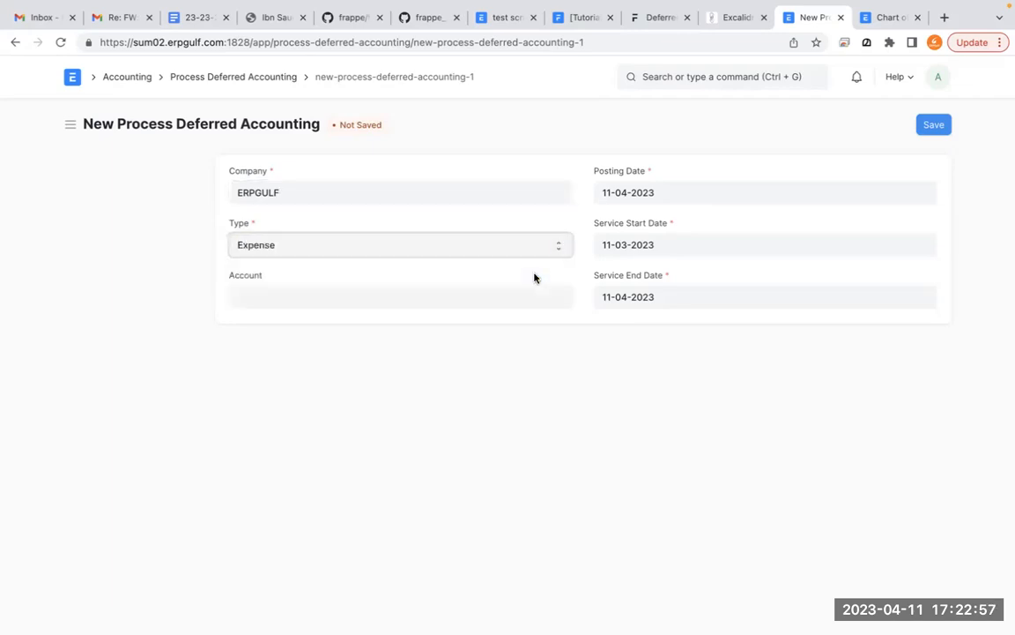
click(475, 294)
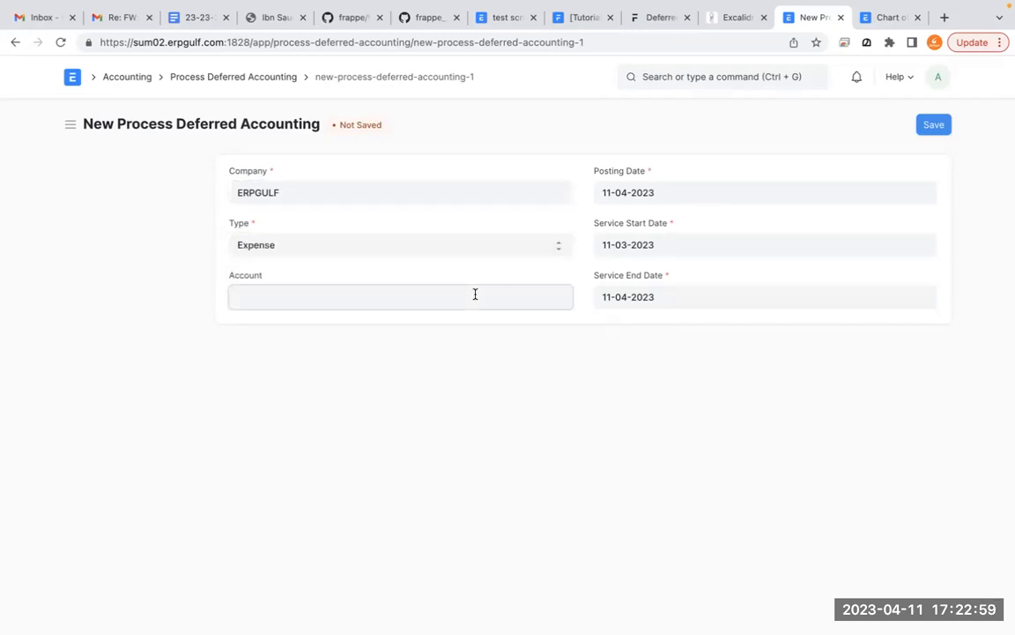
text(de)
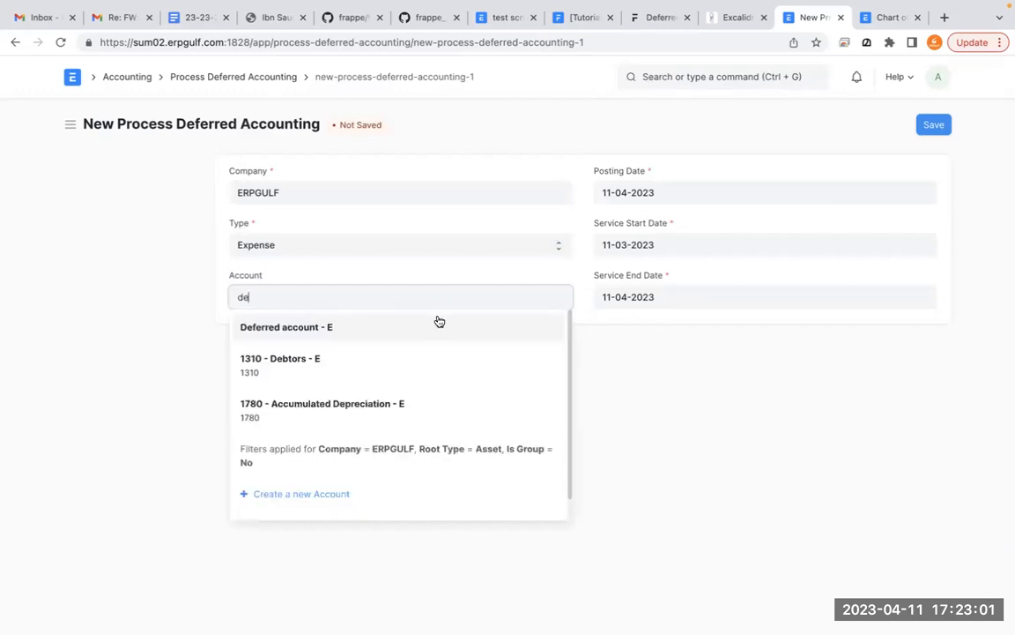
click(437, 323)
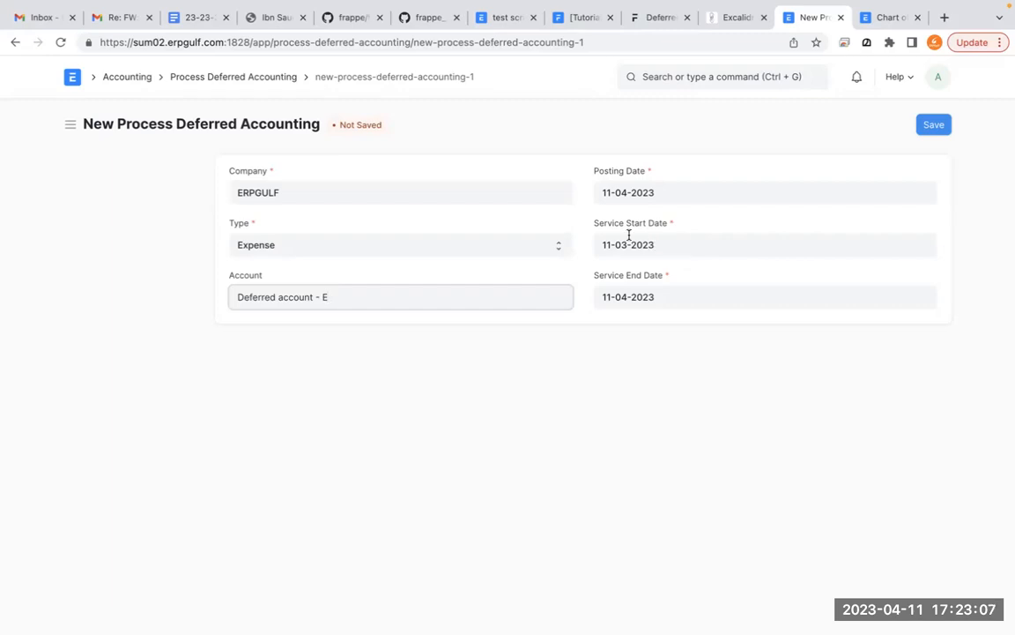
- Check the service start date, keep the default dates, then save and permanently submit the Process Deferred Accounting document
click(672, 240)
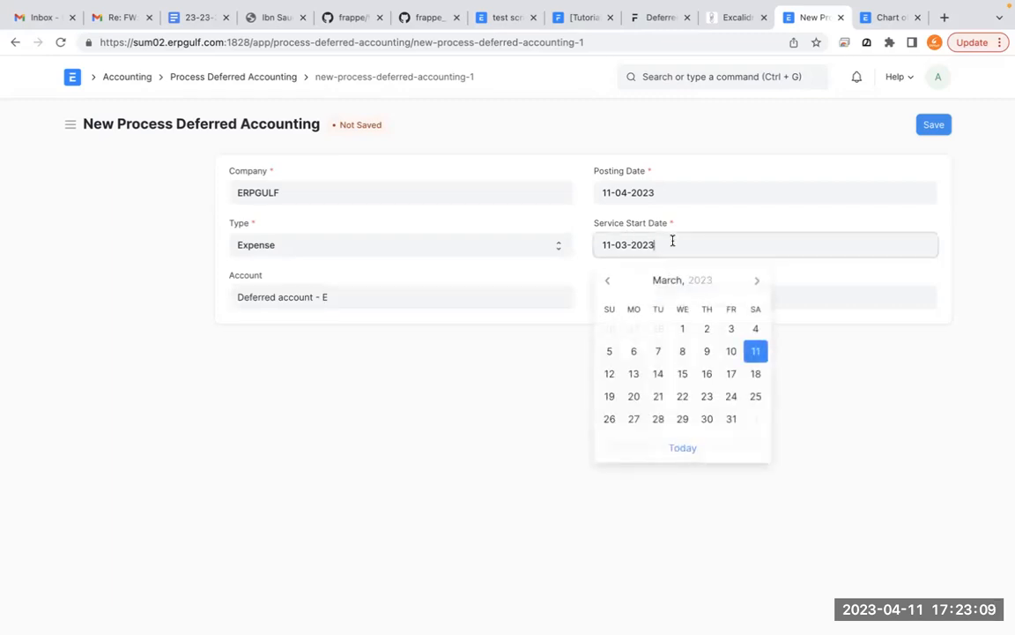
click(771, 218)
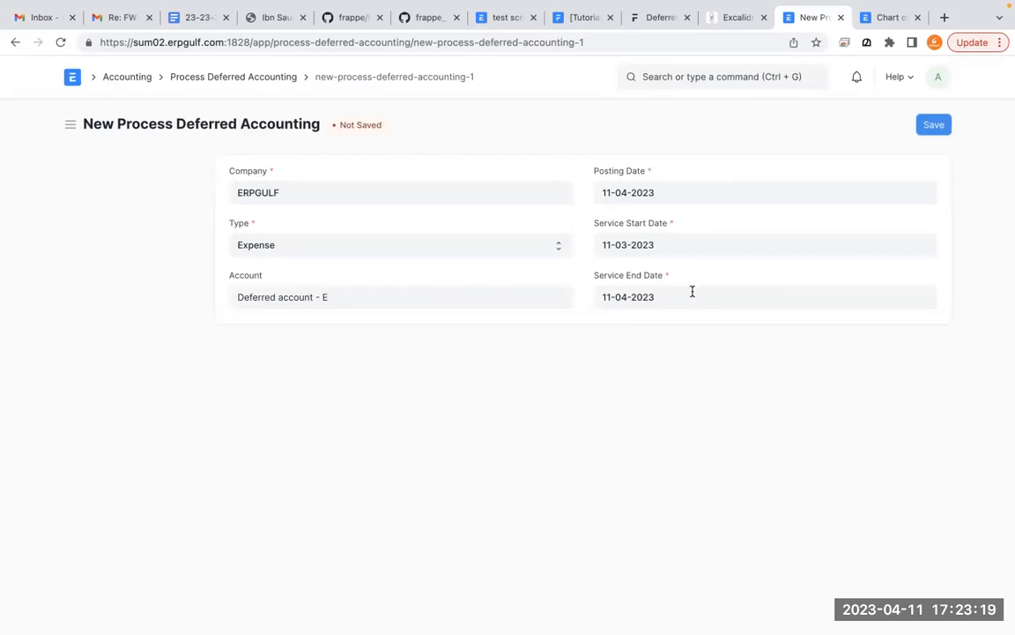
click(924, 130)
click(920, 126)
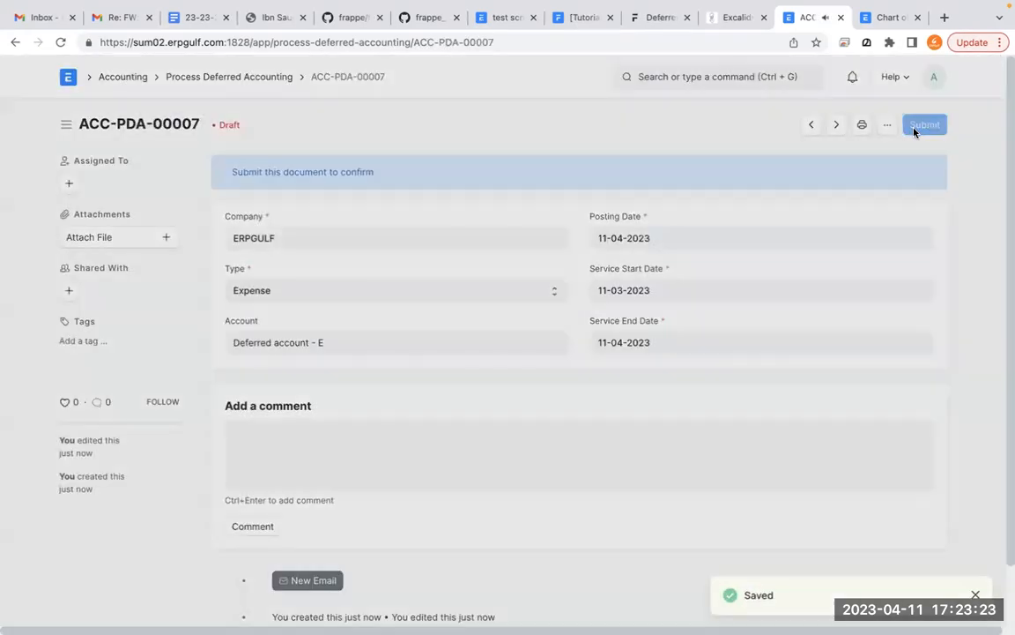
click(678, 185)
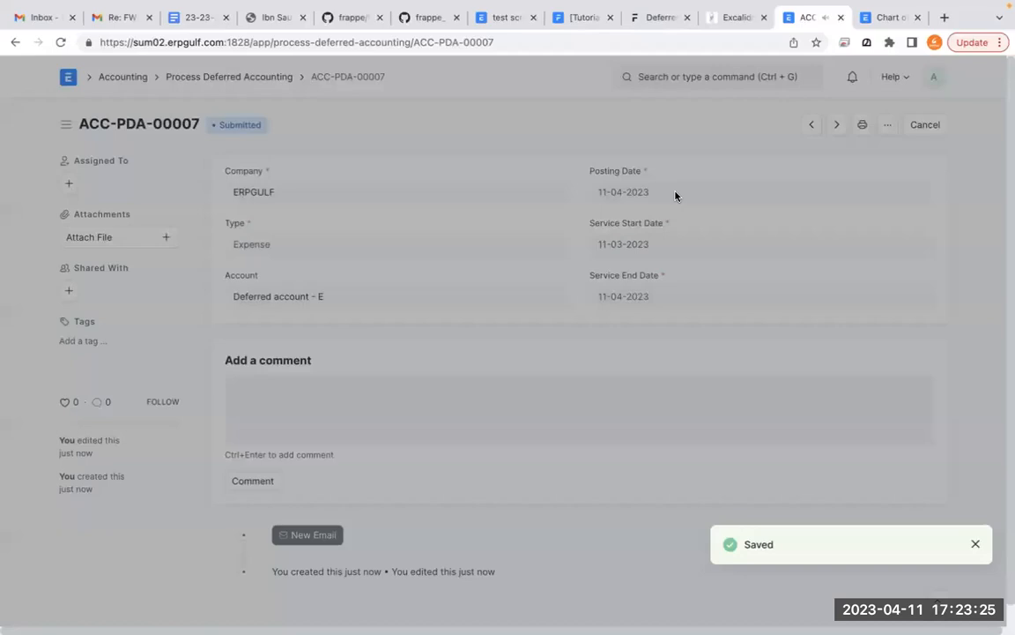
- Open the Journal Entry list, inspect the accounting entries of the topmost Deferred account - E draft, and return to the list
click(667, 75)
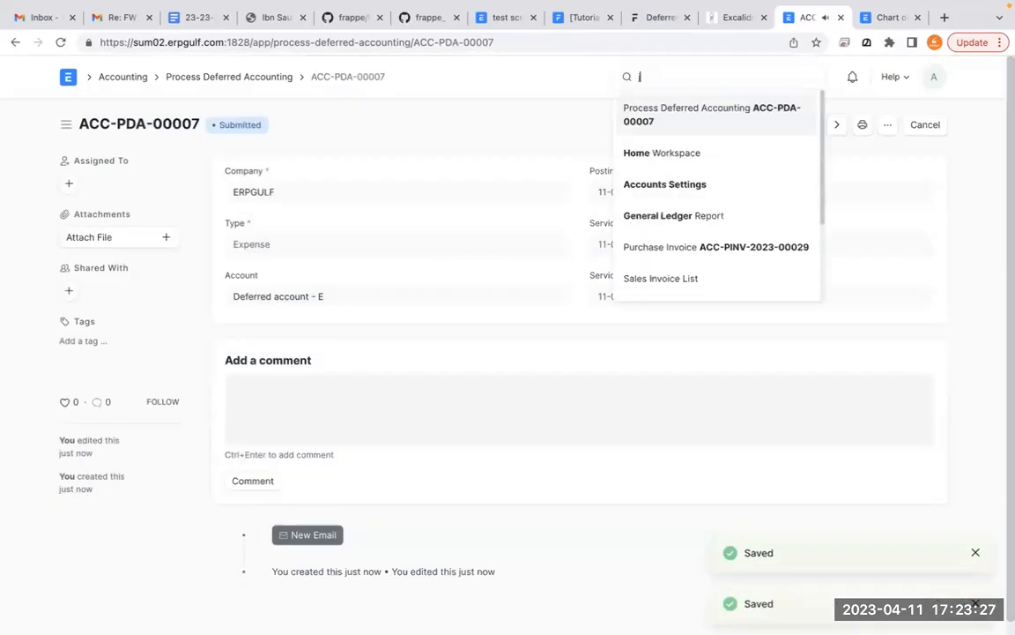
text(journal)
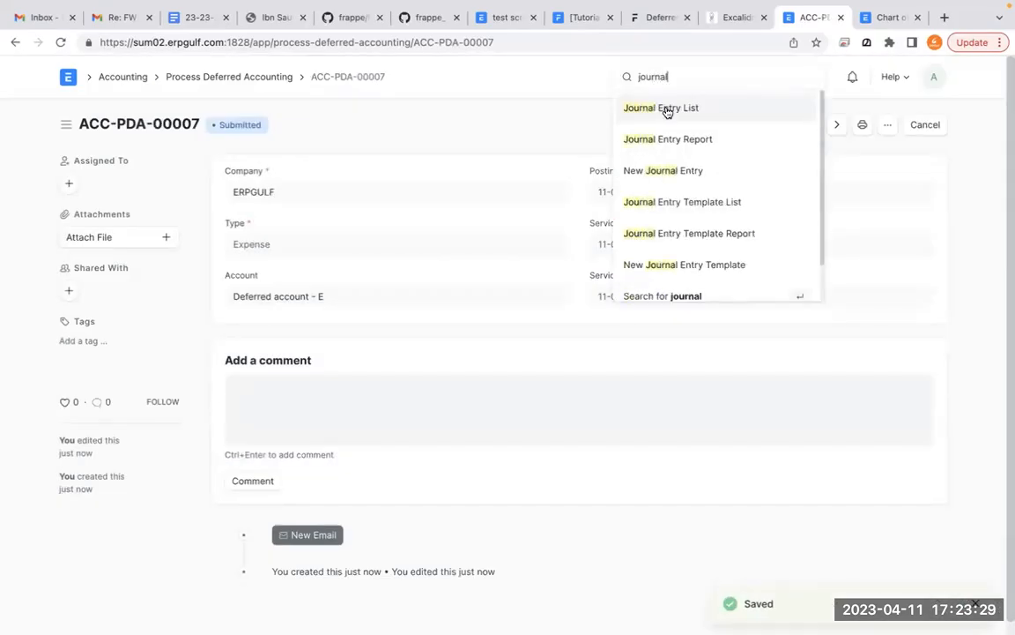
click(666, 106)
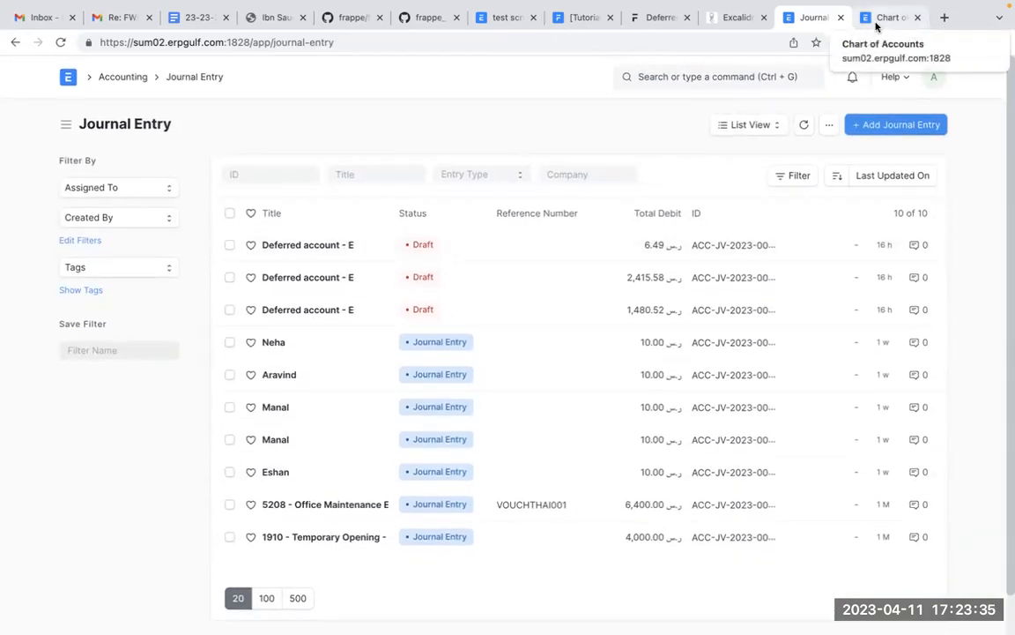
click(325, 250)
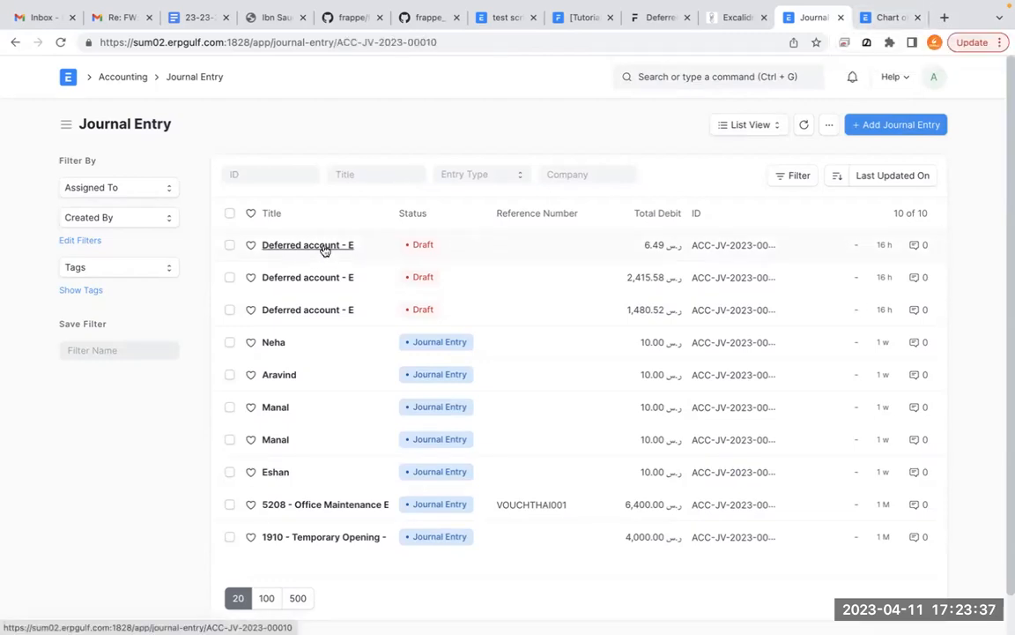
scroll(437, 354, down, 1)
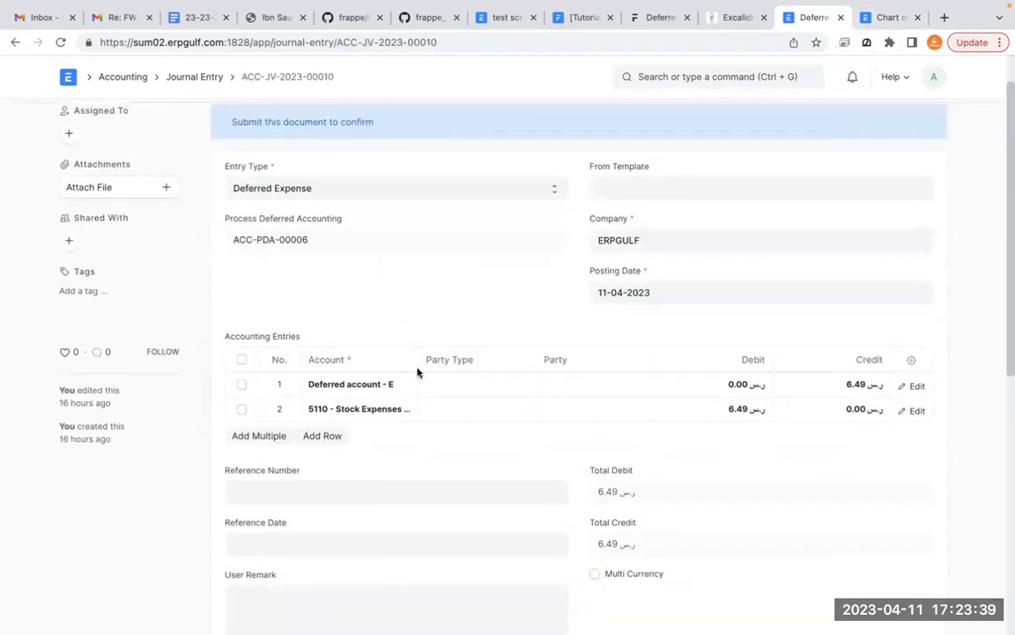
click(12, 50)
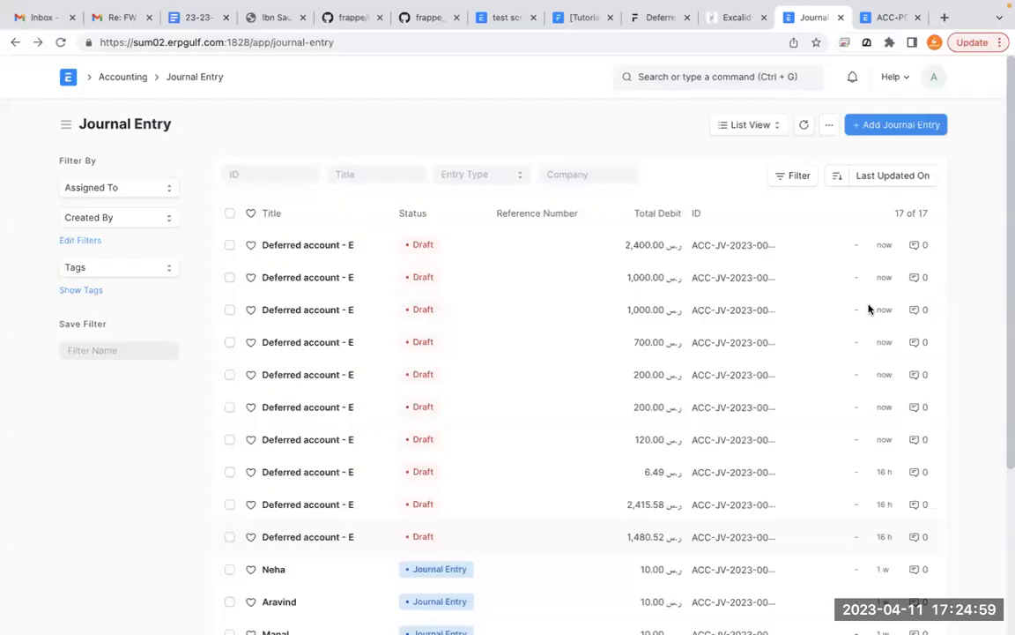
- Inspect the accounting entries of the second Deferred account - E draft in the Journal Entry list and leave that draft open
scroll(395, 265, down, 1)
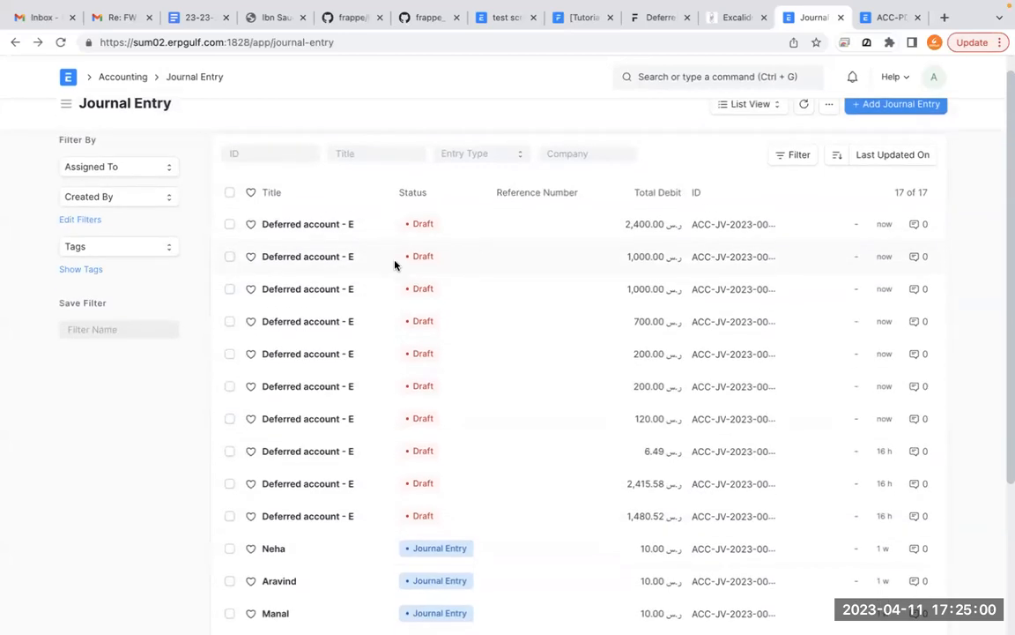
click(340, 258)
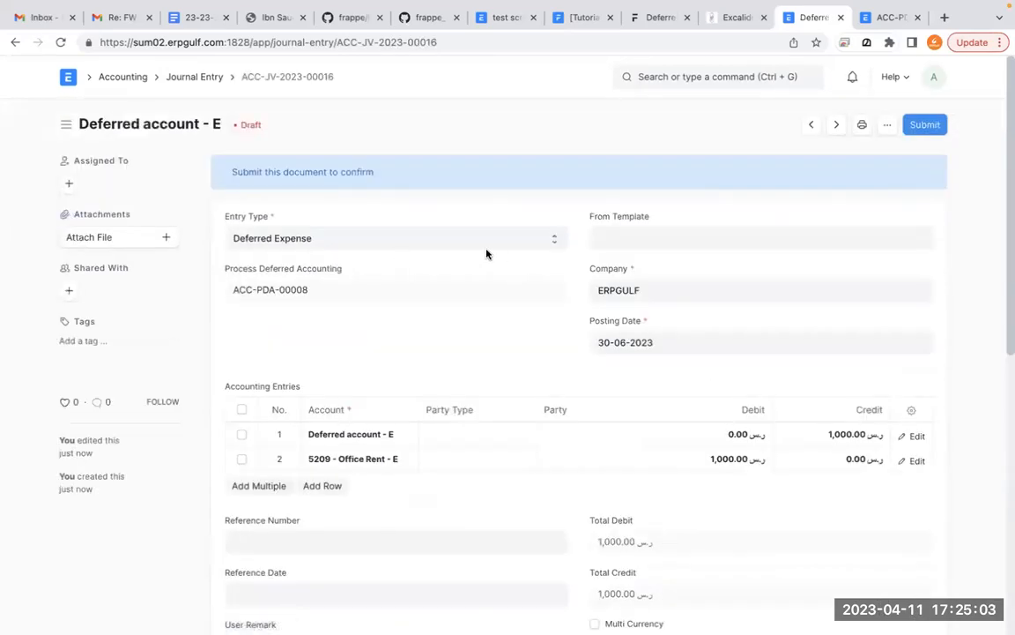
click(15, 42)
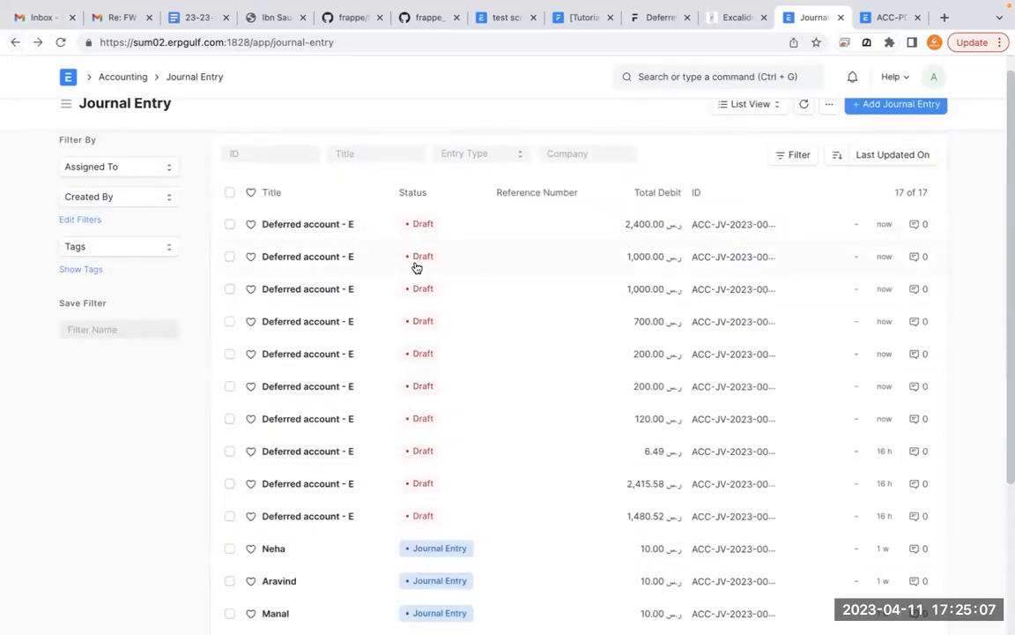
click(275, 260)
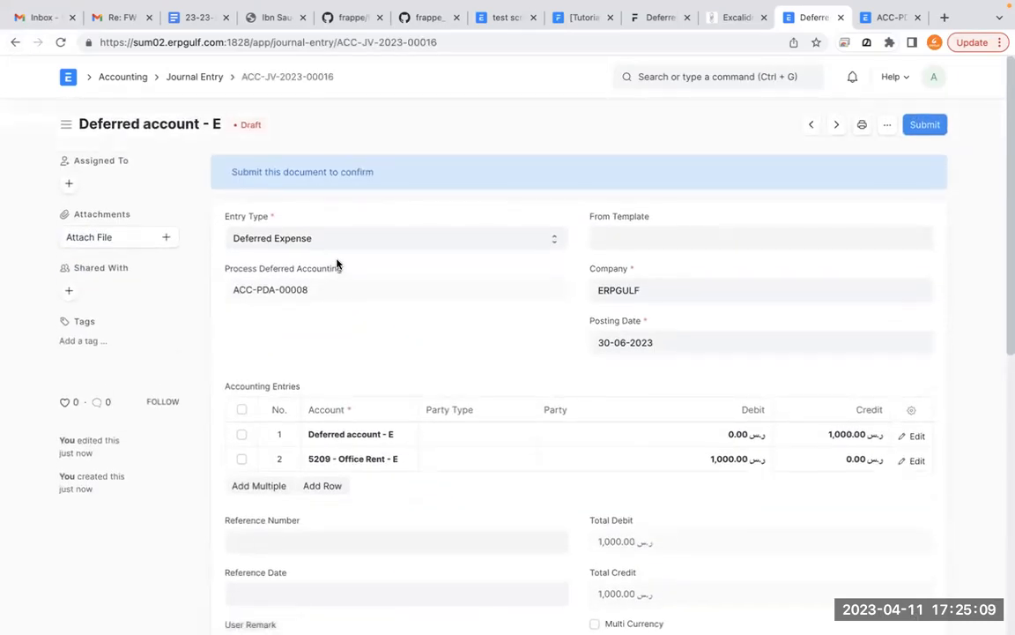
- Search for "account sett" from the Process Deferred Accounting document, open Accounts Settings and review the Deferred Accounting Settings
click(892, 17)
click(779, 76)
text(account see)
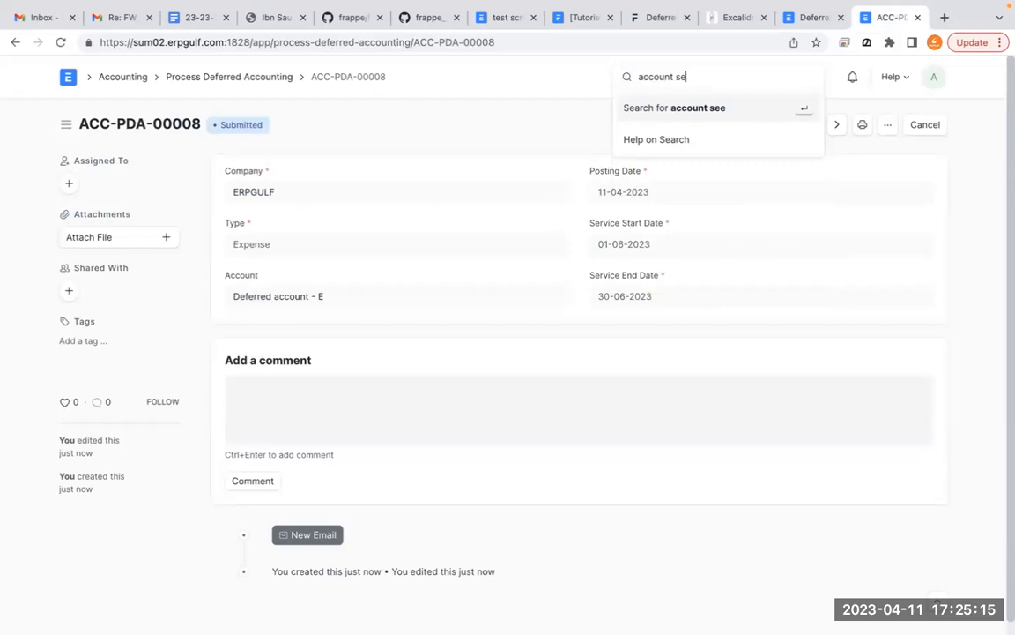
text(tt)
click(755, 109)
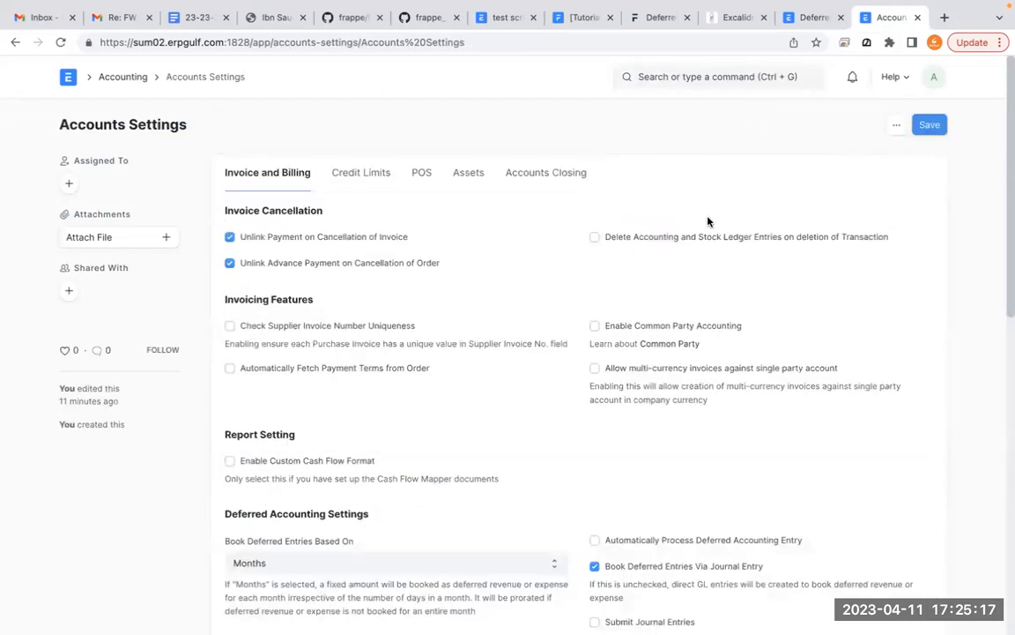
scroll(691, 329, down, 3)
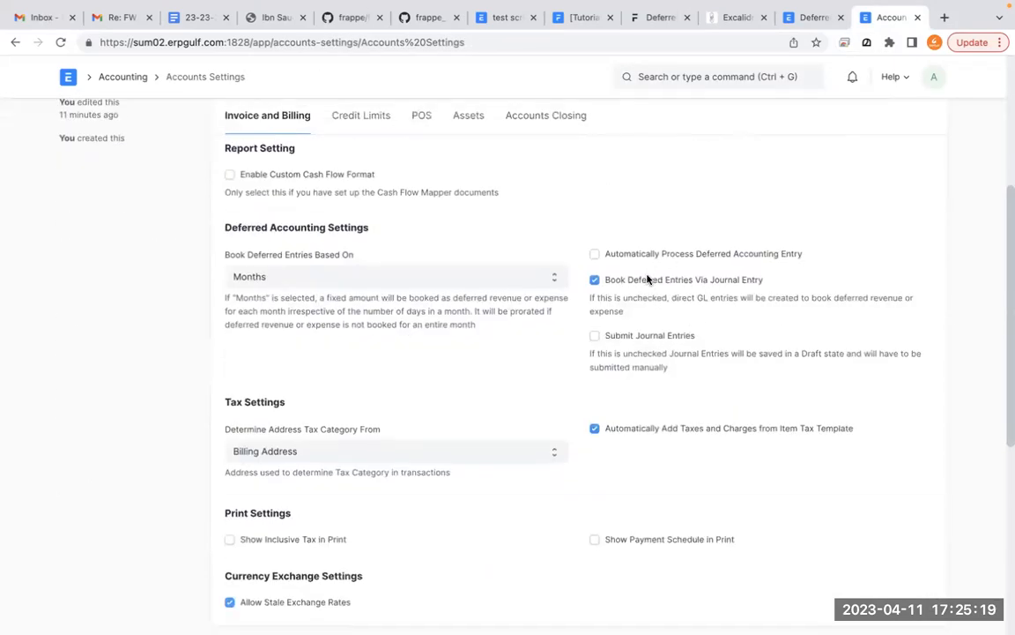
click(647, 280)
- Return to the open journal entry draft and examine its accounting entries, marking the debit and credit amounts on screen
click(811, 17)
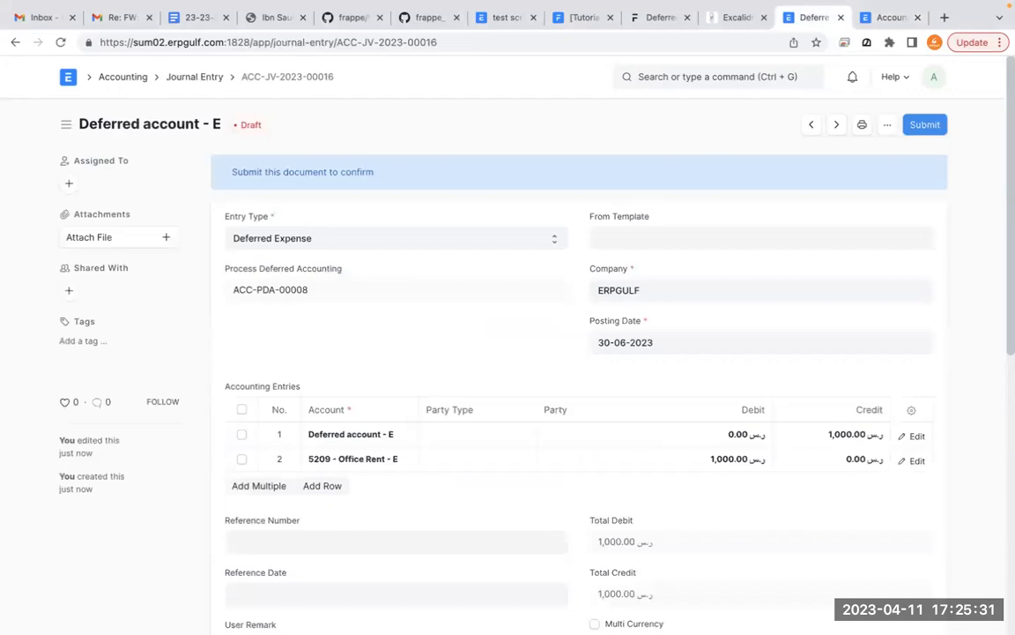
scroll(451, 485, down, 1)
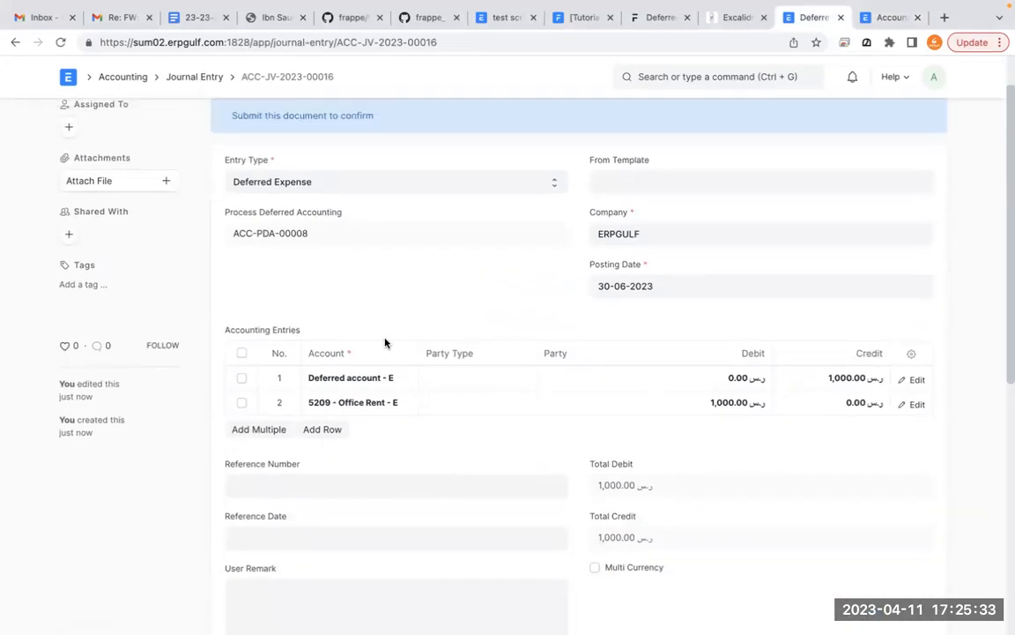
scroll(511, 392, down, 1)
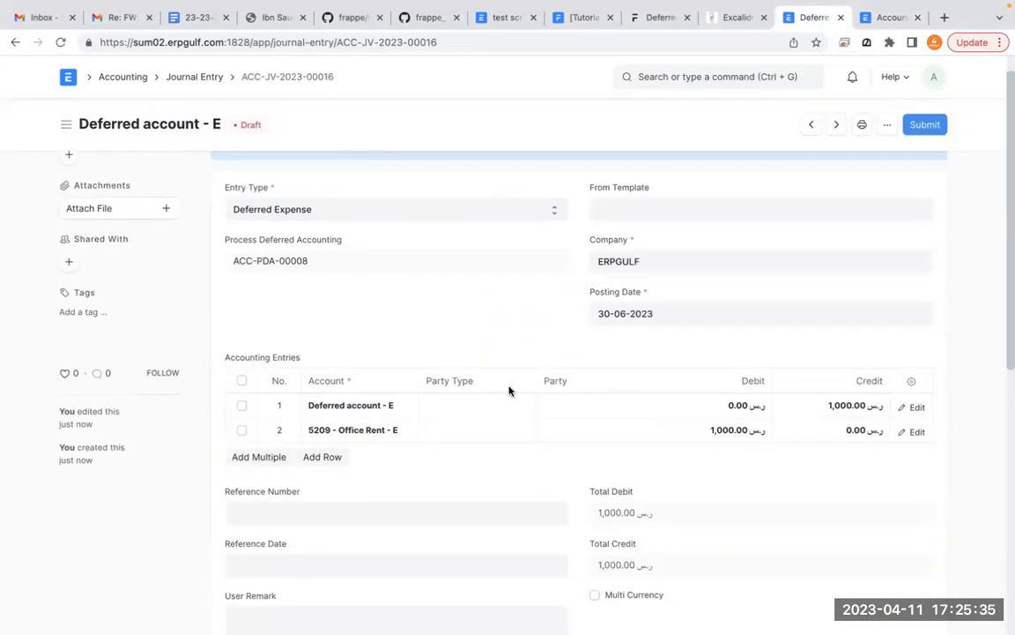
scroll(509, 391, down, 2)
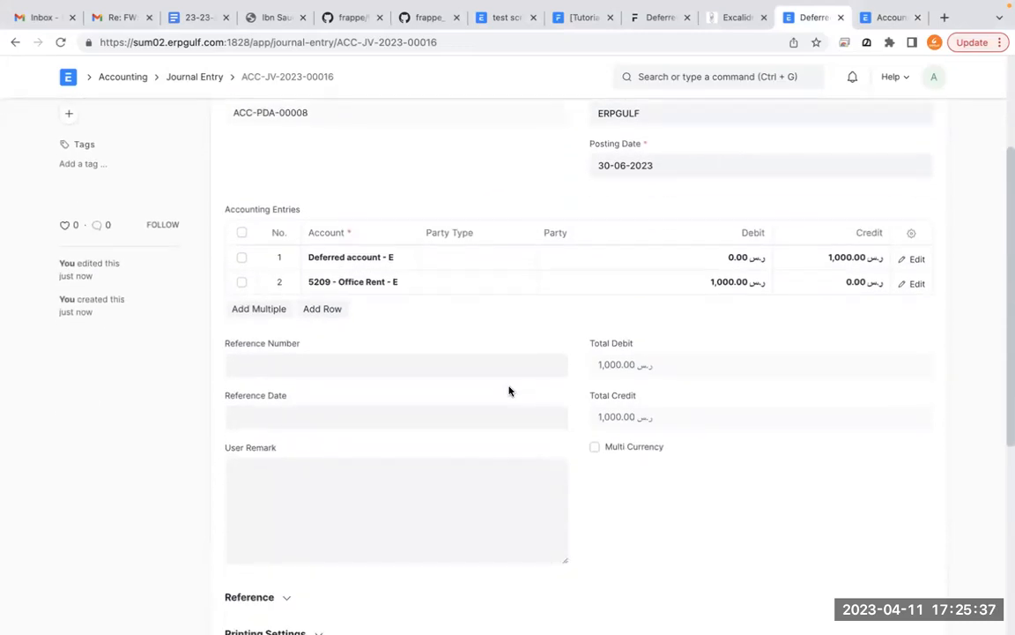
scroll(509, 390, down, 2)
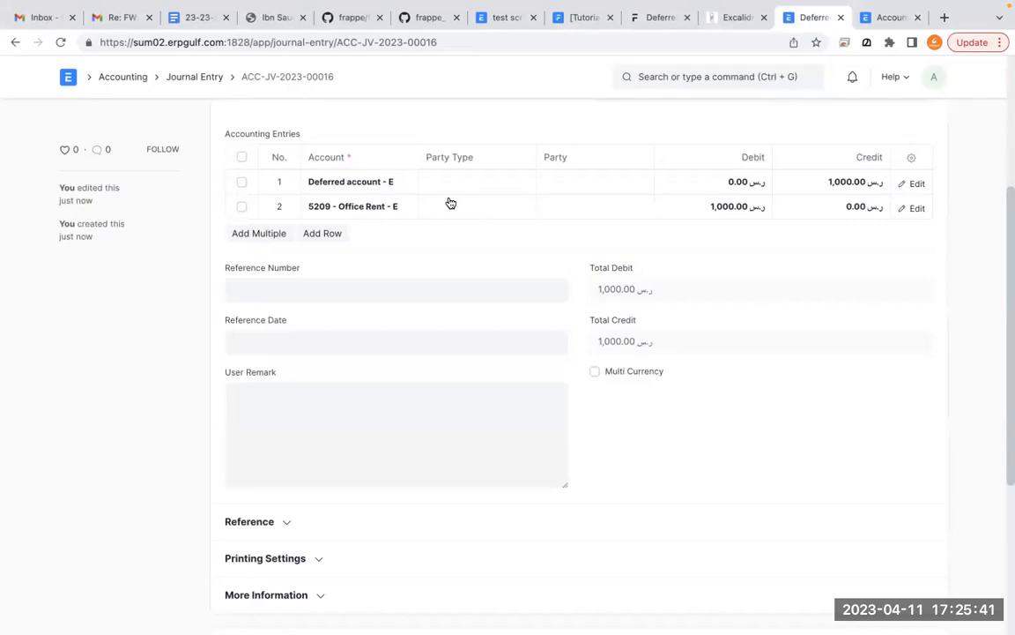
click(478, 205)
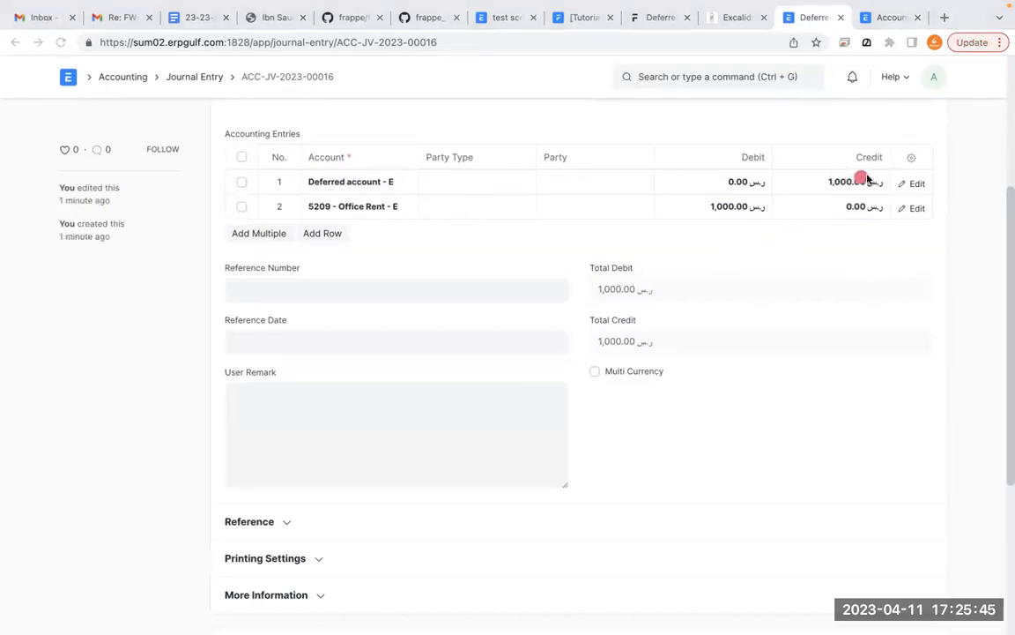
mouse_move(877, 166)
mouse_down()
mouse_move(893, 185)
mouse_move(796, 141)
mouse_up()
mouse_move(766, 183)
mouse_down()
mouse_move(691, 227)
mouse_move(716, 177)
mouse_up()
mouse_move(878, 166)
mouse_down()
mouse_move(883, 179)
mouse_move(843, 148)
mouse_up()
drag(767, 190, 698, 178)
key(Escape)
scroll(627, 205, up, 3)
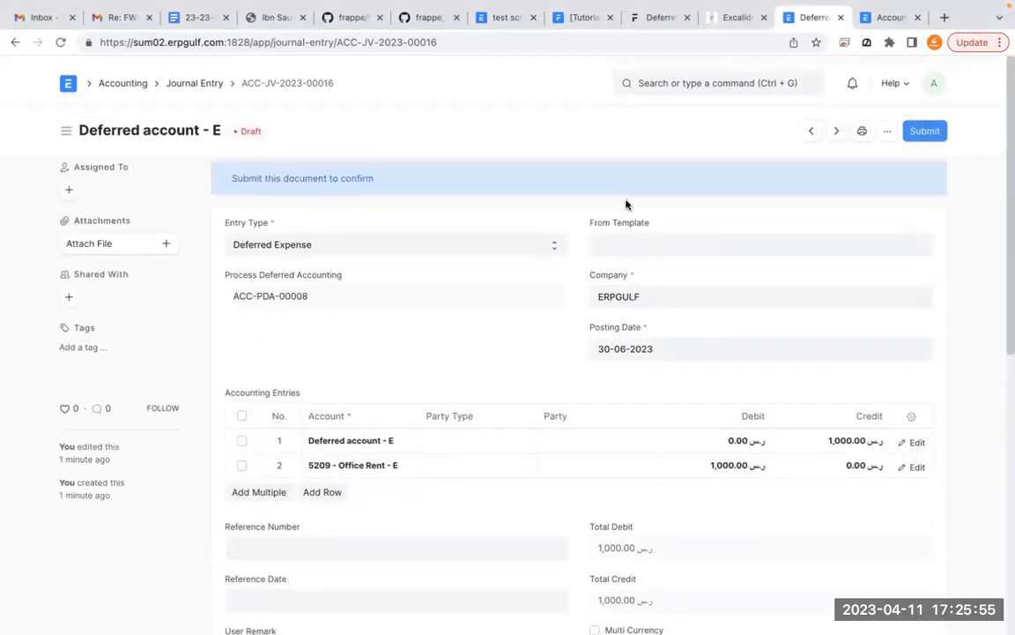
click(730, 17)
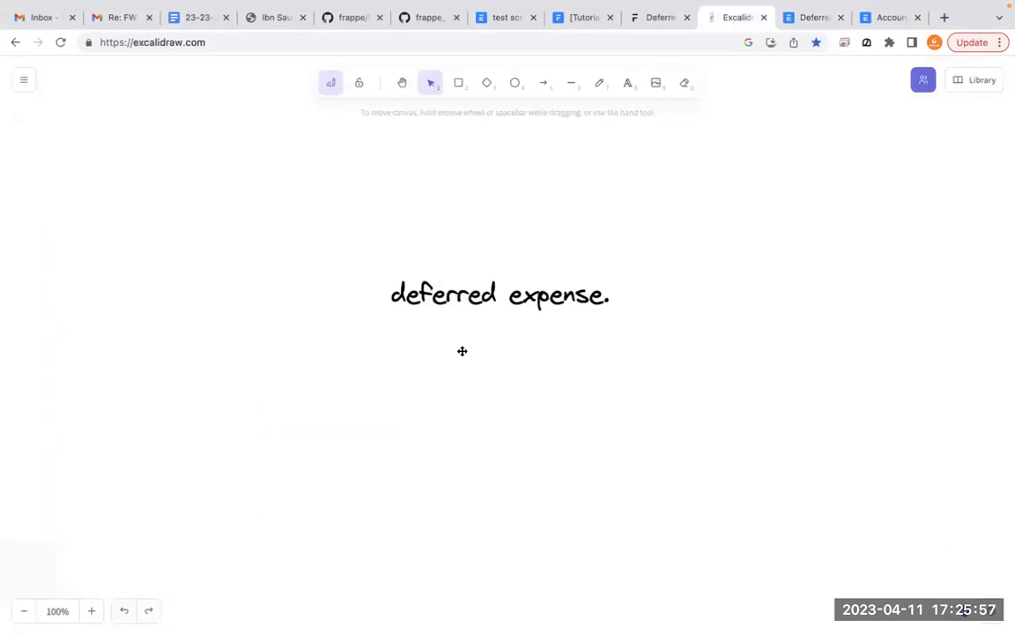
click(629, 85)
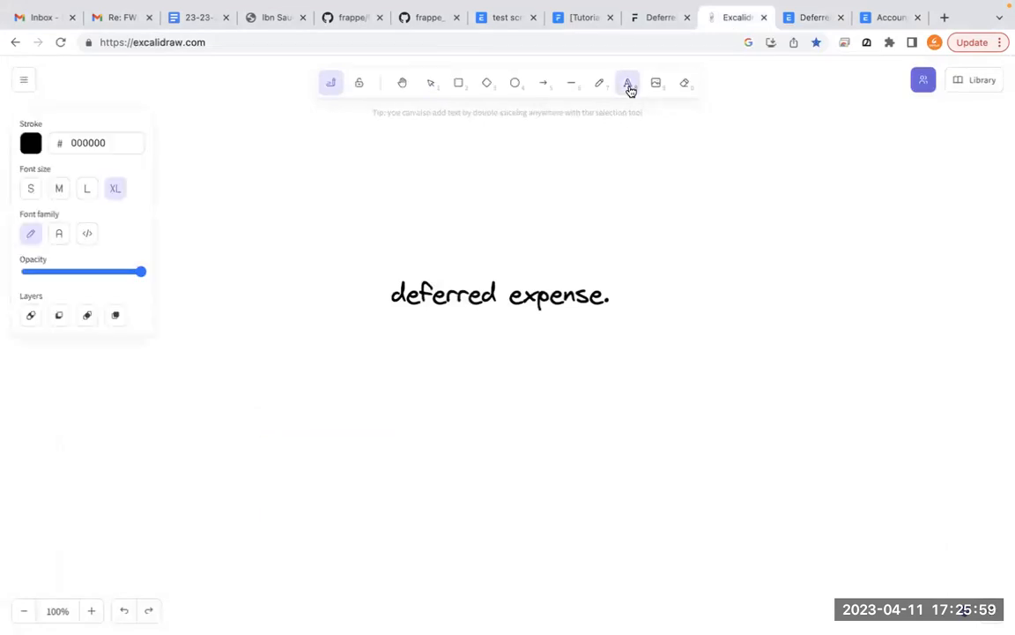
click(873, 16)
- Try to permanently submit the Deferred account - E journal entry draft, and dismiss the resulting message
click(810, 21)
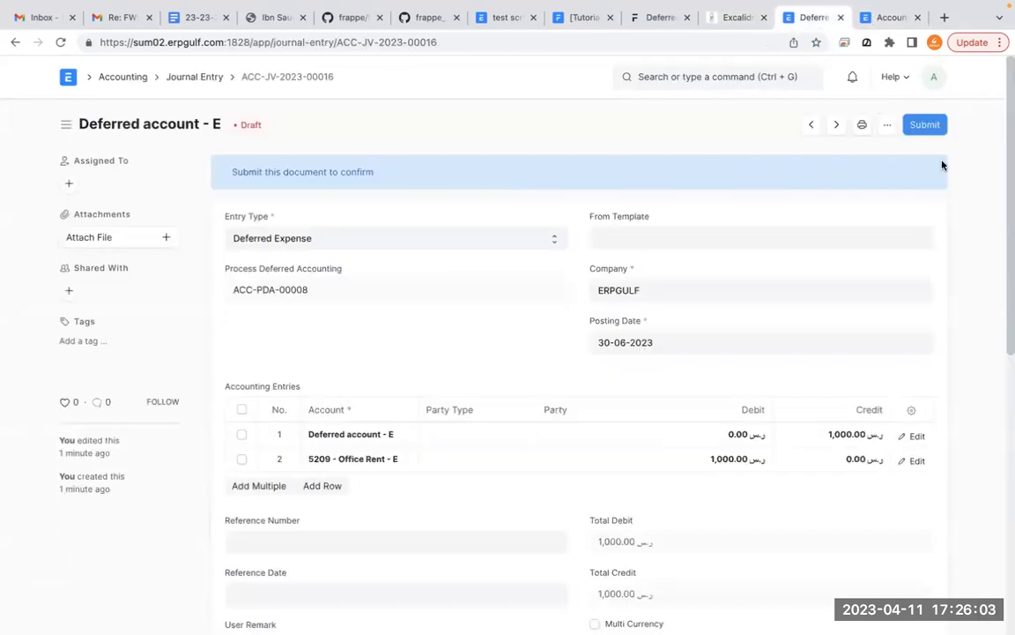
click(924, 126)
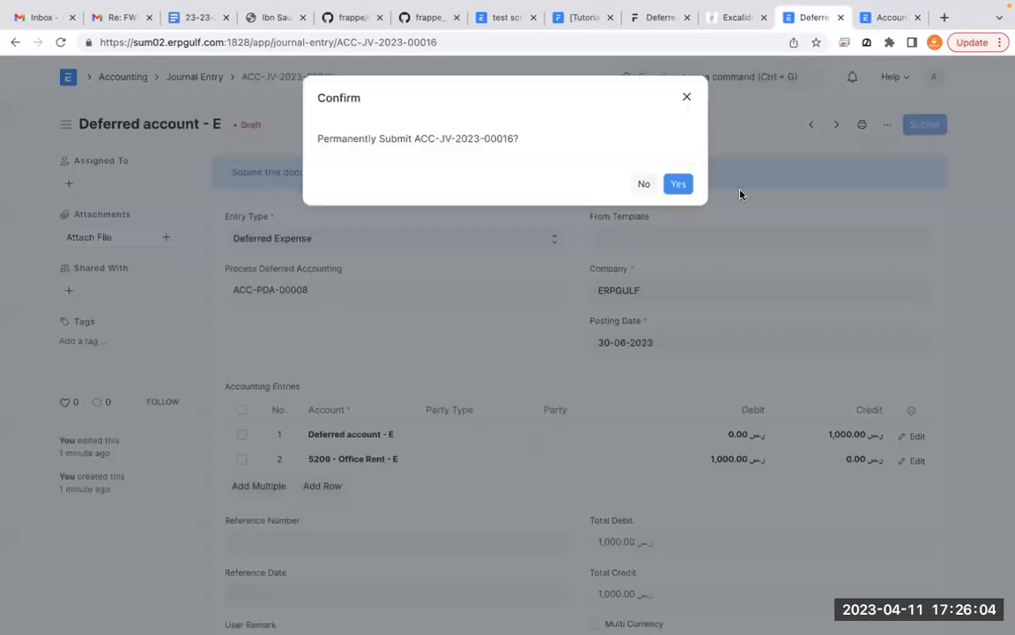
click(678, 183)
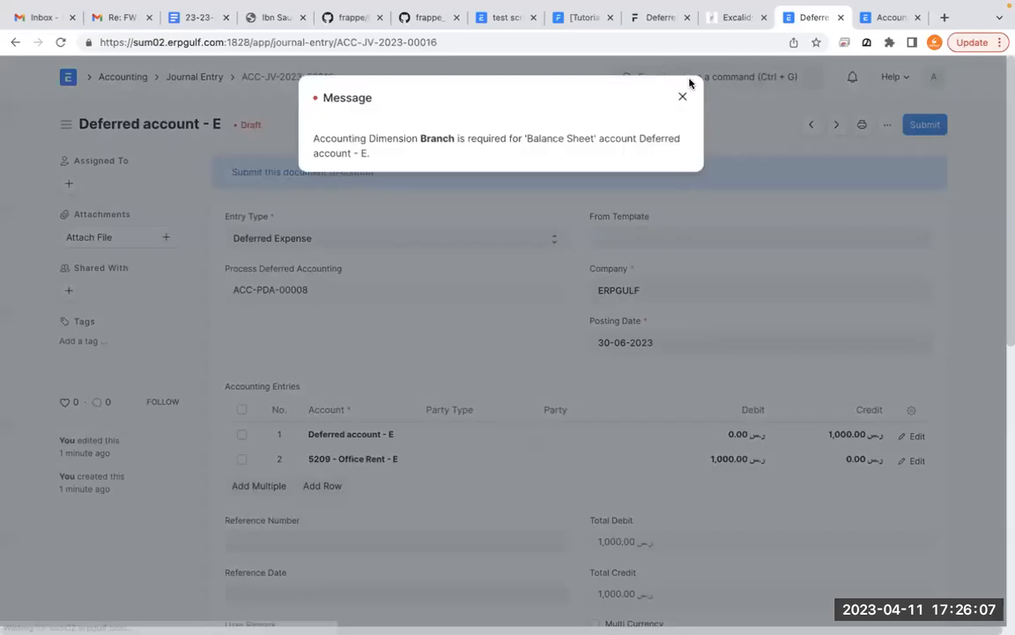
click(686, 99)
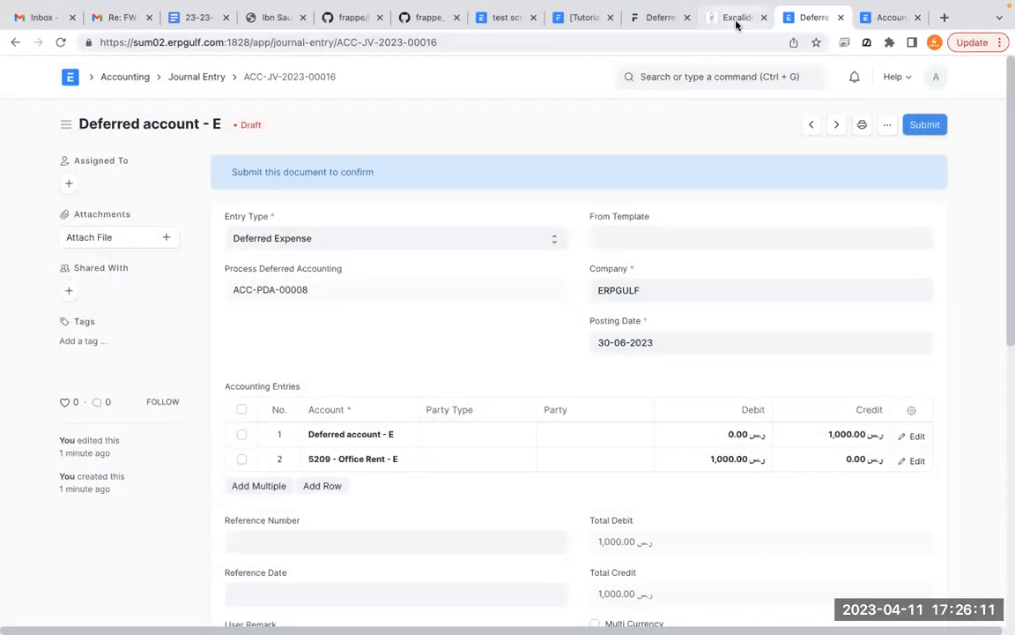
- Switch to Excalidraw and add the line "deferred income. ( you are renting out )" below the "deferred expense." text
click(737, 23)
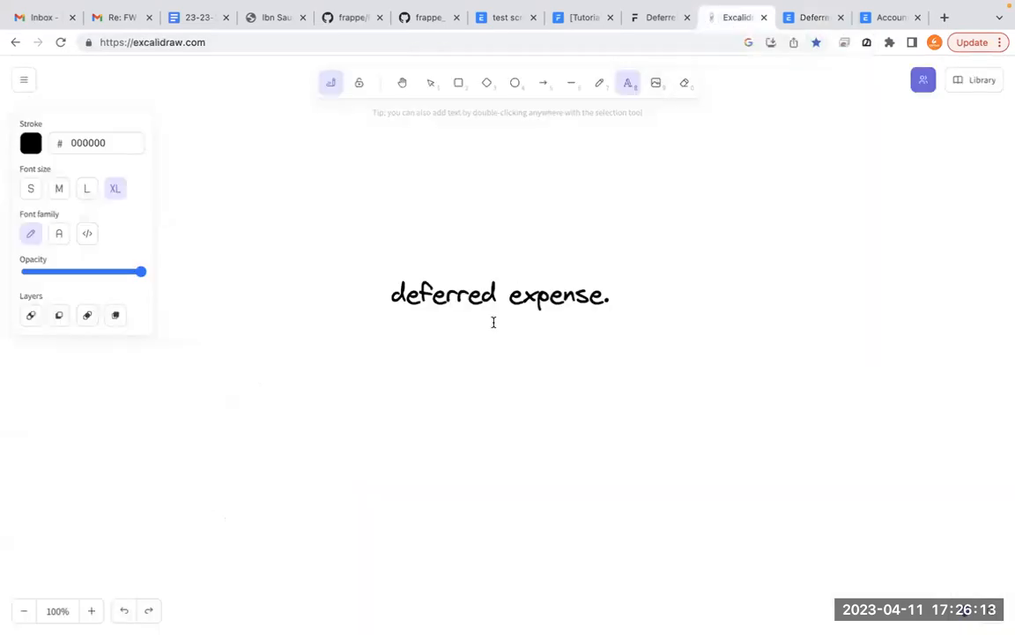
click(437, 370)
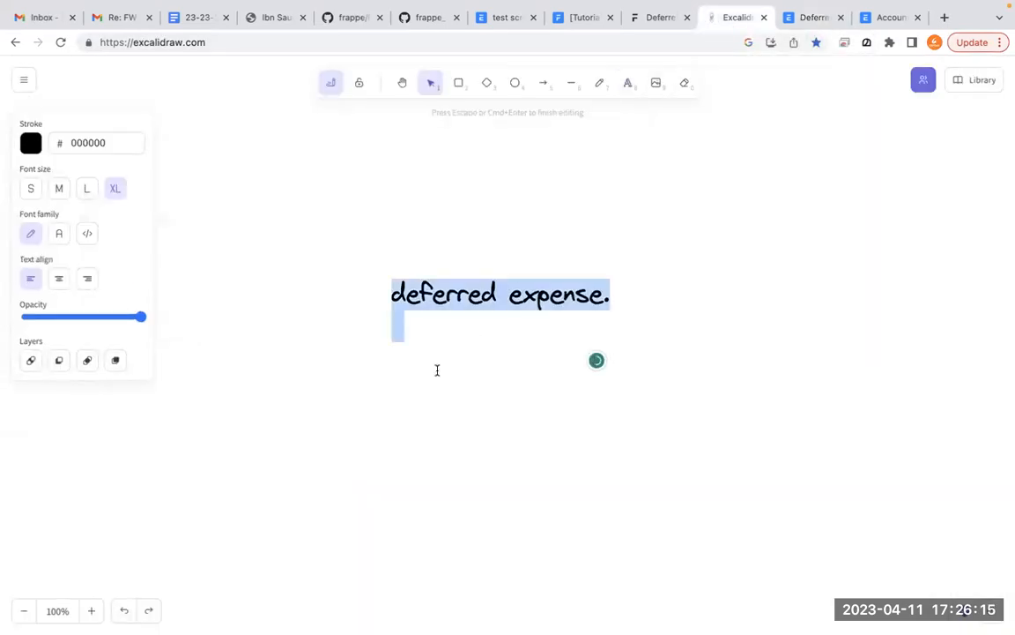
click(437, 370)
text(defre)
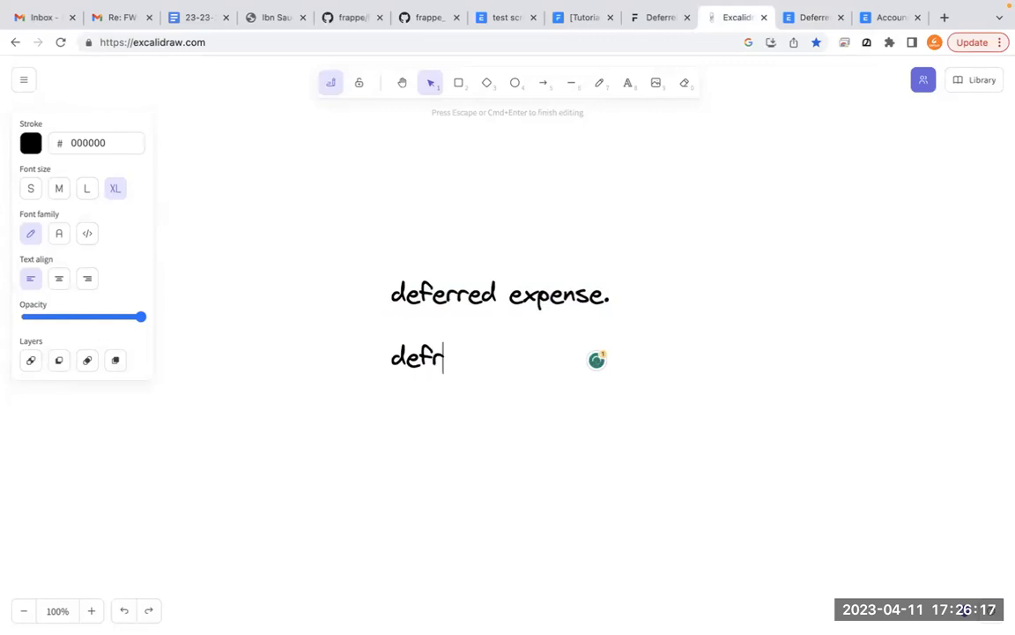
key(BackSpace)
key(BackSpace)
text(erred )
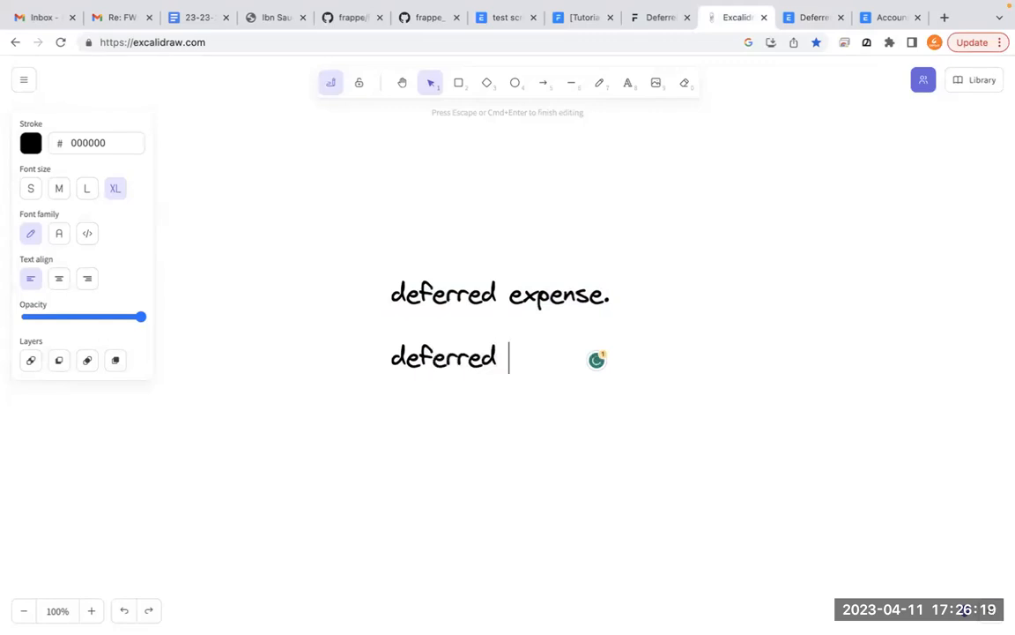
text(income.)
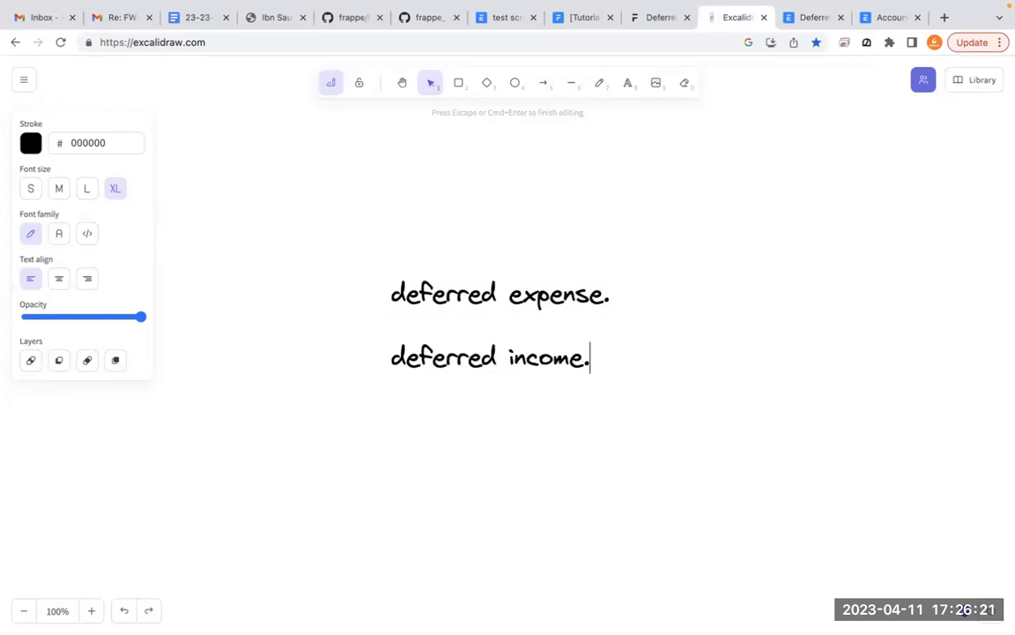
text(  ( you)
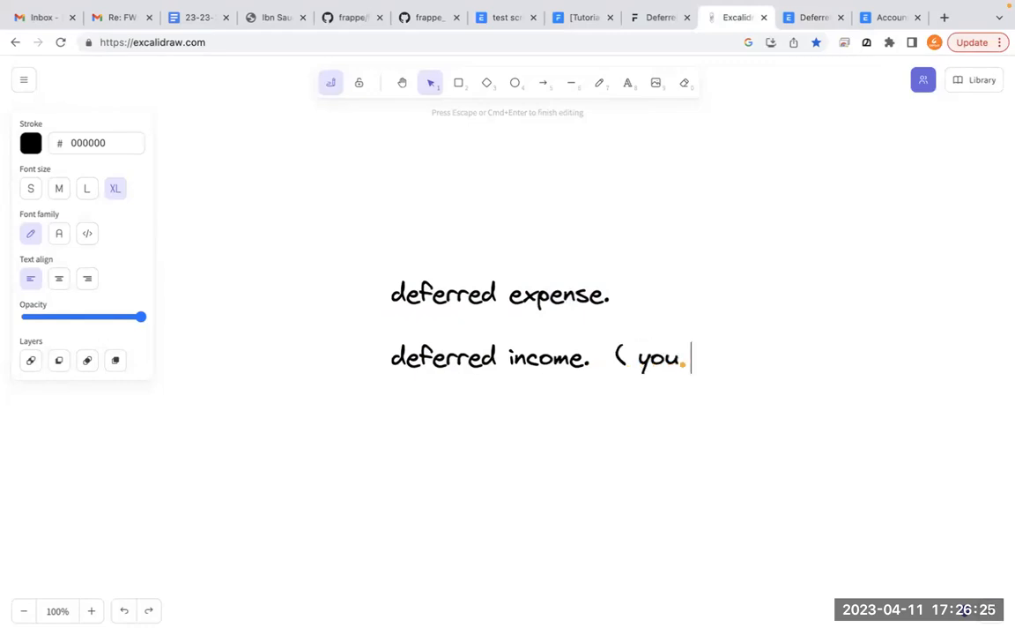
text( are rentin)
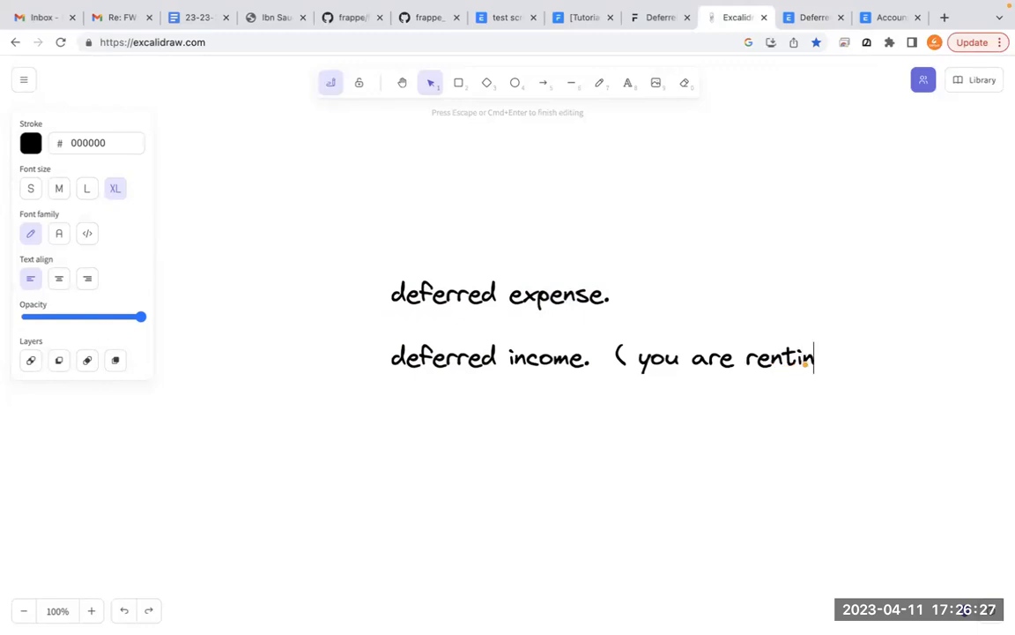
text(g out)
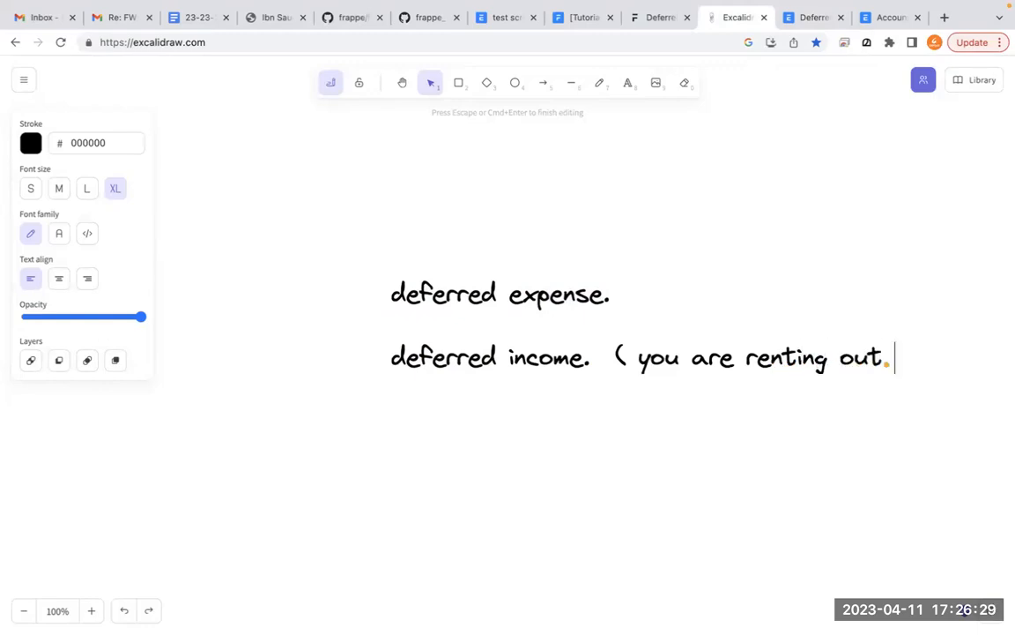
text( ))
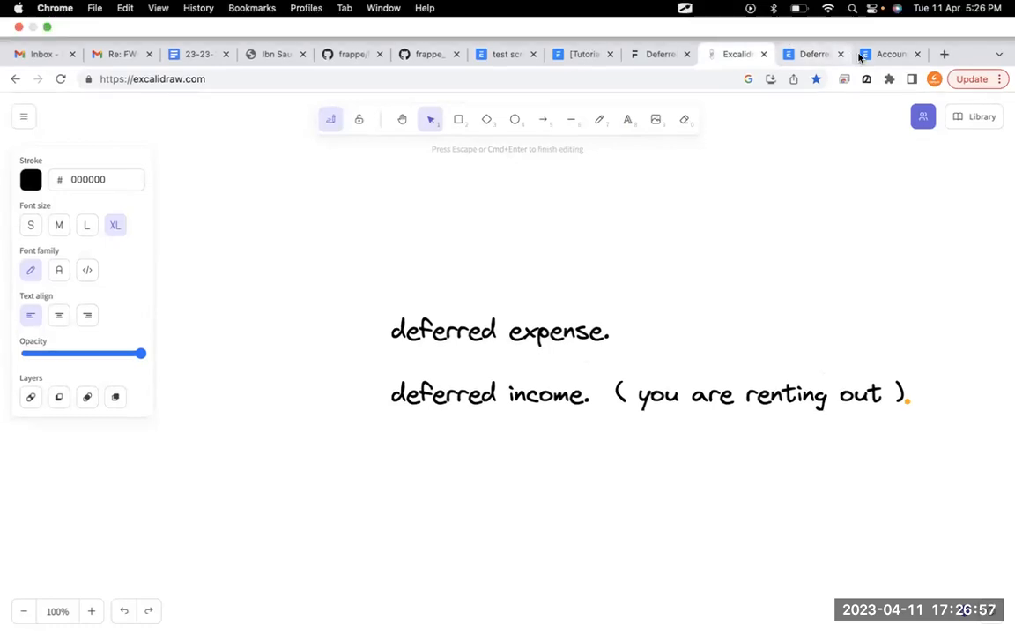
- Switch back to ERPNext, open the Chart of Accounts, and expand 4000 - Income - E to select 4200 - Indirect Income - E
click(891, 55)
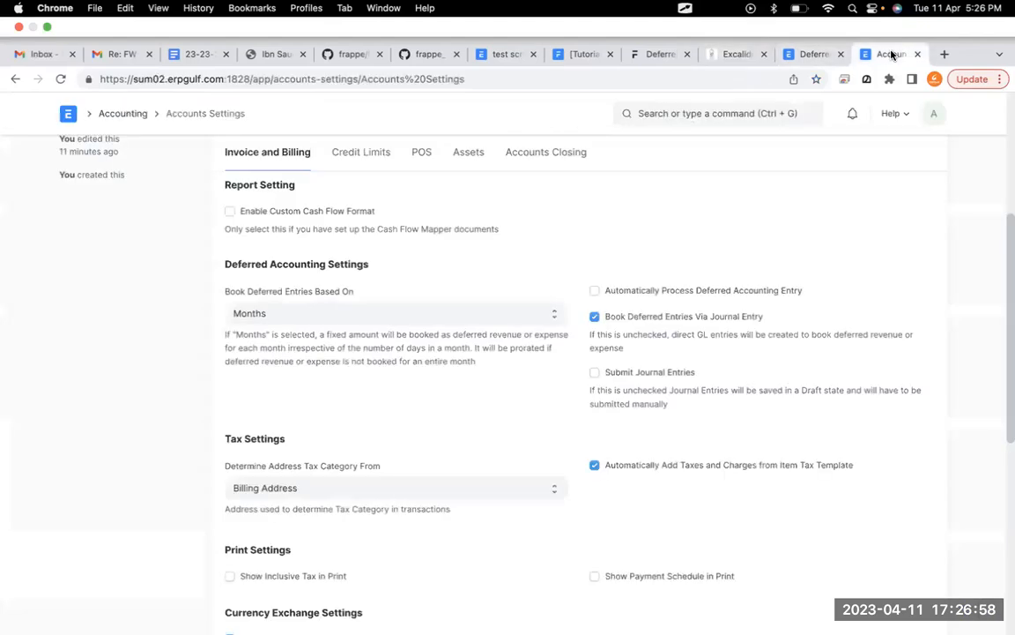
click(810, 54)
click(881, 58)
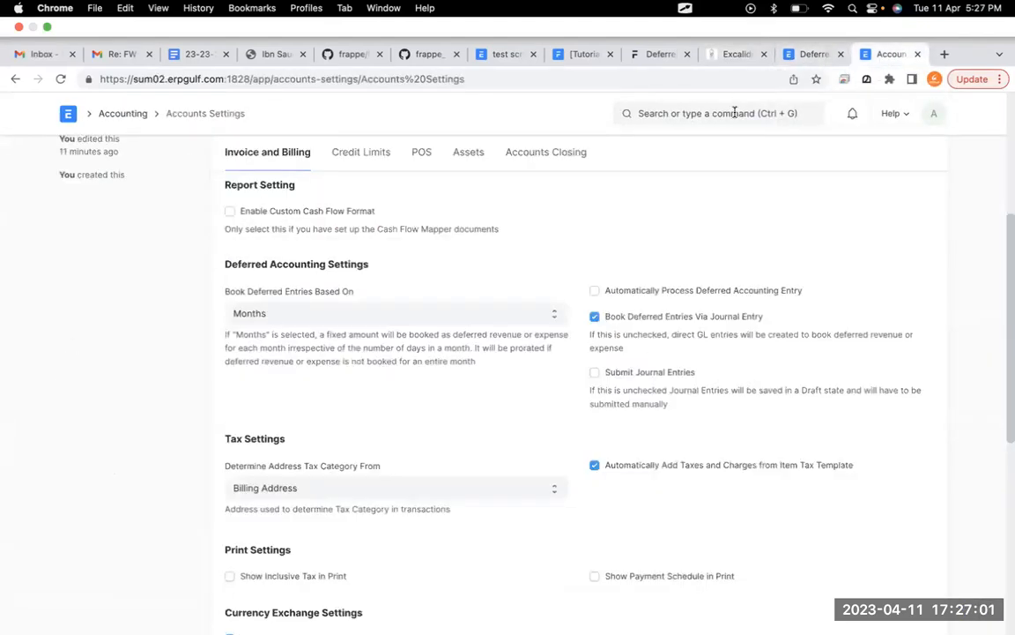
click(732, 113)
text(chart of)
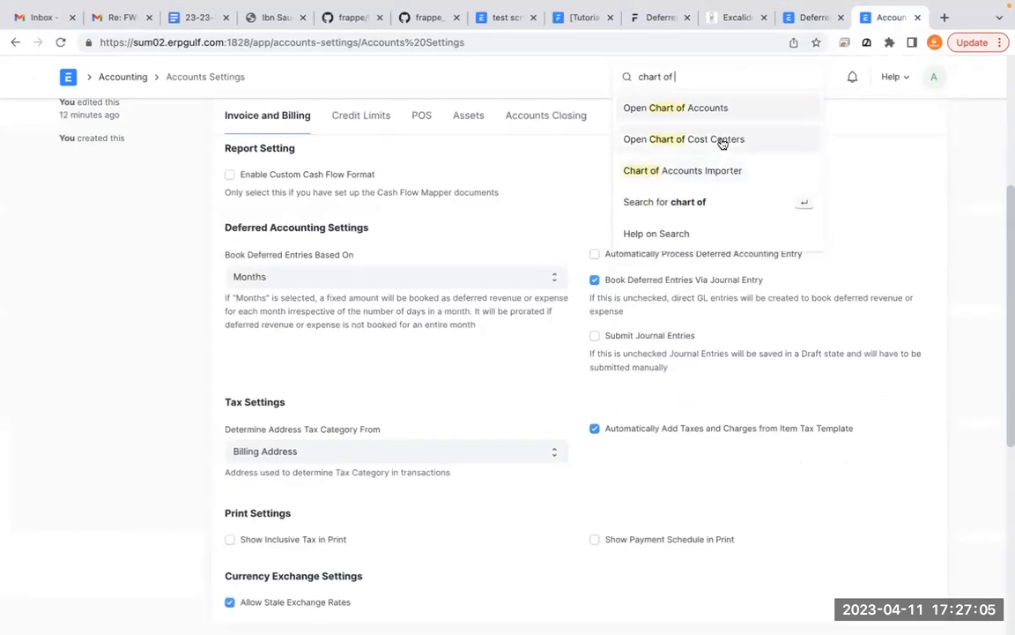
click(730, 118)
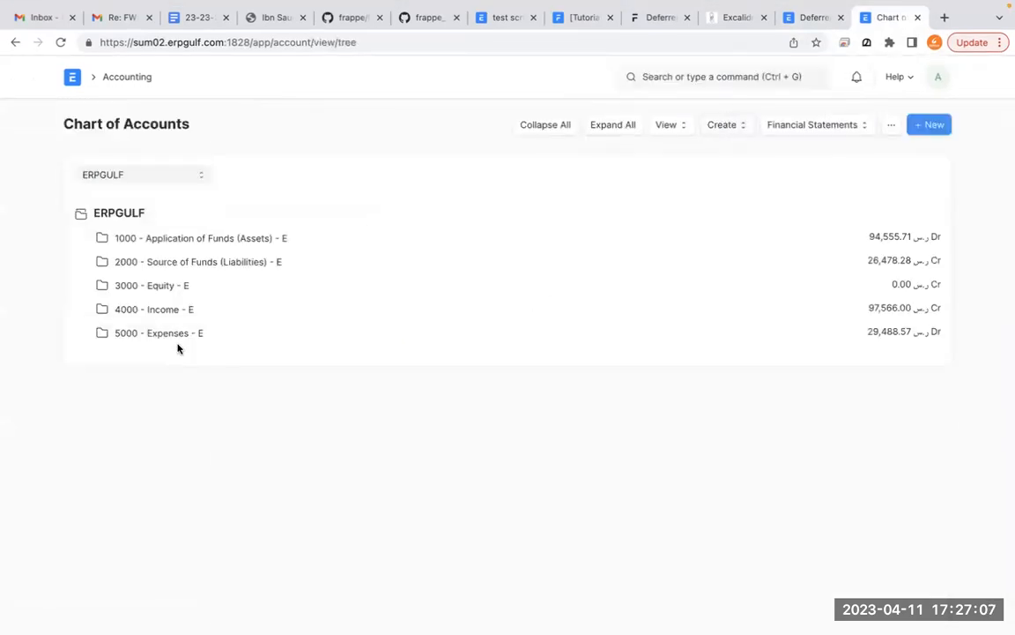
click(169, 316)
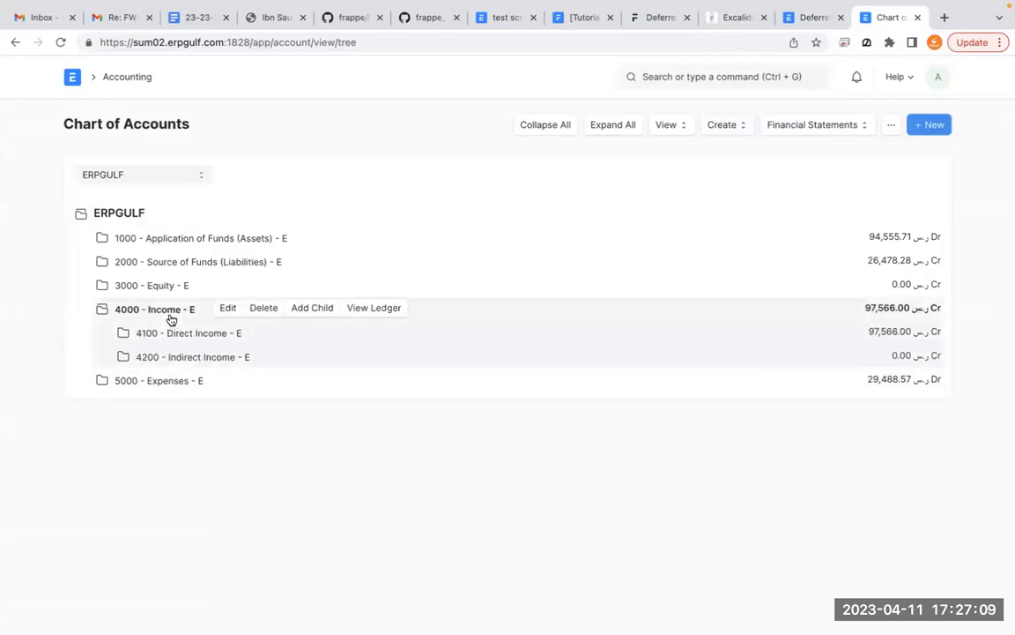
click(195, 356)
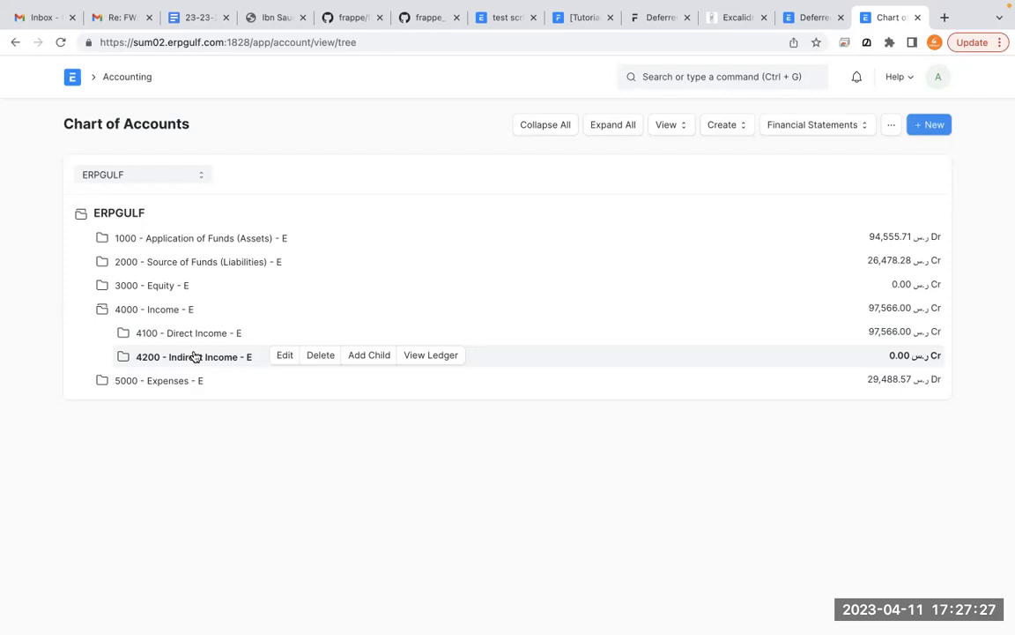
- Examine the liabilities branch down to 2100-2400 - Current Liabilities - E, open that account's record, and return to expand the liabilities and income groups
click(230, 263)
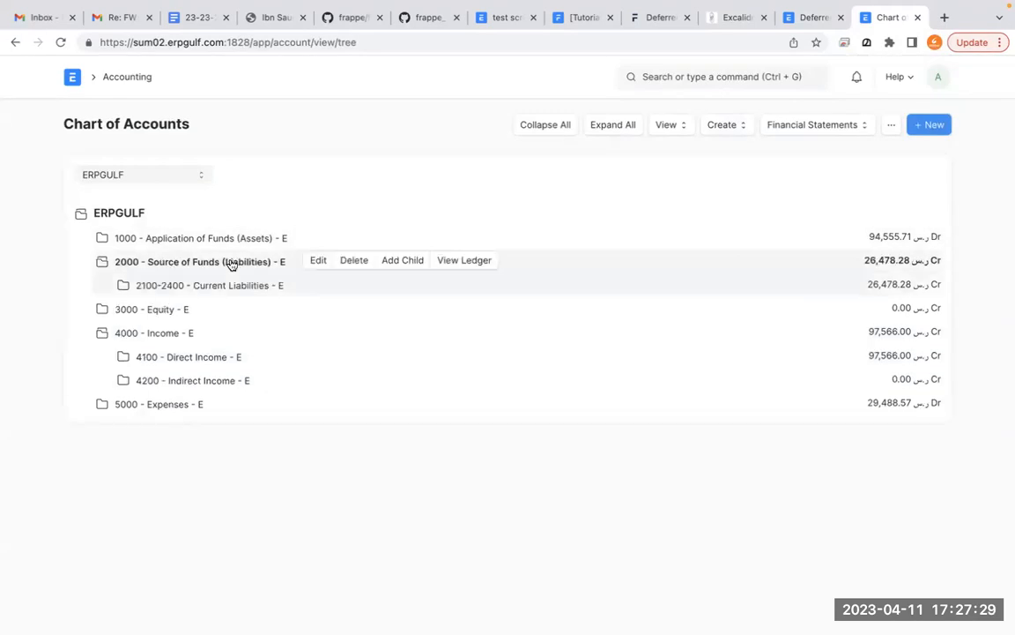
click(230, 286)
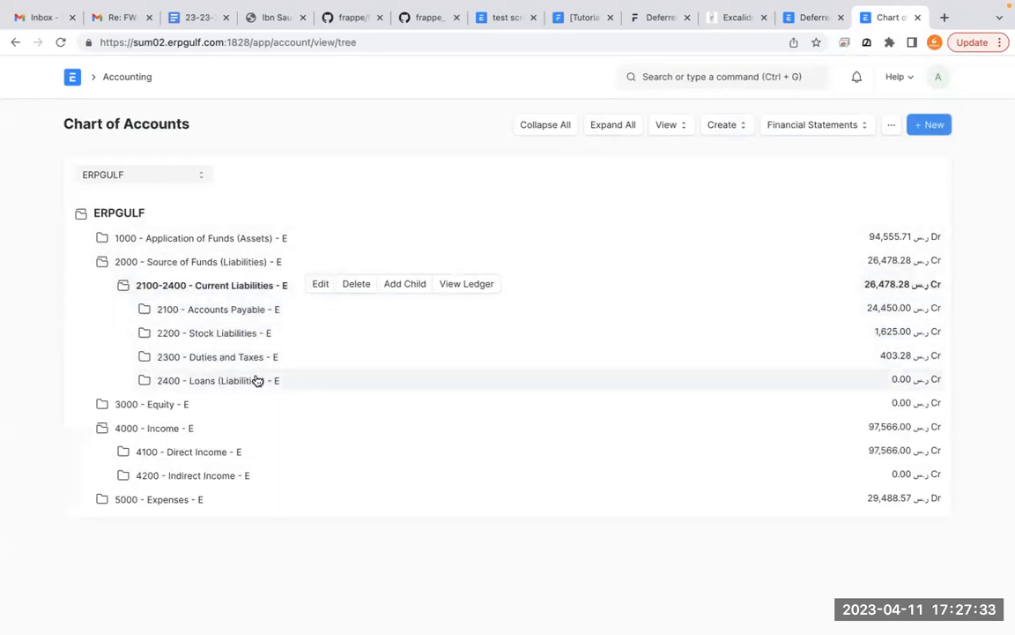
click(320, 285)
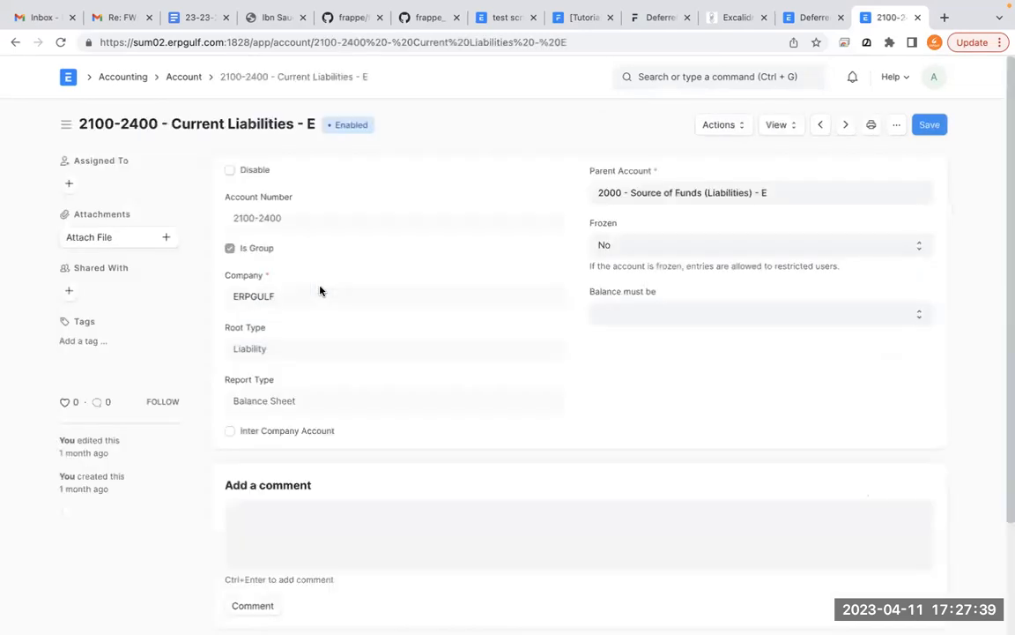
click(16, 43)
click(258, 265)
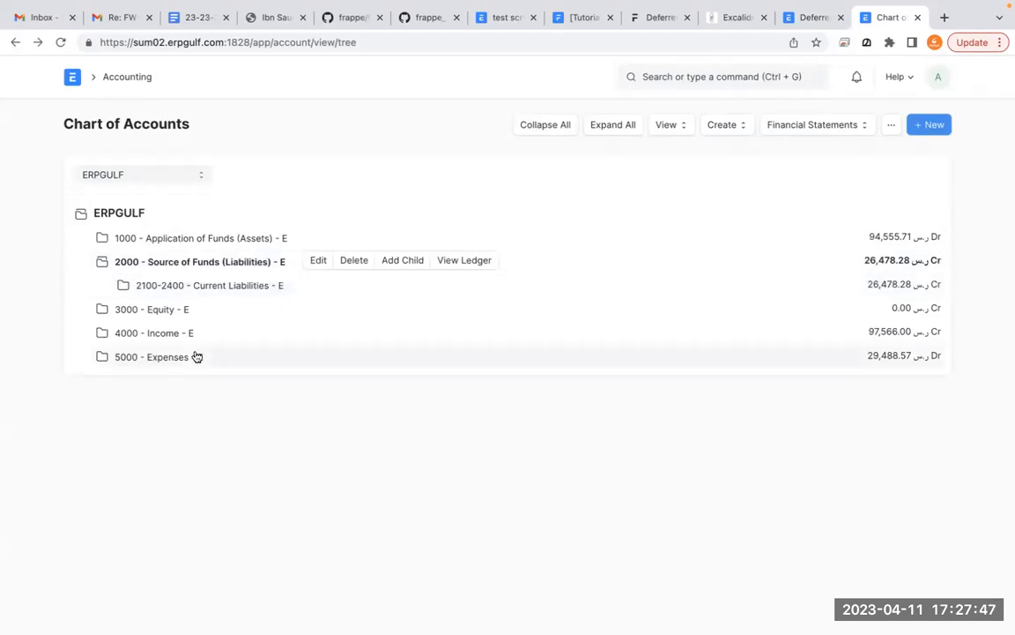
click(173, 335)
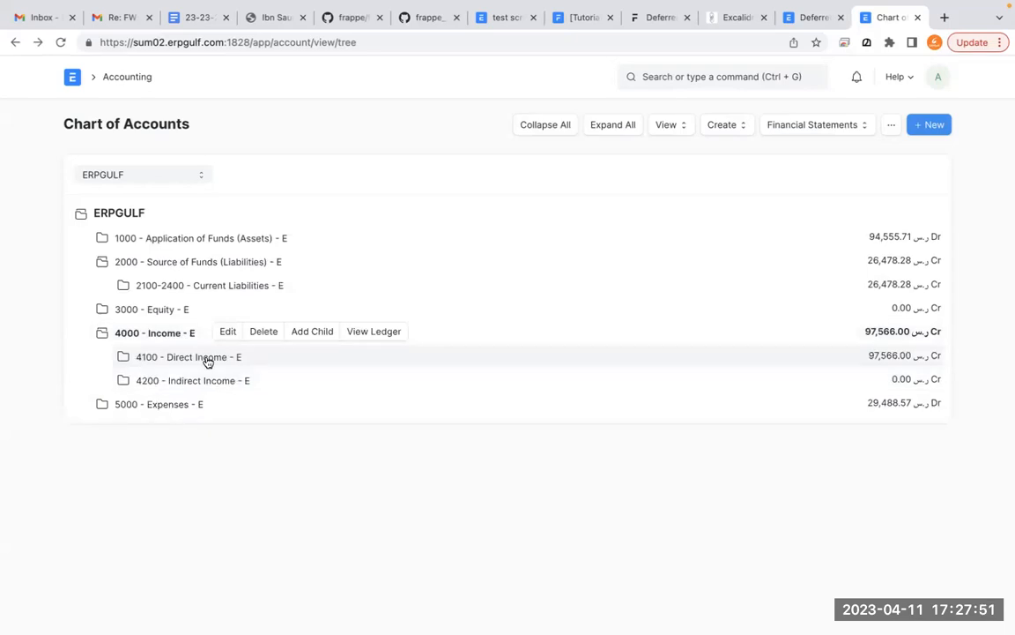
- Switch to Excalidraw and delete the text block about deferred expense and deferred income
click(732, 27)
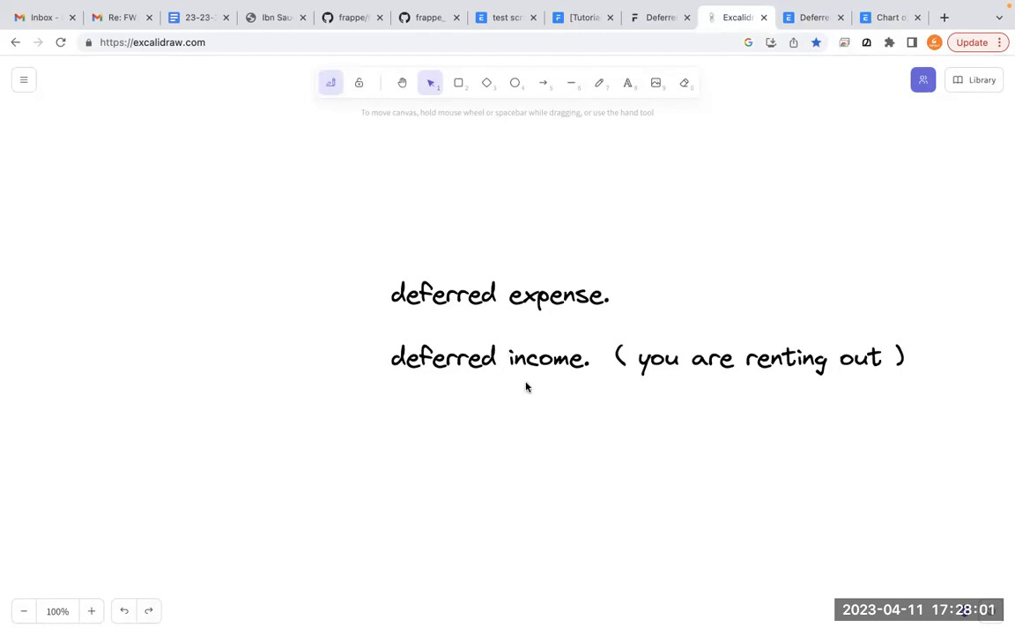
click(545, 312)
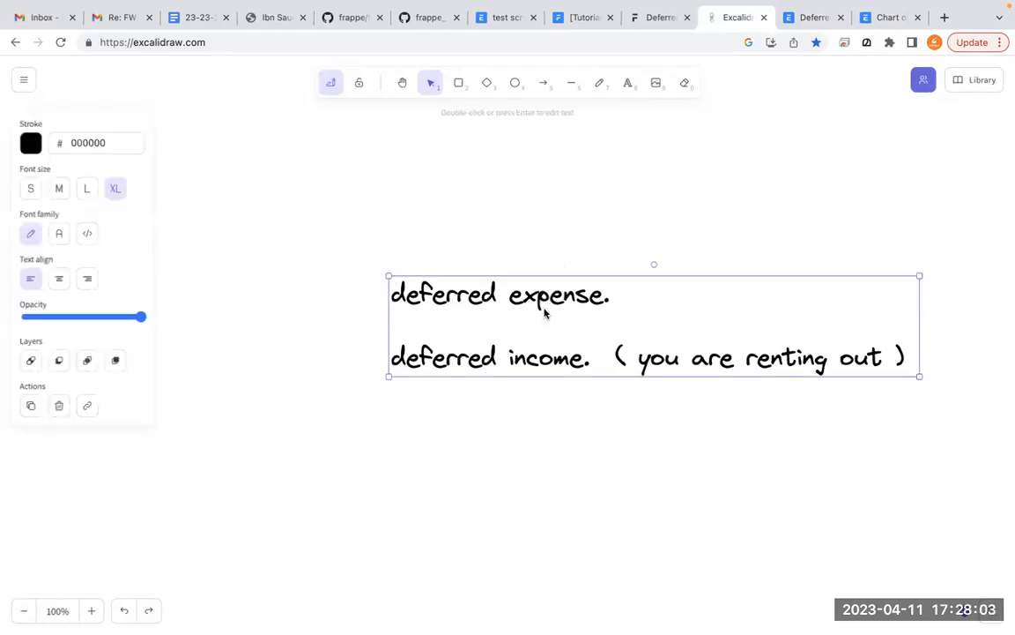
key(Delete)
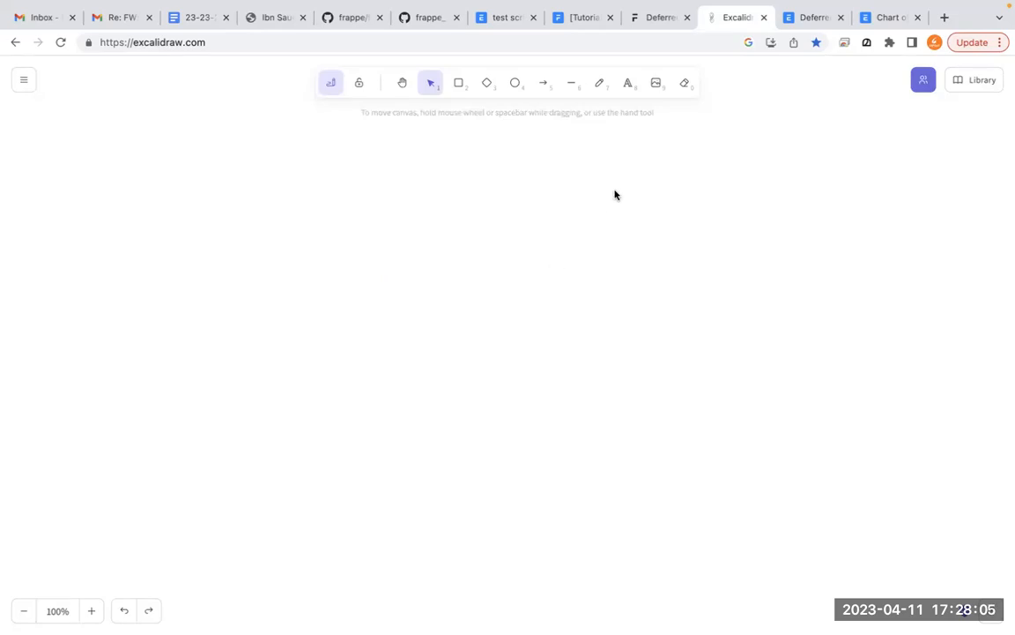
- Add the text heading "deferred expnse" in the upper left area of the empty canvas
click(629, 84)
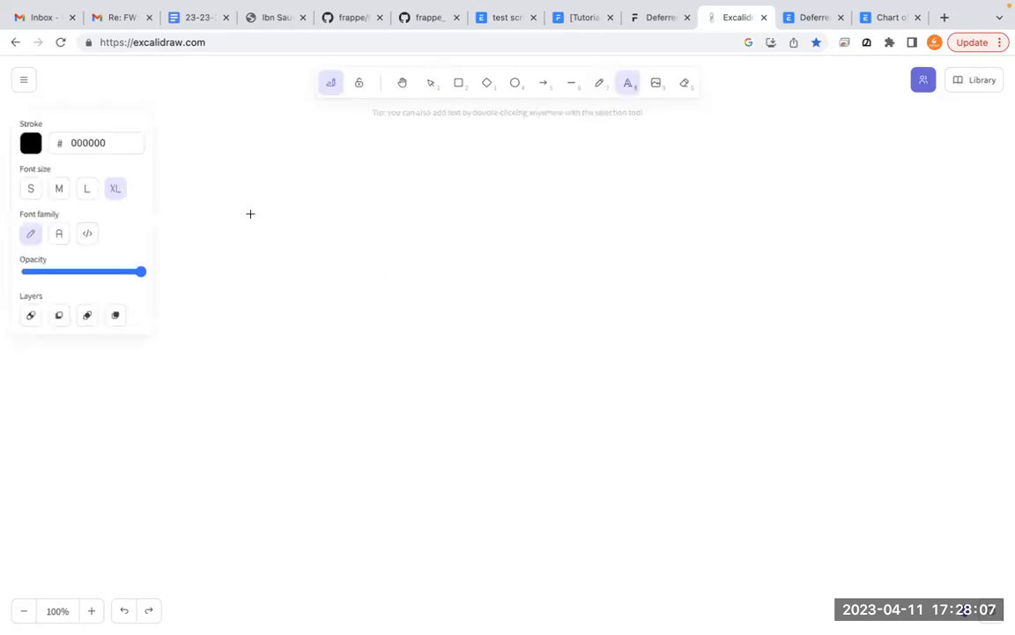
click(250, 237)
text(defe)
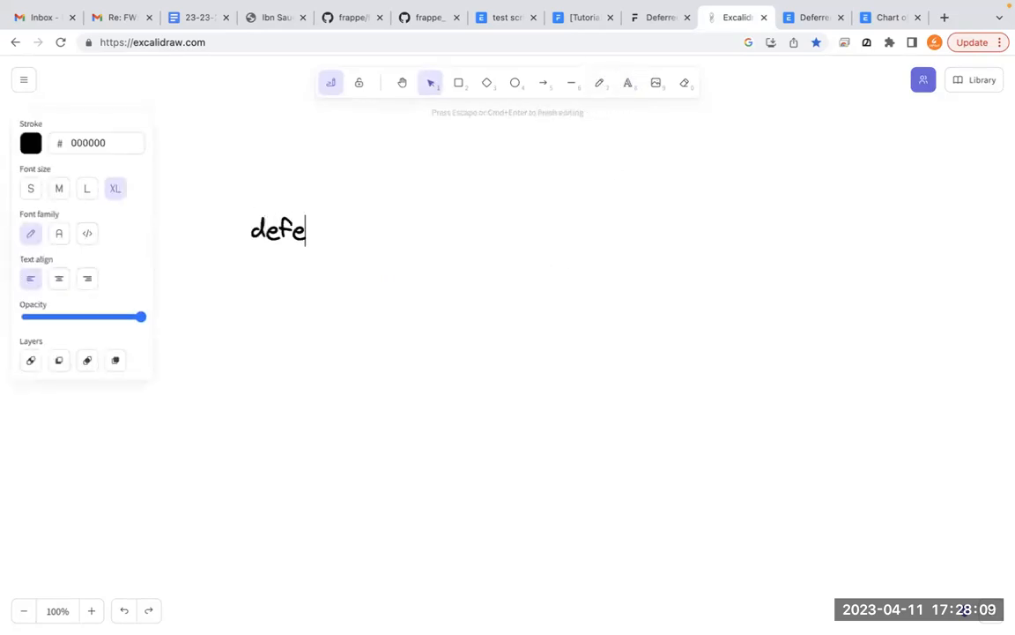
text(rred expnse)
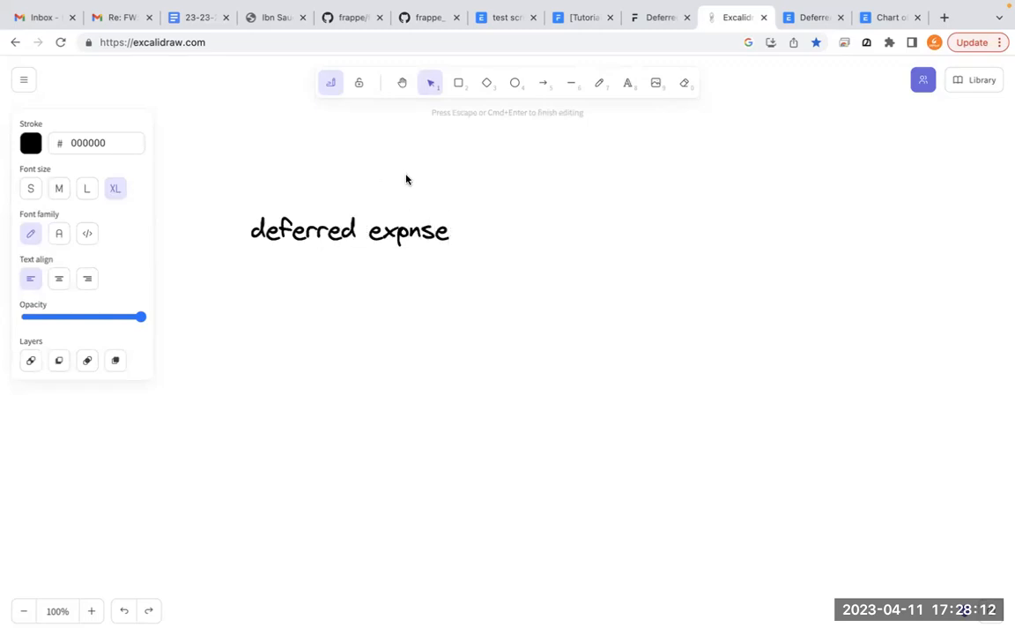
click(643, 213)
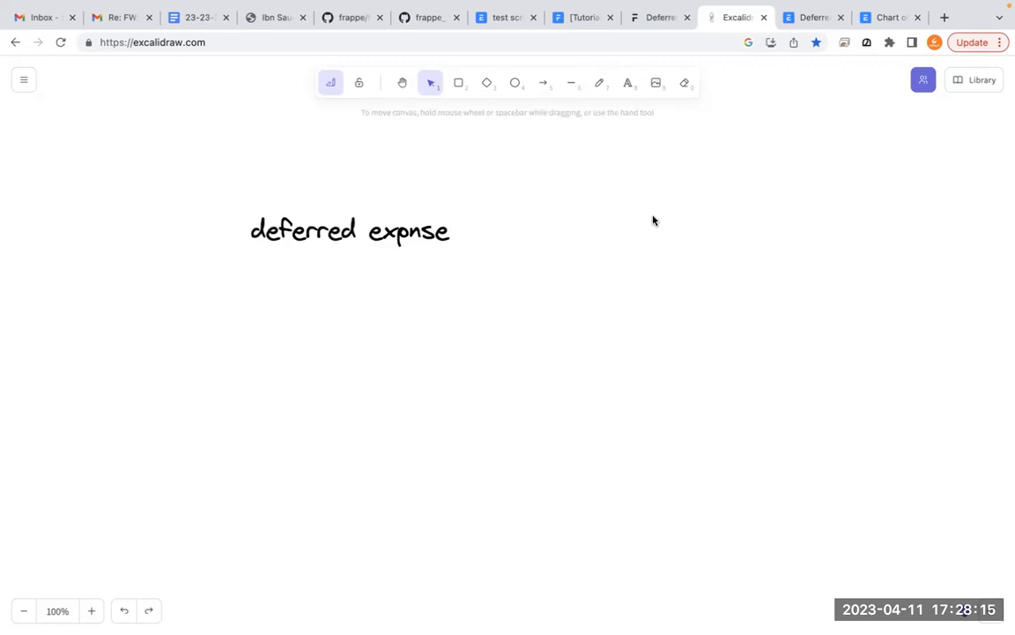
- Add the text heading "deferred income" to the right of the "deferred expnse" heading
click(628, 85)
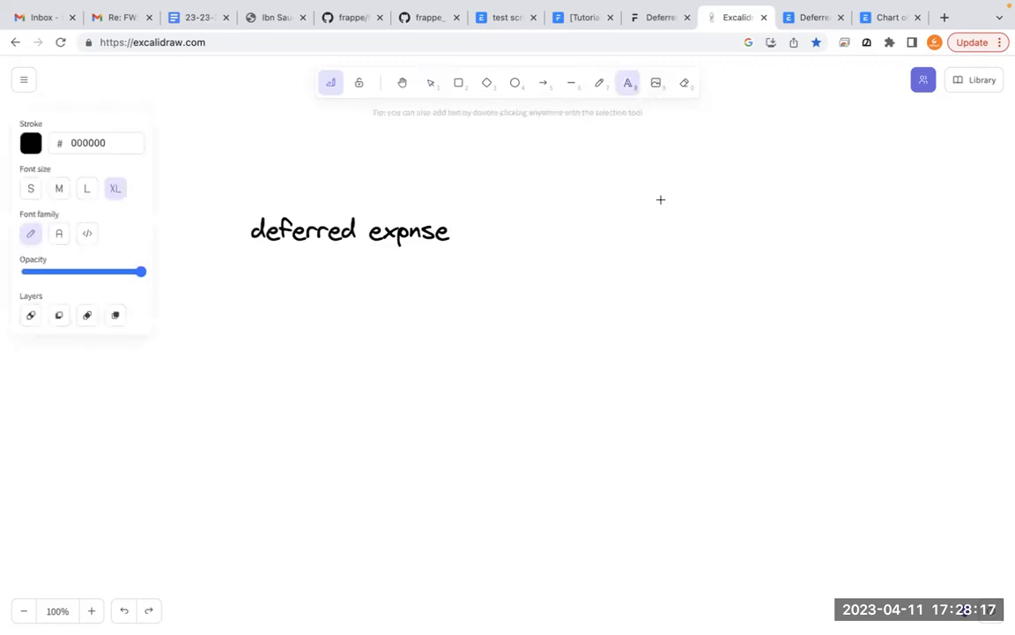
click(644, 221)
text(deferre)
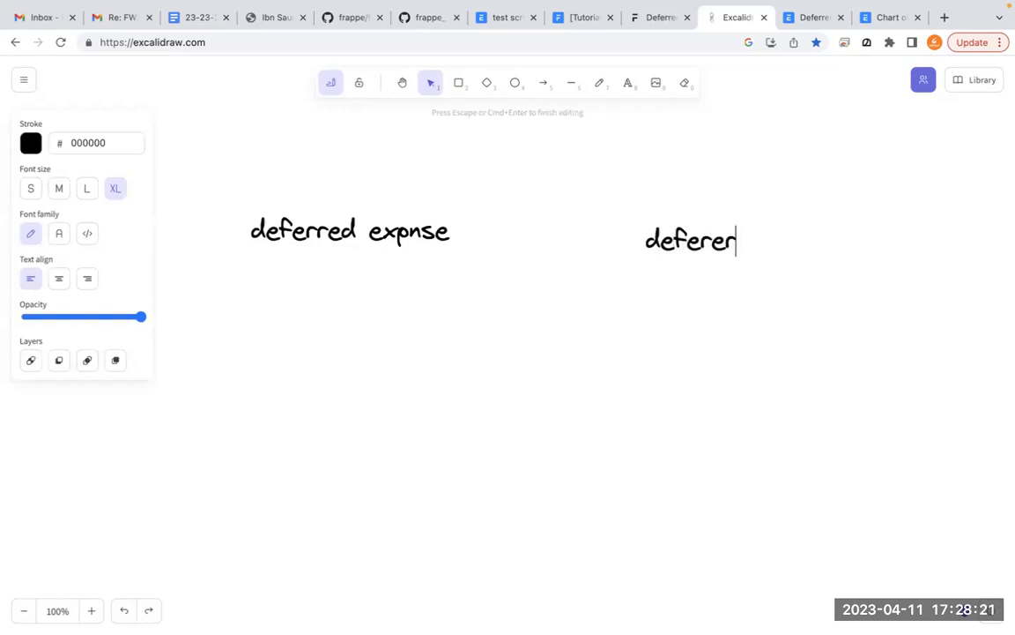
text(d income)
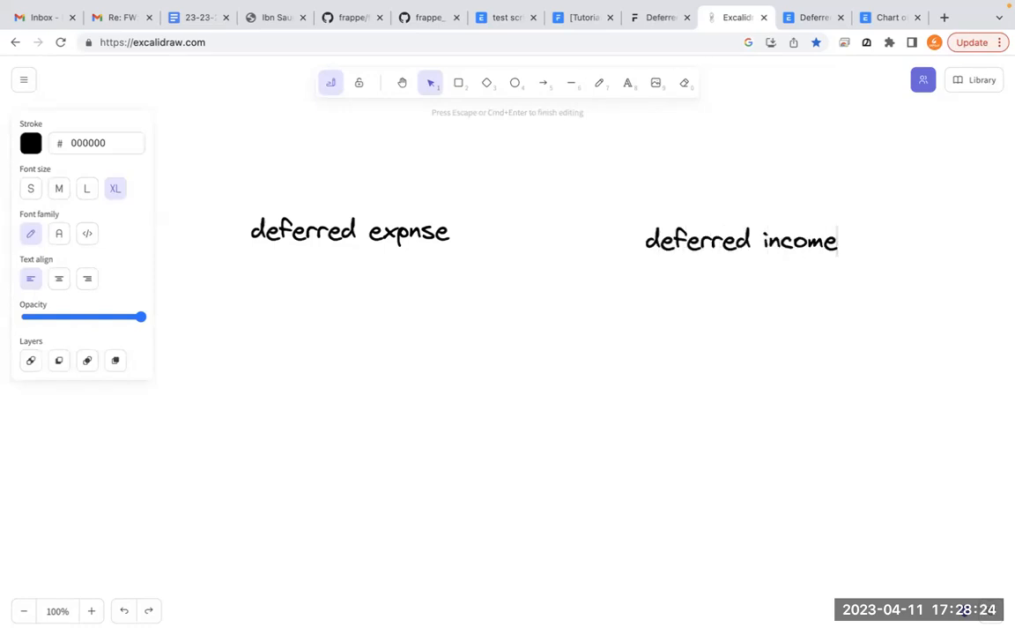
click(283, 292)
- Add the text "asset" below the "deferred expnse" heading and "liabilities" below the "deferred income" heading
click(629, 82)
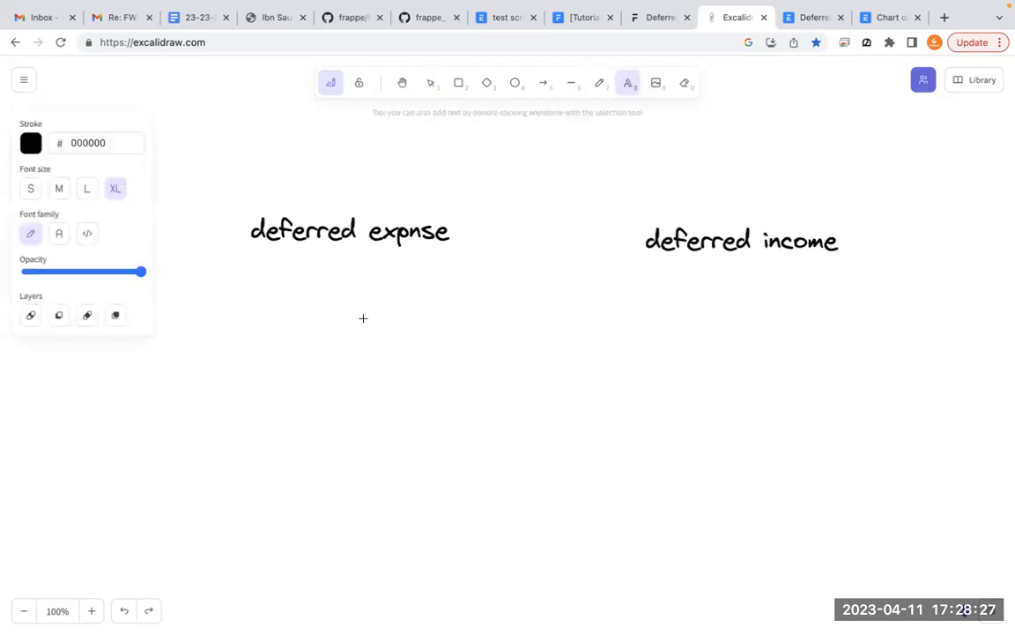
click(270, 302)
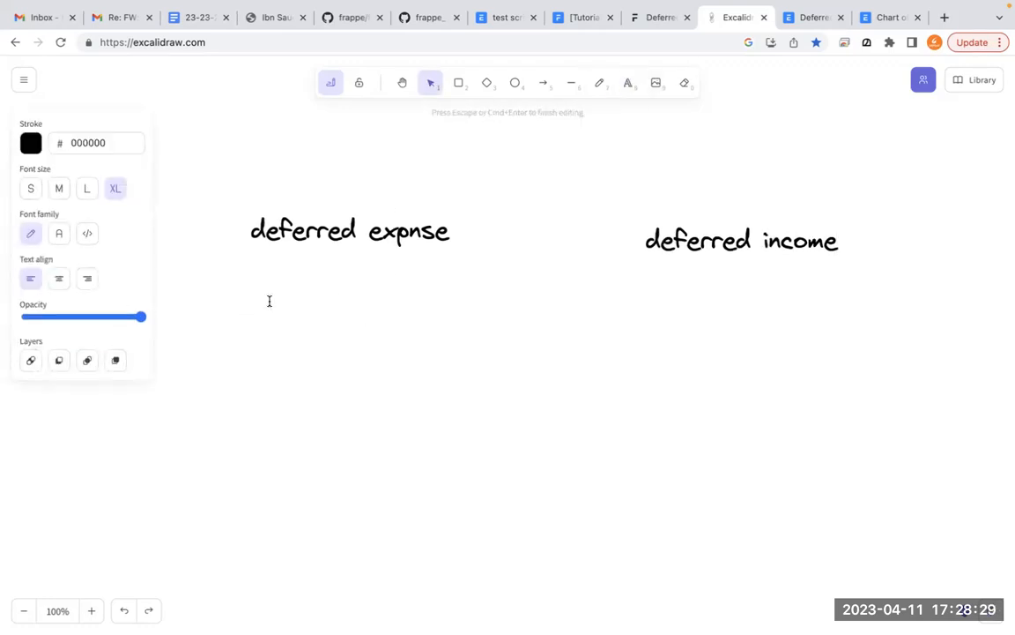
text(asset)
click(746, 315)
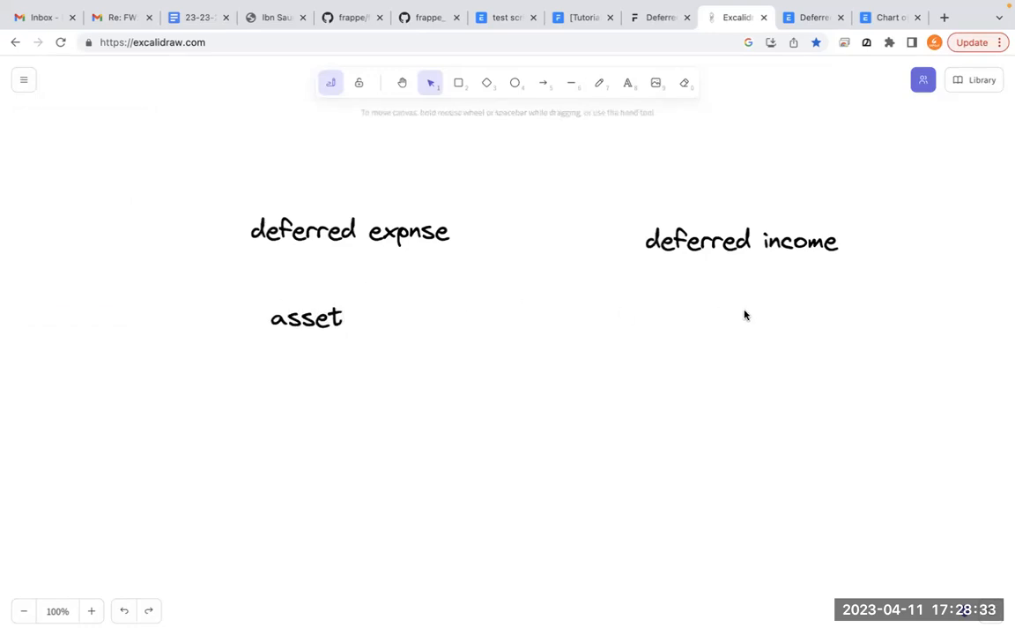
key(t)
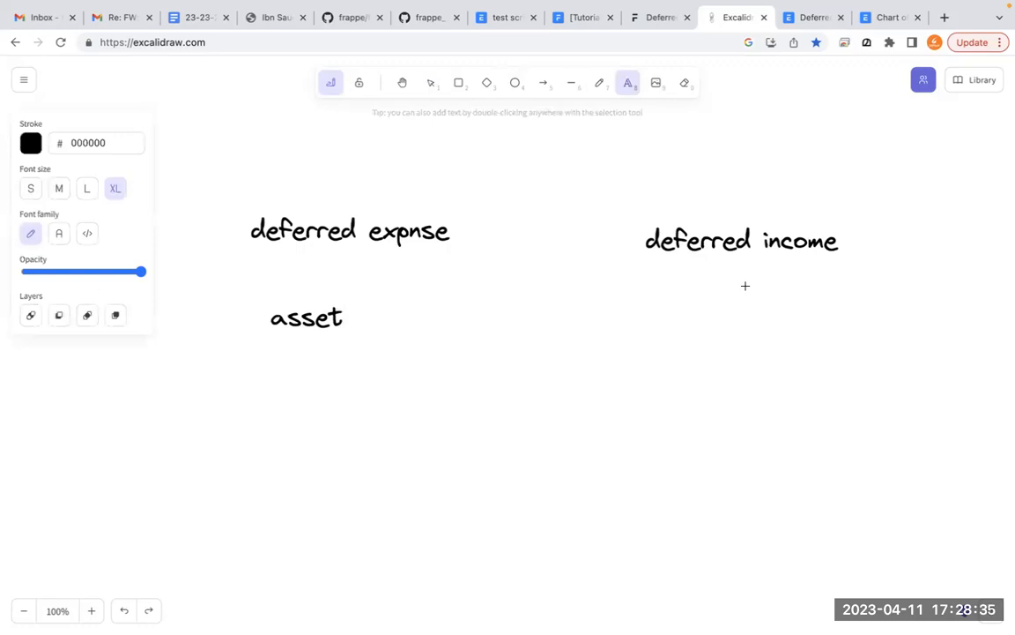
click(690, 295)
text(liability)
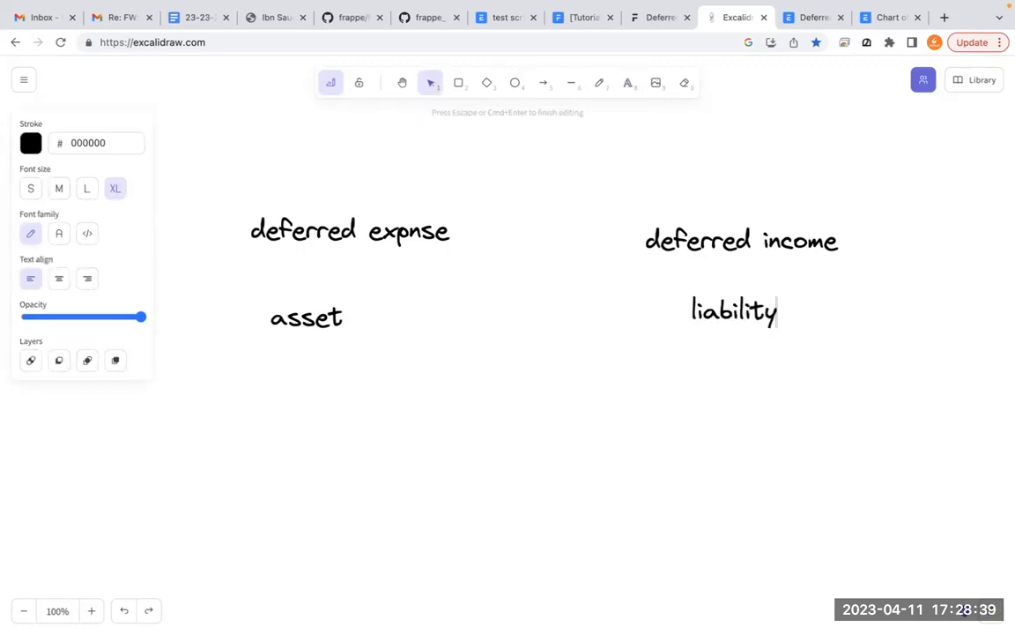
key(BackSpace)
text(ies)
key(Escape)
click(286, 393)
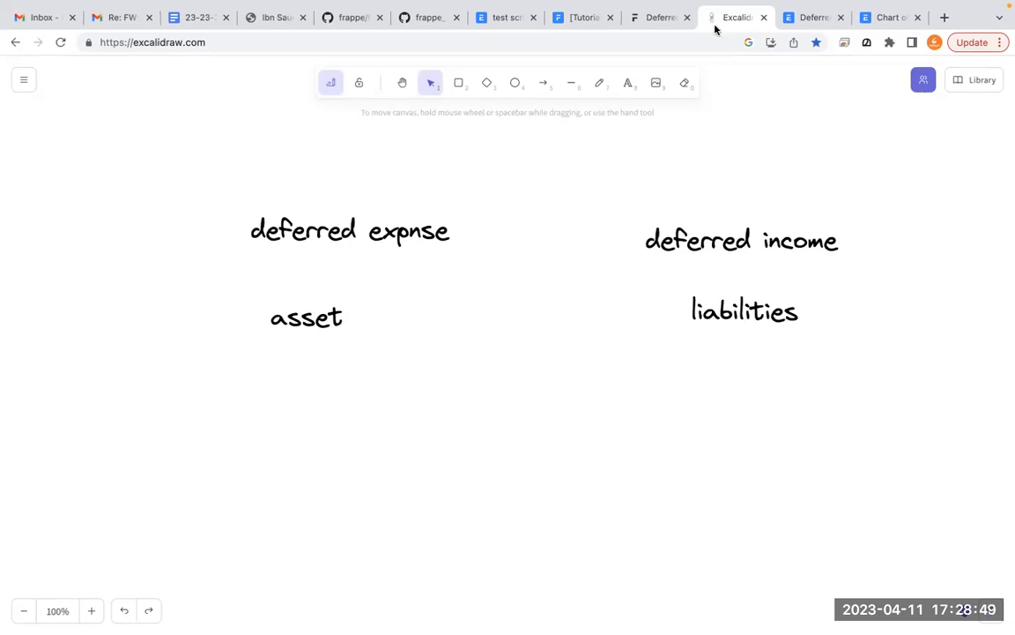
- Add the text "every month expense" below "asset" in the deferred expense column
click(627, 88)
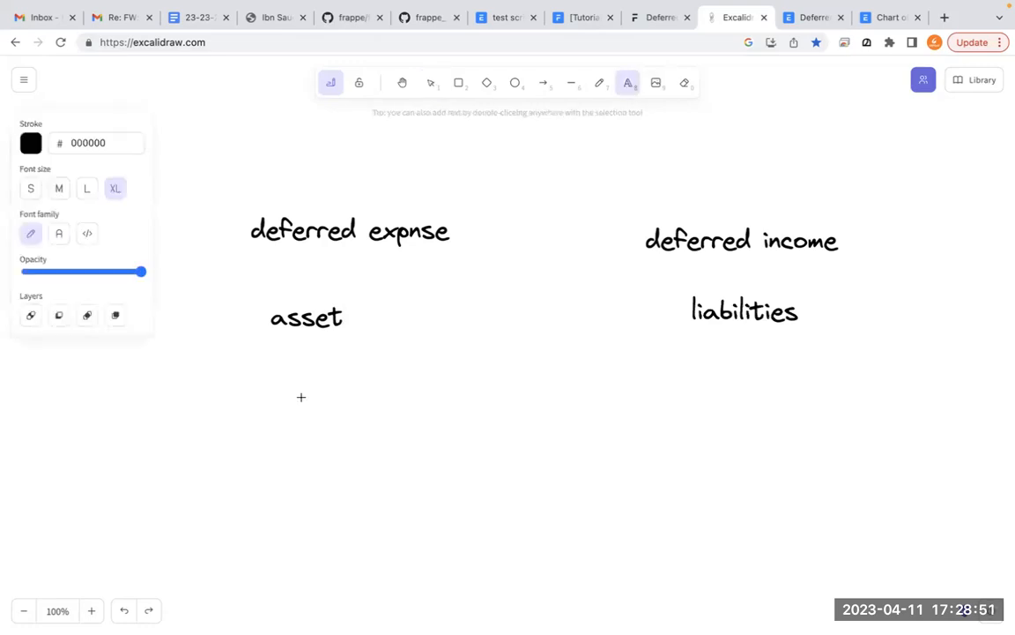
click(280, 373)
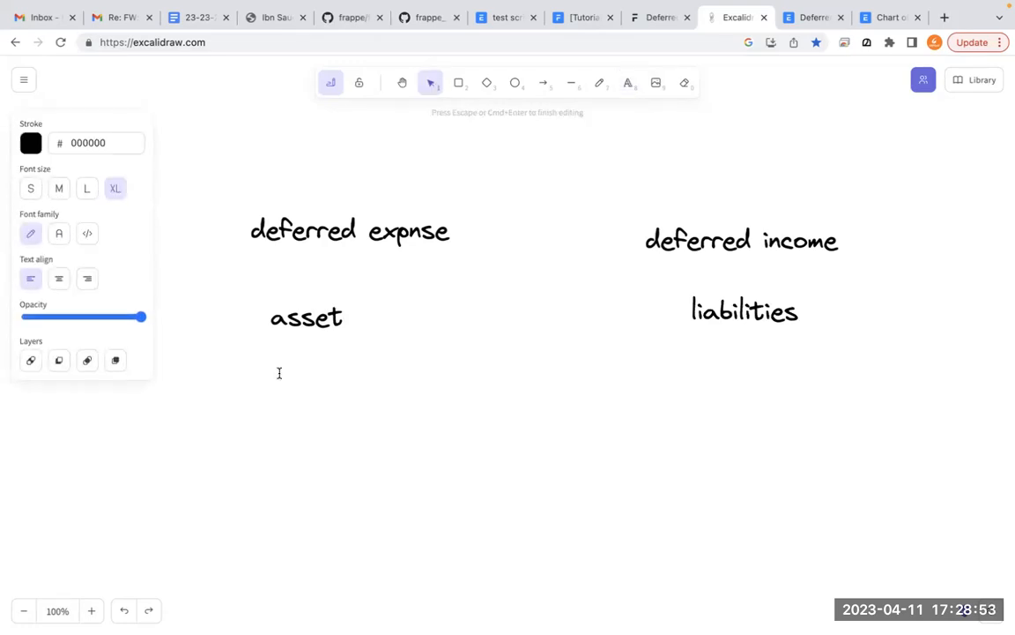
text(every mon)
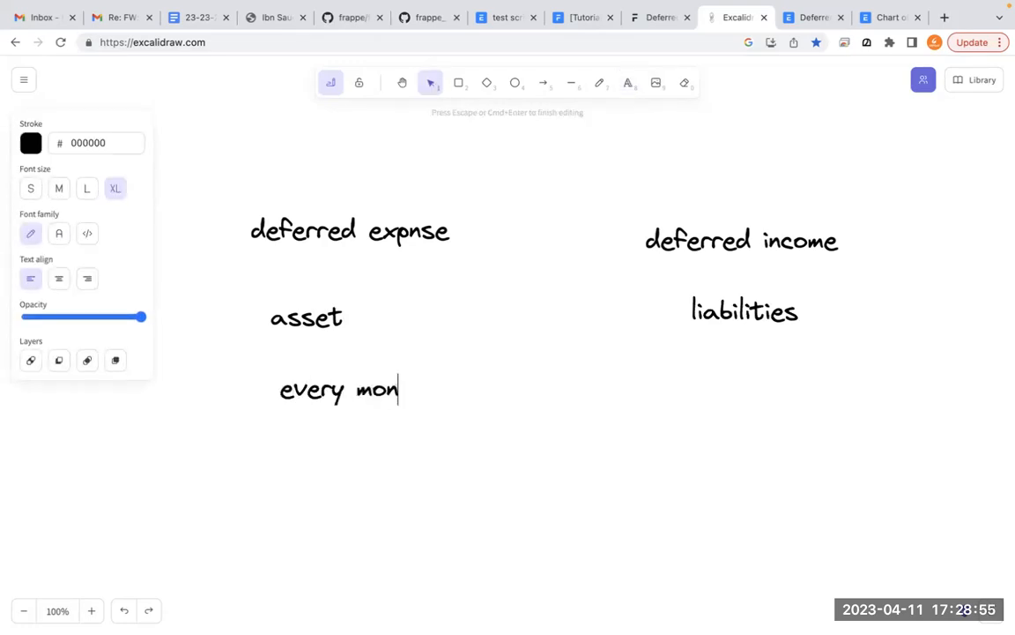
text(th expense)
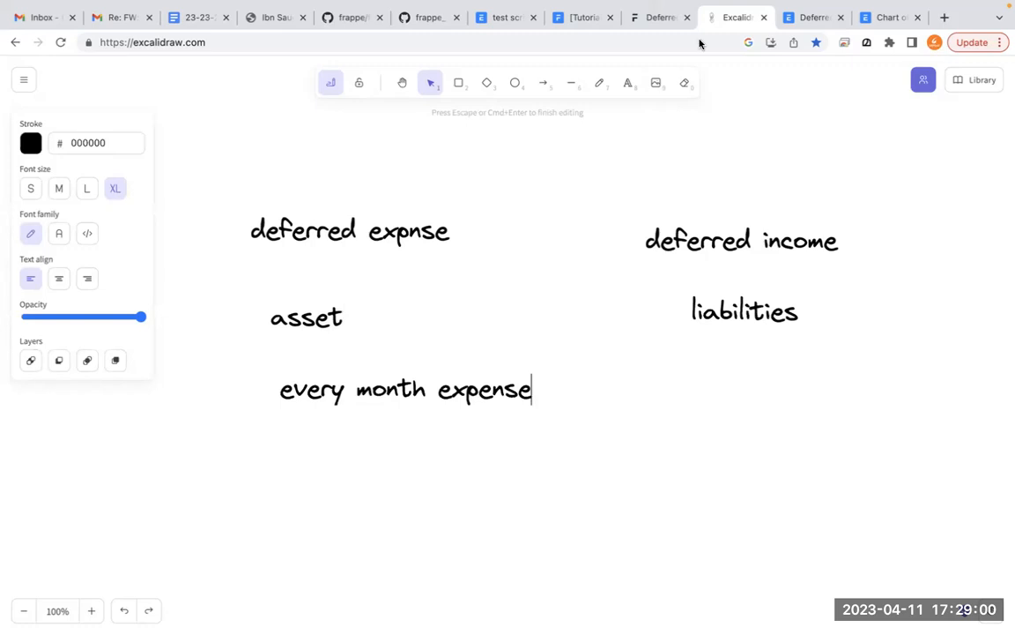
- Add the text "evey month imcon" below "liabilities" in the deferred income column
click(628, 83)
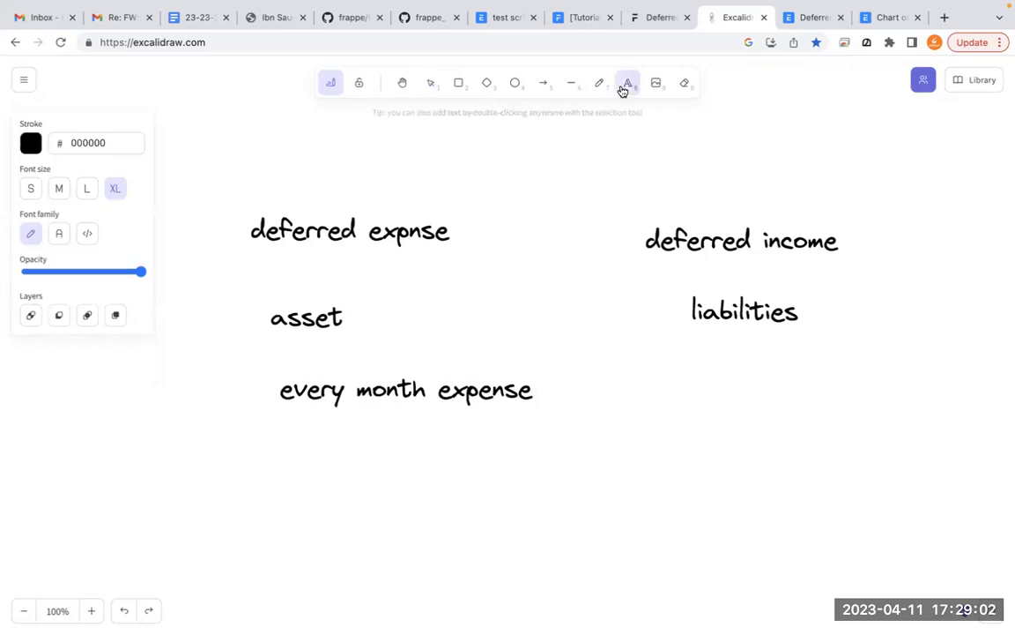
click(690, 378)
text(eve)
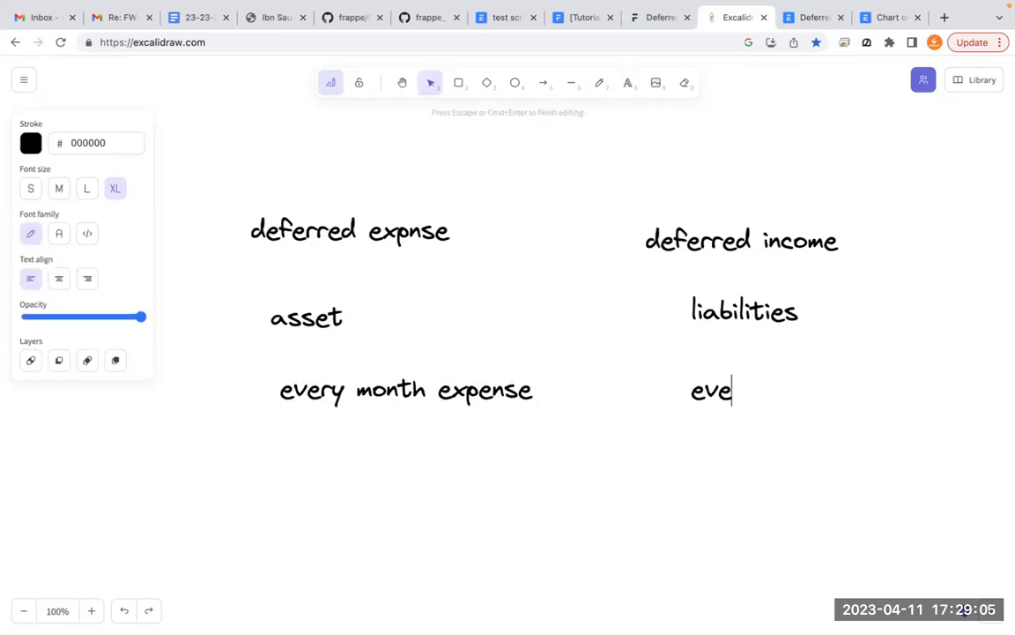
text(y mont)
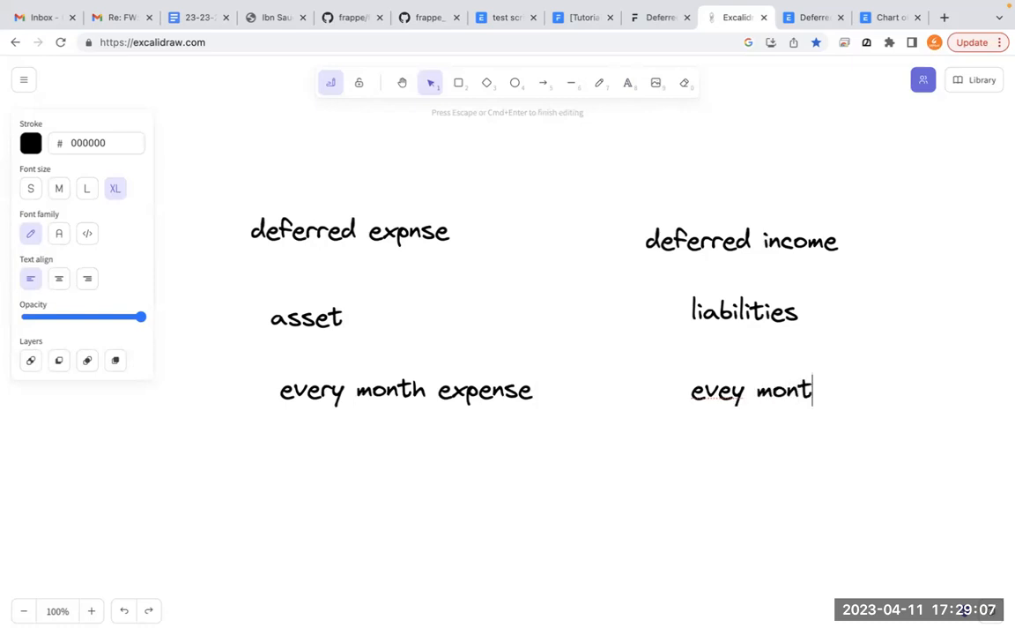
text(h imcom)
key(BackSpace)
key(BackSpace)
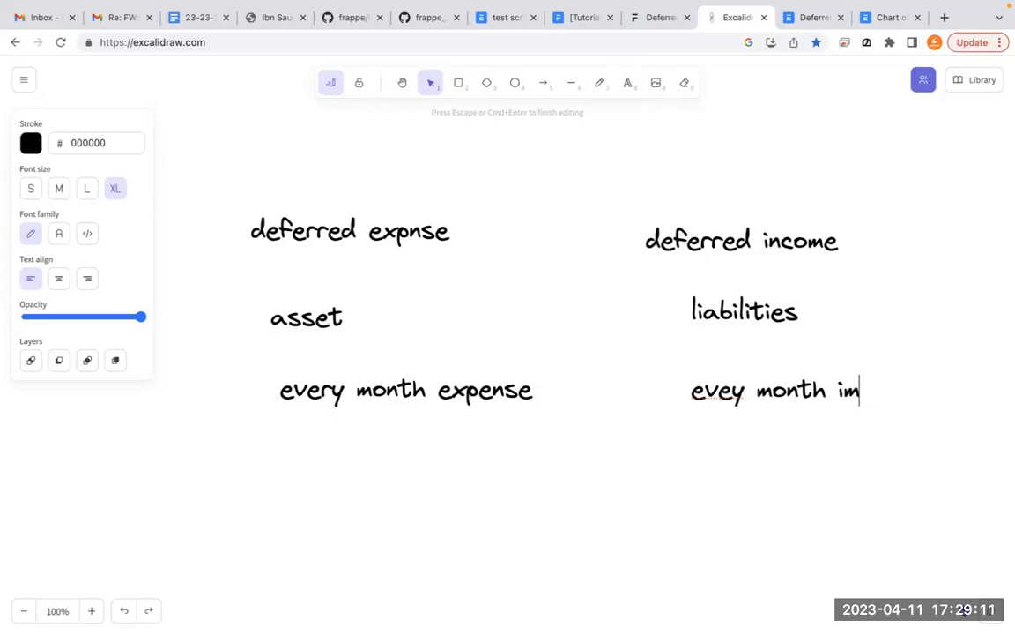
text(con)
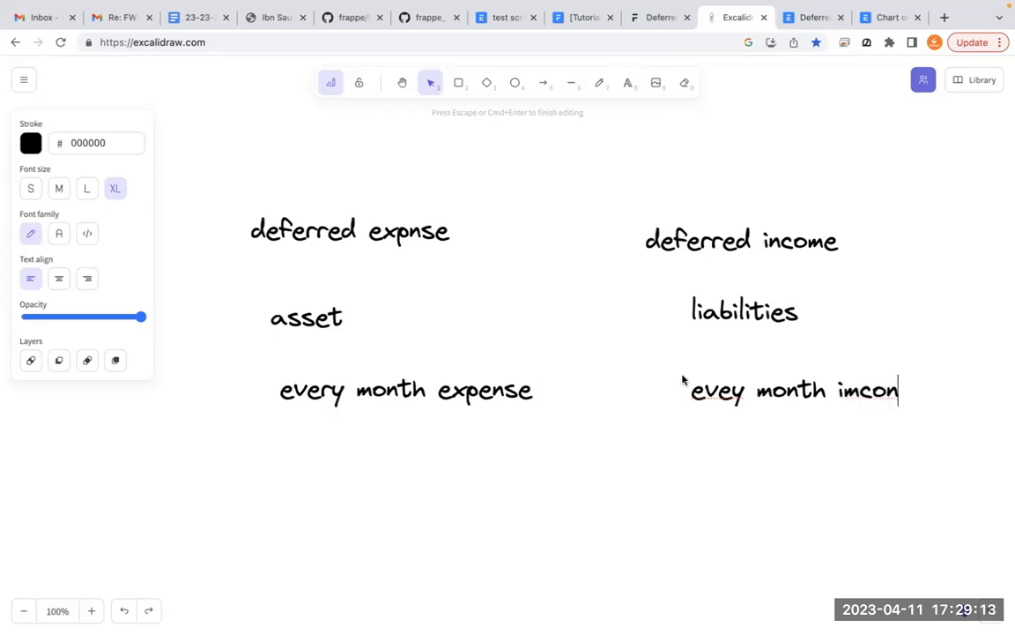
click(594, 431)
click(595, 429)
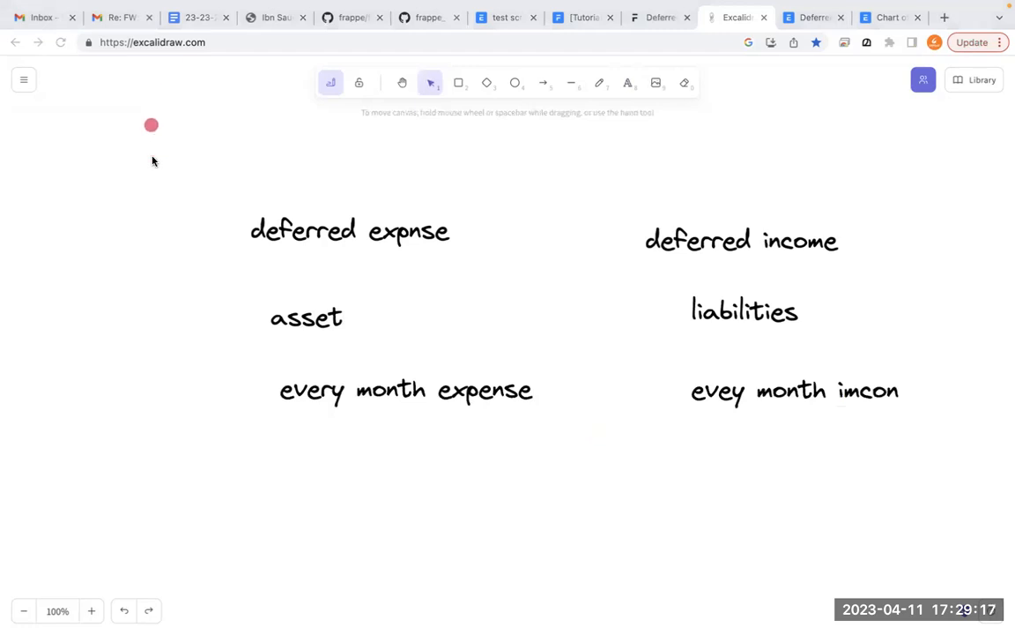
- Compare the deferred expense and deferred income columns, marking the flow from asset to monthly expense and from liabilities to monthly income on screen
mouse_move(313, 302)
mouse_down()
mouse_move(309, 290)
mouse_move(330, 351)
mouse_move(320, 284)
mouse_up()
mouse_move(840, 219)
mouse_down()
mouse_move(658, 256)
mouse_move(716, 290)
mouse_move(714, 338)
mouse_move(760, 284)
mouse_up()
mouse_move(363, 311)
mouse_down()
mouse_move(463, 361)
mouse_move(496, 351)
mouse_up()
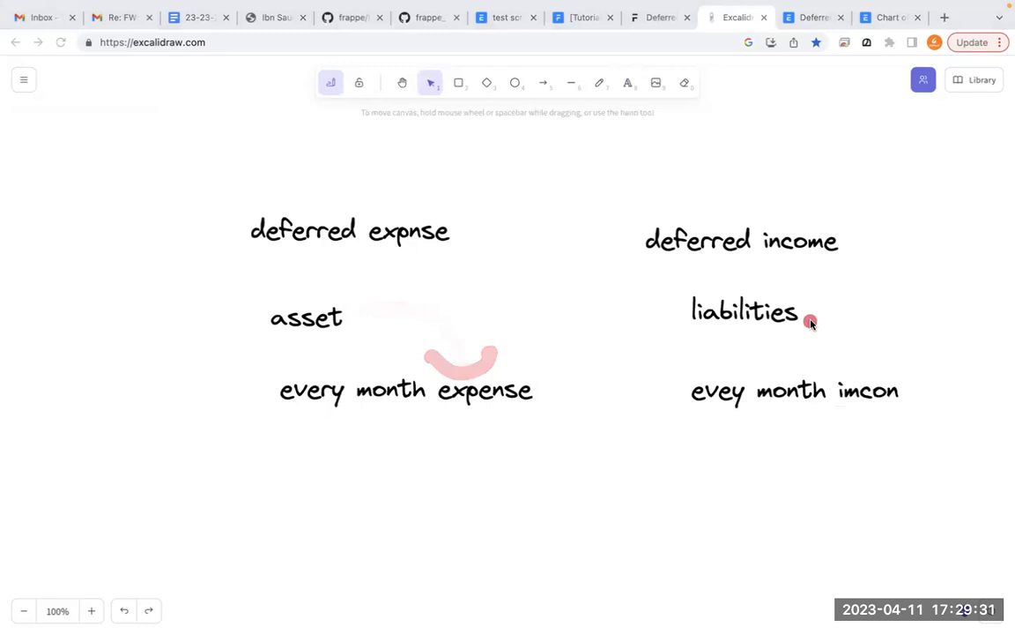
mouse_move(798, 310)
mouse_down()
mouse_move(838, 335)
mouse_move(825, 365)
mouse_move(878, 362)
mouse_move(855, 369)
mouse_move(793, 355)
mouse_up()
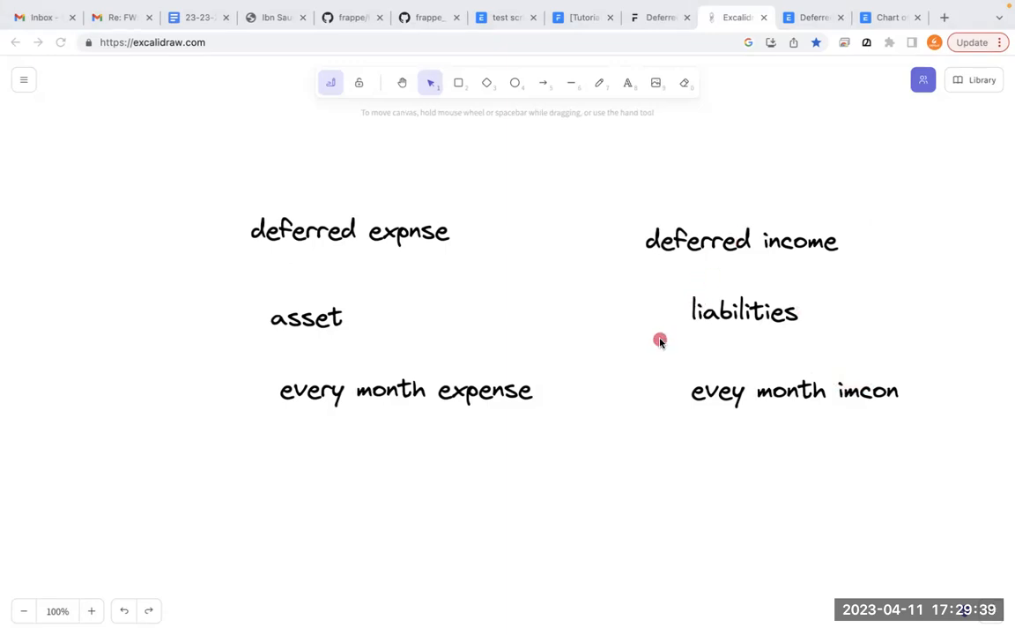
- Delete the deferred expense column from the canvas: the heading "deferred expnse", "asset" and "every month expense"
click(401, 240)
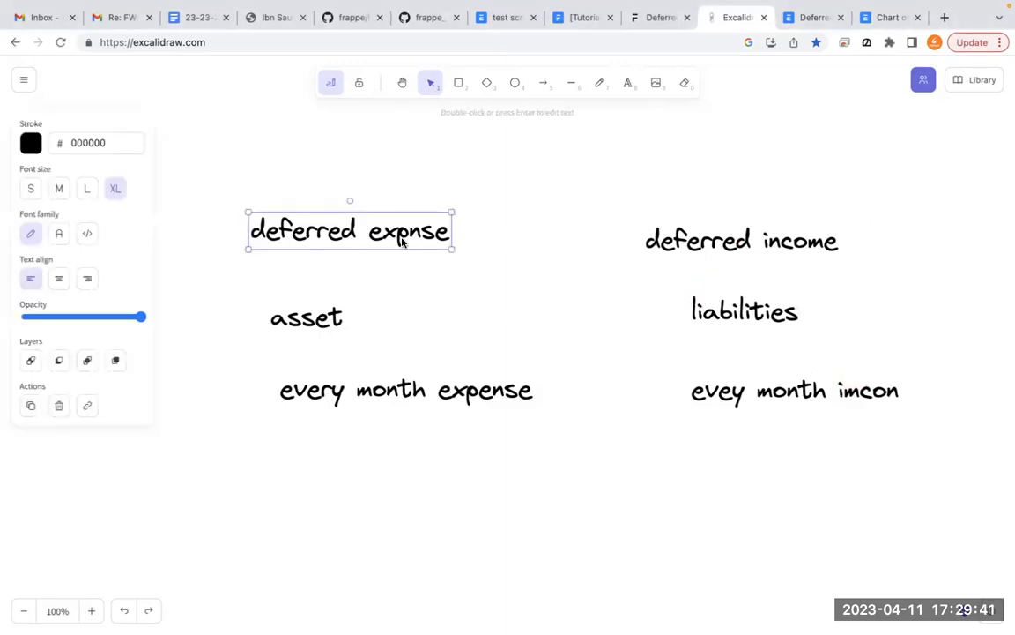
key(Delete)
click(290, 316)
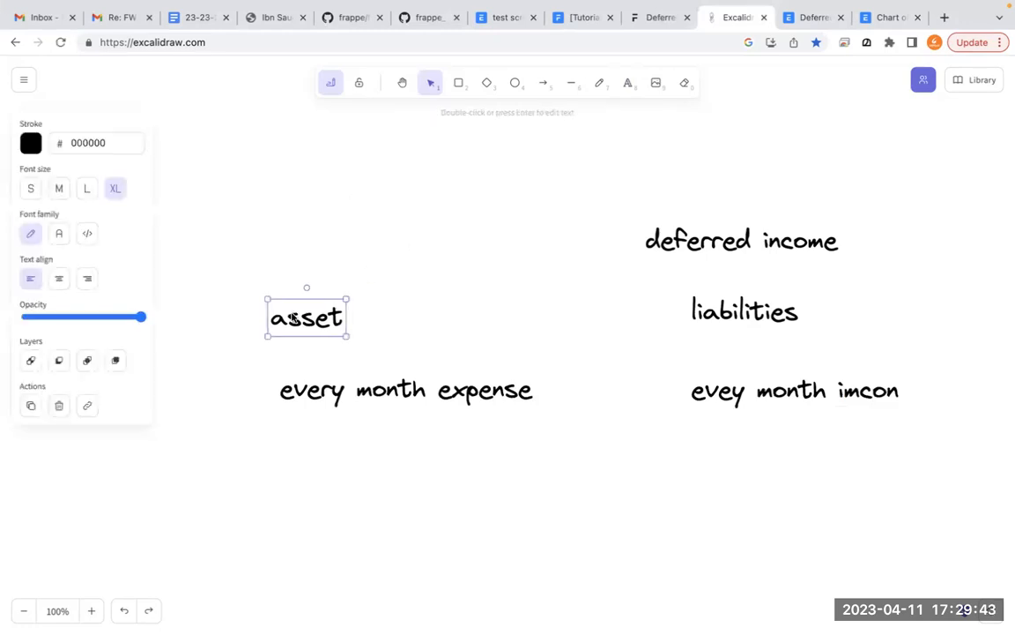
key(Delete)
click(412, 388)
key(Delete)
- Delete the deferred income column from the canvas: the heading "deferred income", "liabilities" and "evey month imcon"
click(722, 241)
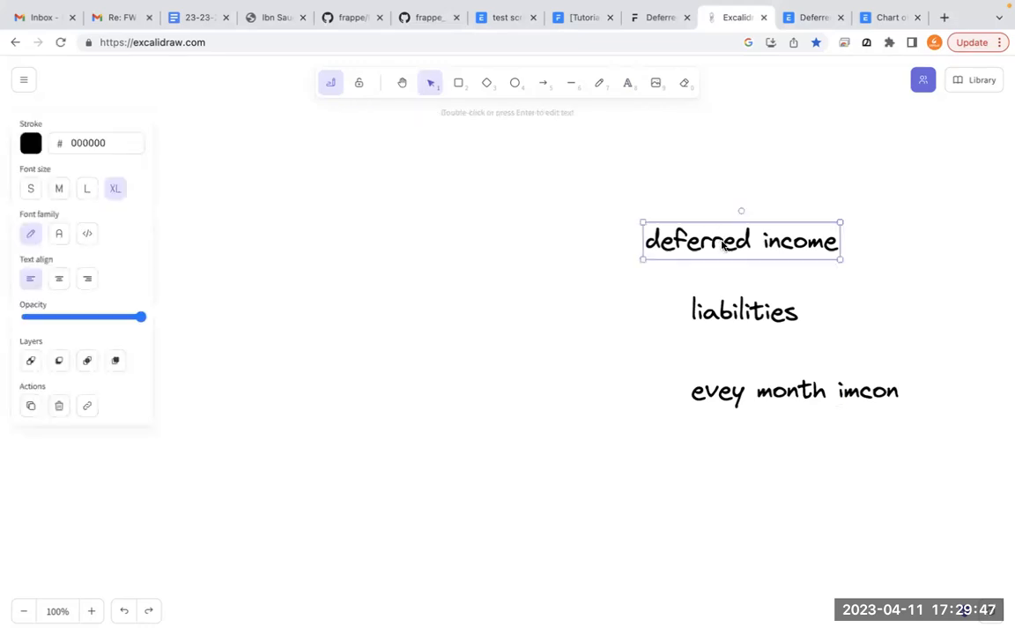
key(Delete)
click(737, 308)
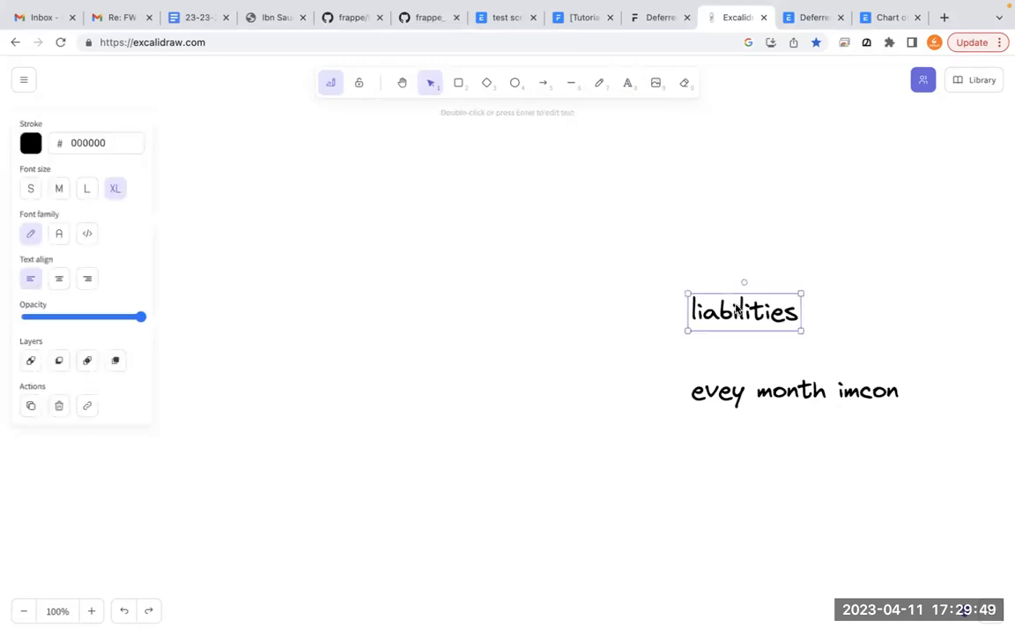
key(Delete)
click(738, 397)
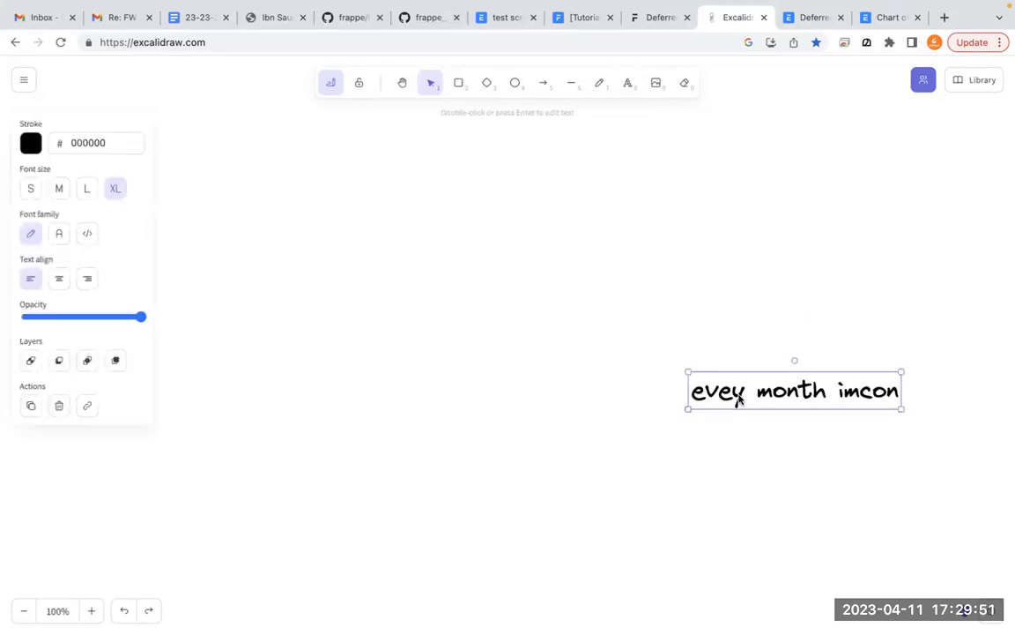
key(Delete)
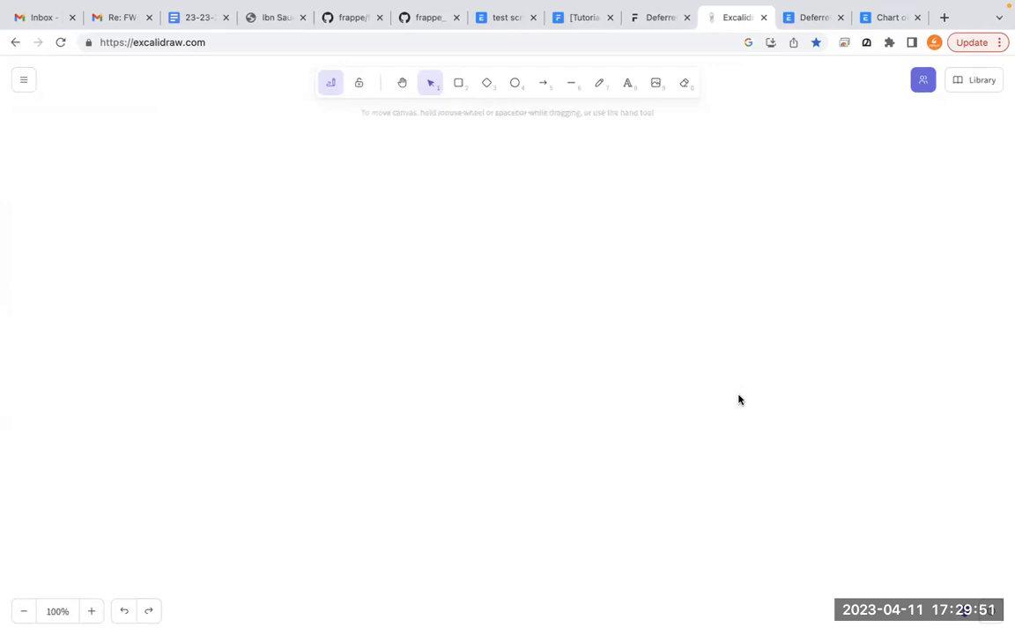
- Add a new text block on the empty canvas with the heading "accrued expenses."
click(628, 88)
click(285, 267)
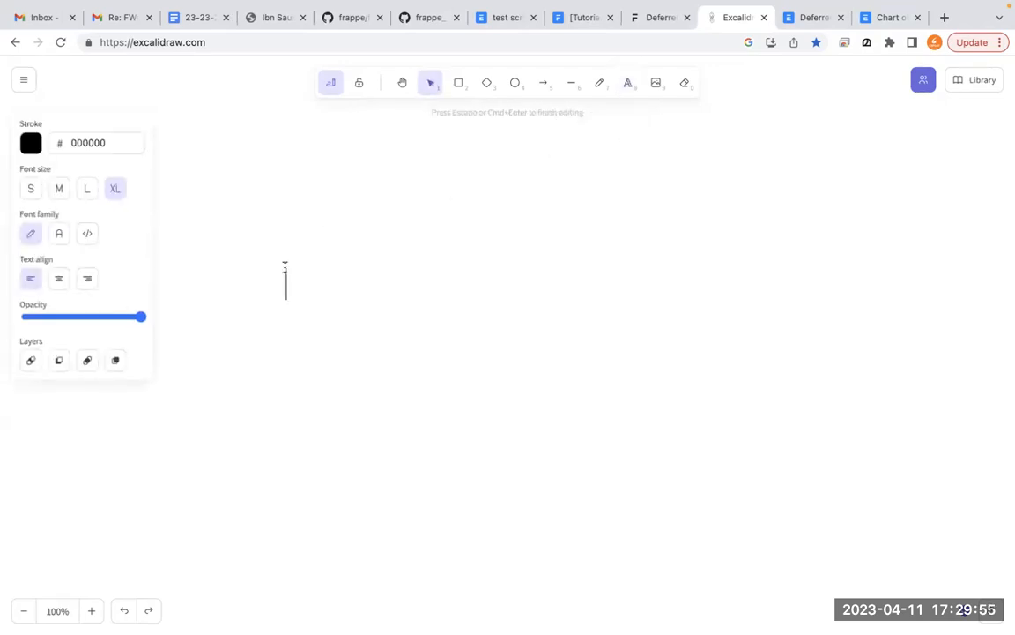
text(accrued expe)
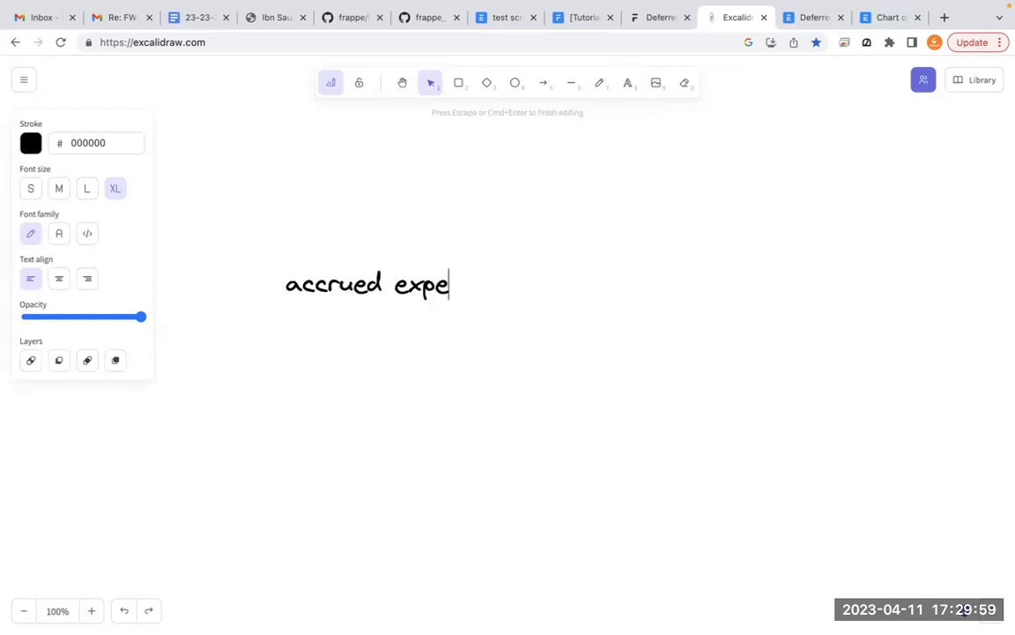
text(nses.)
key(Return)
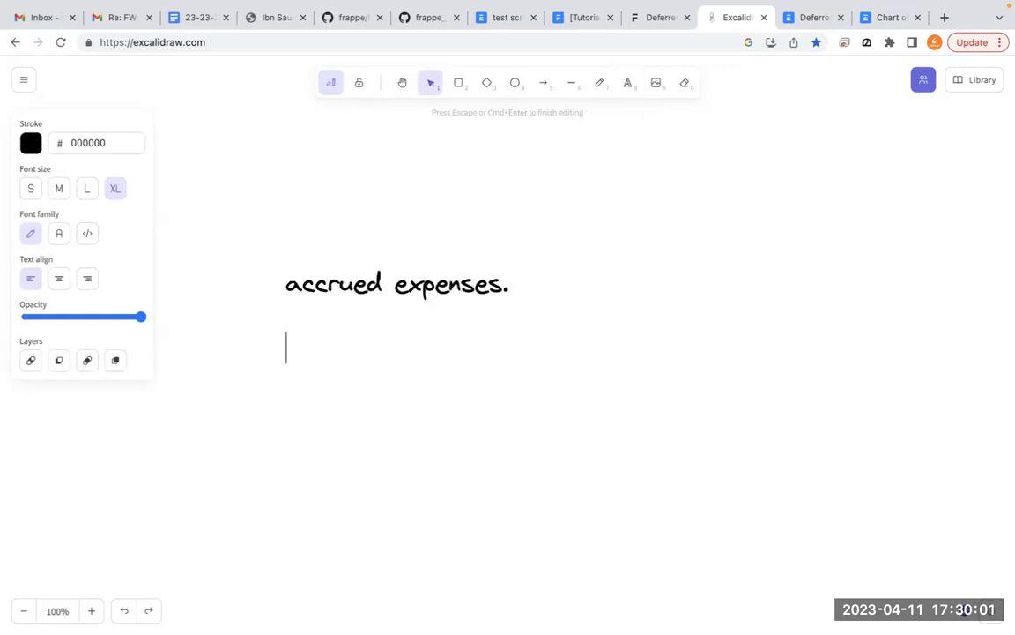
- Write the example line "end-of-service for an employee." below the "accrued expenses." heading in the same text block
text(end)
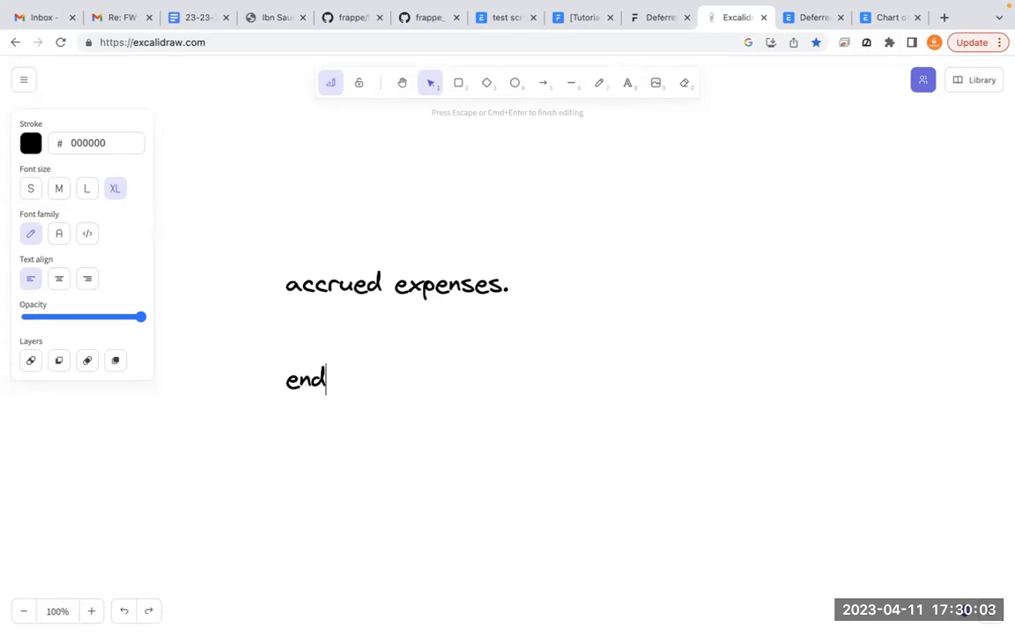
text(-ofO-)
key(BackSpace)
key(BackSpace)
text(-service)
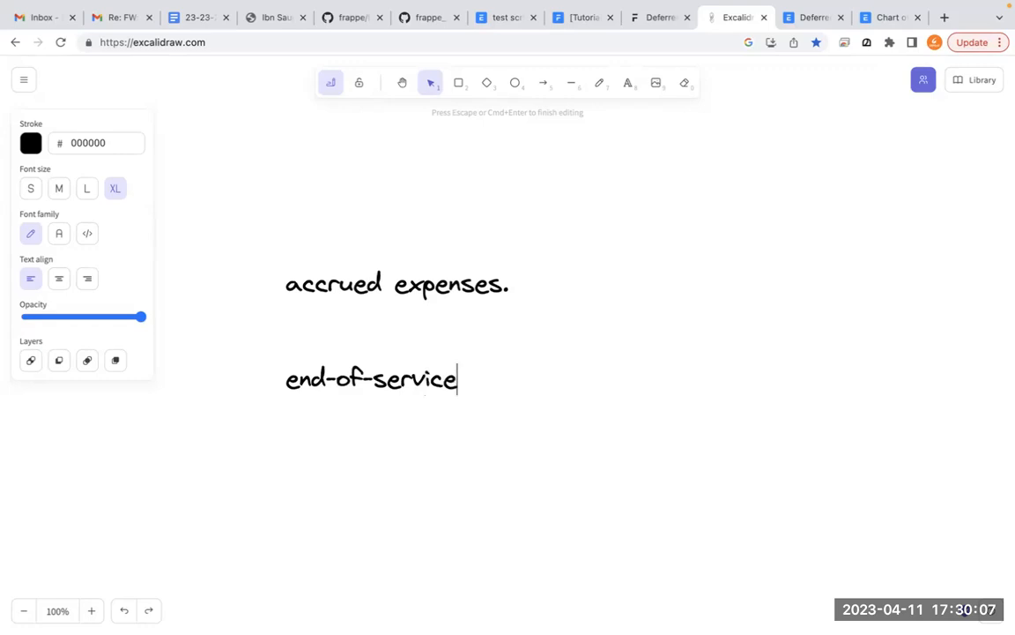
text( for an employeer)
key(BackSpace)
text(.)
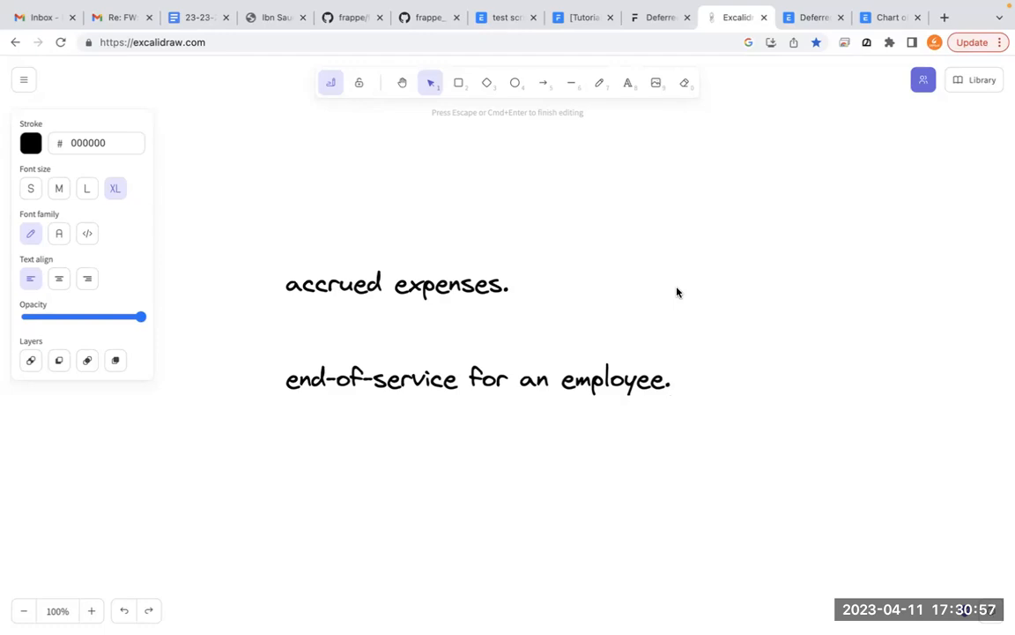
- Add the line "every month, you allocate a portion -" below the end-of-service line in the text block
key(Return)
key(Return)
text(every mont)
key(BackSpace)
text(th, )
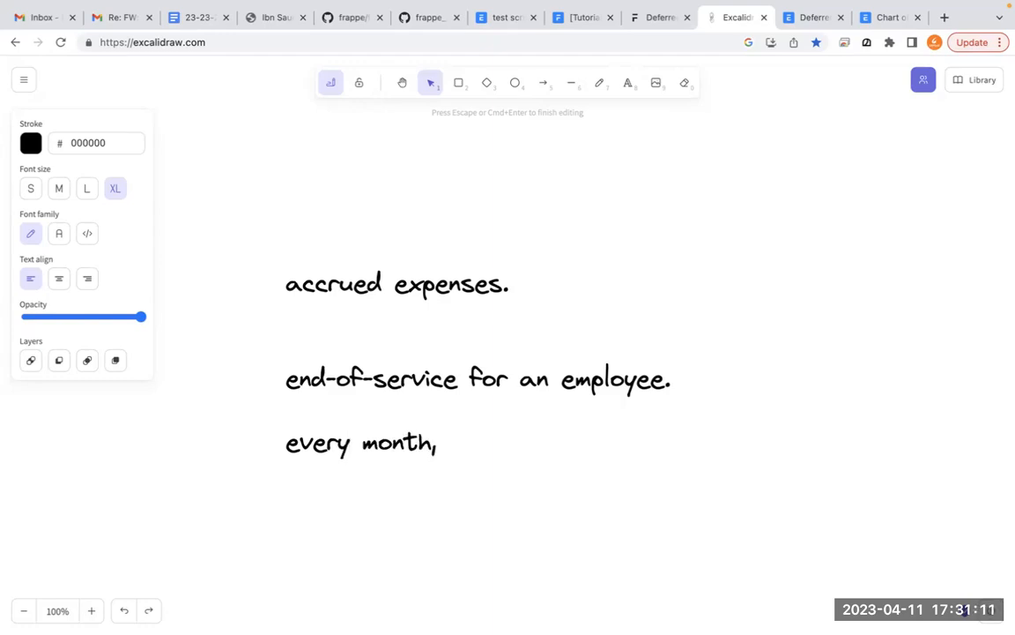
text(you alo)
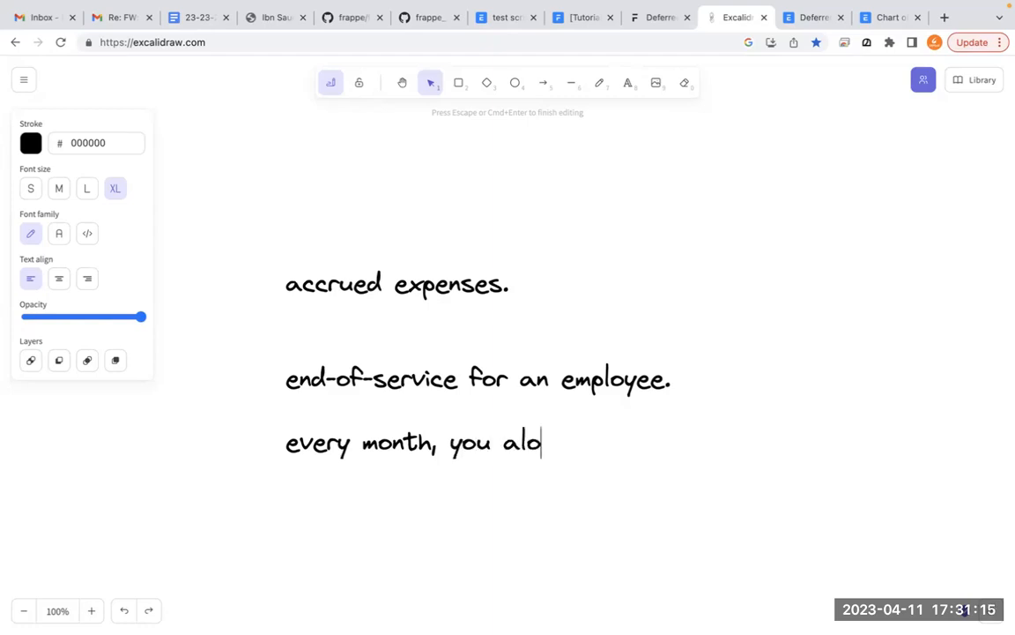
key(BackSpace)
text(locate )
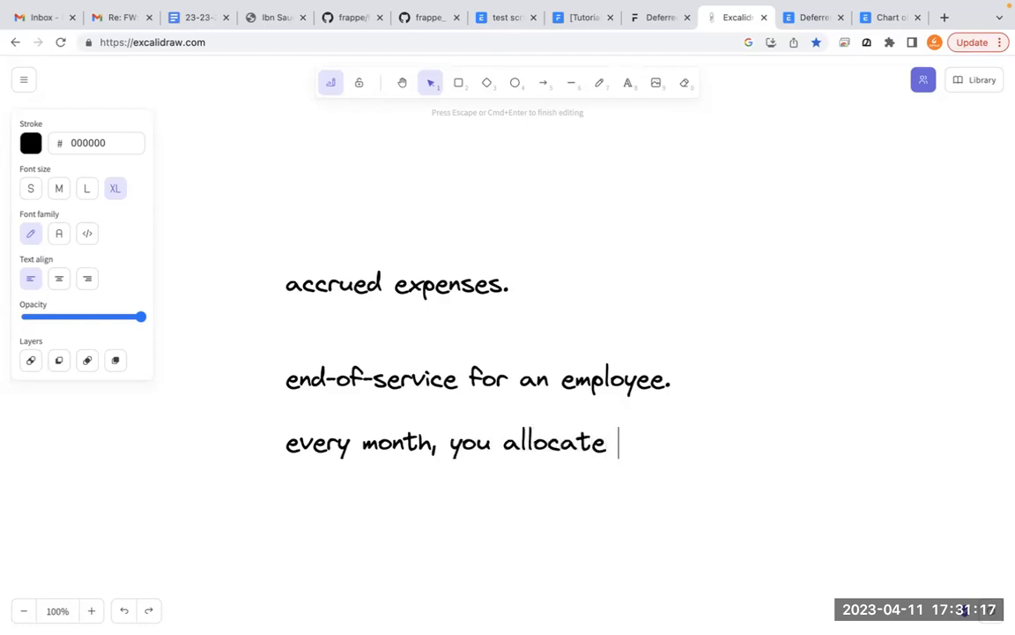
text(a portion )
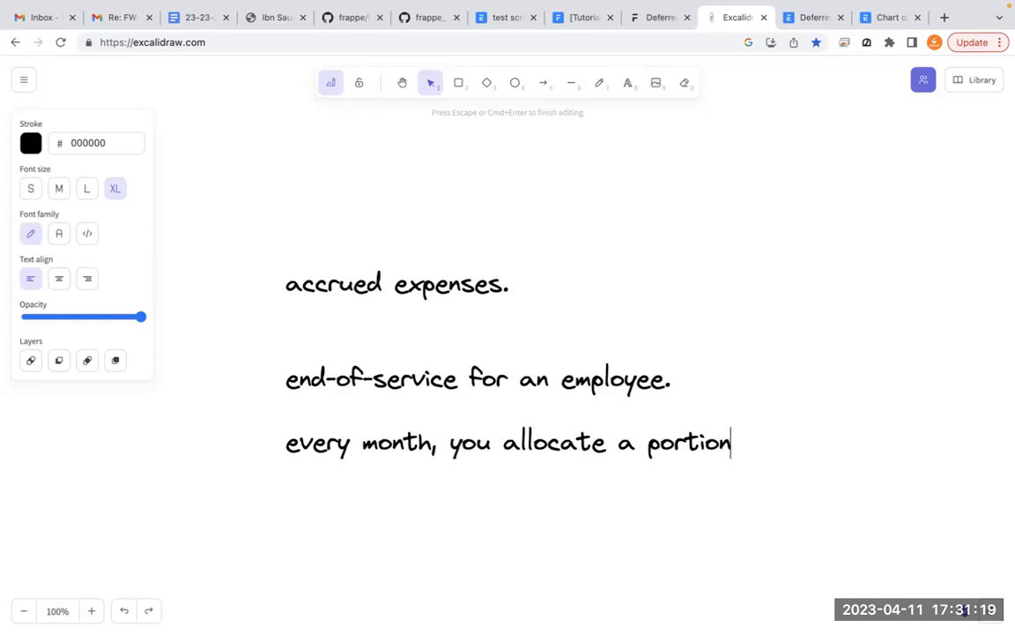
text(-)
- Switch to ERPGULF's Chart of Accounts in ERPNext and examine the Loans, Accounts Payable, and Duties and Taxes groups under Current Liabilities
click(890, 17)
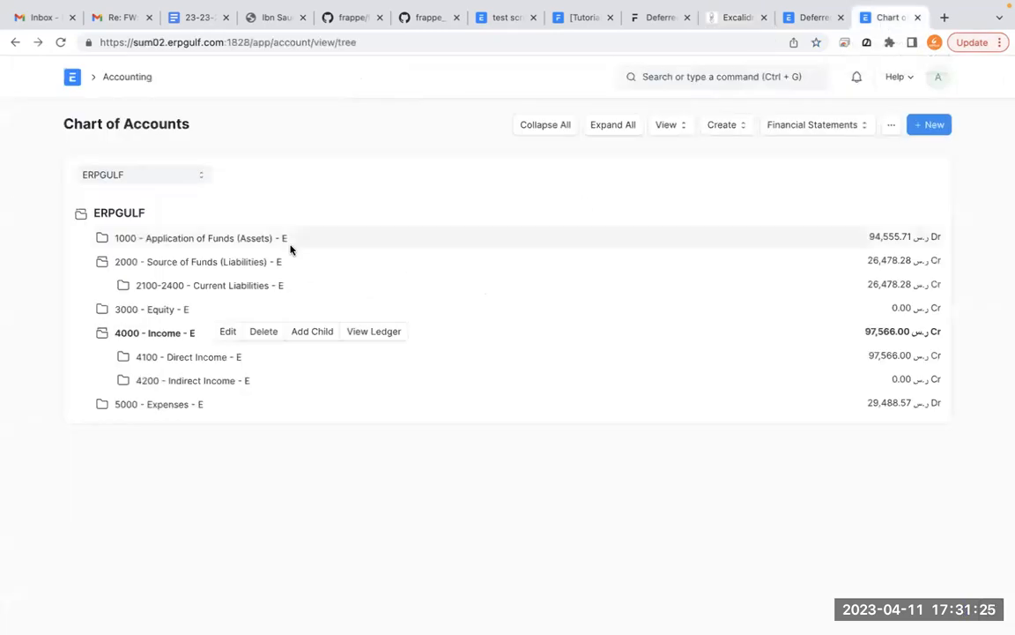
click(252, 287)
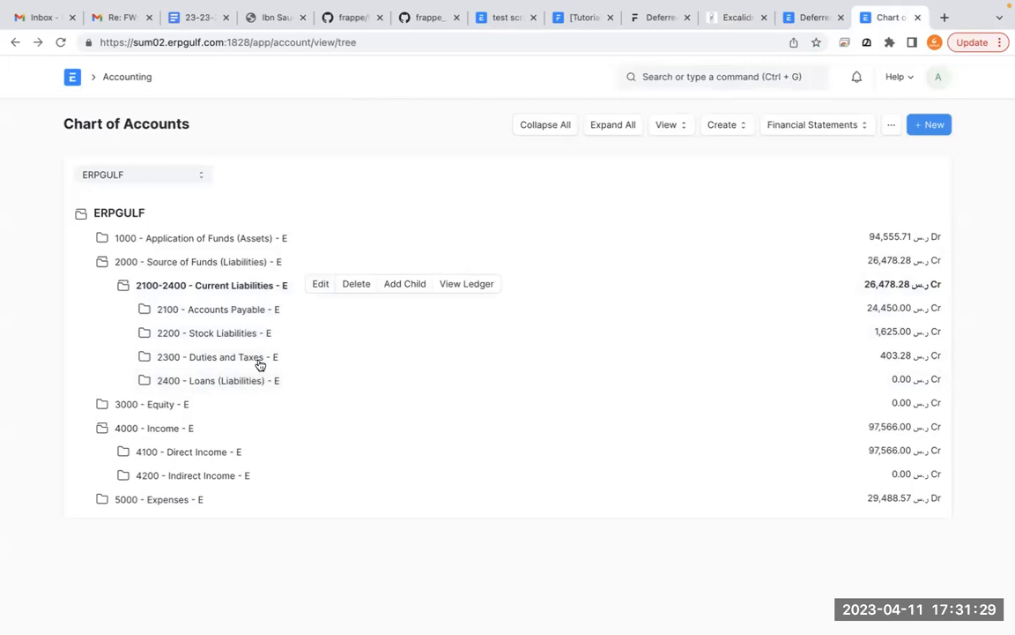
click(251, 382)
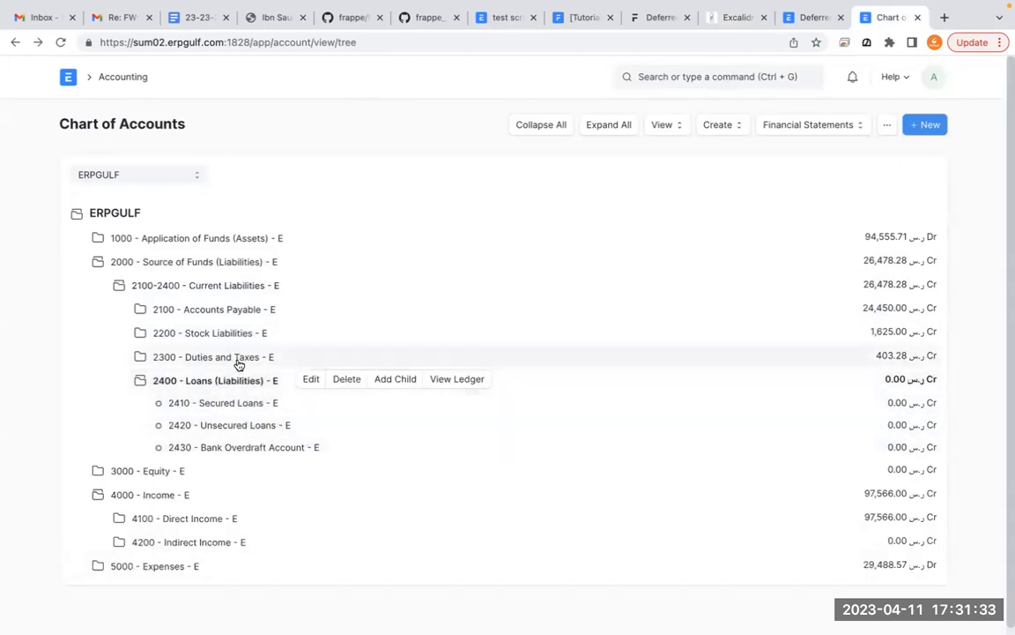
click(246, 319)
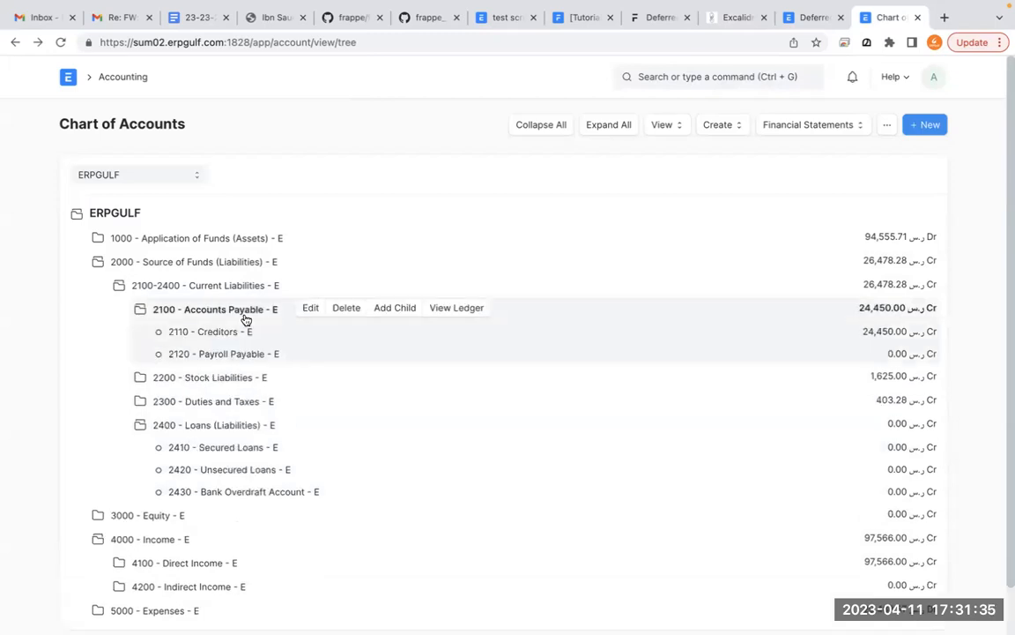
click(231, 403)
scroll(233, 408, down, 1)
scroll(232, 408, down, 2)
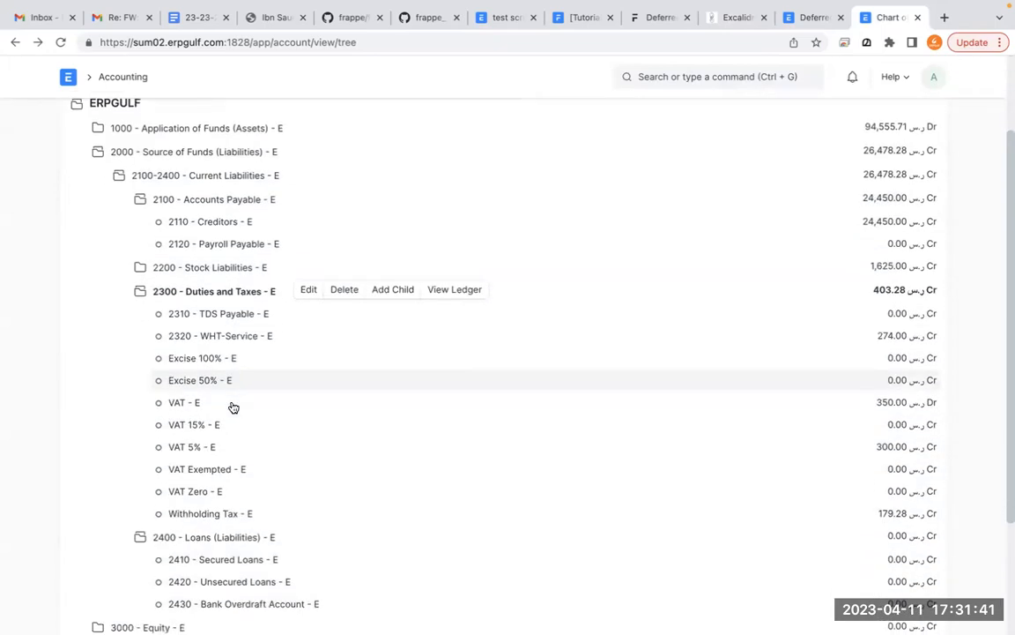
scroll(231, 405, down, 3)
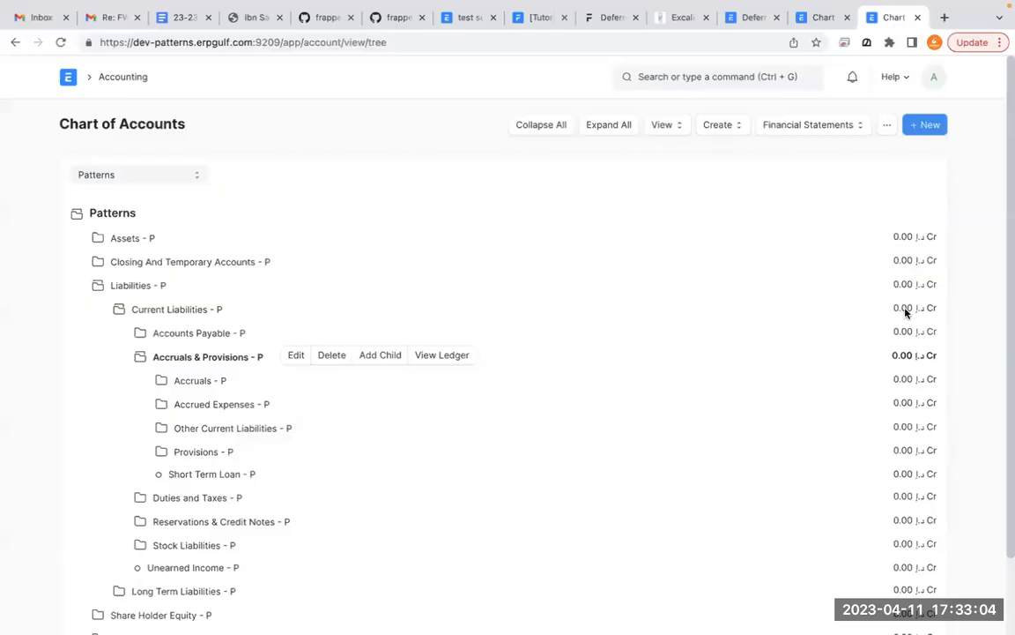
- Examine the Accruals & Provisions group under Current Liabilities in the Patterns company's chart of accounts, marking its accounts on screen
click(676, 310)
mouse_move(245, 361)
mouse_down()
mouse_move(121, 401)
mouse_move(150, 363)
mouse_up()
mouse_move(78, 270)
mouse_down()
mouse_move(278, 267)
mouse_move(302, 486)
mouse_move(128, 499)
mouse_move(134, 481)
mouse_up()
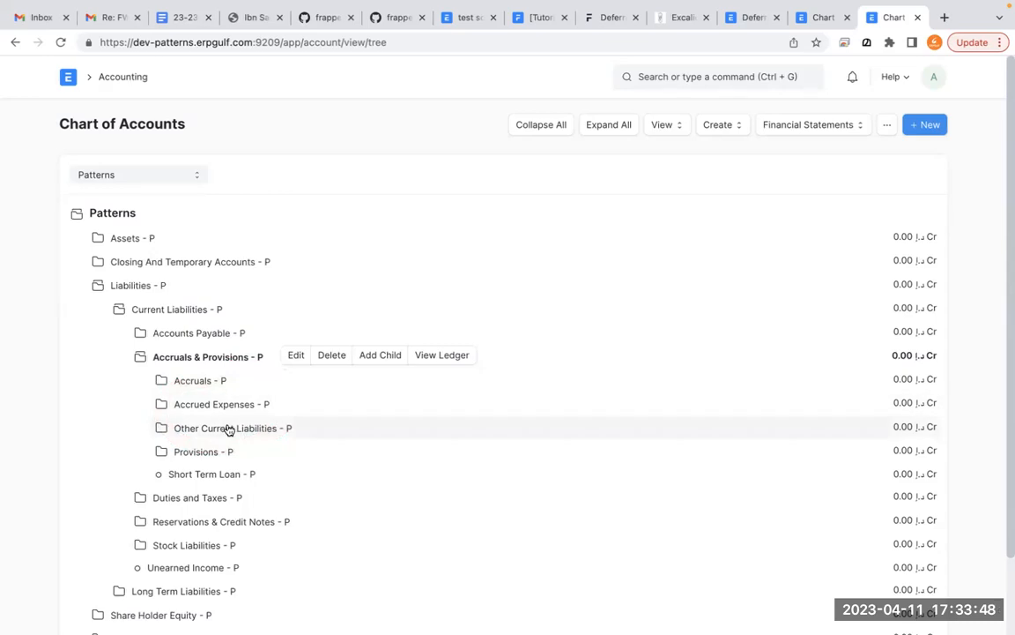
- Expand the Expenses group of the Patterns chart of accounts and review its subgroups alongside the Accrued Expenses liability group
scroll(228, 429, down, 2)
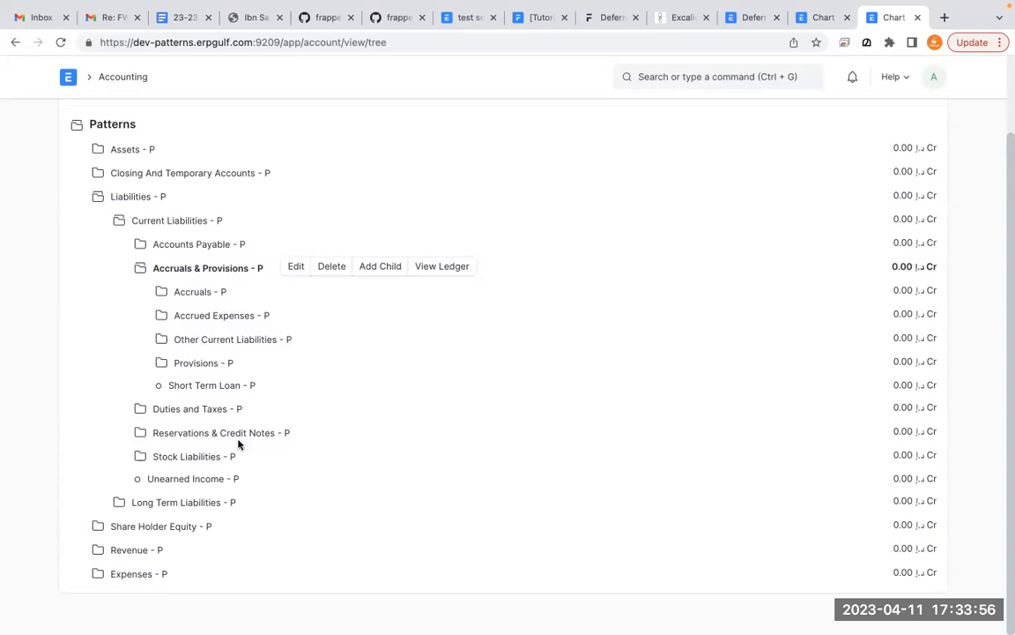
click(127, 573)
scroll(127, 572, down, 1)
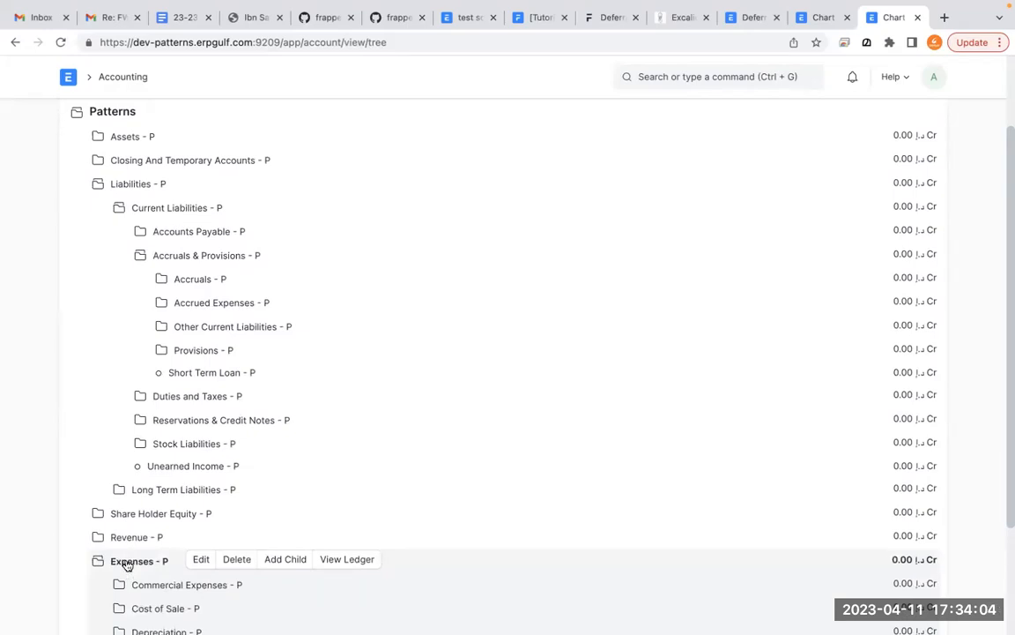
scroll(240, 304, down, 1)
scroll(240, 306, down, 3)
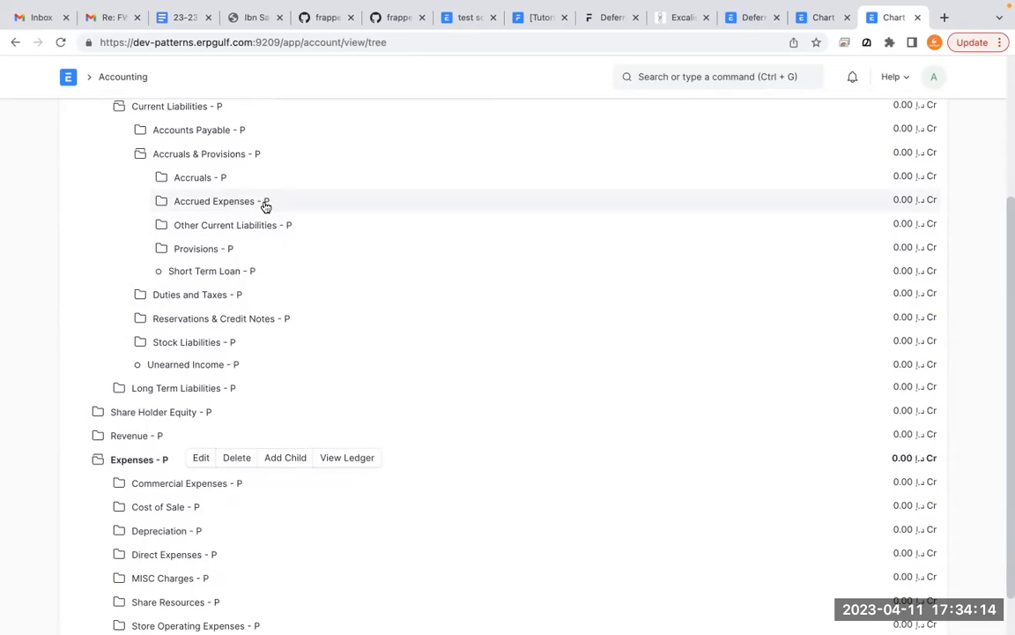
scroll(265, 205, up, 1)
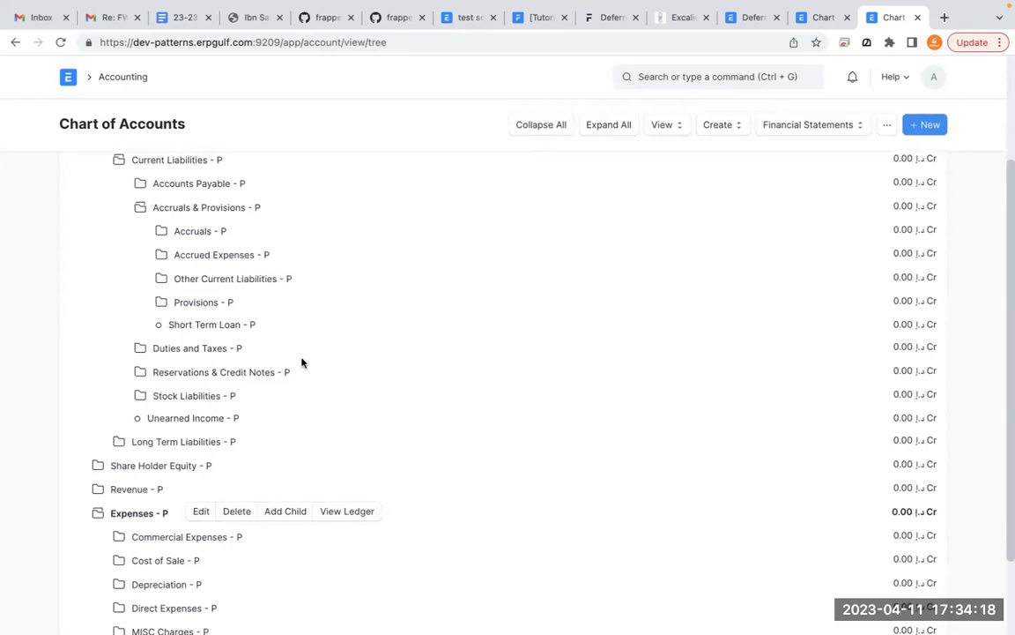
scroll(301, 362, down, 2)
scroll(302, 362, up, 5)
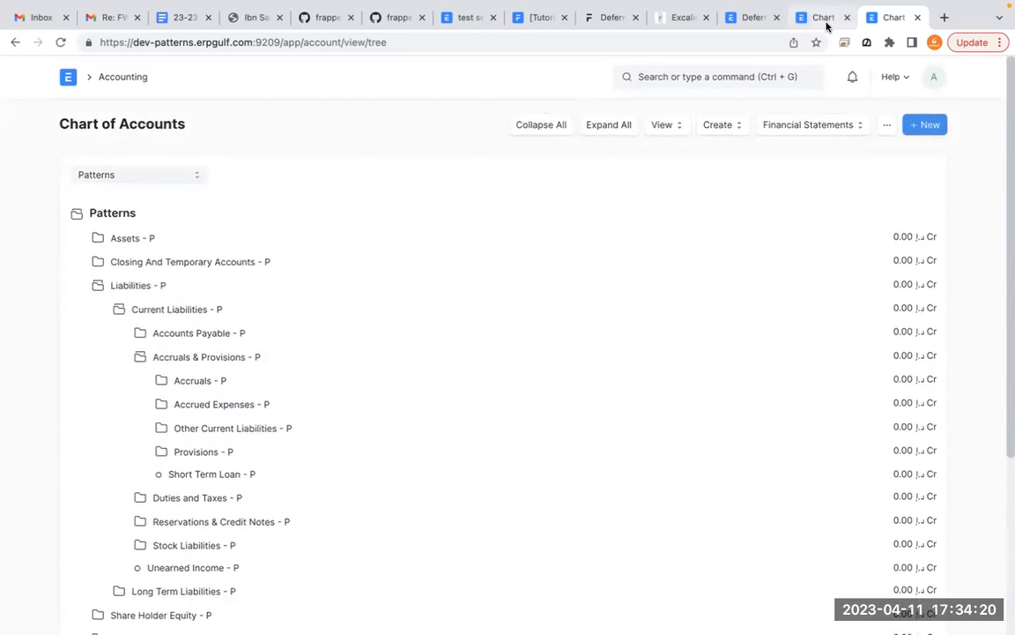
- Switch back to Excalidraw and delete the accrued expenses text block from the canvas
click(674, 17)
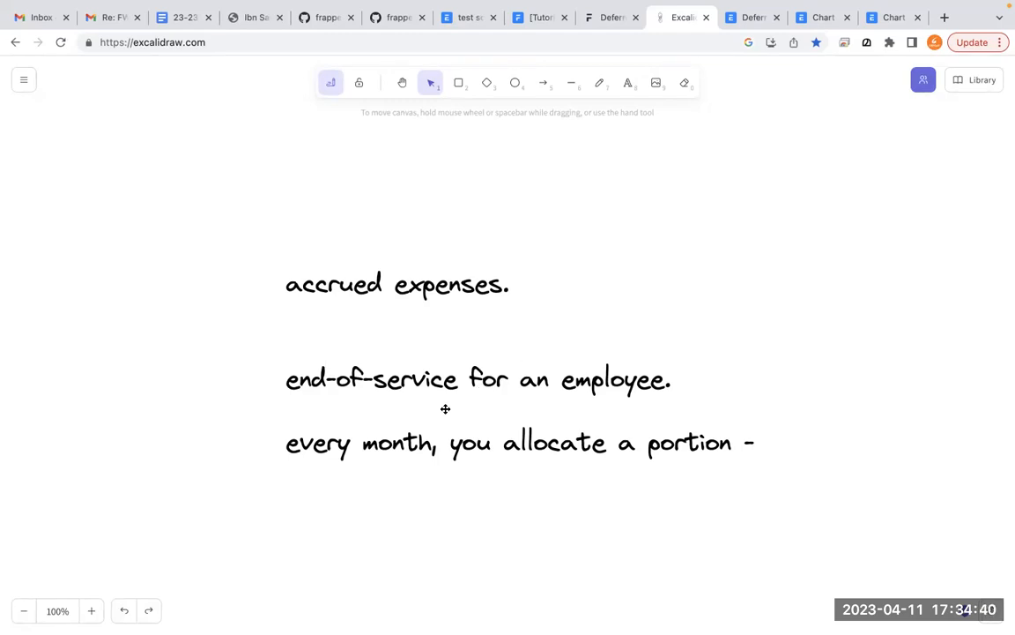
click(434, 379)
key(Delete)
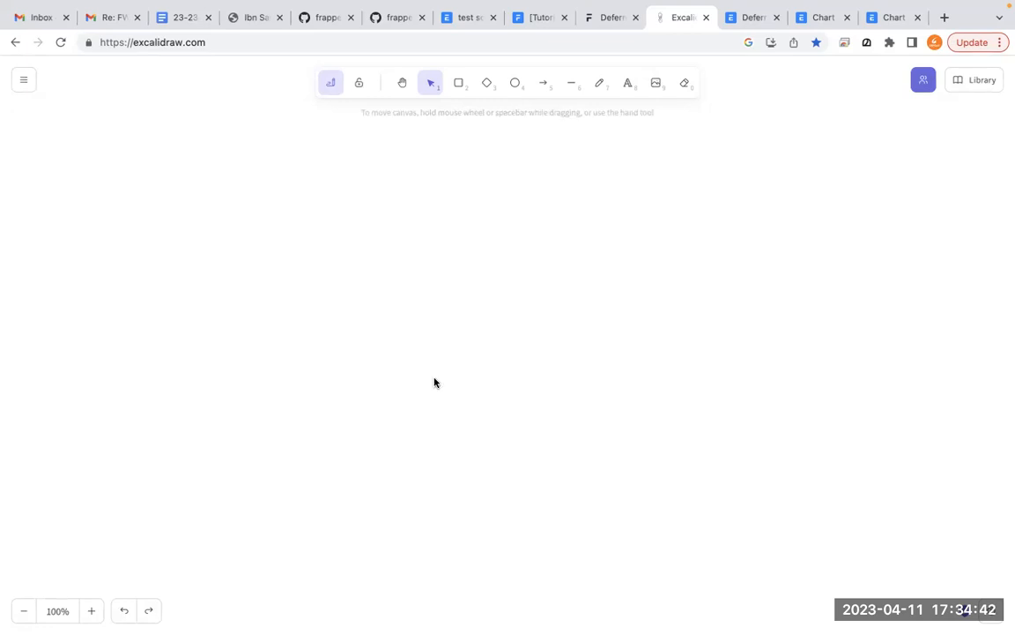